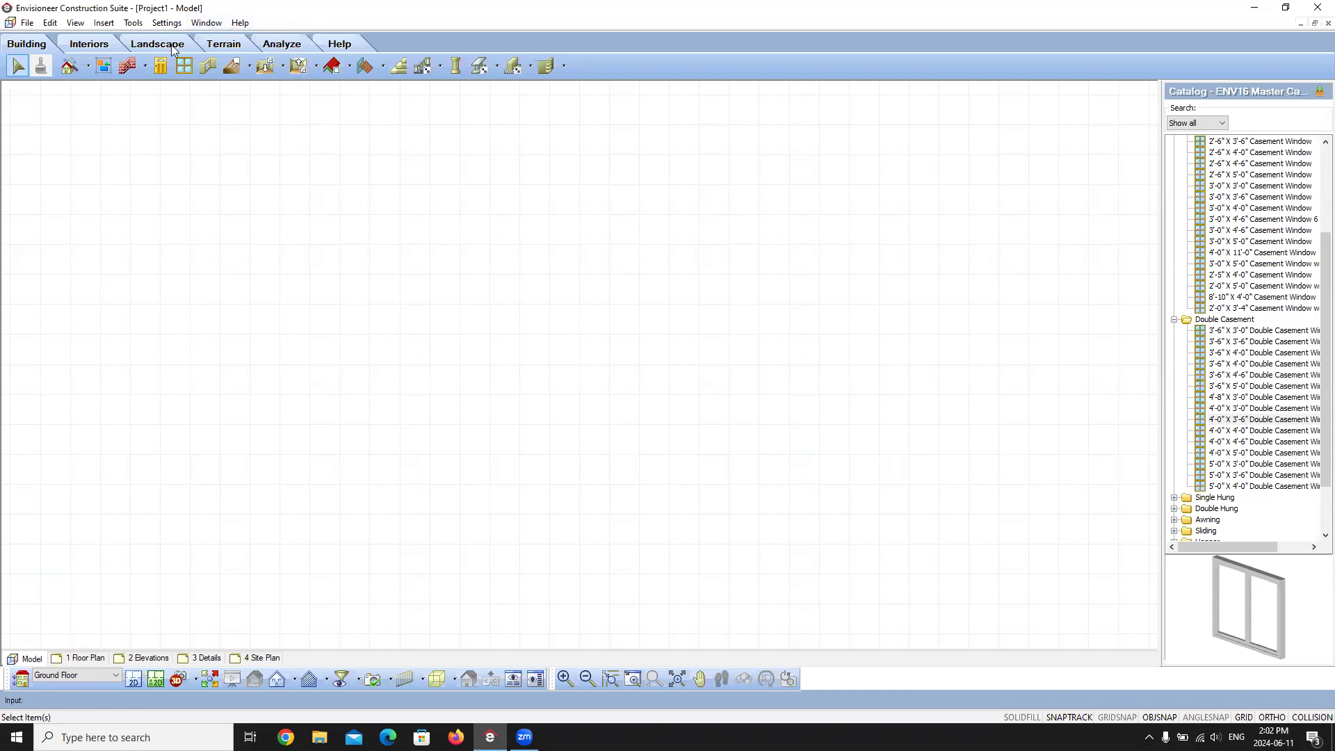
Open the View Manager and examine its commands for adding, copying, grouping and arranging views
click(75, 23)
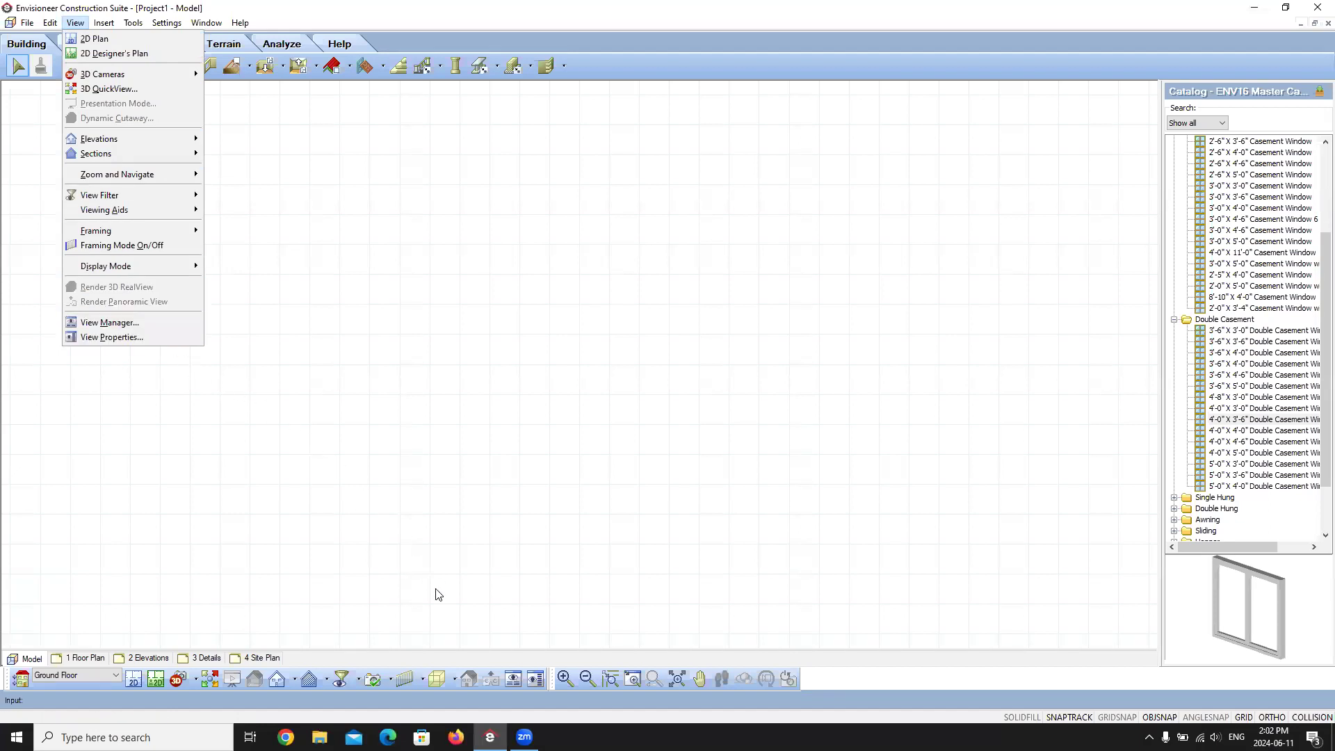
click(529, 585)
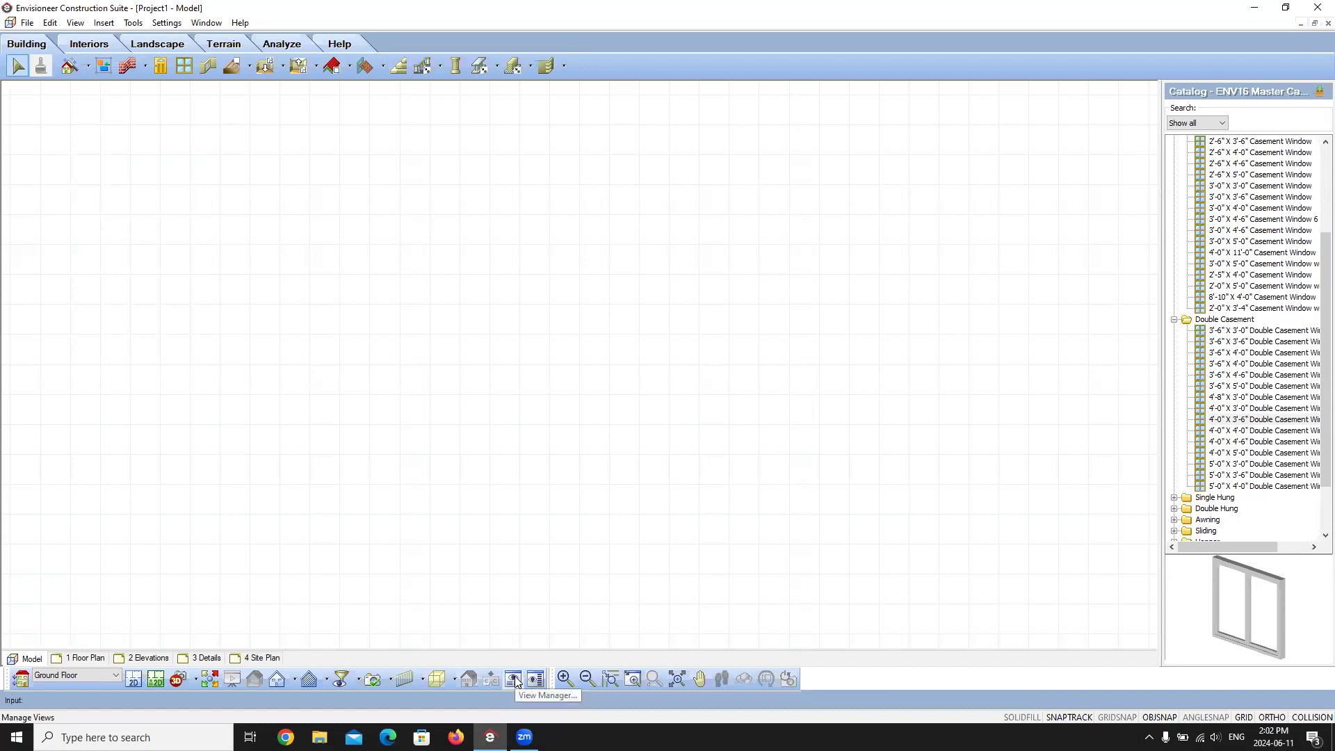
click(74, 24)
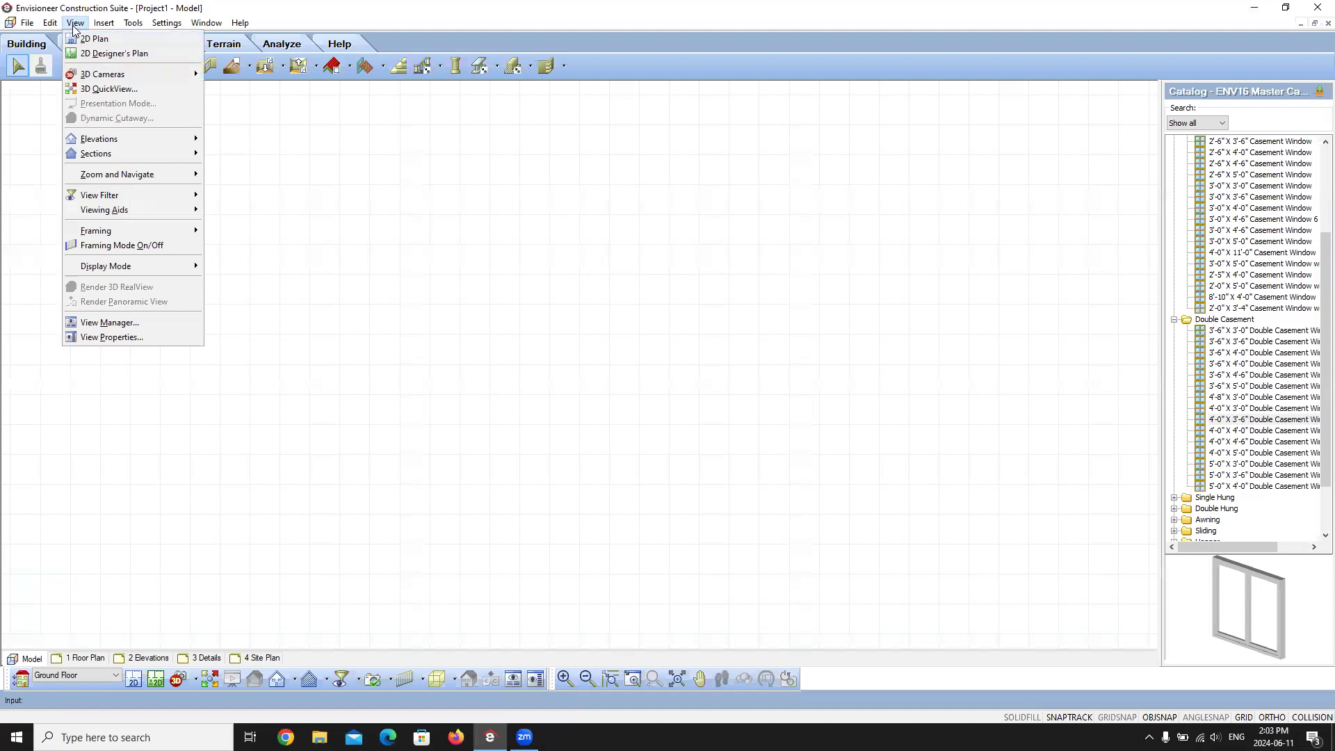
click(167, 323)
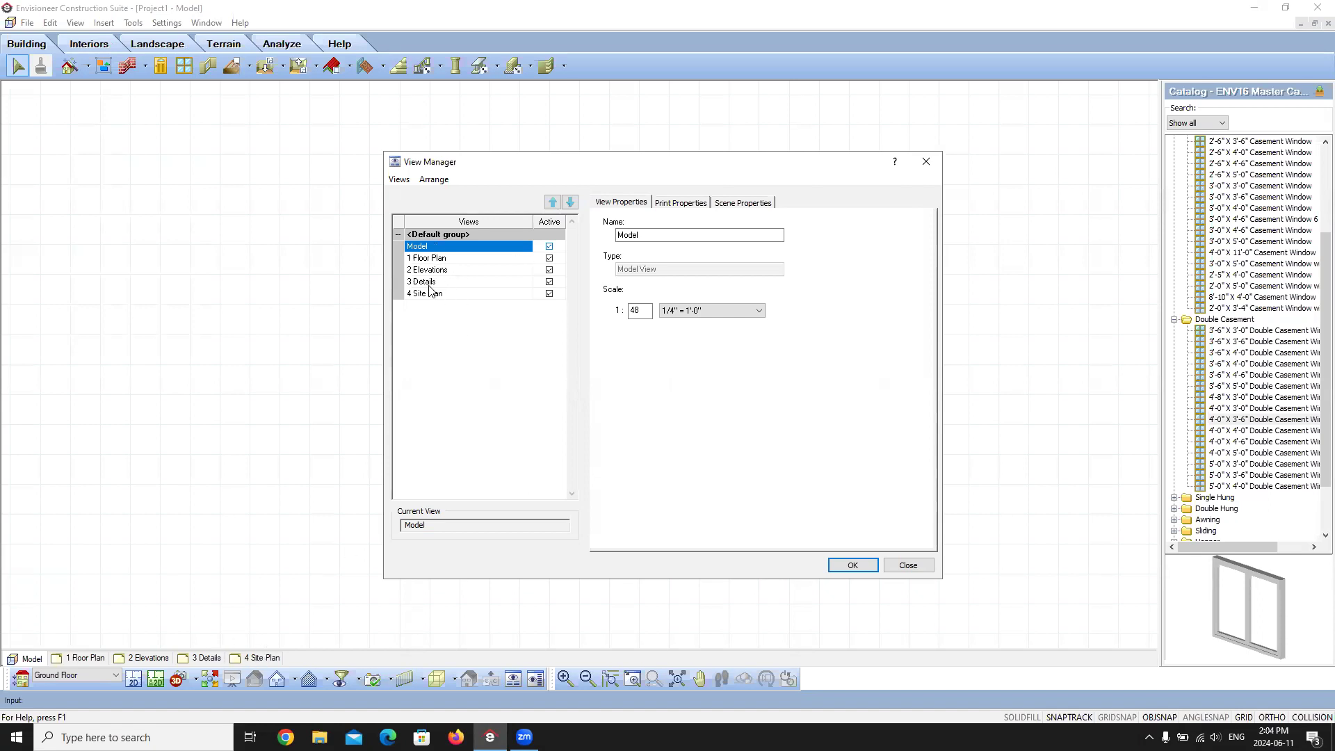
click(399, 179)
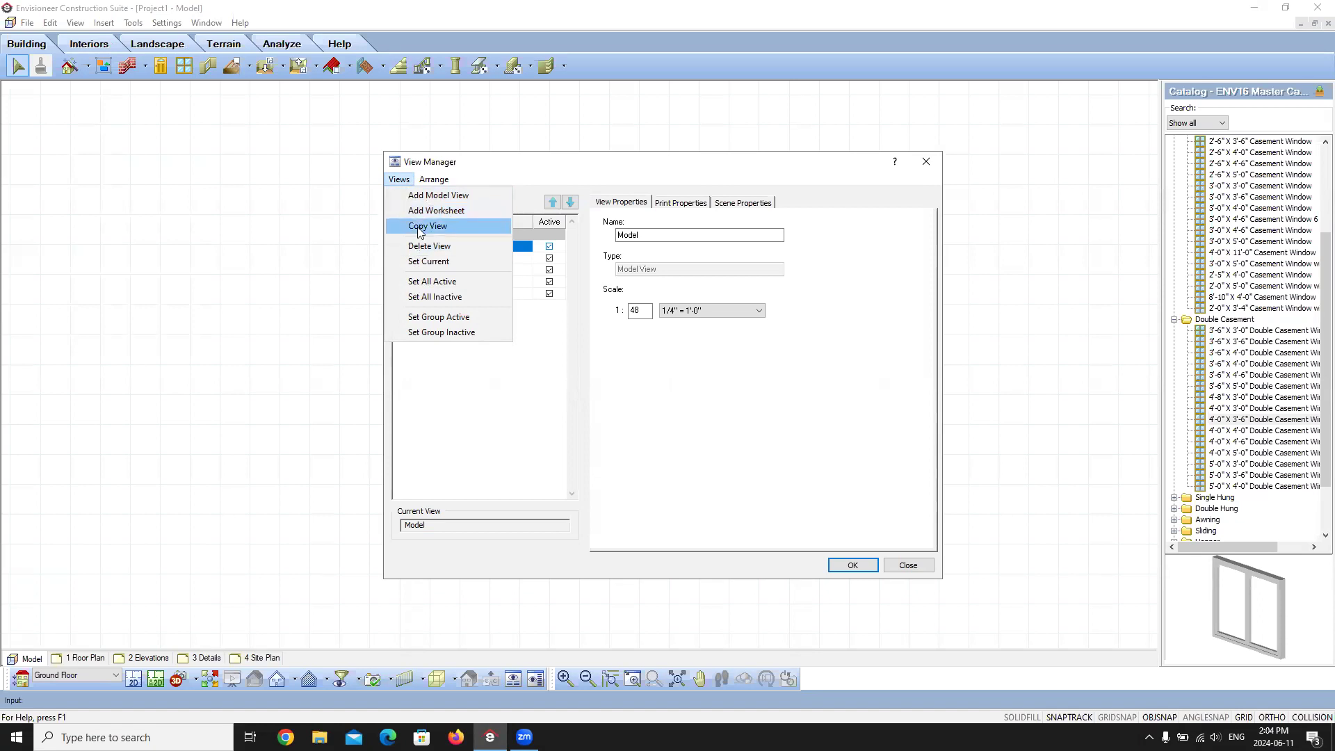
click(479, 392)
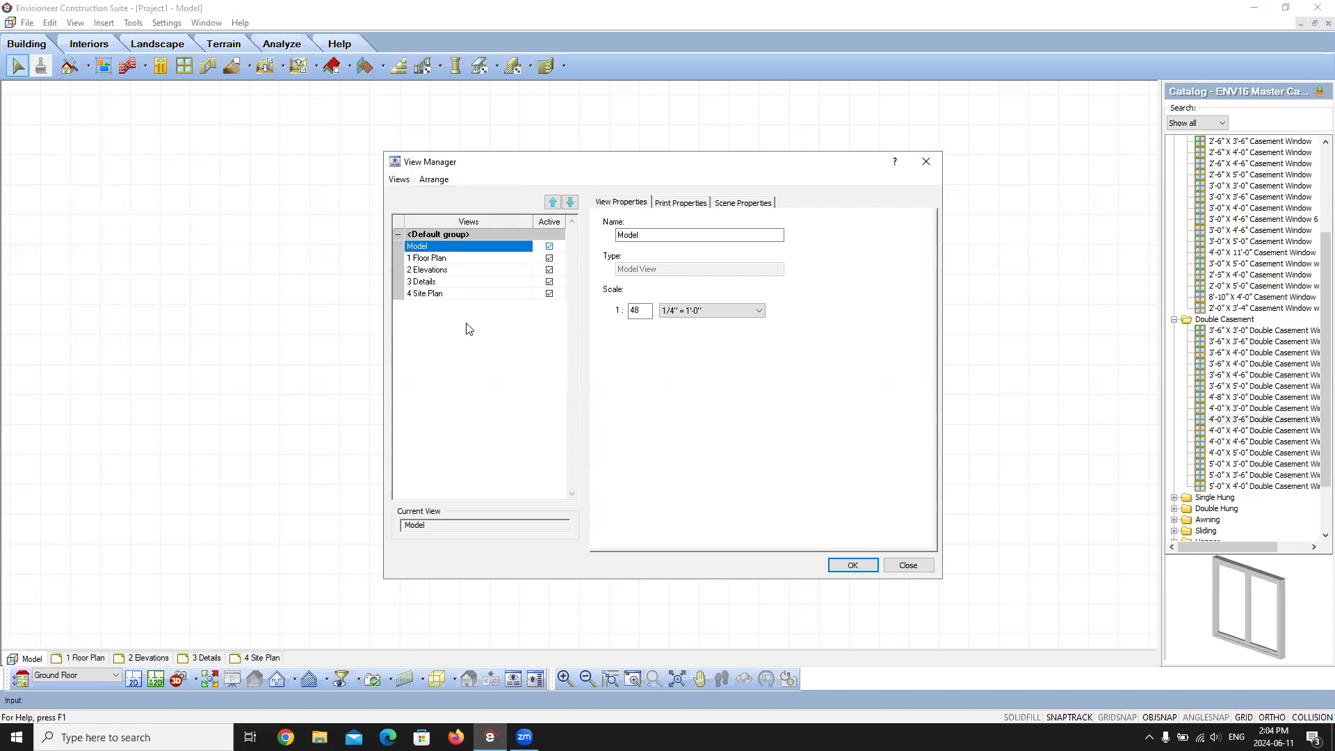
click(444, 179)
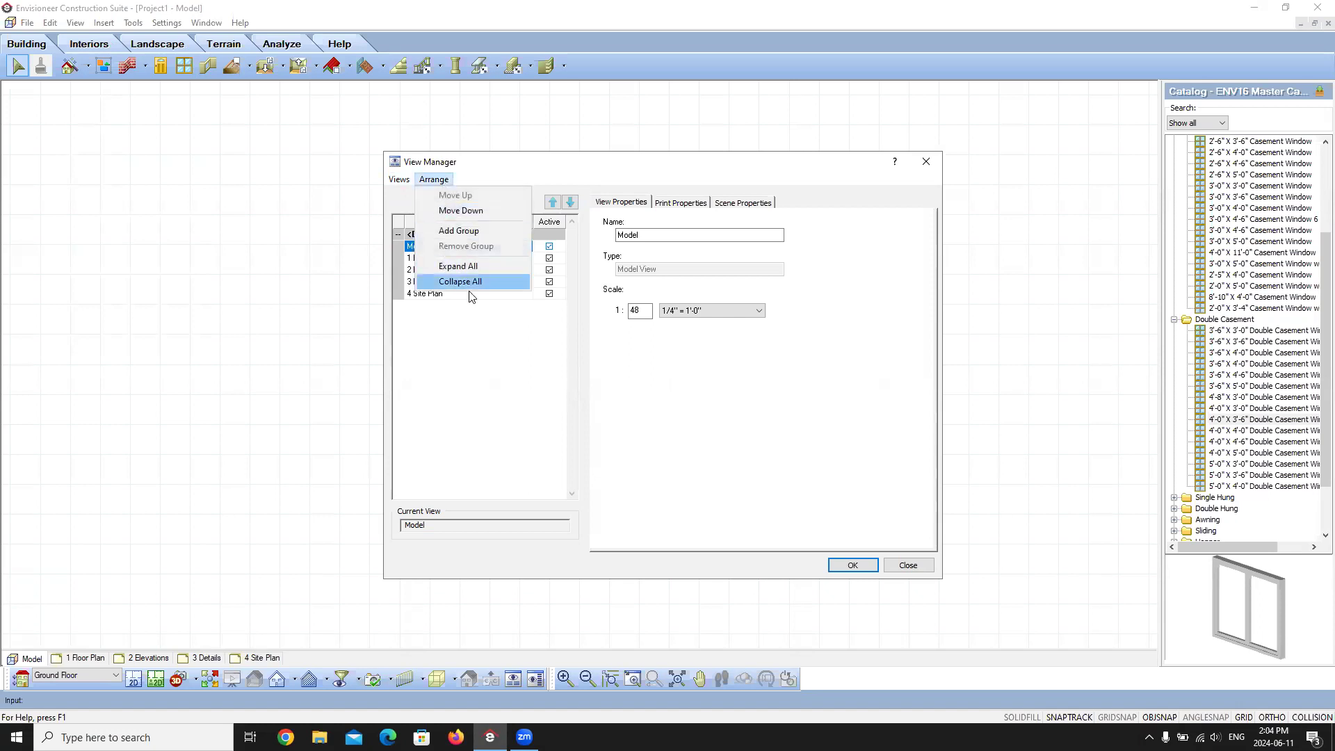
click(474, 336)
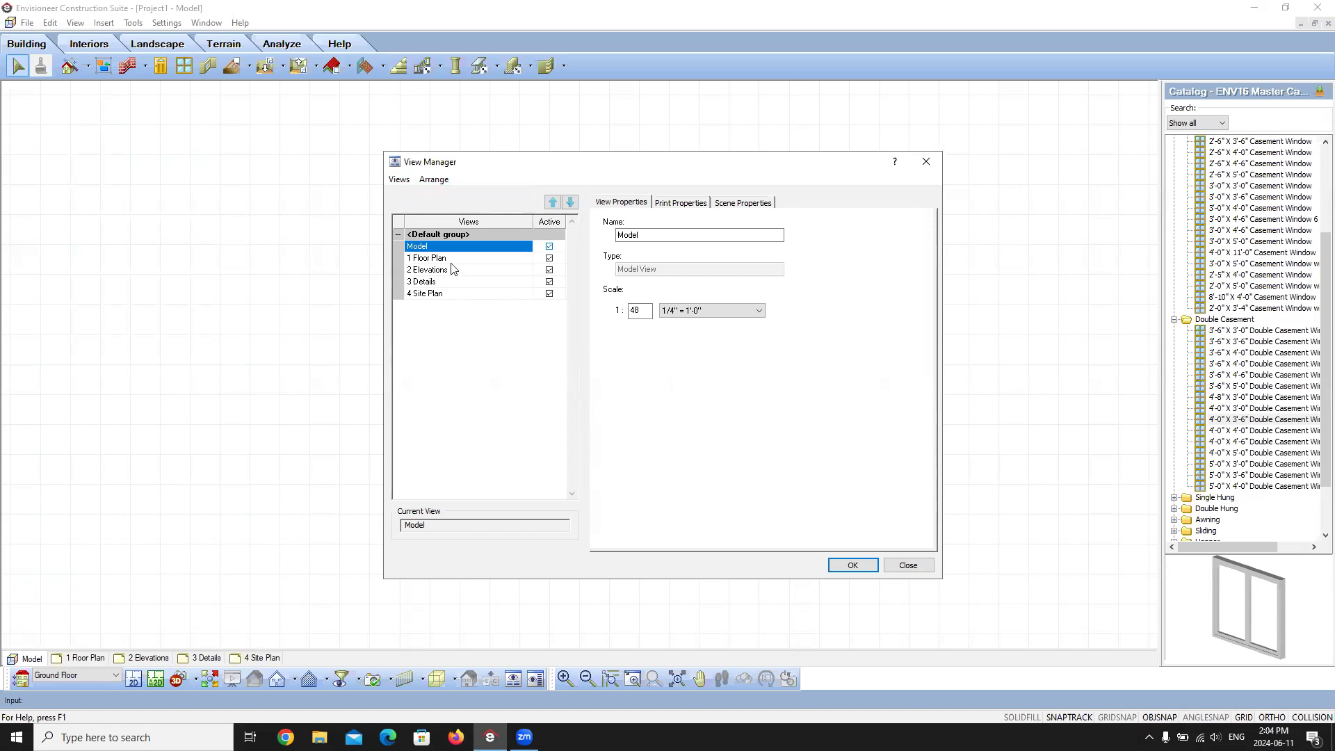
Move the 2 Elevations view up one place in the view list and back down again
click(445, 270)
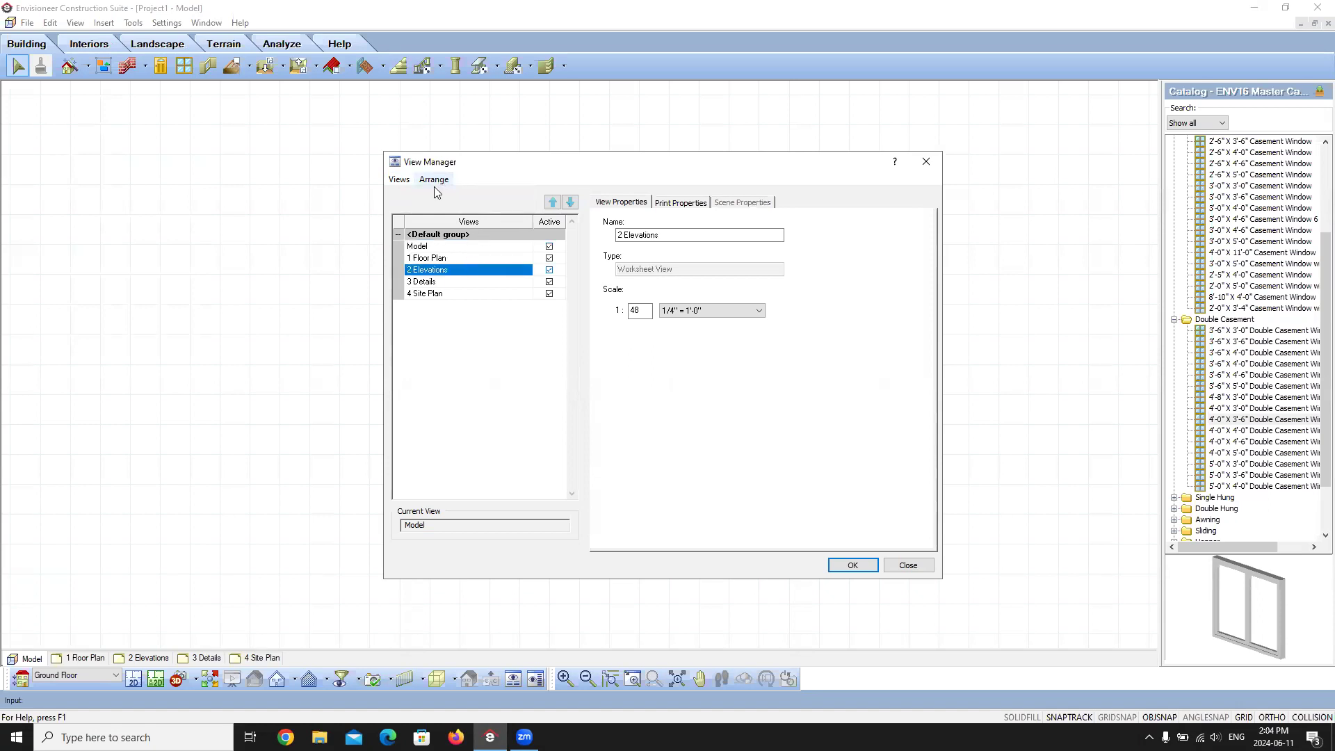
click(552, 202)
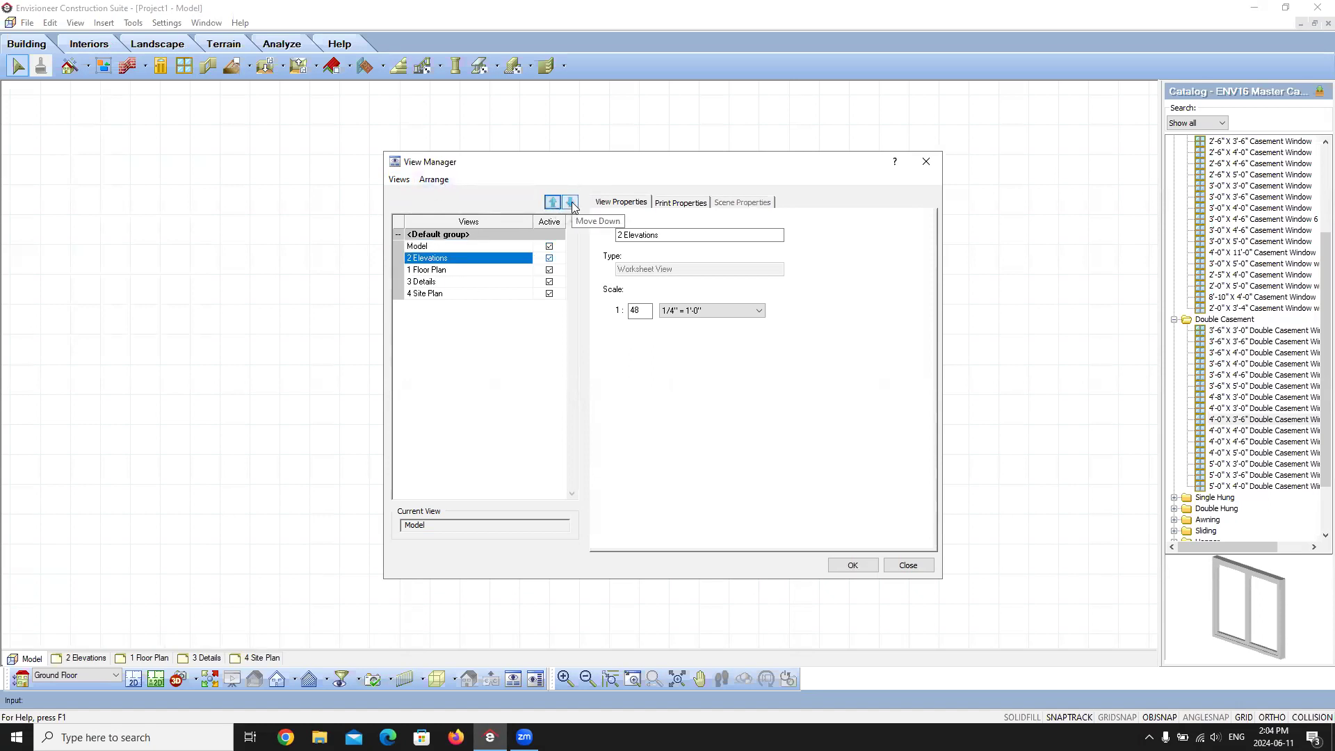
click(570, 202)
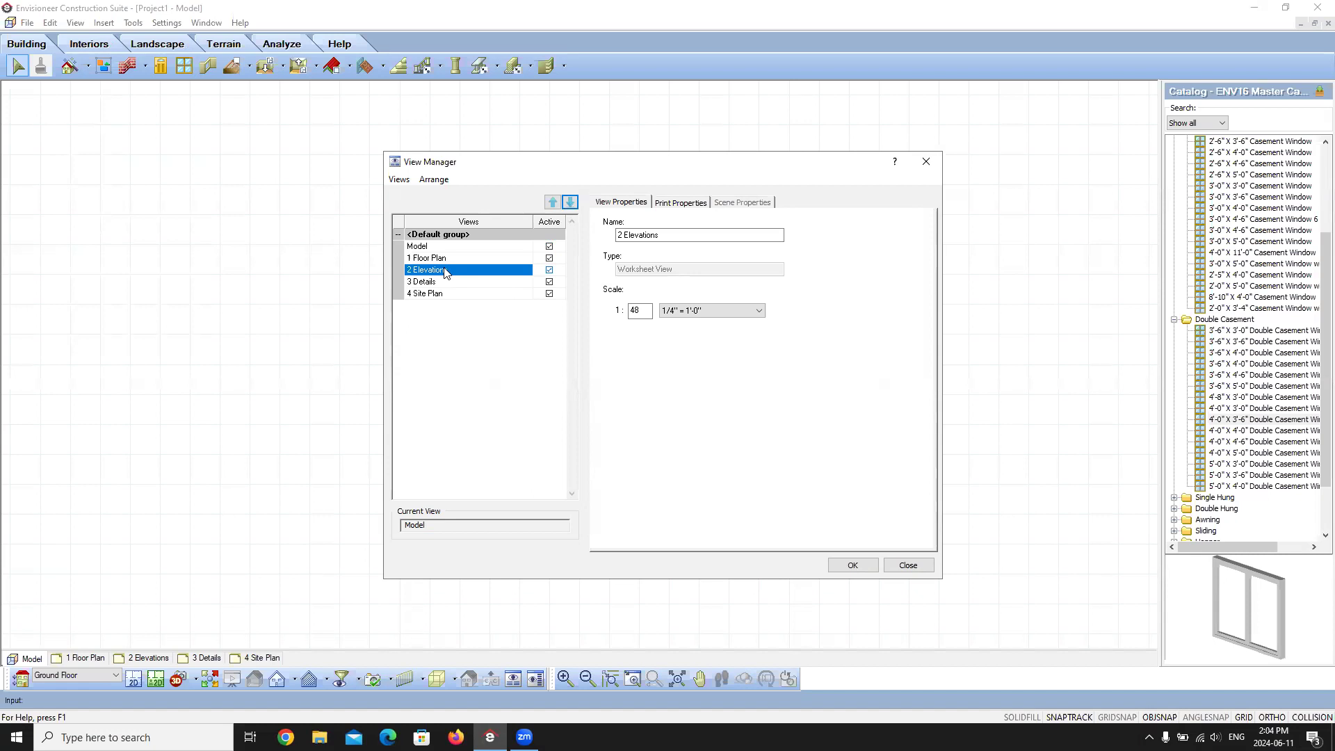
Review the Model view's name and scale, print properties and scene properties
click(445, 249)
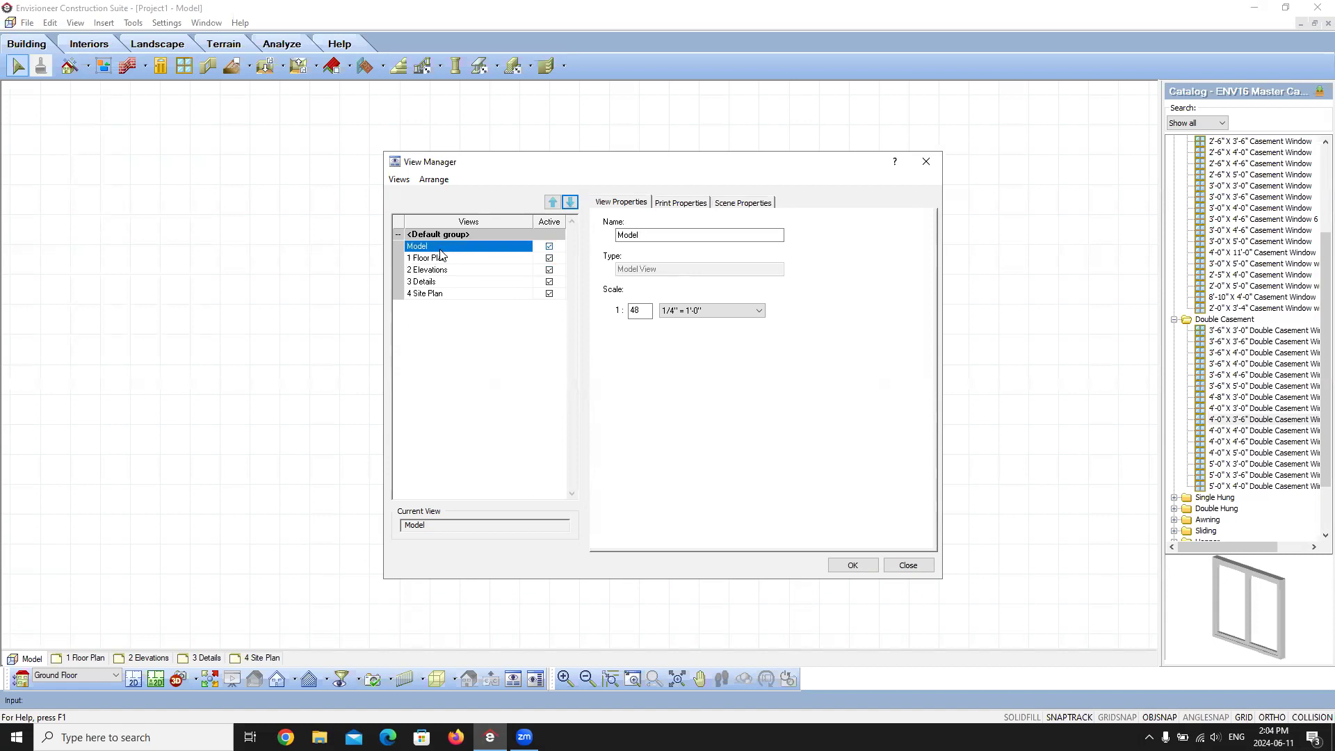
click(653, 235)
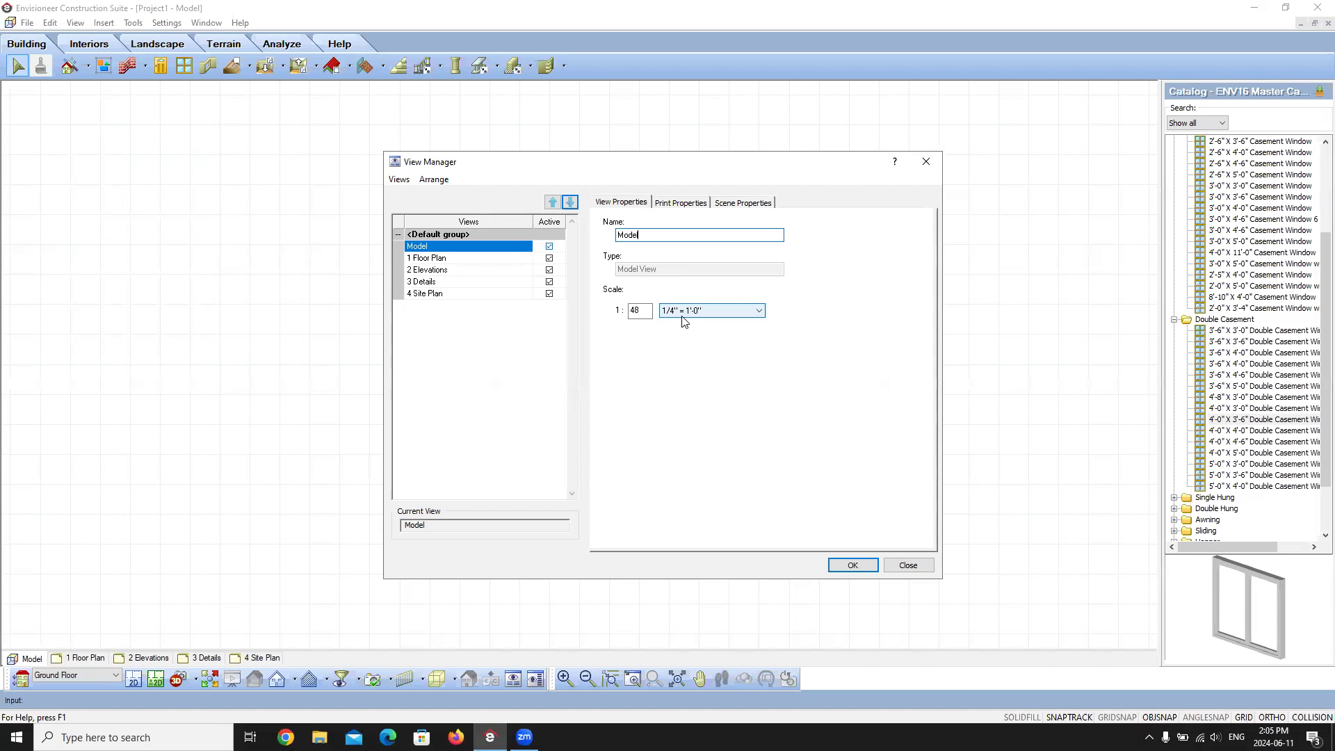
click(676, 207)
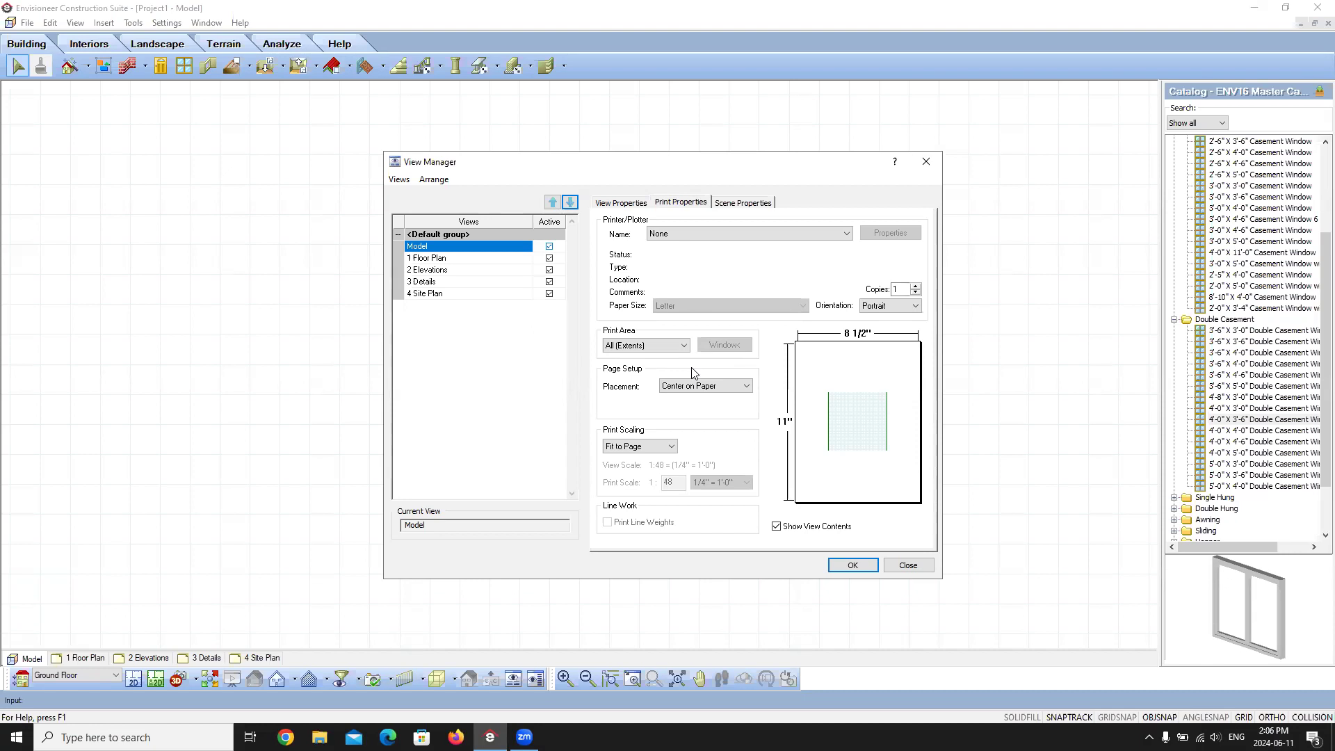
click(760, 204)
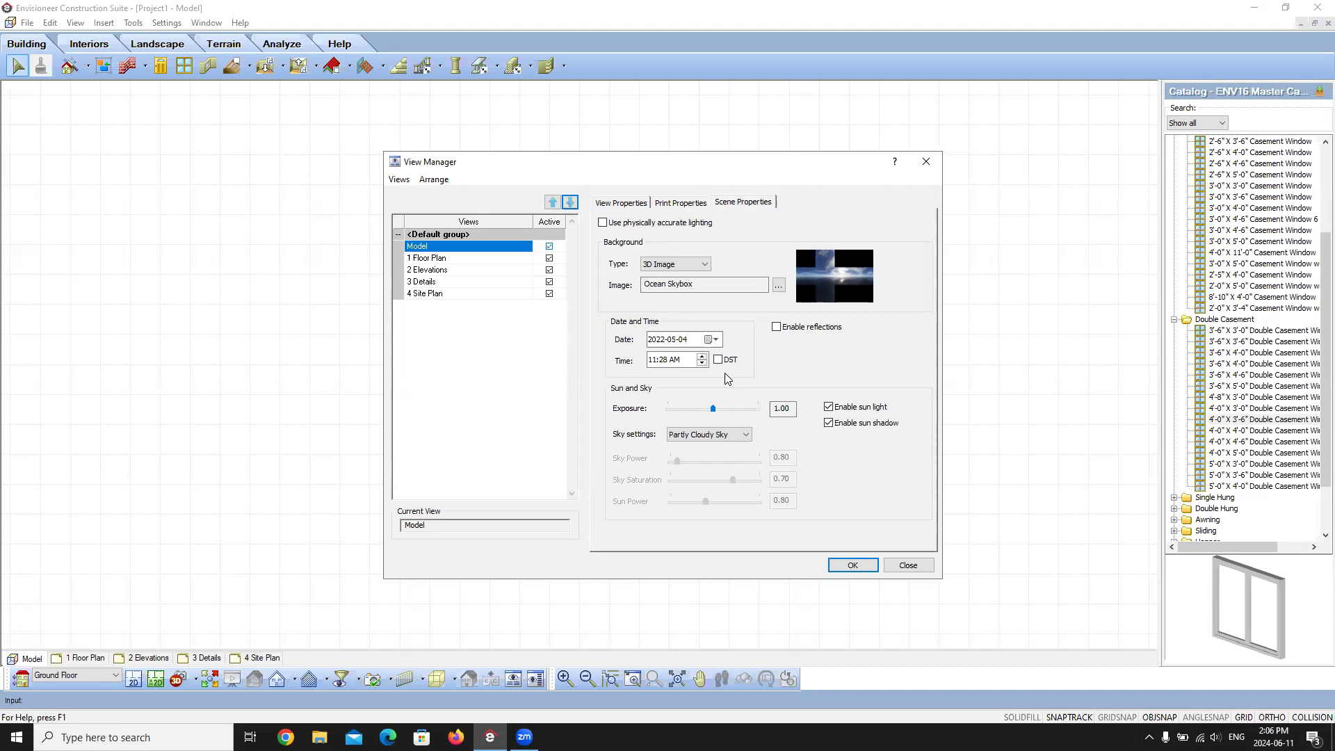
click(680, 202)
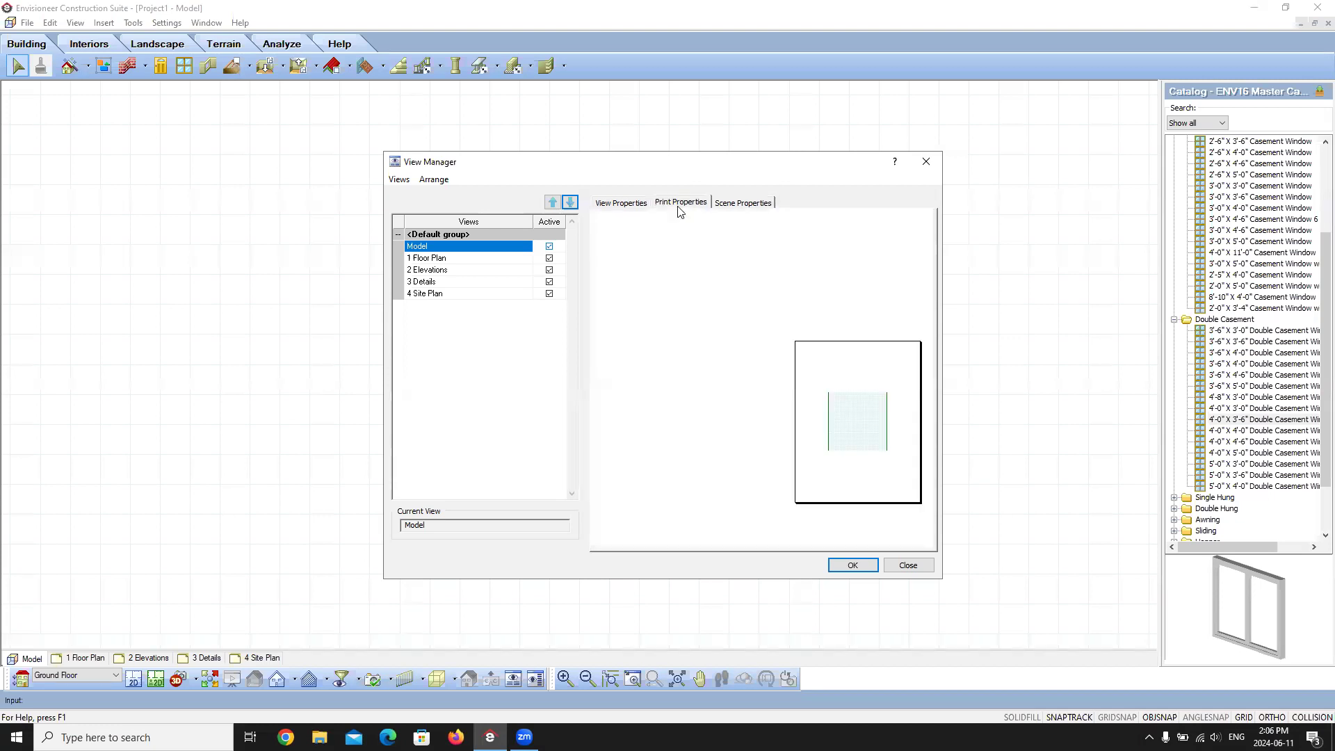
Review the 1 Floor Plan worksheet's print and view properties and close the View Manager
click(422, 259)
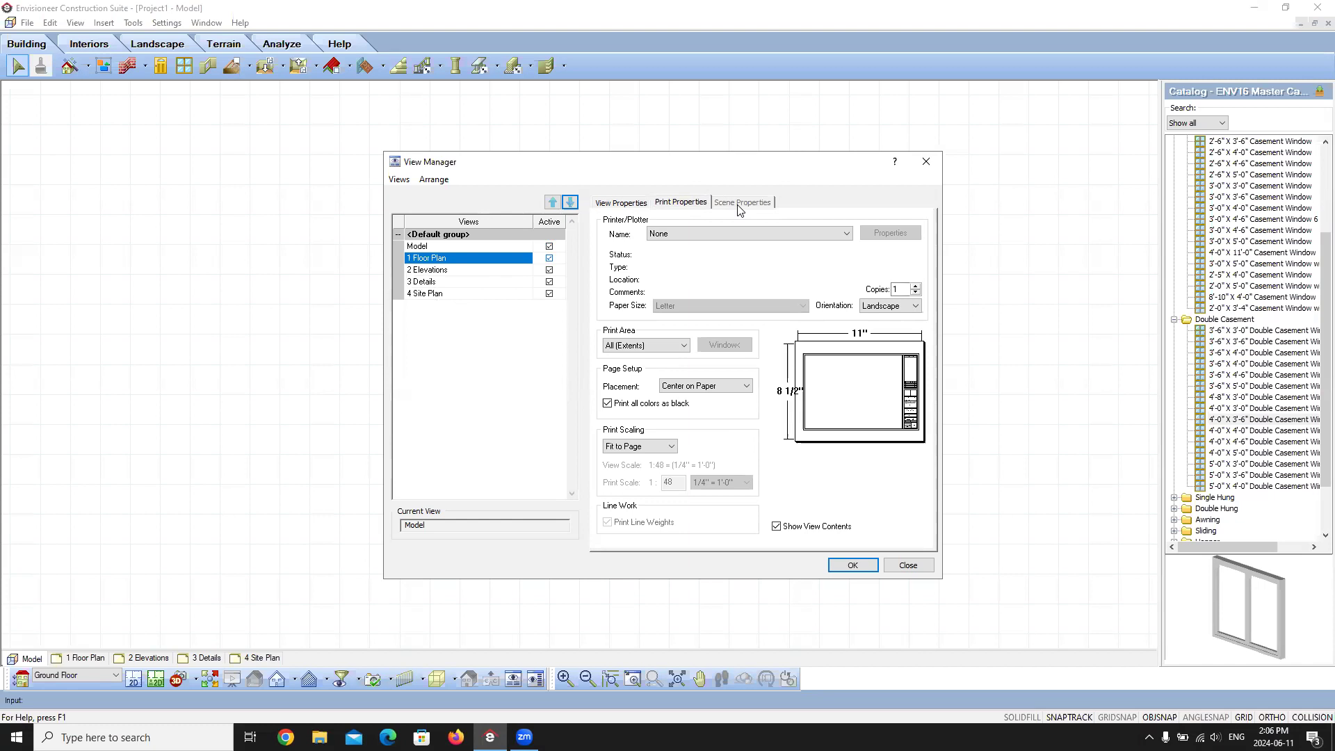
click(633, 210)
click(669, 209)
click(624, 206)
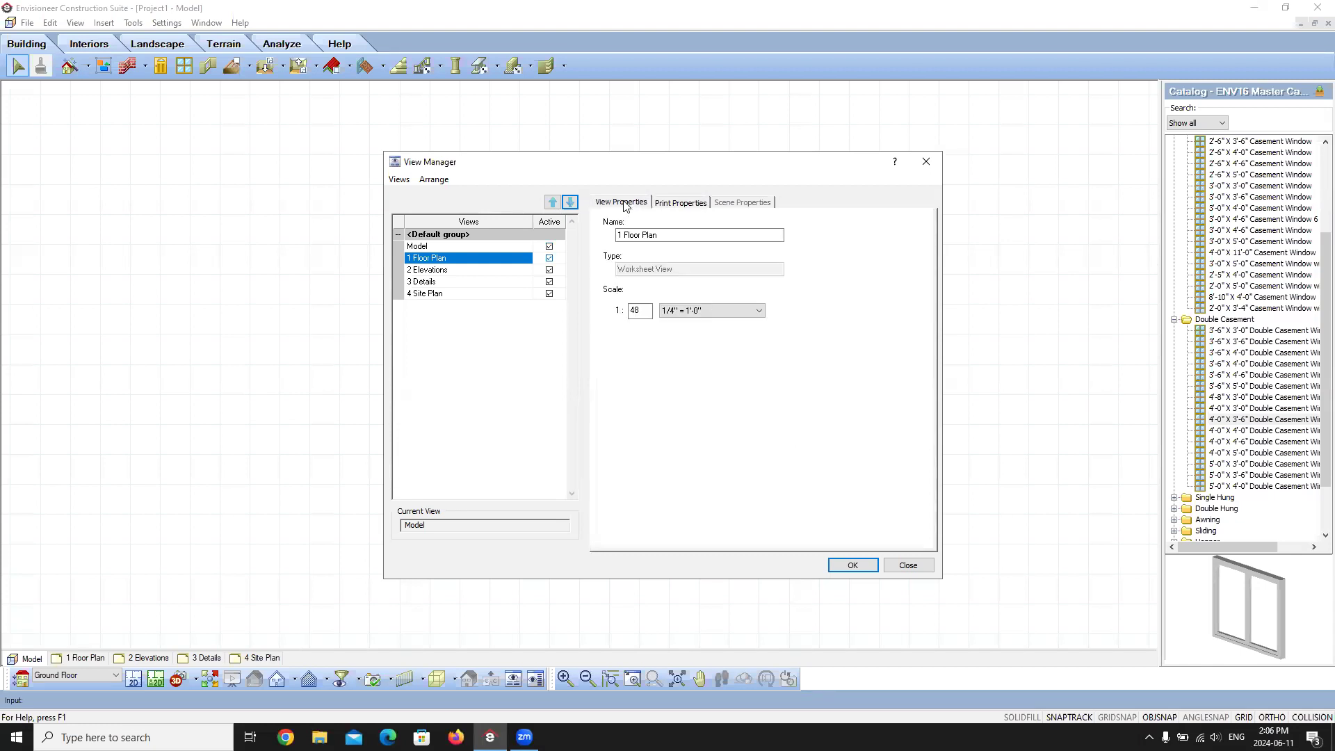
click(852, 563)
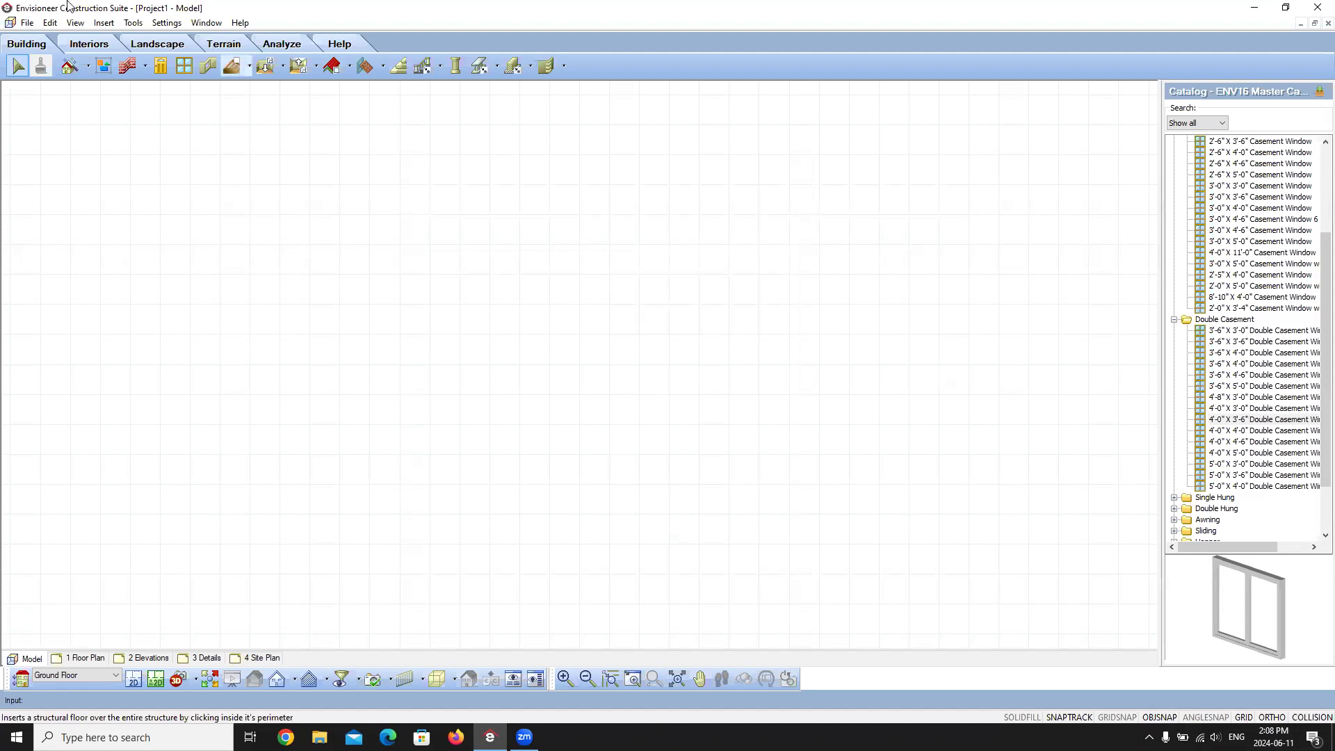
Draw a closed L-shaped outline of 2 x 6 Cement Board Siding walls, about 39'-7" by 29'-4" overall, with a notch at the upper right corner
click(127, 66)
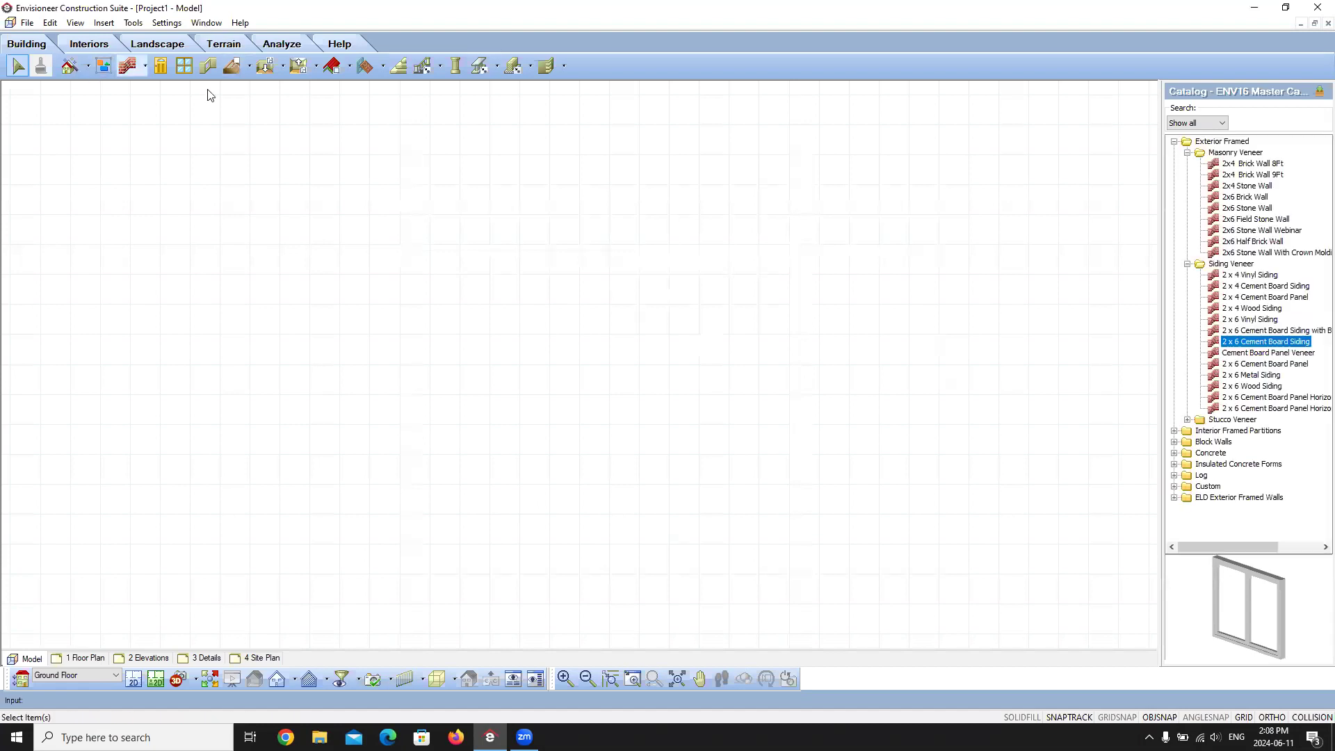
click(1243, 342)
click(447, 291)
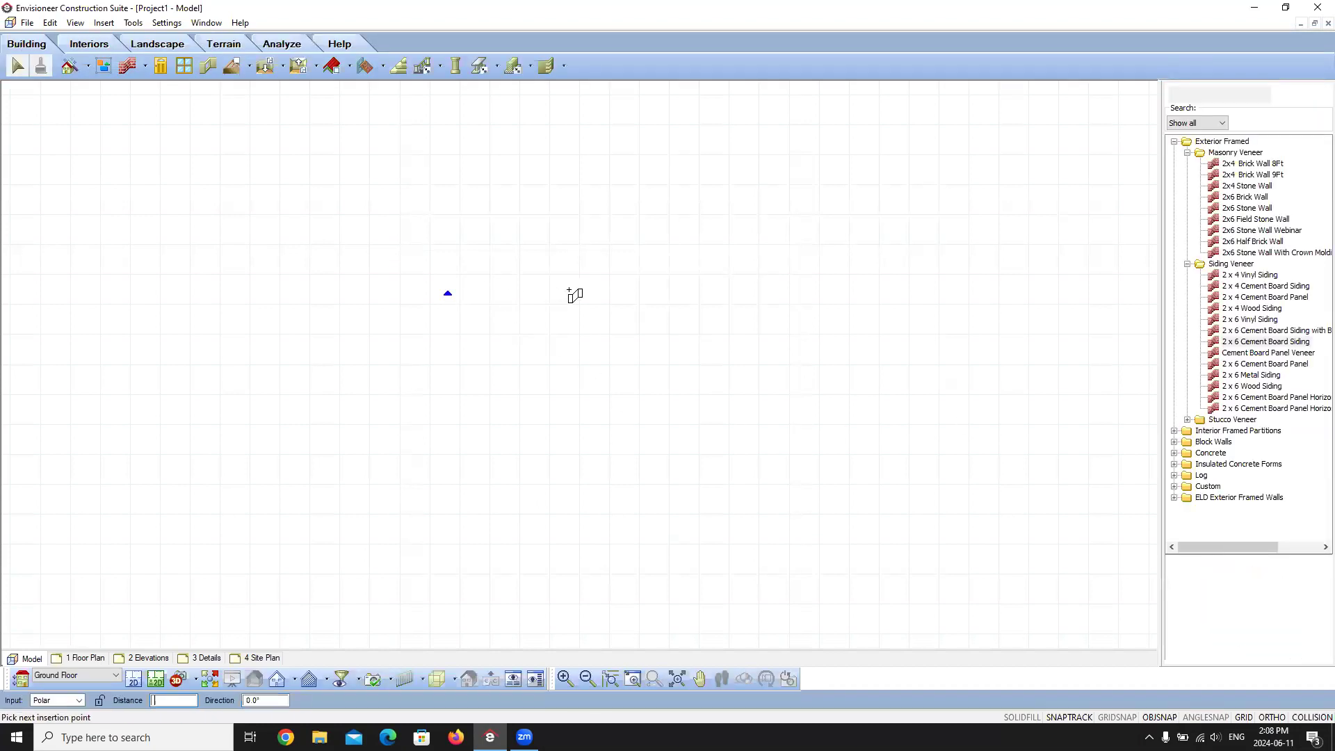
click(667, 295)
click(665, 395)
click(737, 507)
click(472, 503)
click(464, 297)
click(449, 290)
right_click(472, 325)
click(515, 335)
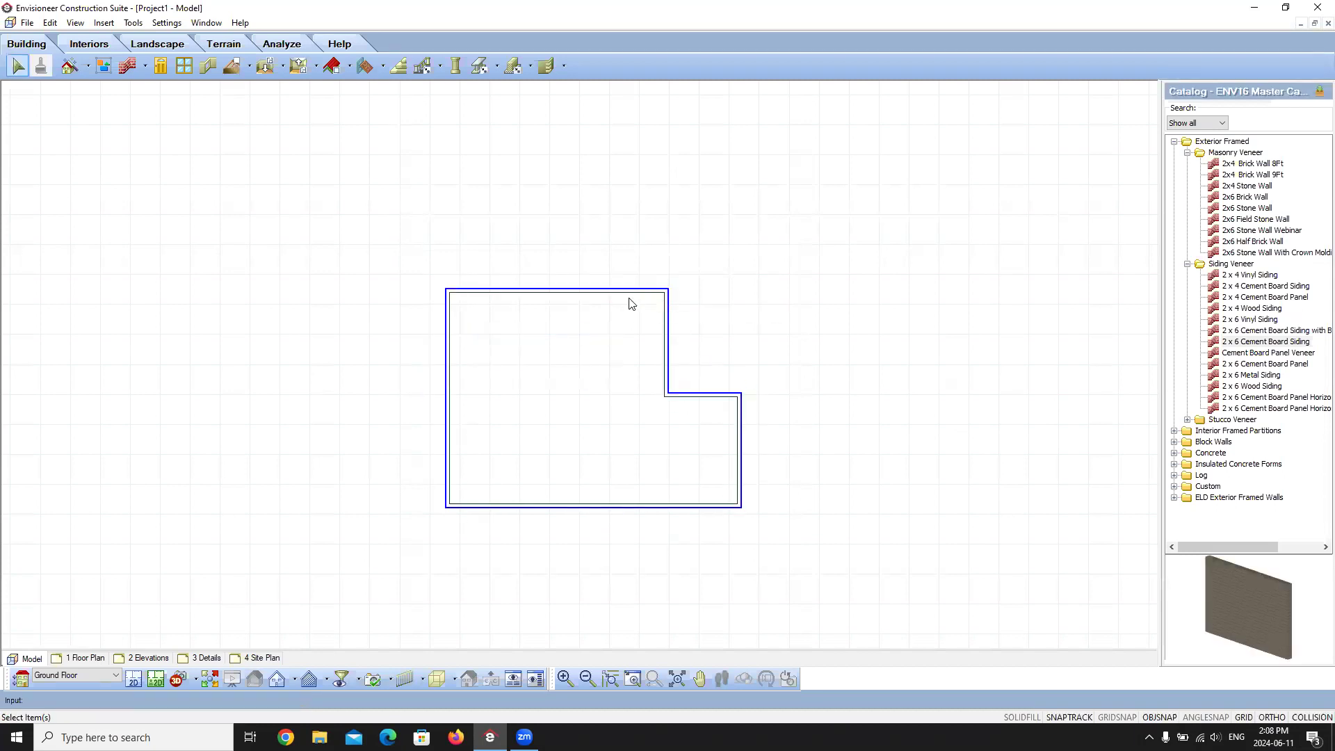
click(627, 293)
click(582, 277)
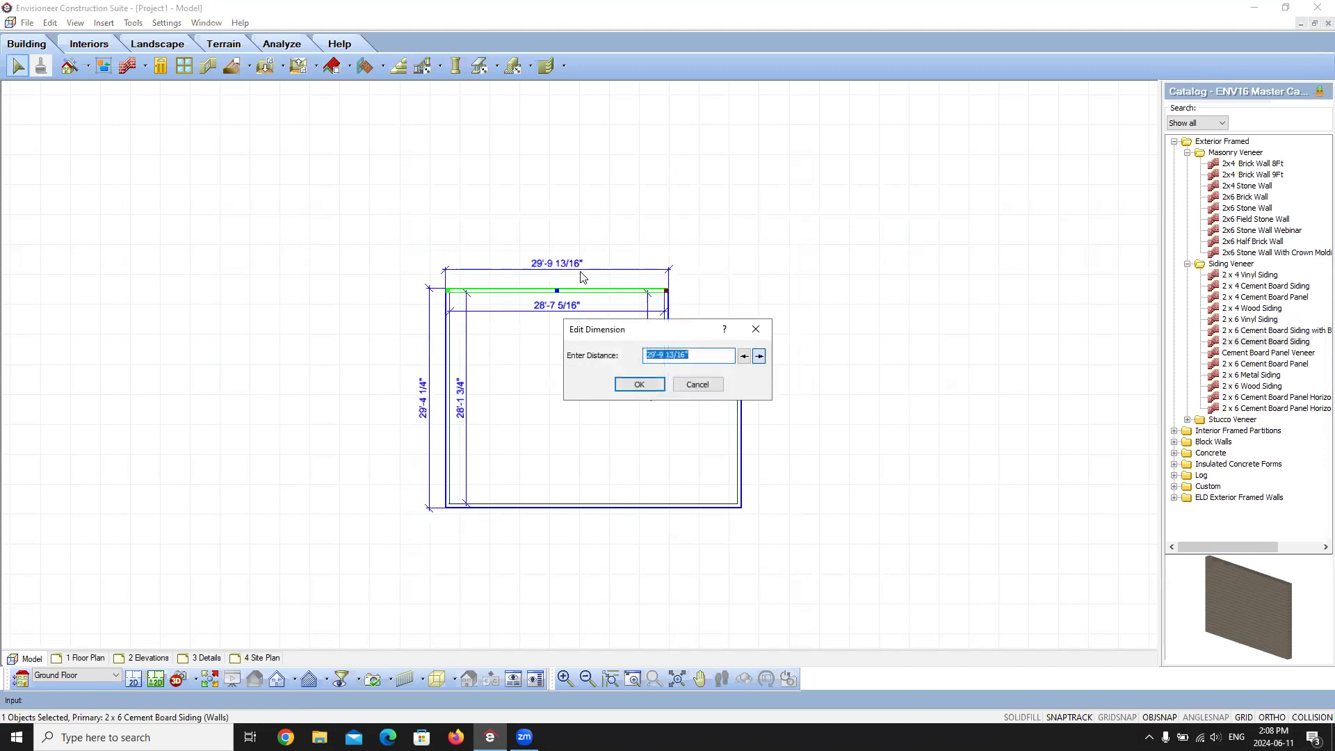
click(713, 388)
Set the outside length of the building's upper horizontal wall to 30'
click(666, 327)
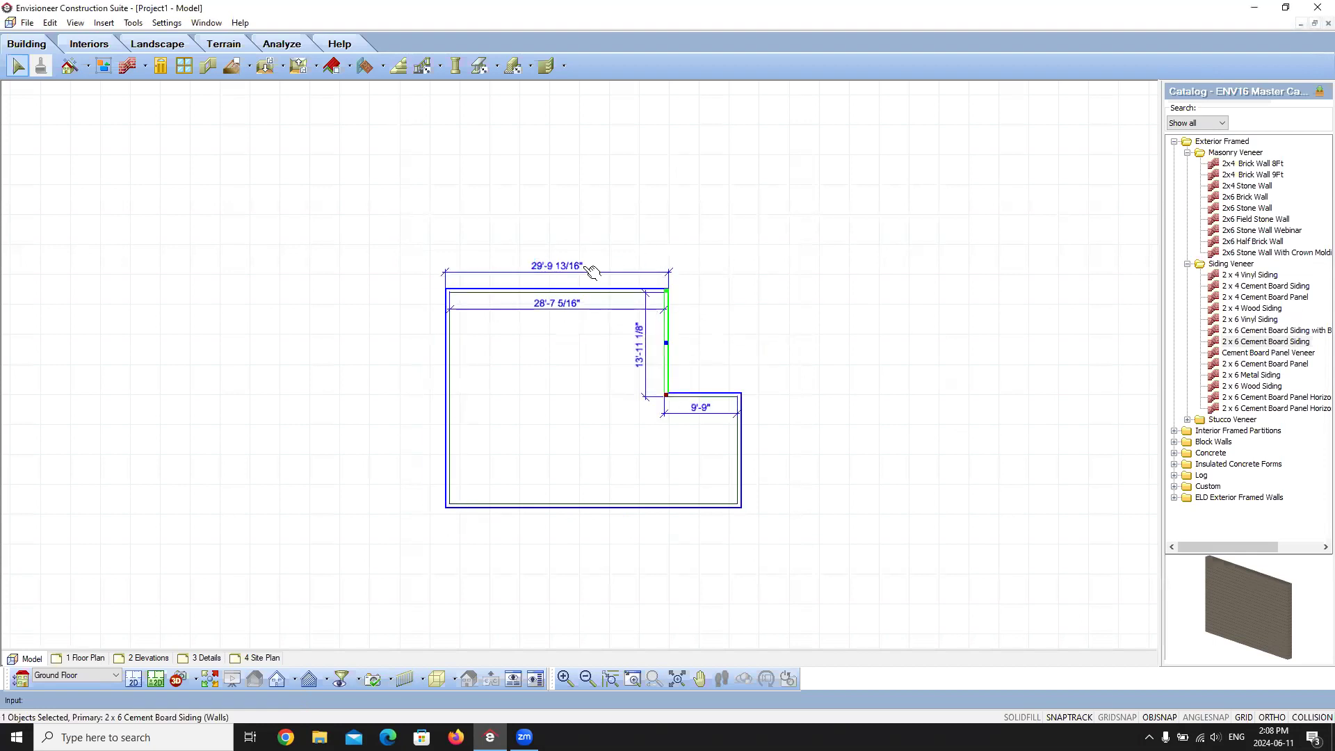
click(580, 268)
text(30')
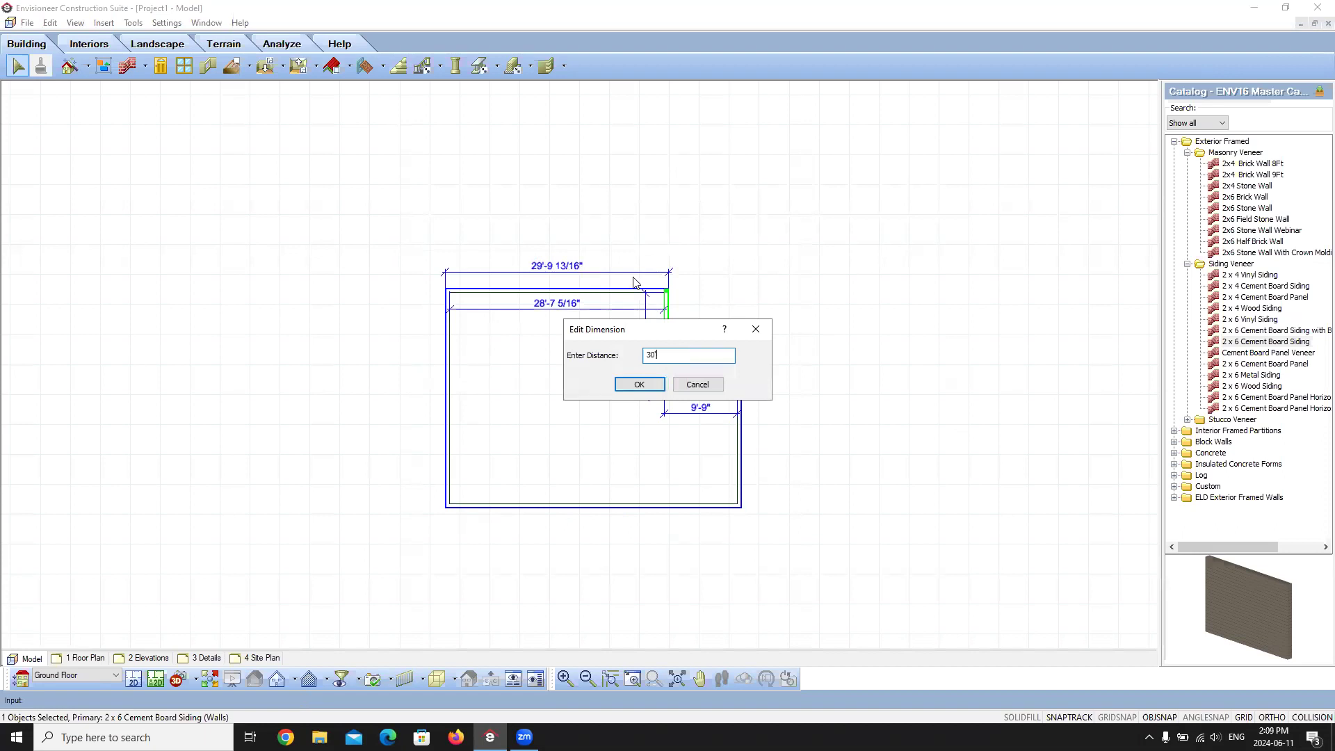
click(654, 386)
Set the length of the notch's vertical wall to 12'-0" by repositioning the short horizontal wall
click(697, 395)
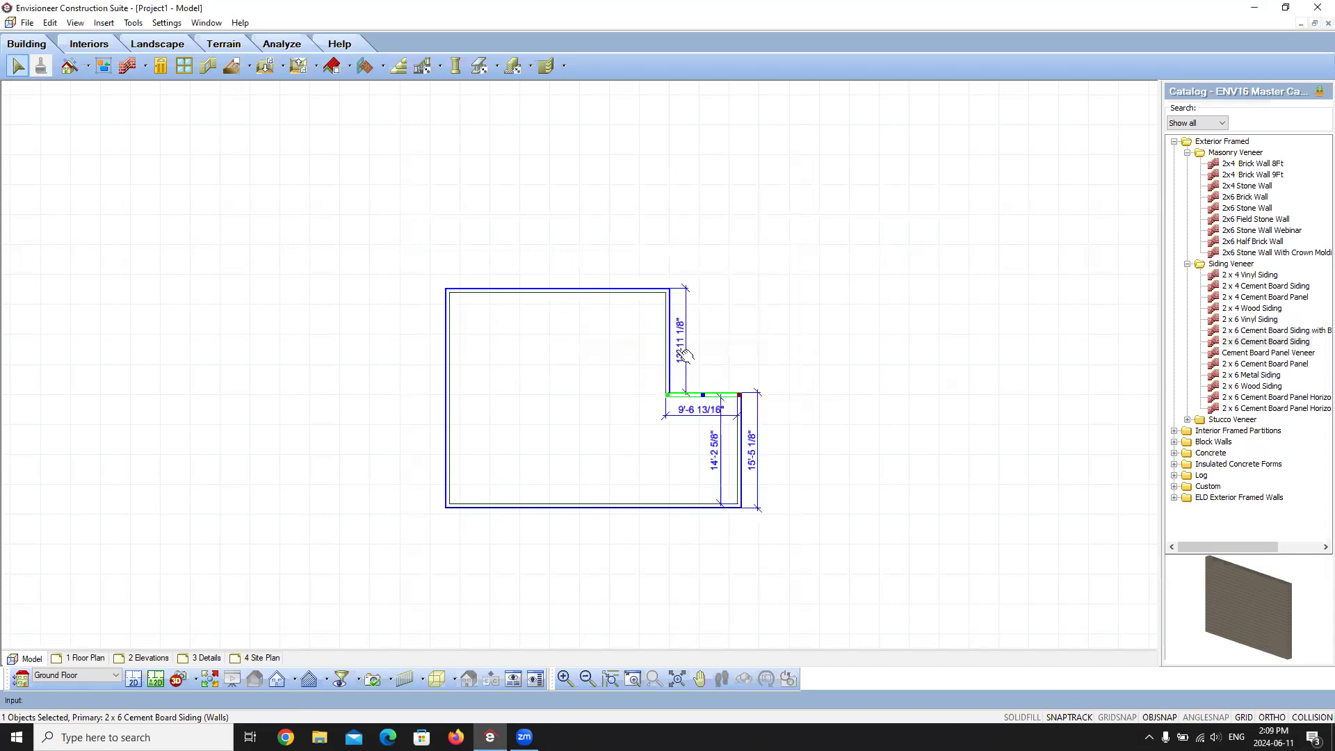
click(677, 341)
text(12'0")
click(639, 385)
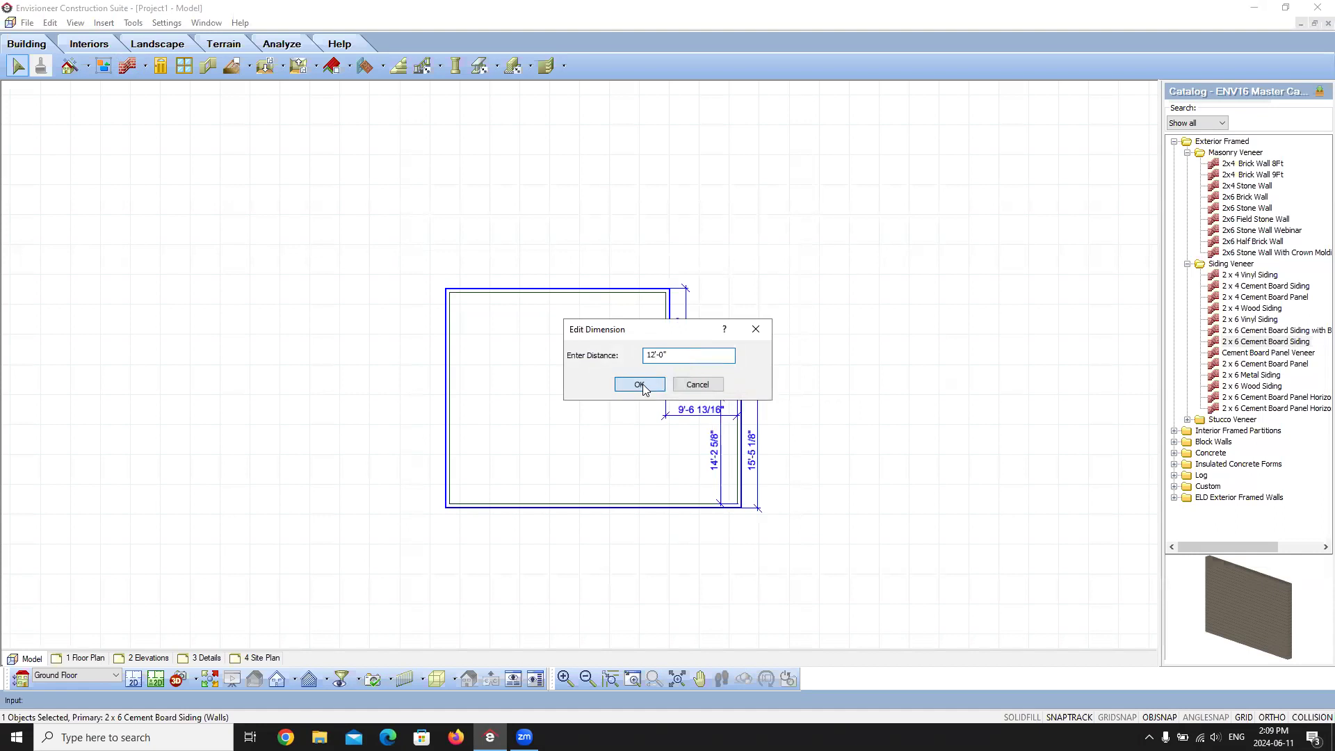
Set the outside length of the notch's short horizontal wall to 10'-0" by repositioning the far right wall
click(741, 421)
click(722, 360)
text(10'0")
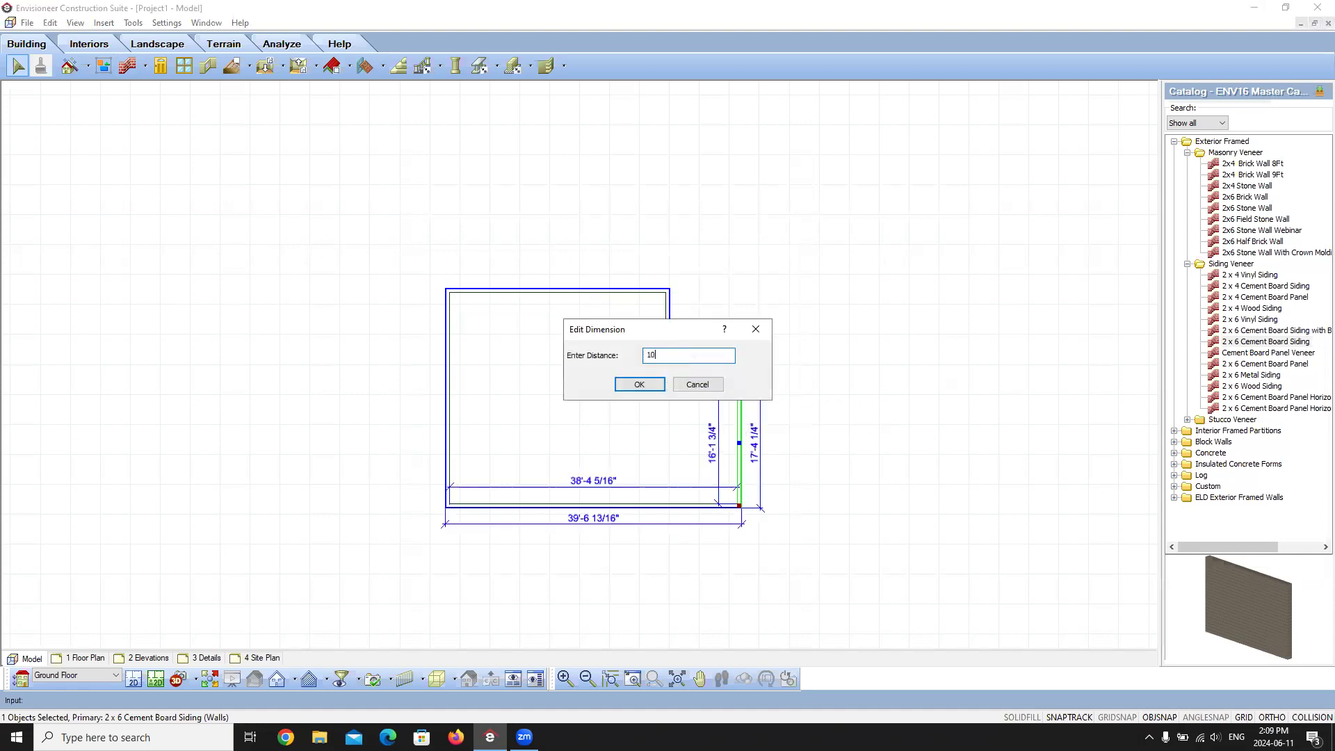
key(Return)
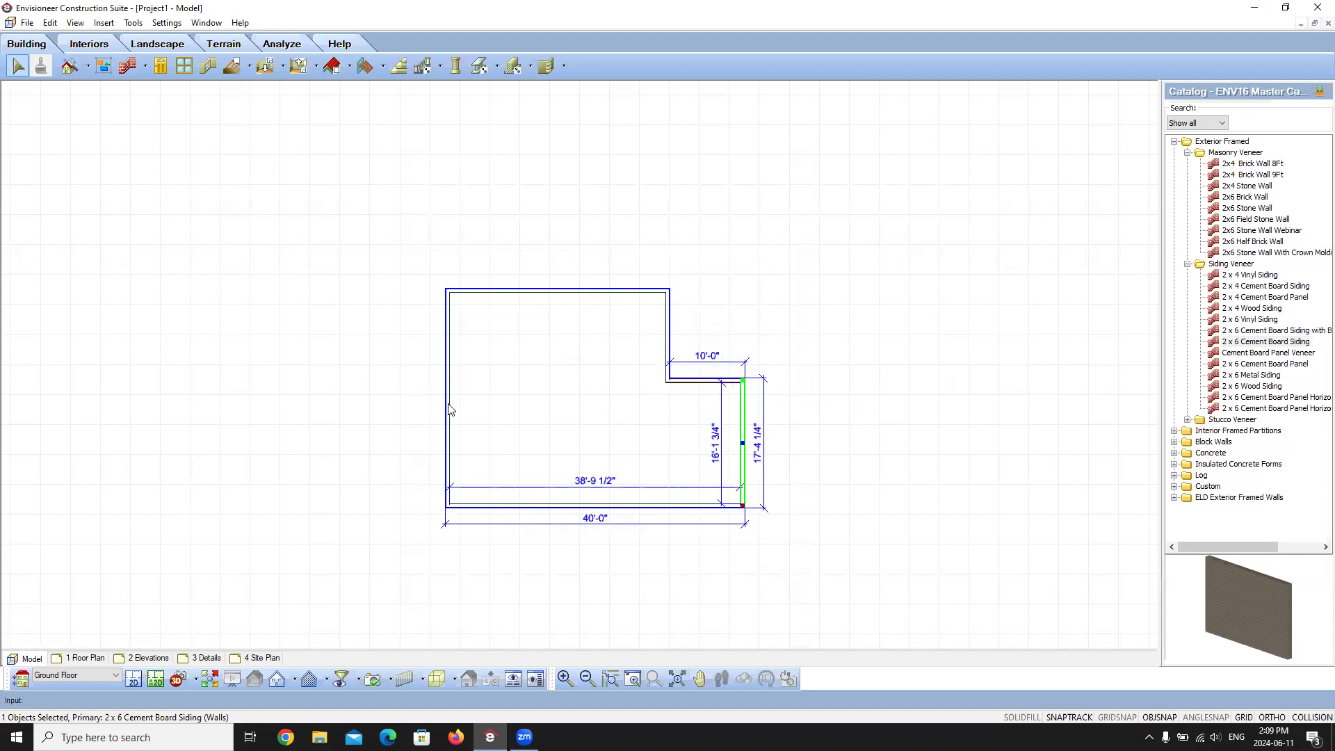
Reposition the lower horizontal wall so the far right wall's outside length is 15', and clear the selection
click(463, 292)
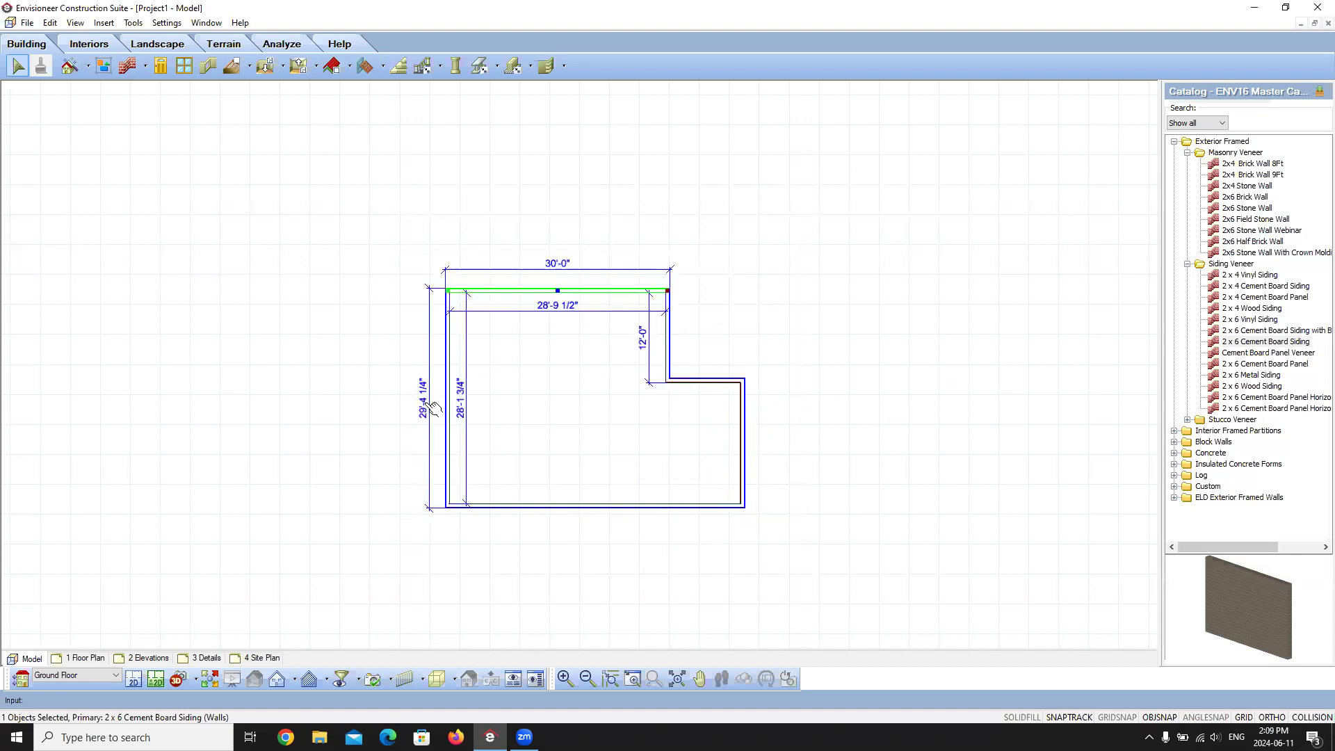
click(592, 504)
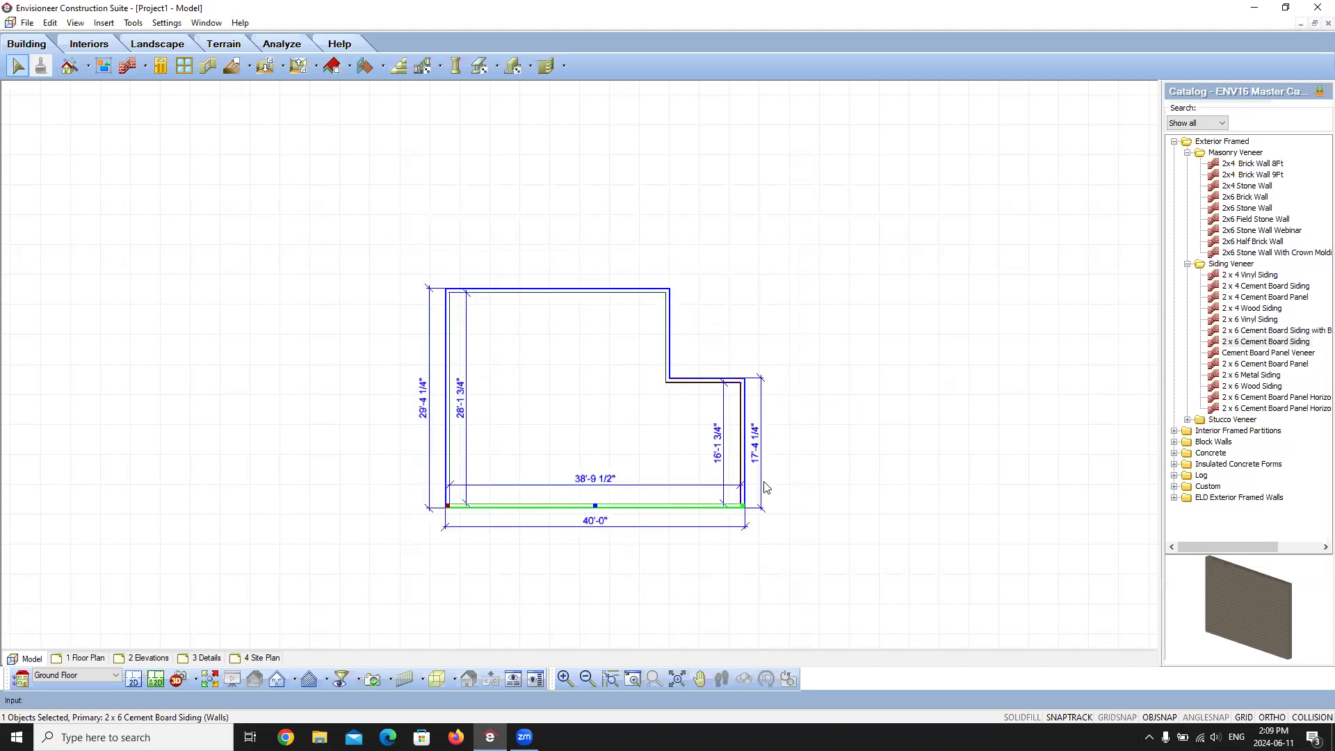
click(760, 448)
text(15)
click(643, 386)
click(826, 362)
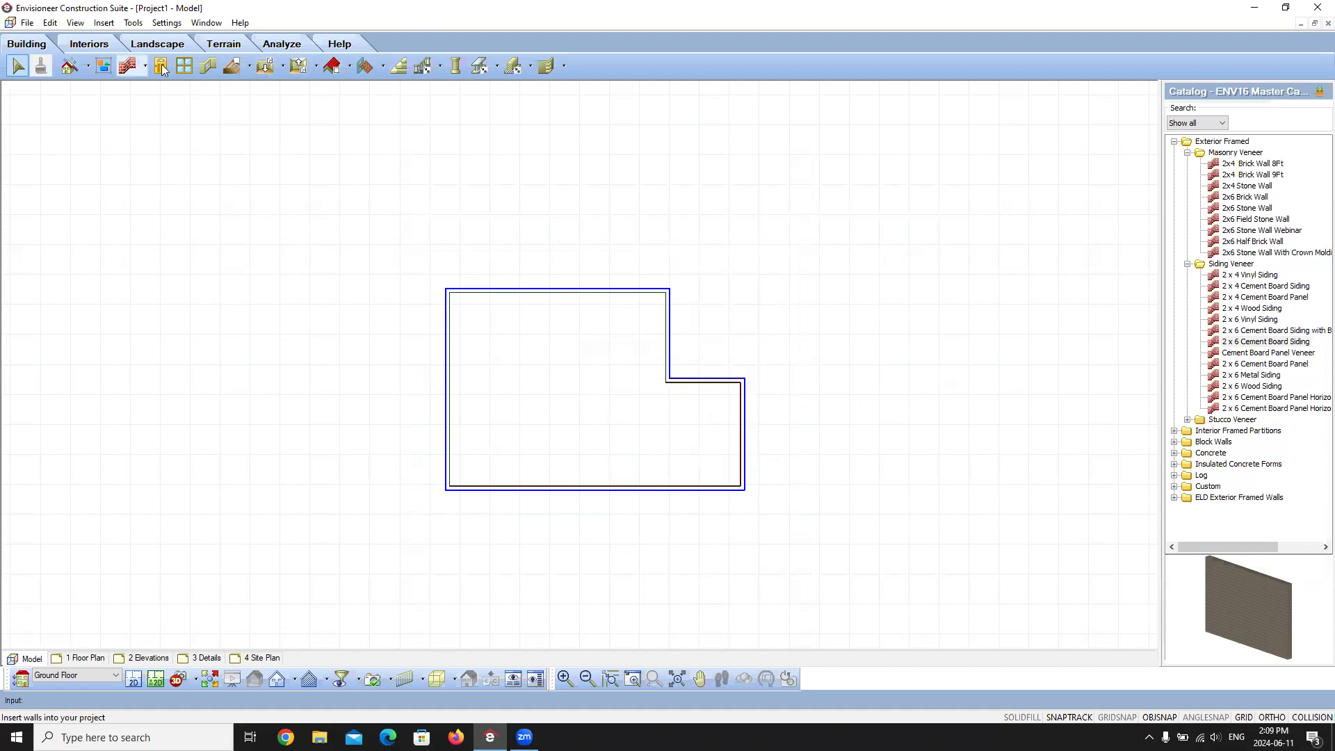
Add a ceiling and a hip roof over the L-shaped wall perimeter
click(299, 66)
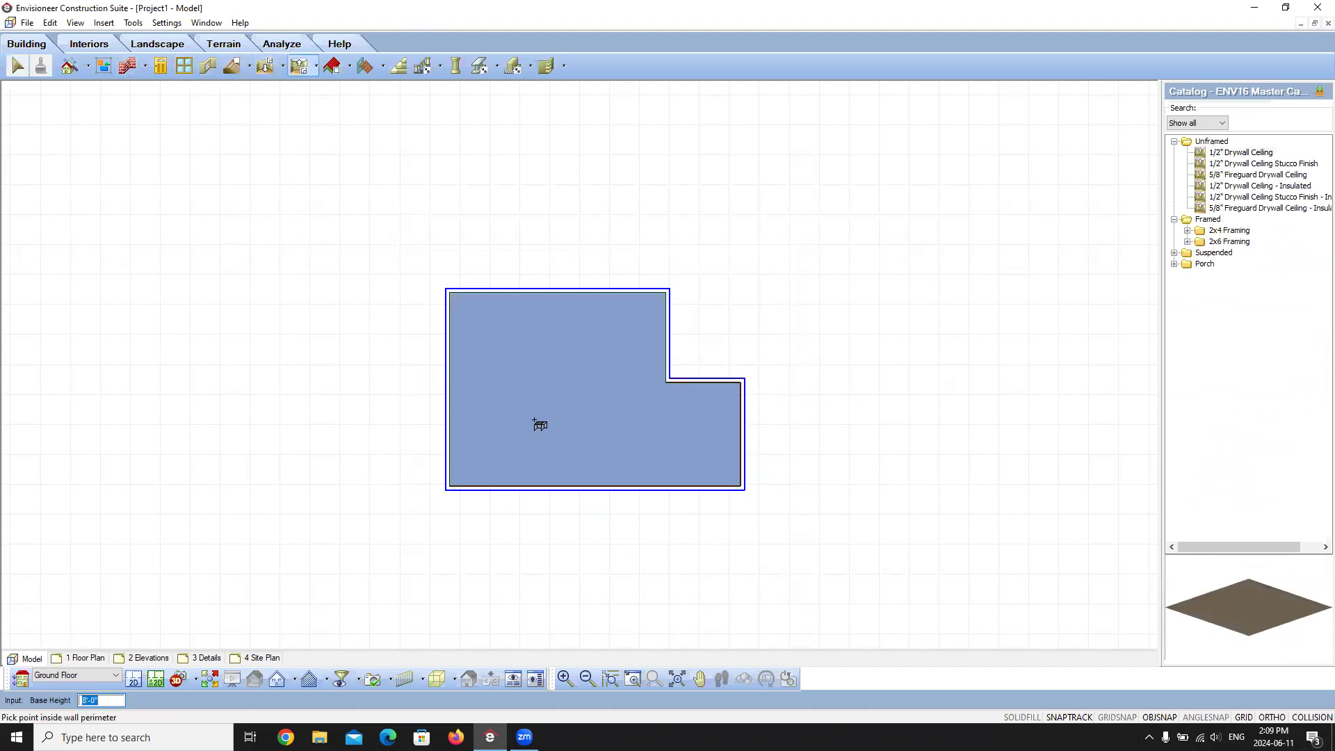
click(334, 72)
click(539, 364)
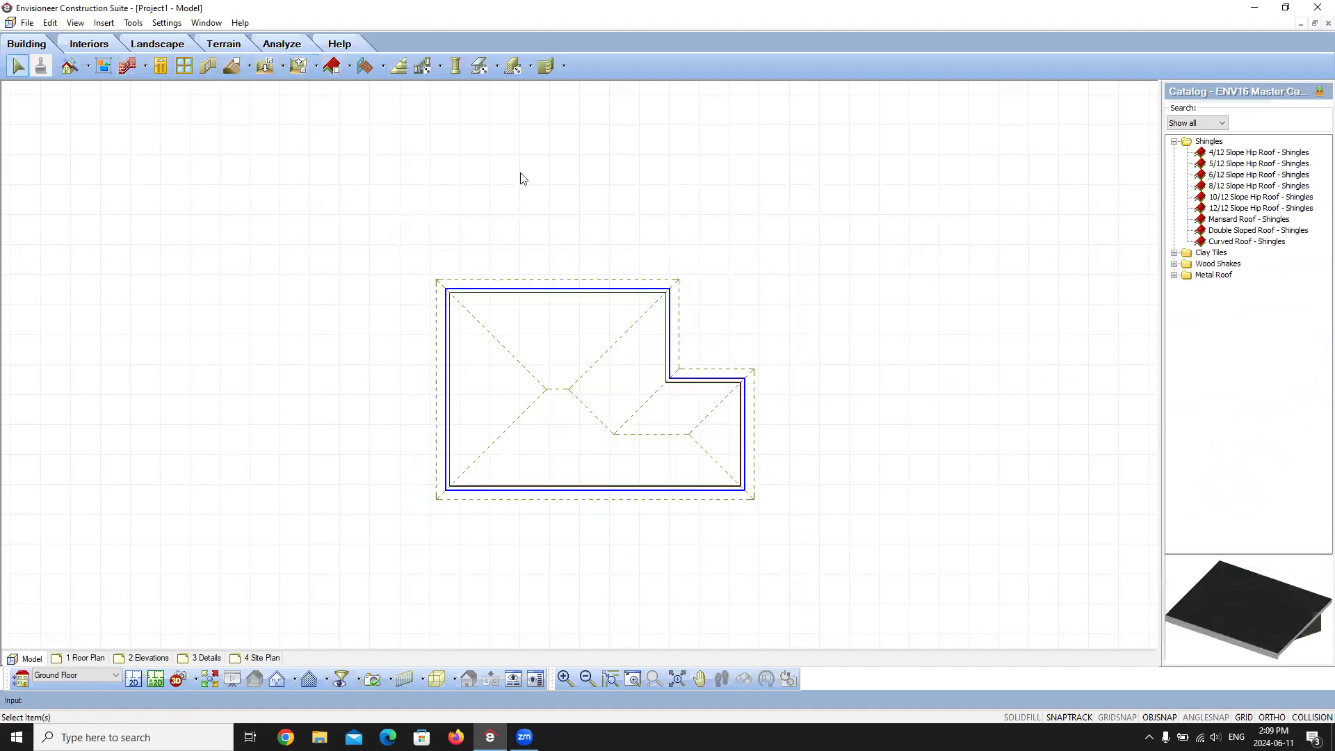
Insert a 16' X 7' garage door and a 36" decorative entry door to its right in the lower horizontal wall
click(161, 67)
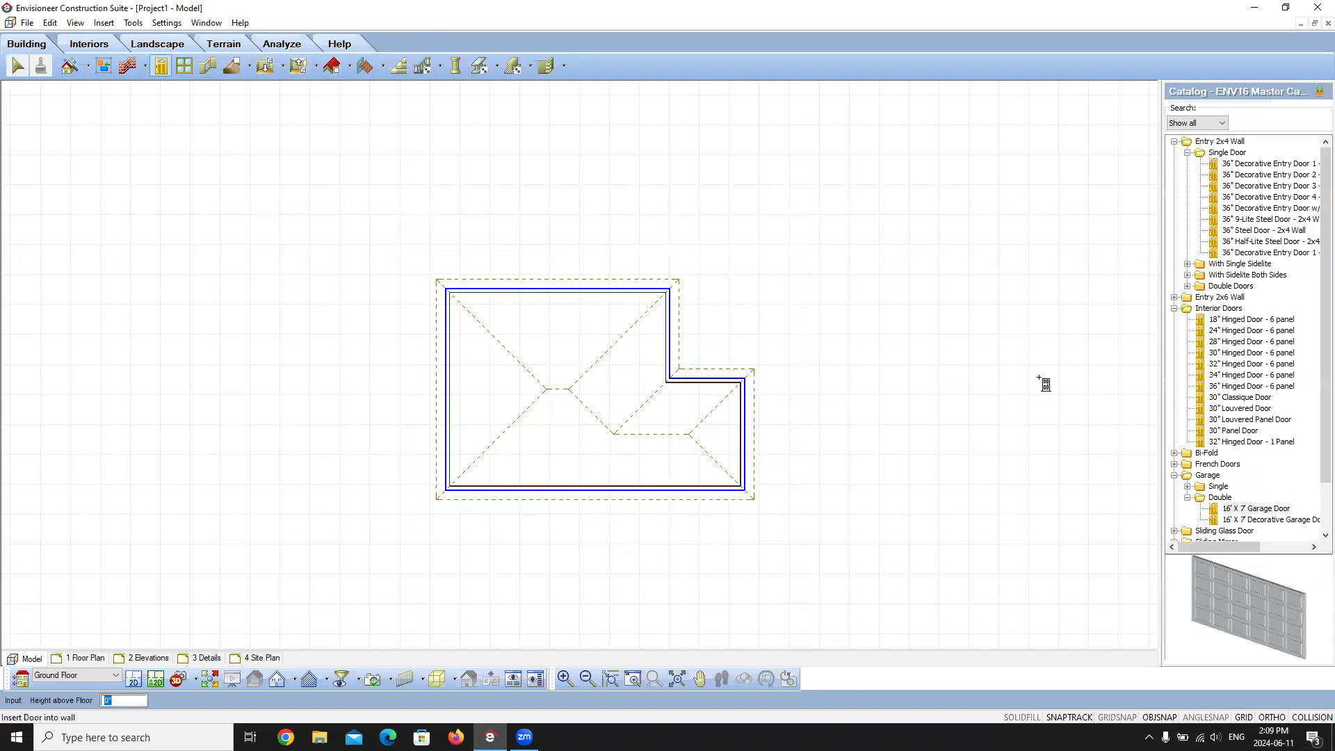
click(549, 487)
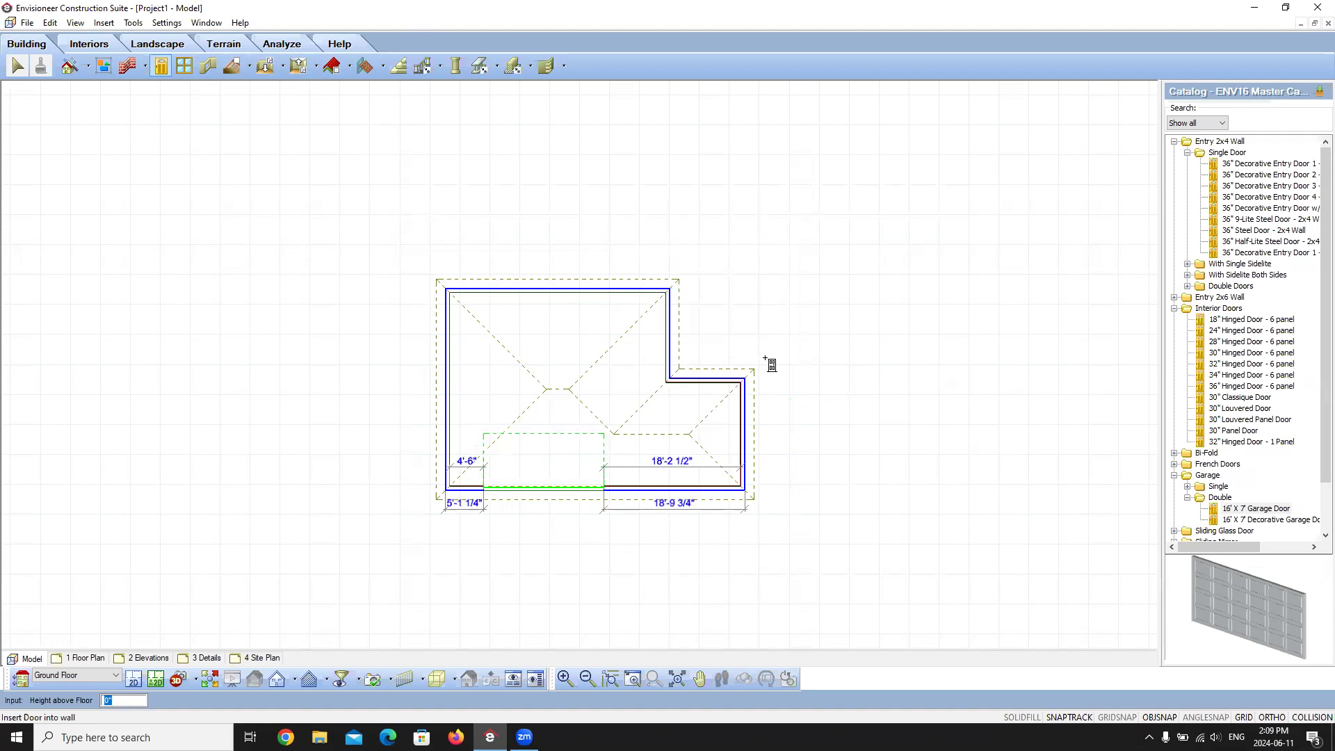
click(160, 66)
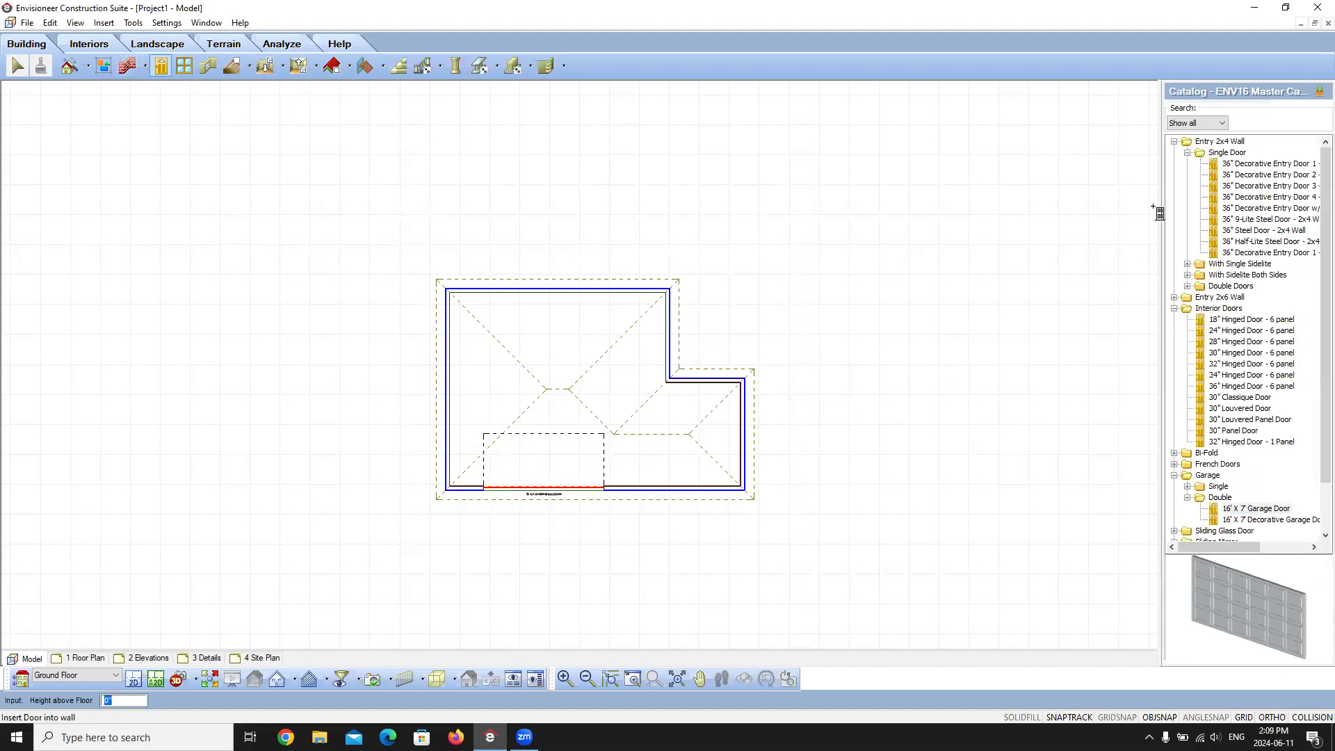
click(1244, 165)
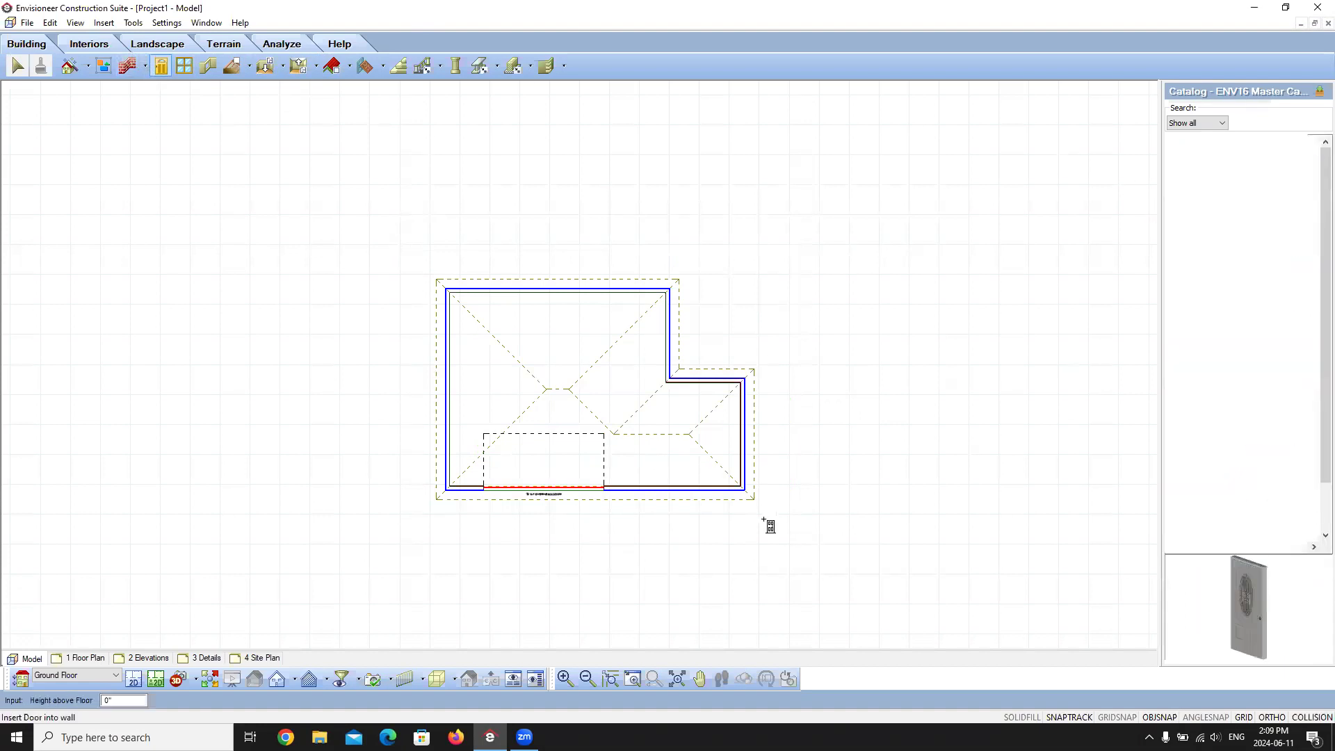
click(695, 483)
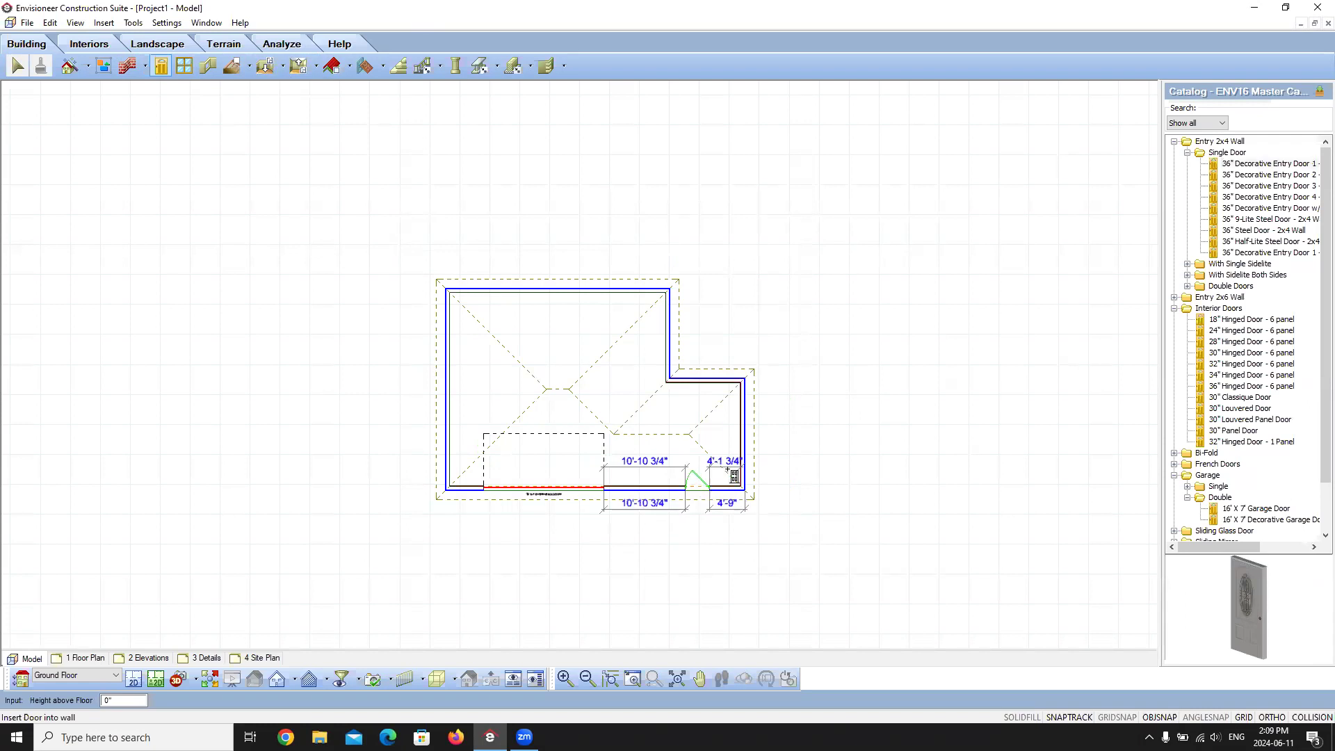
Insert a 4'-0" X 3'-6" double casement window in the far left wall, the upper horizontal wall and the notch's short horizontal wall
click(184, 66)
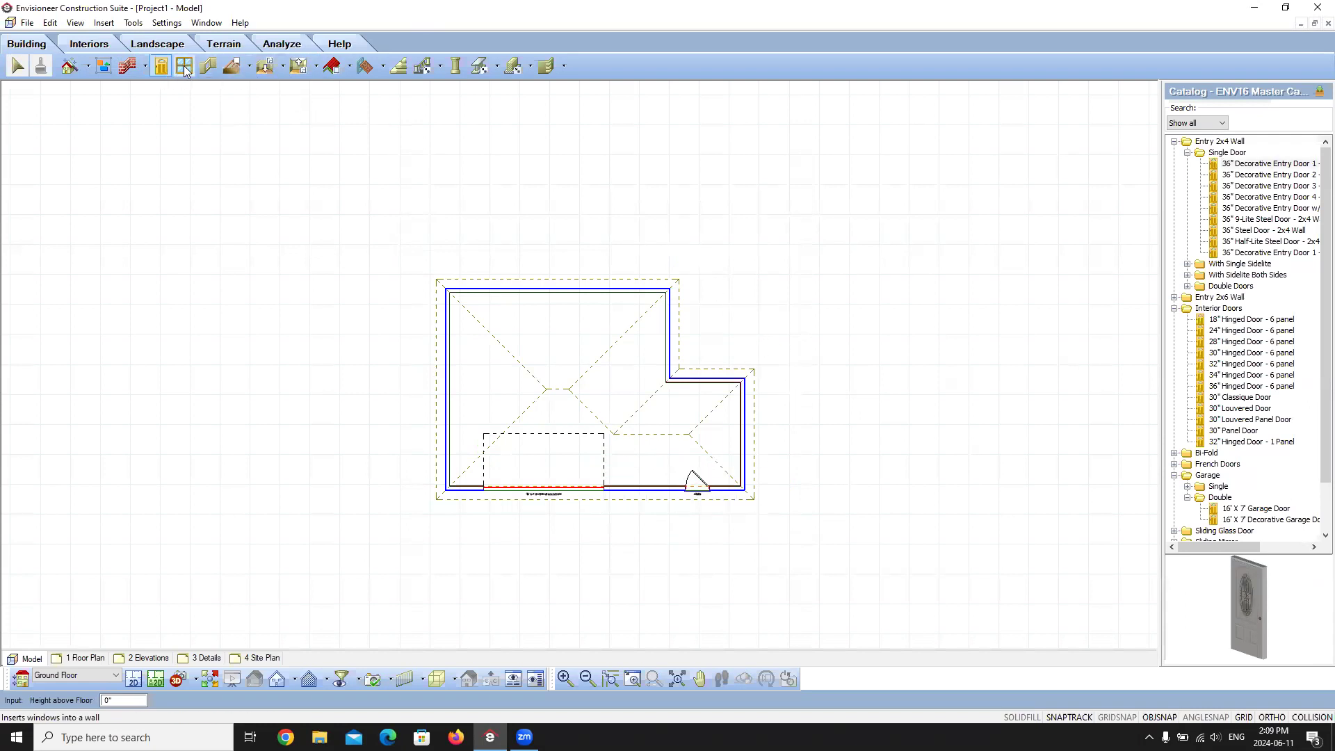
click(446, 388)
click(549, 294)
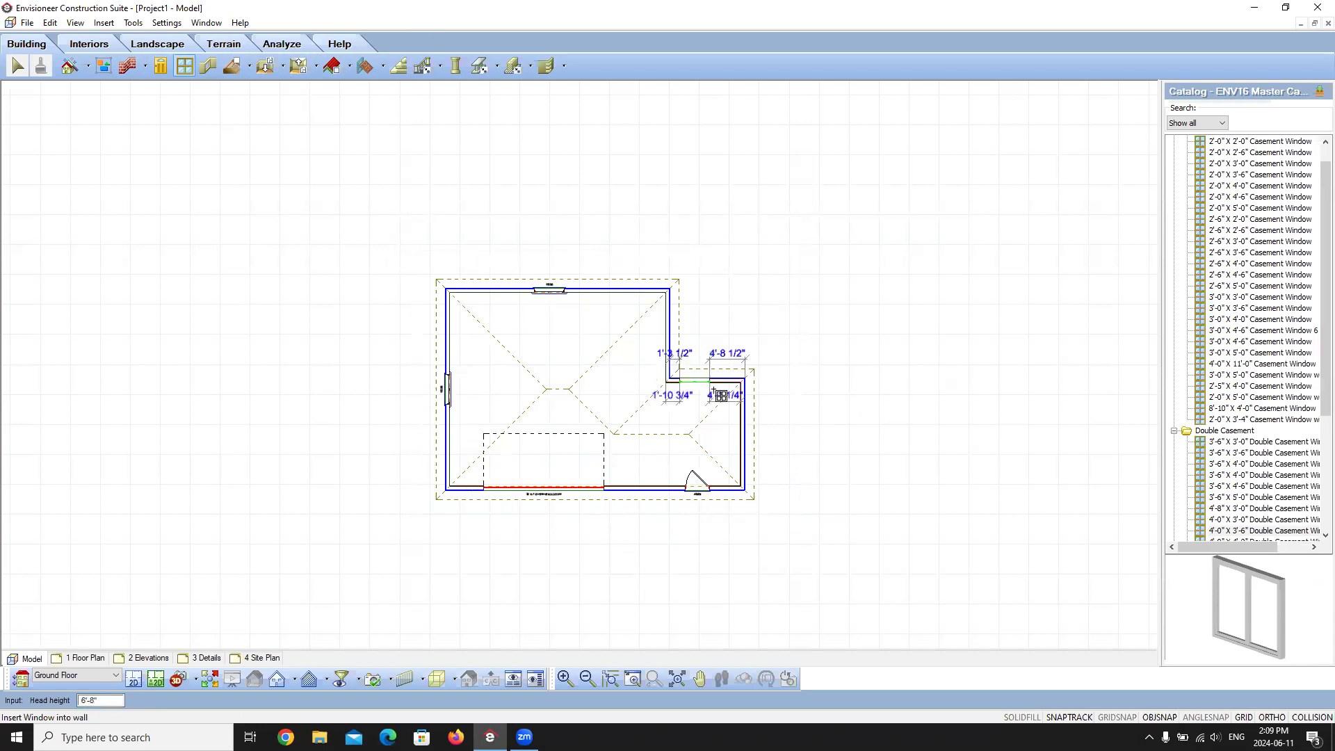
click(710, 390)
right_click(768, 297)
click(773, 301)
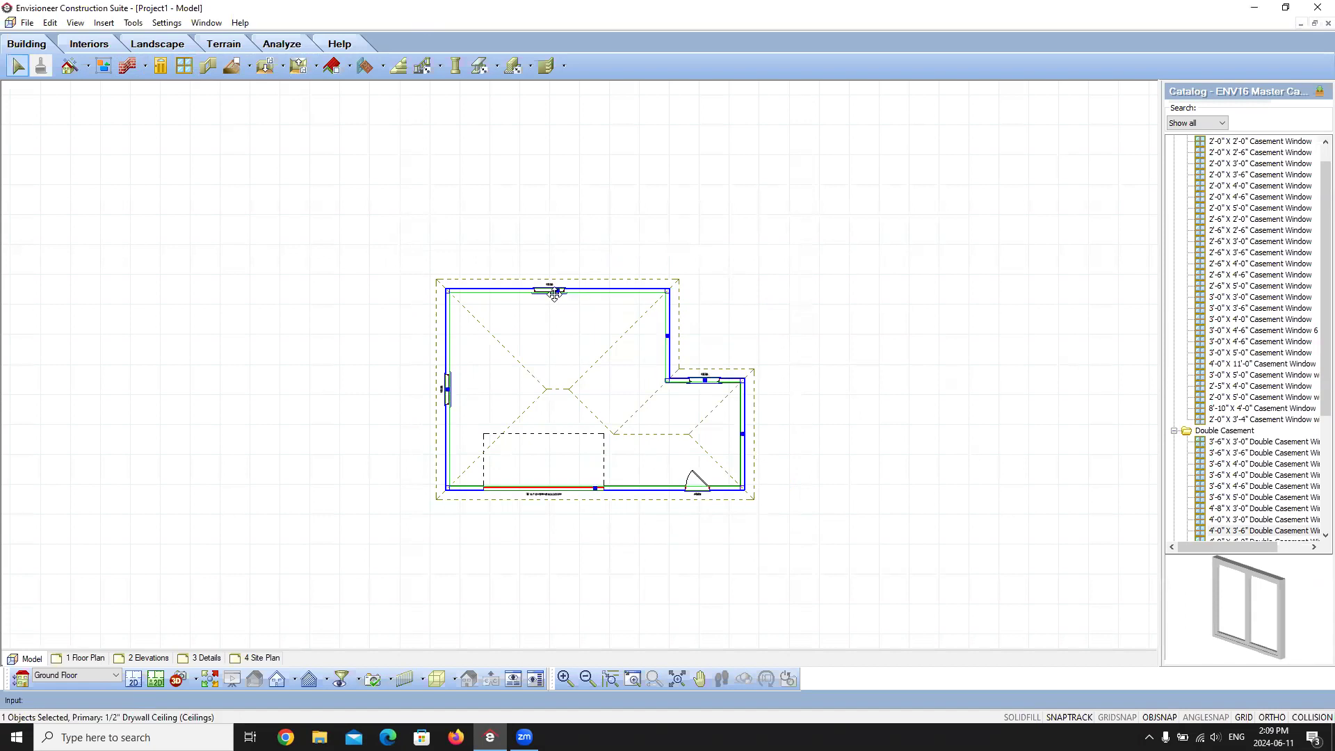
Center the casement window in the upper horizontal wall, with 13'-0" of outside wall on each side
scroll(556, 299, up, 5)
click(533, 295)
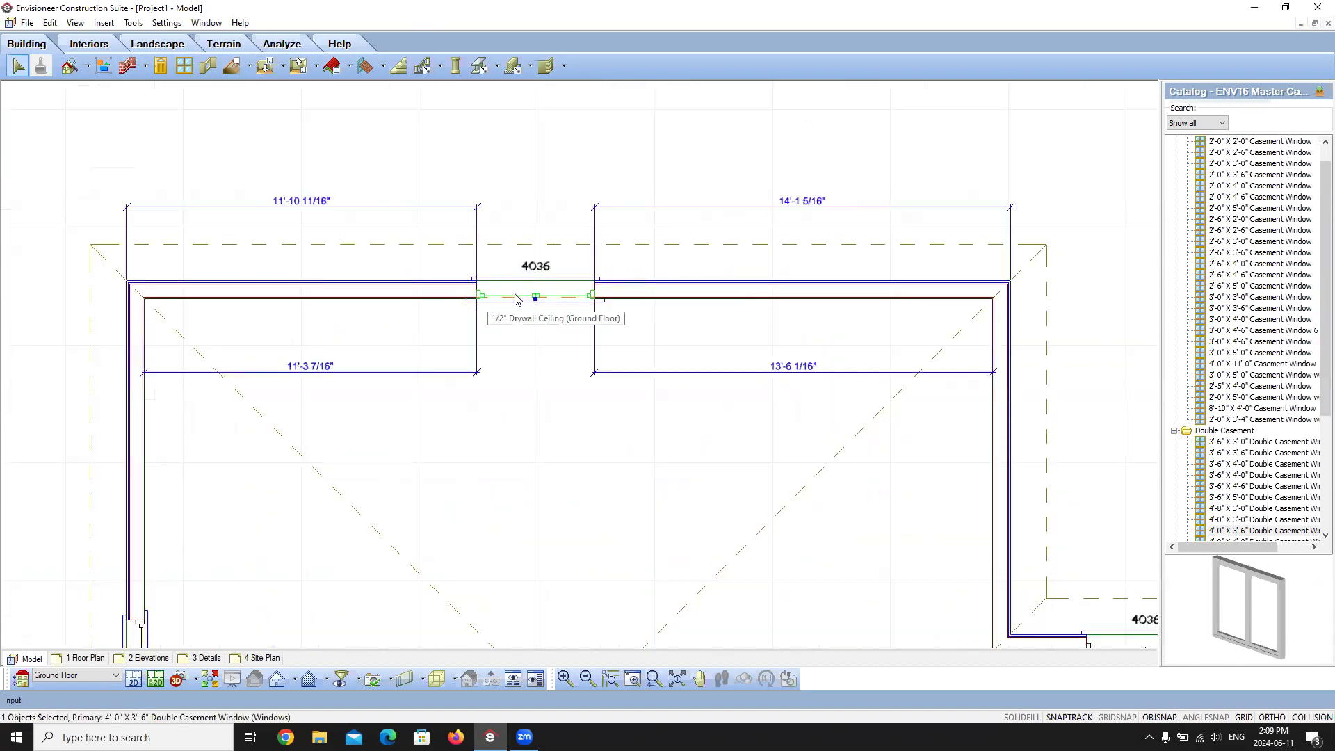
drag(536, 289, 567, 292)
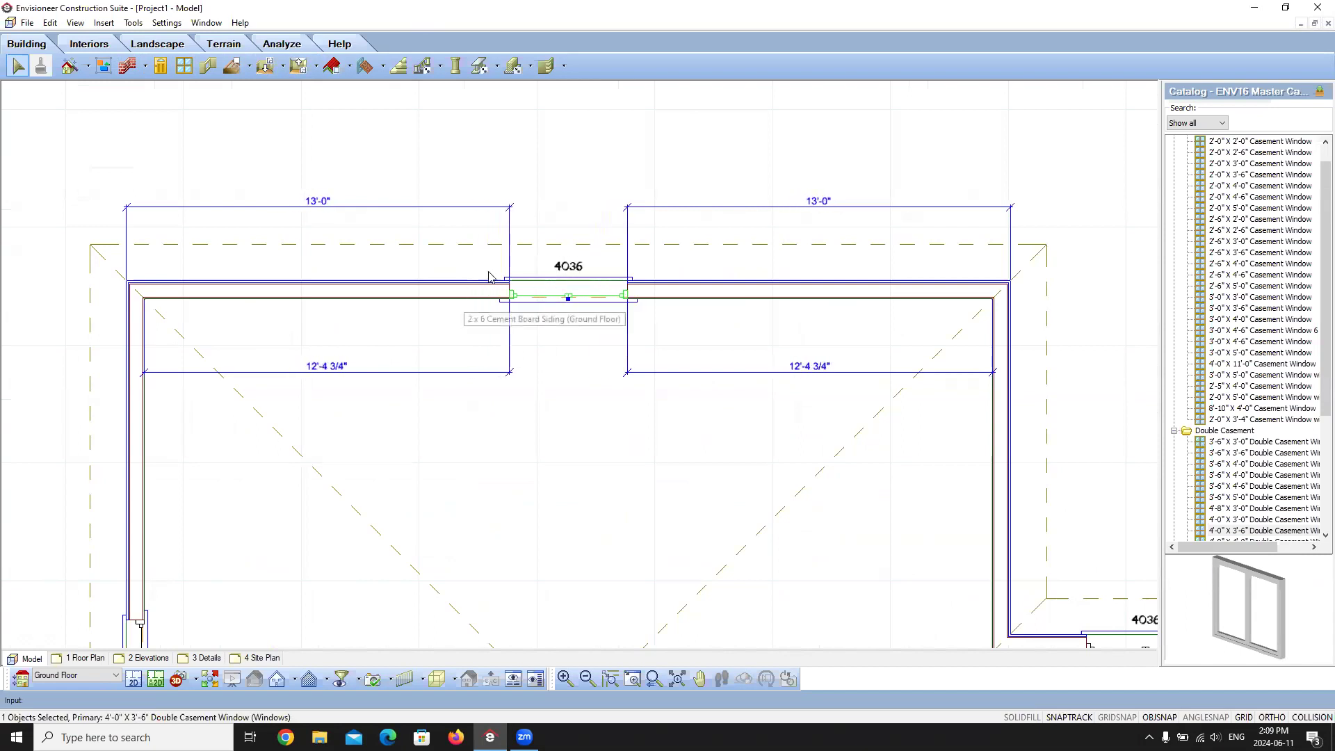
Center the casement window in the far left wall, with 11'-6" of outside wall on each side
scroll(568, 308, down, 3)
scroll(557, 299, up, 1)
scroll(384, 374, up, 2)
mouse_move(384, 374)
mouse_down()
mouse_move(383, 352)
mouse_move(381, 379)
mouse_up()
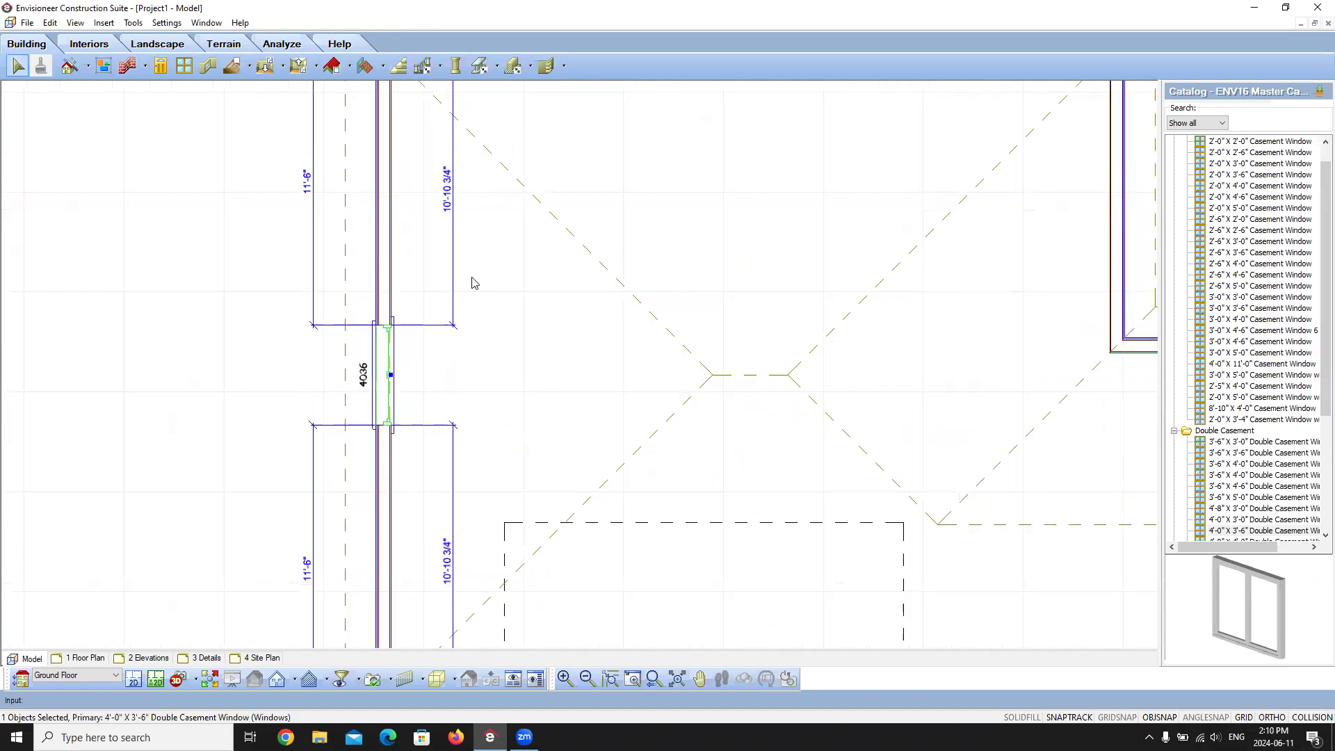
Reposition the window in the notch's short horizontal wall to outside distances of 2'-8" on its left and 3'-4" on its right
scroll(736, 396, down, 3)
scroll(551, 378, up, 4)
drag(535, 248, 544, 249)
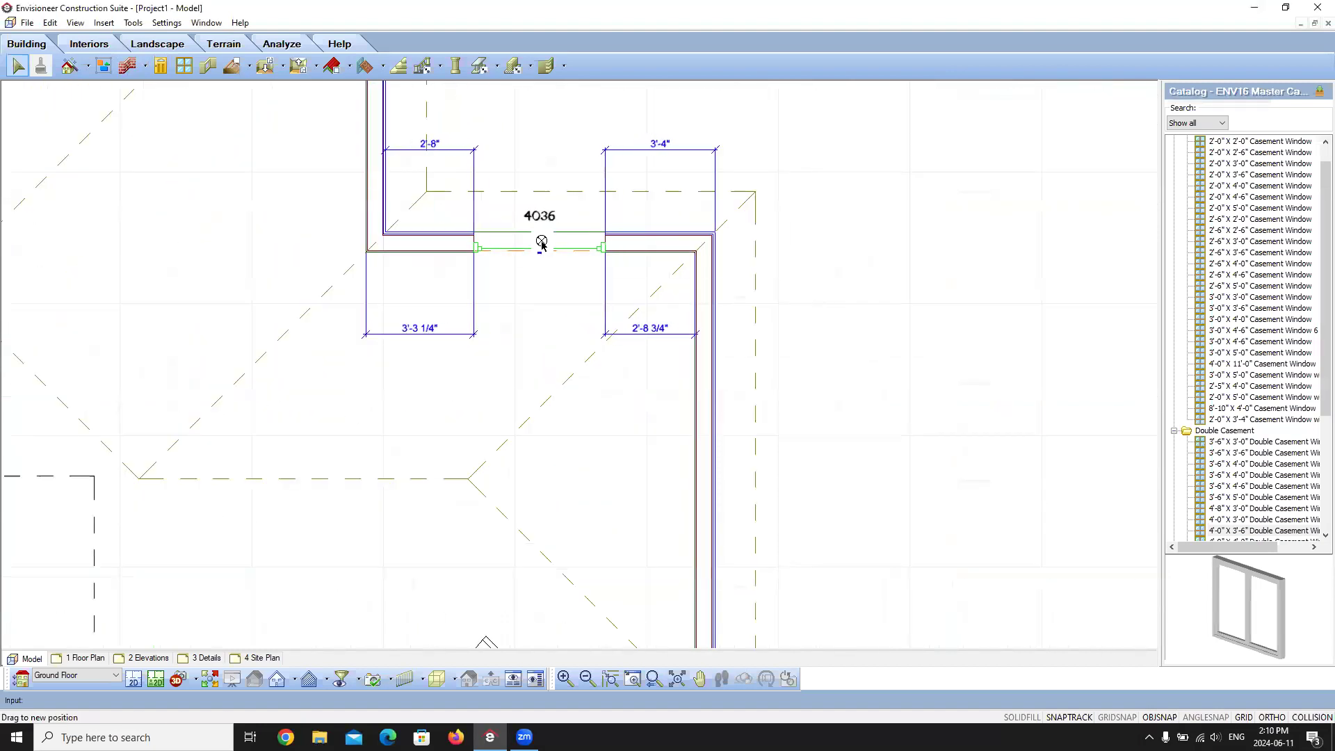
Set the inside distance between the entry door and the far right wall to 1', and clear the selection
scroll(542, 250, down, 4)
scroll(523, 405, up, 3)
click(474, 320)
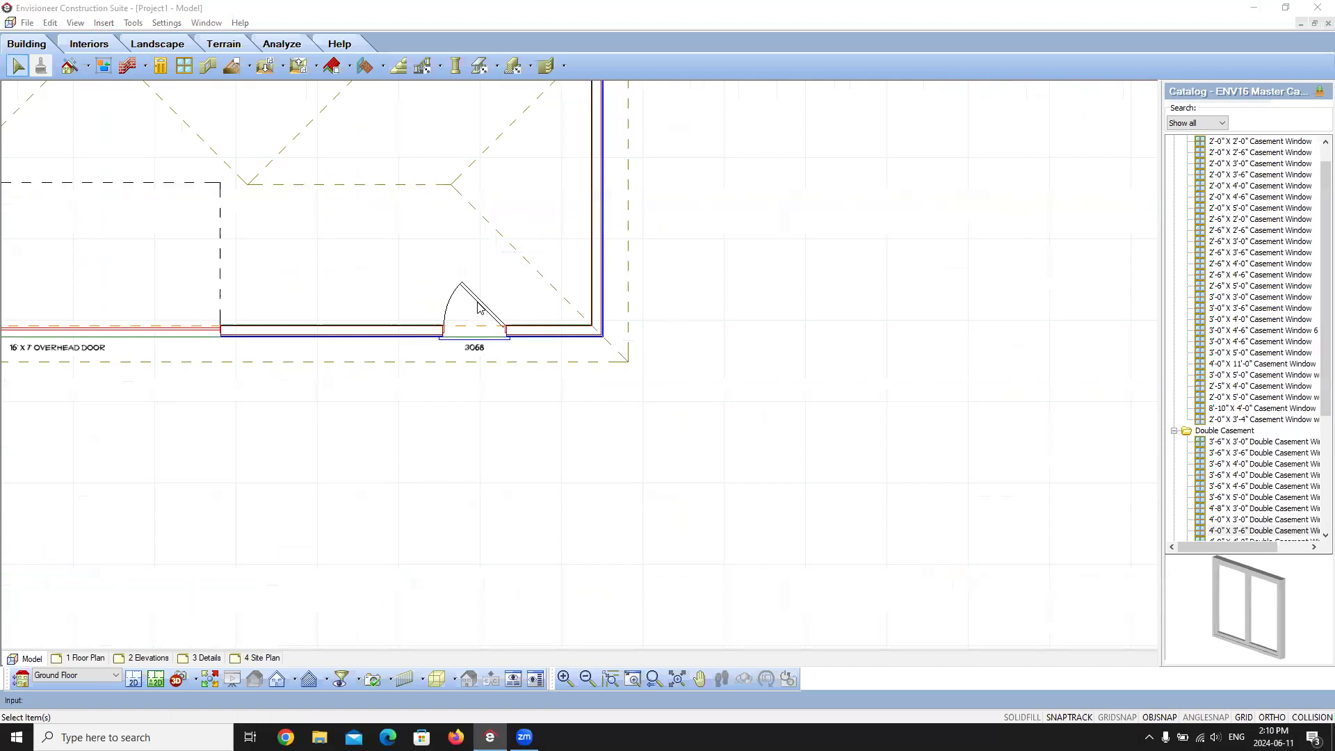
click(557, 270)
text(1)
click(638, 383)
click(716, 264)
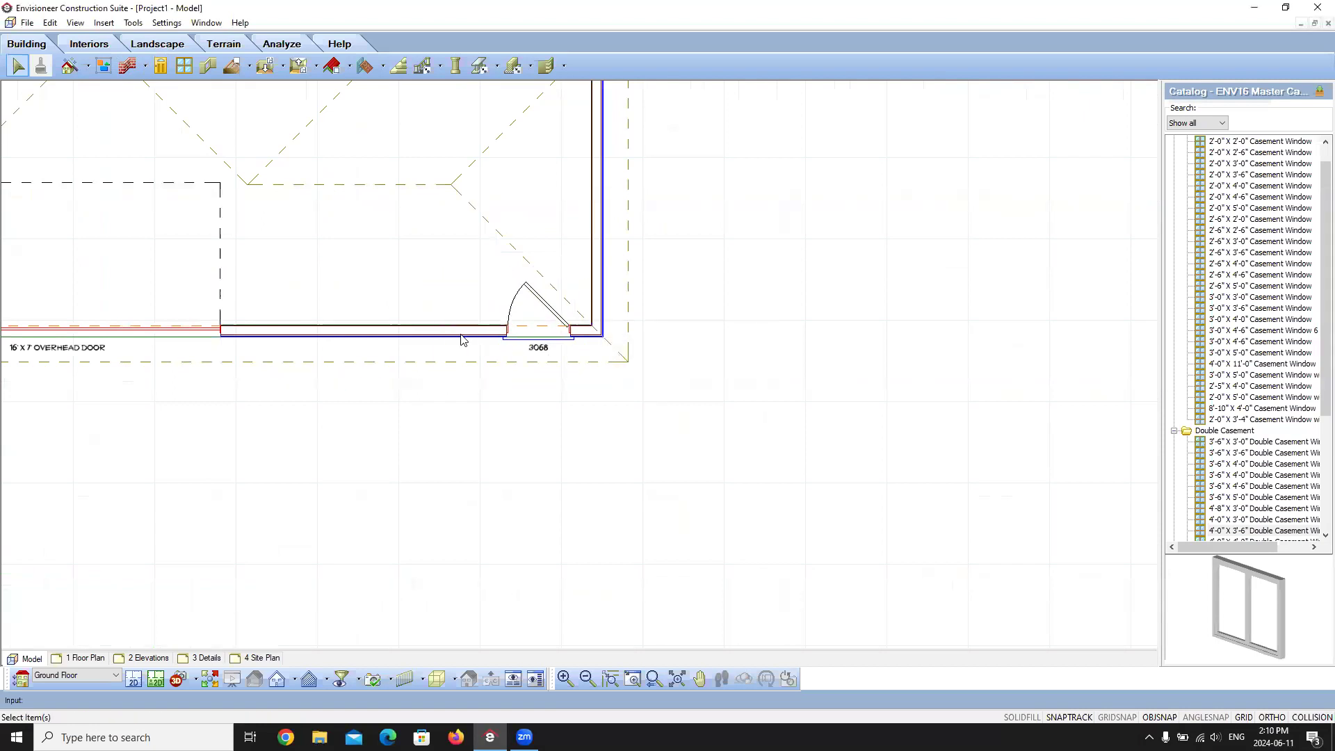
Add automatic exterior dimensions around the whole house
scroll(556, 385, down, 5)
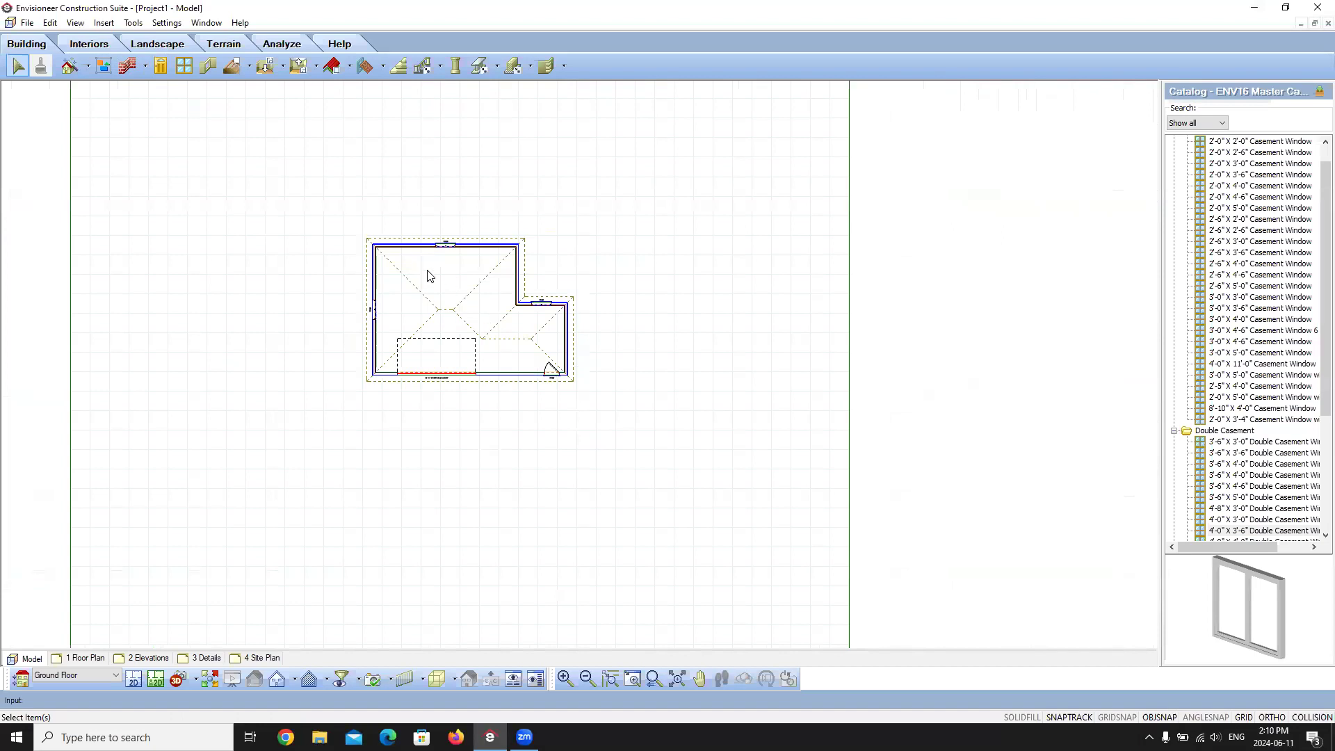
scroll(462, 289, up, 2)
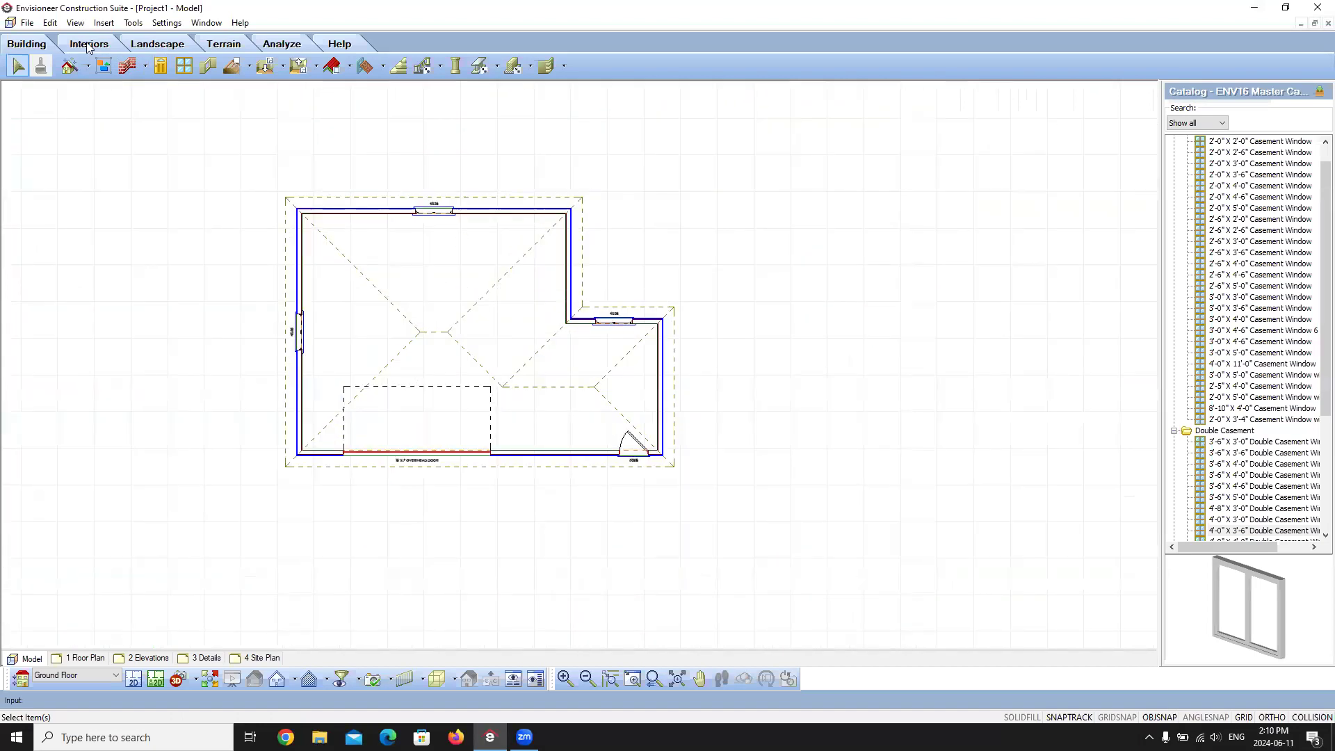
click(133, 22)
mouse_move(161, 53)
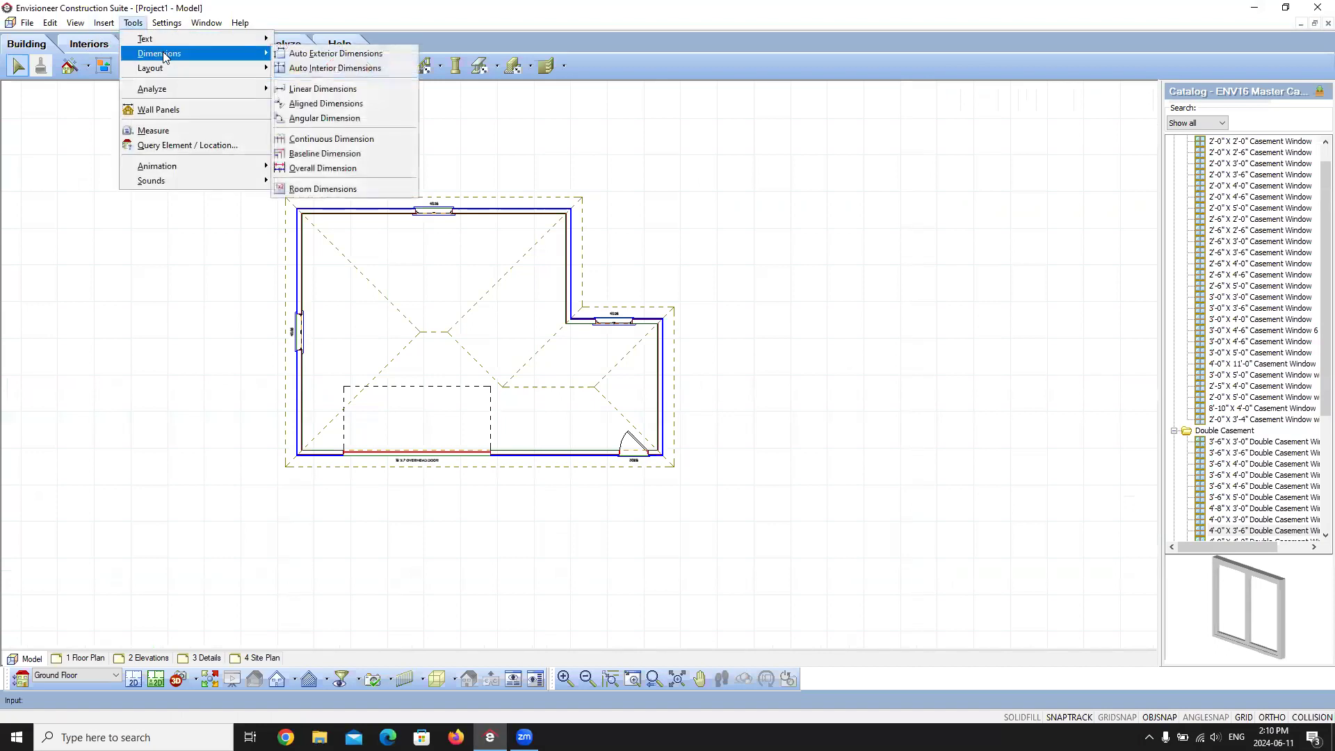
click(327, 52)
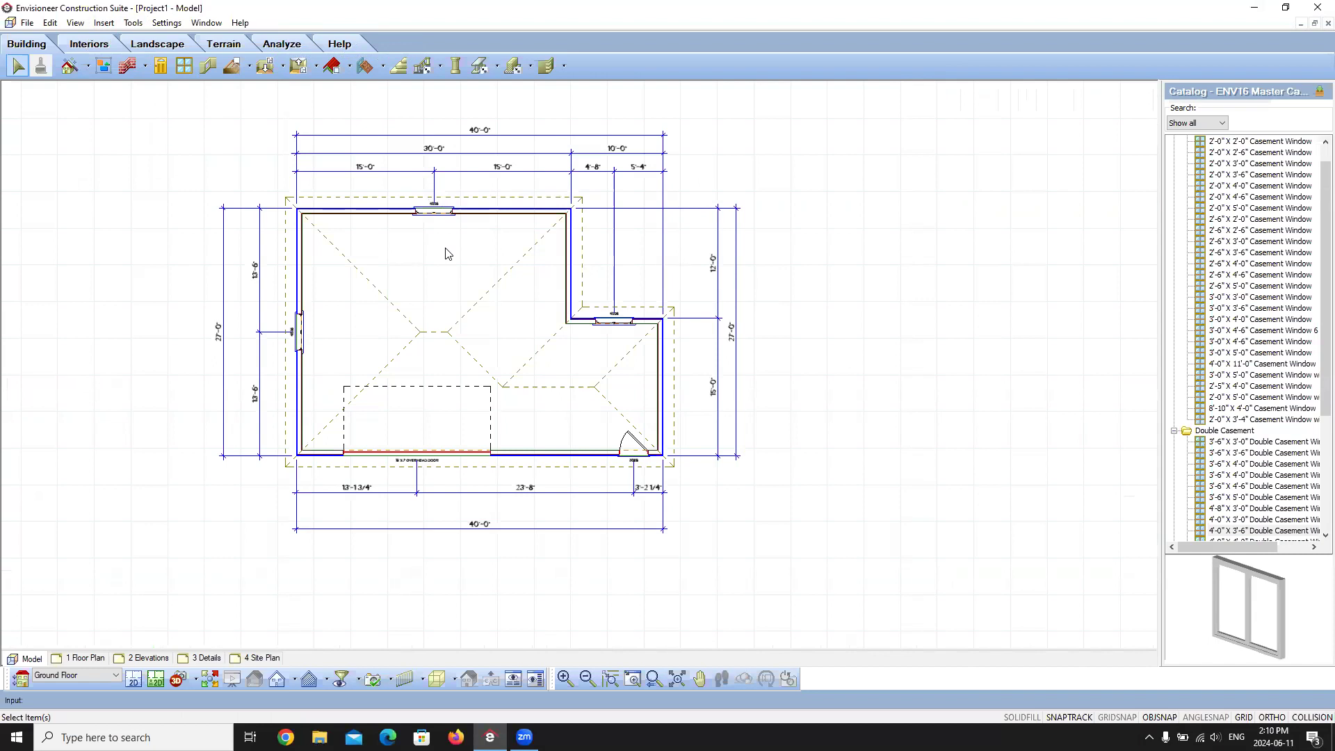
Open the 1 Floor Plan sheet
click(94, 659)
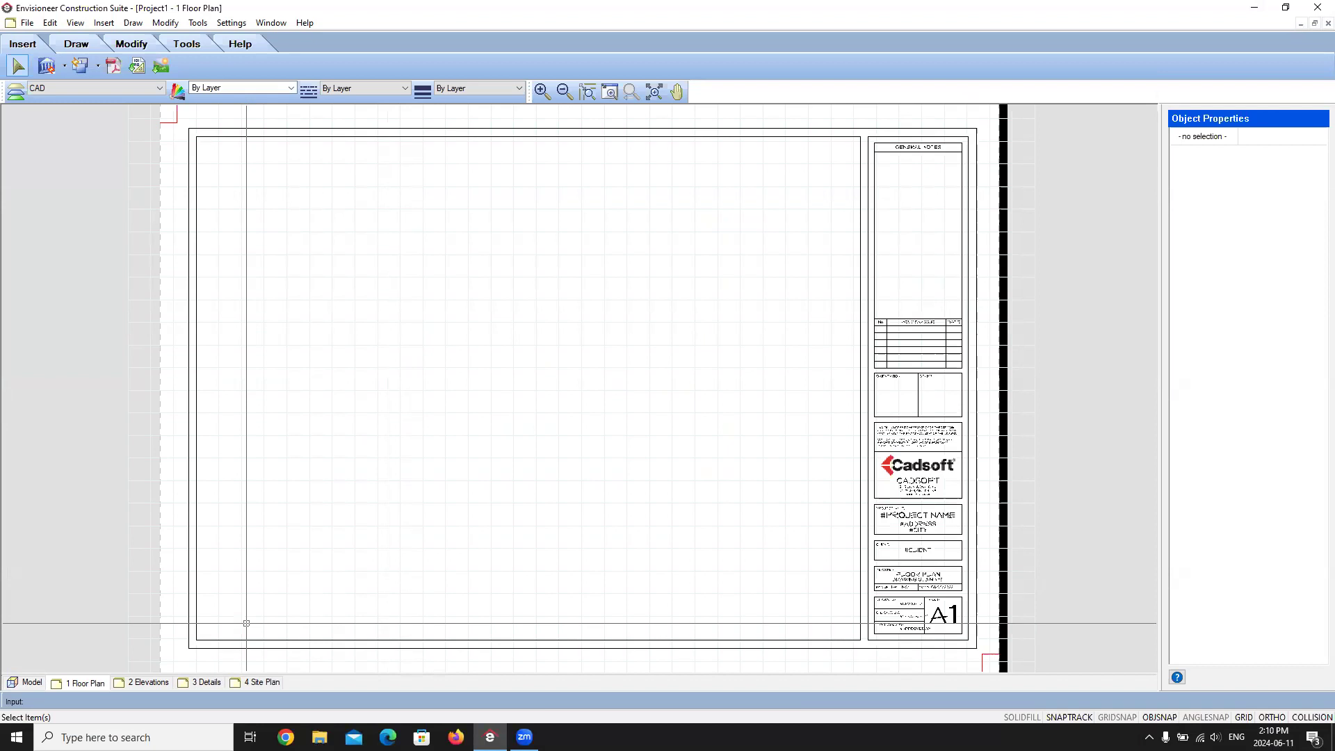
click(108, 25)
mouse_move(142, 37)
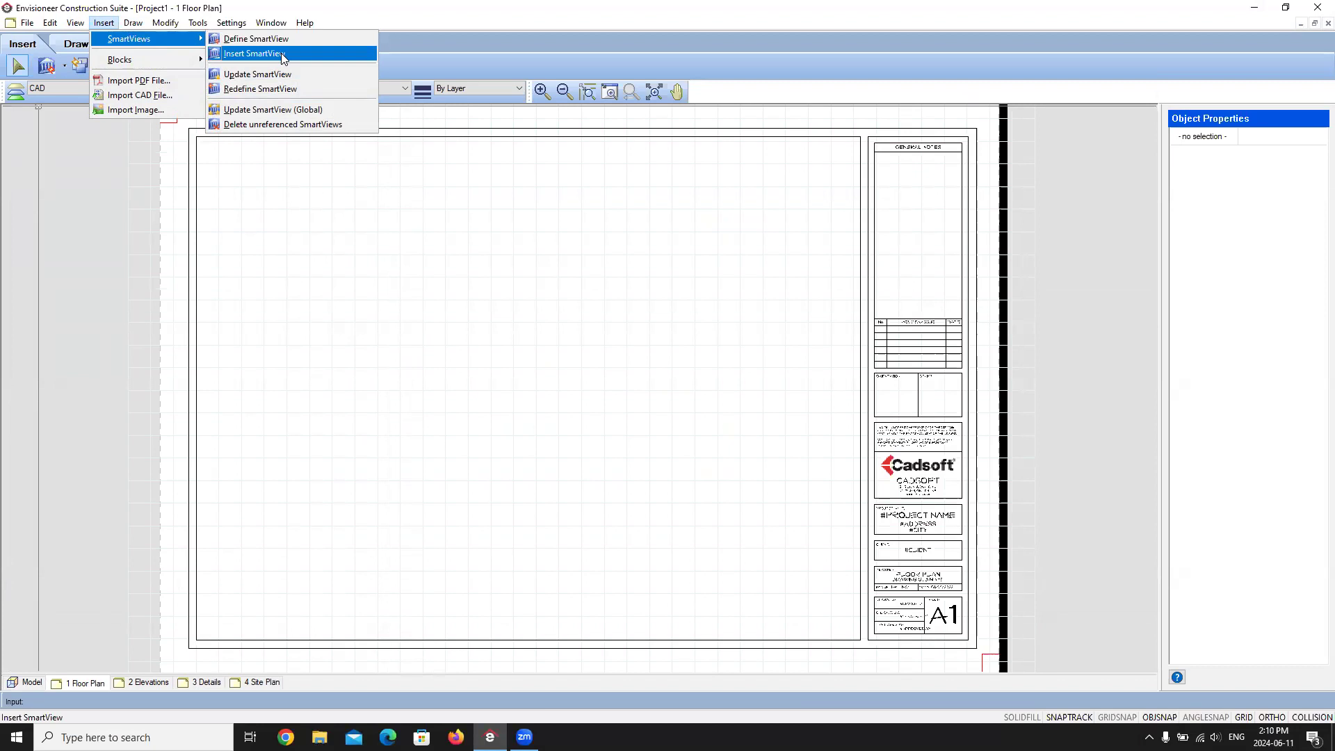
click(331, 5)
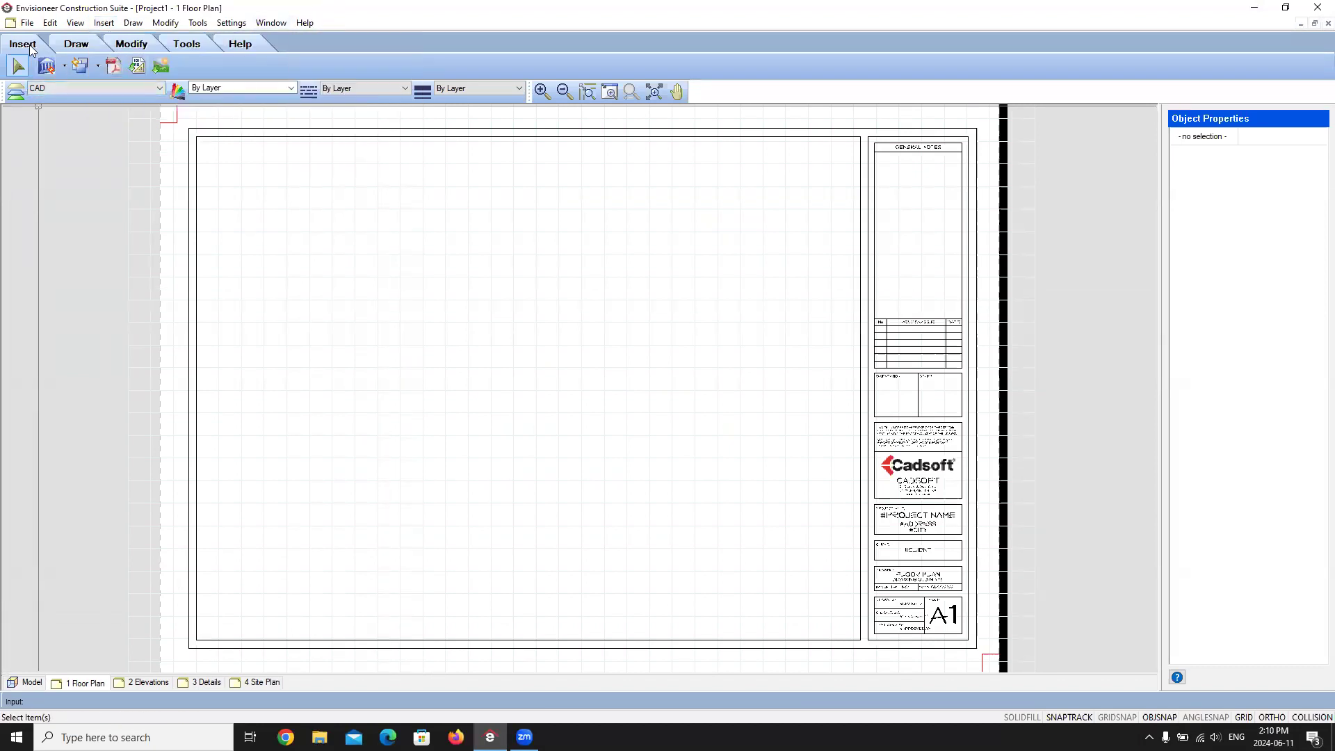
Start inserting a 2D view on the floor plan sheet and name it Ground Floor Plan
click(64, 67)
click(88, 87)
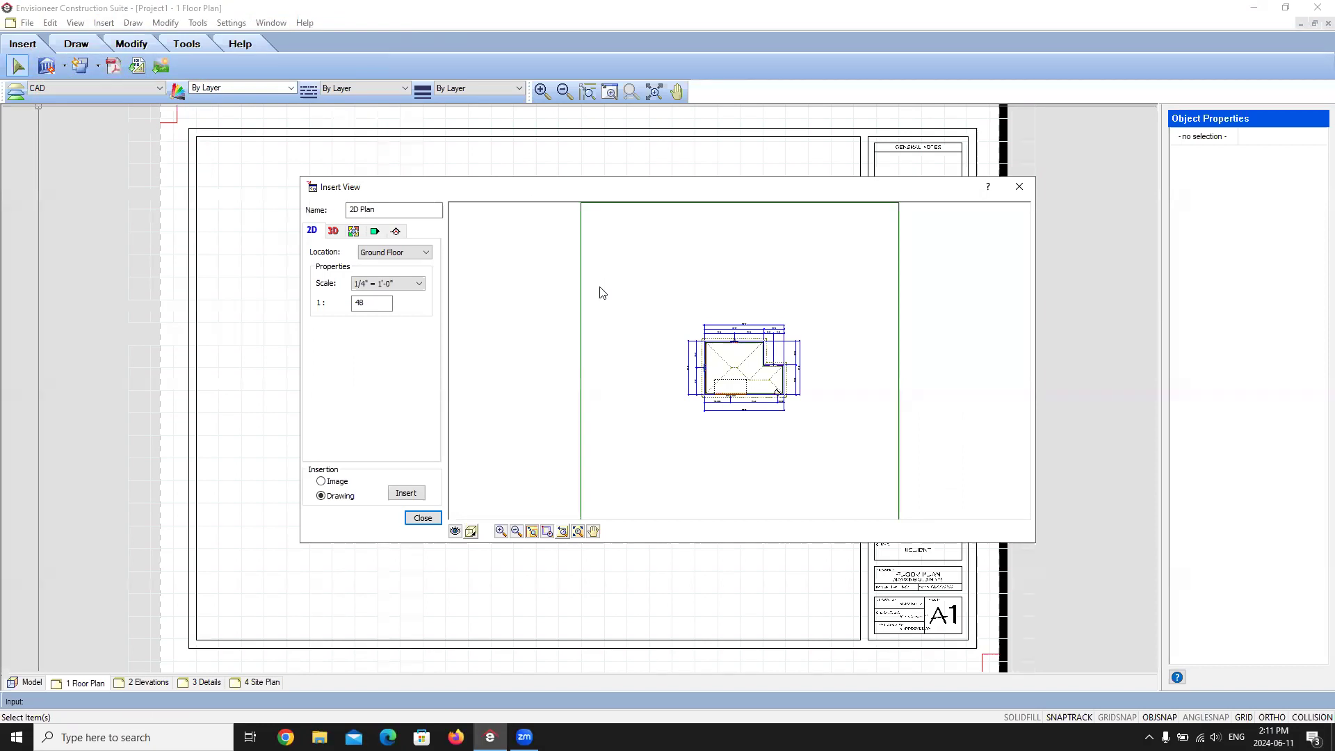
drag(381, 210, 347, 210)
text(Ground Floor P)
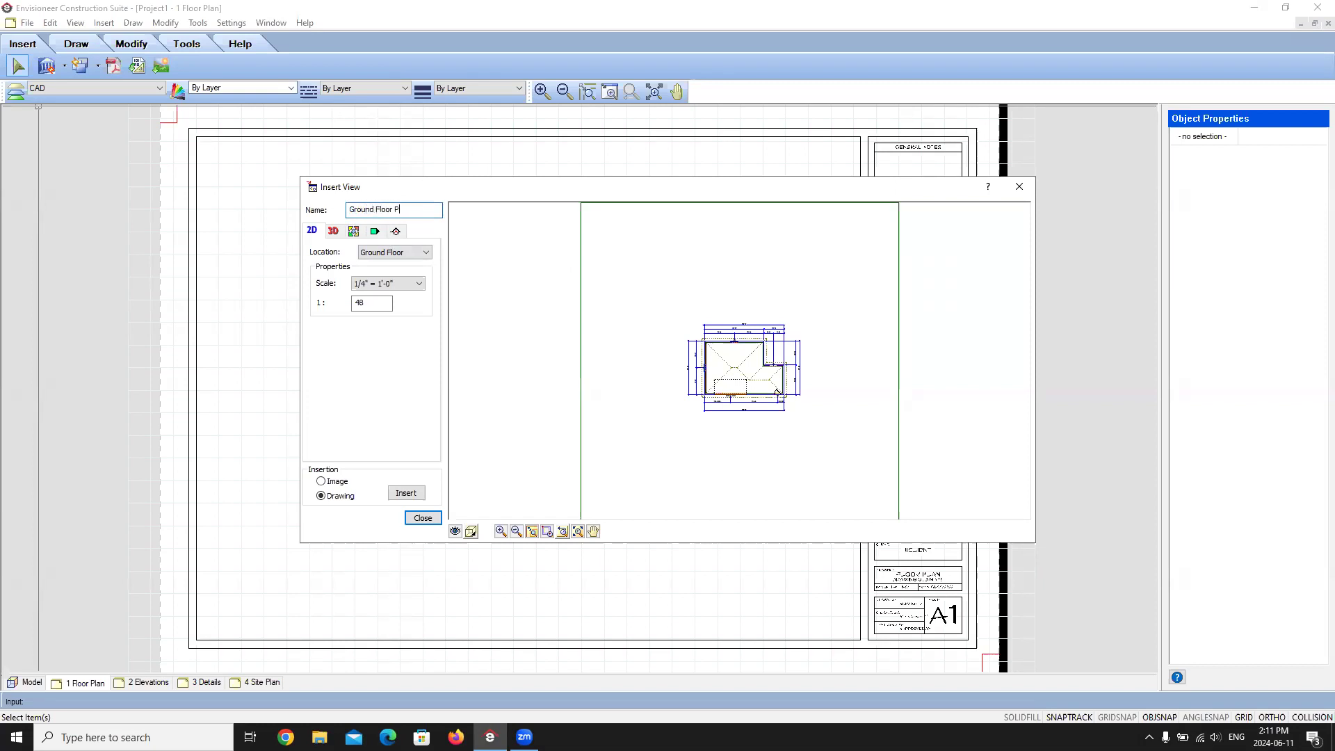
text(Plan)
Filter the view by location so that all building elements on the Ground Floor display and those on the other locations are hidden
click(454, 531)
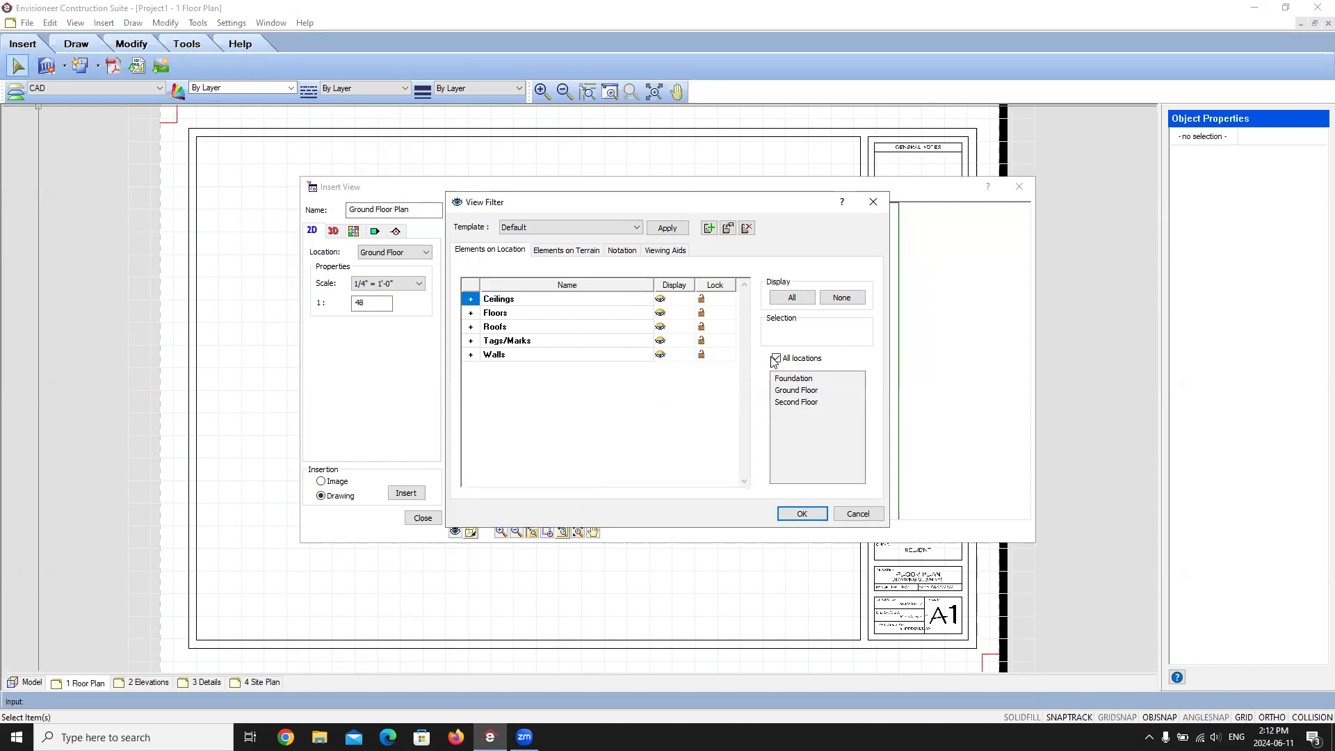
click(843, 299)
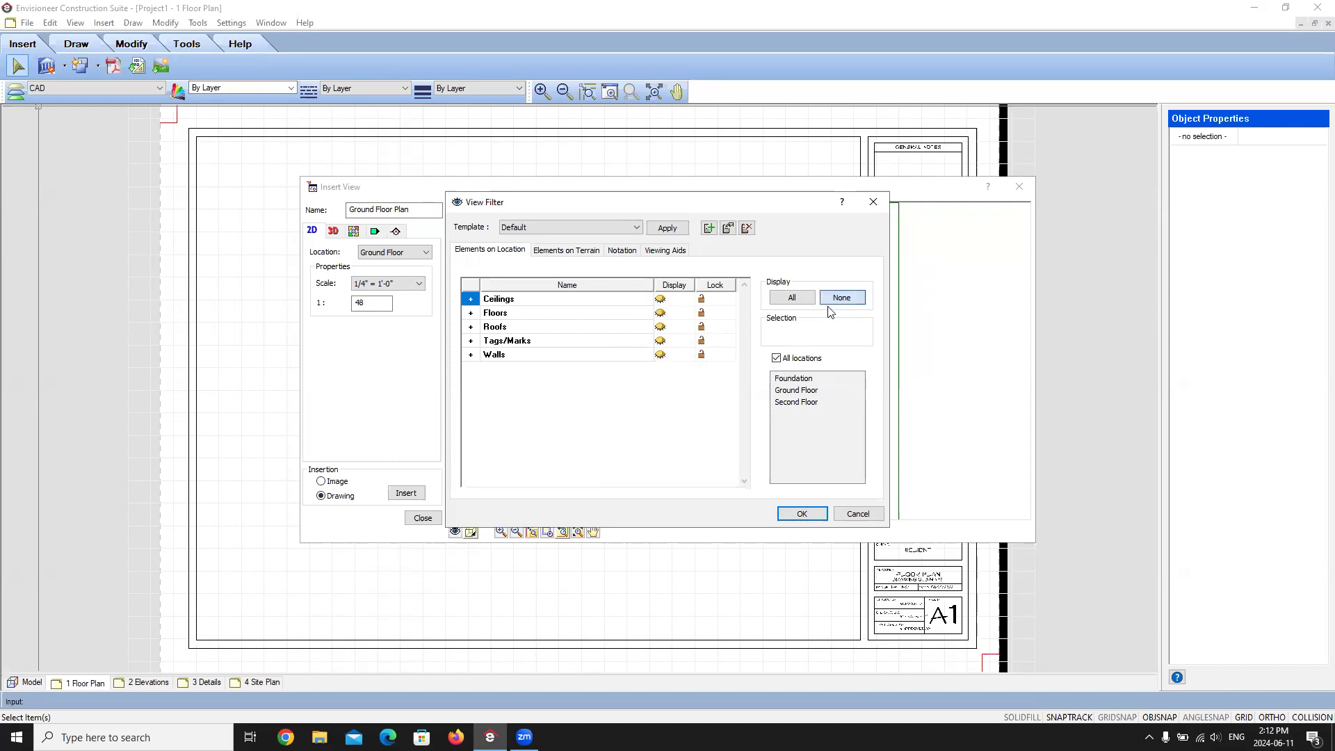
click(776, 358)
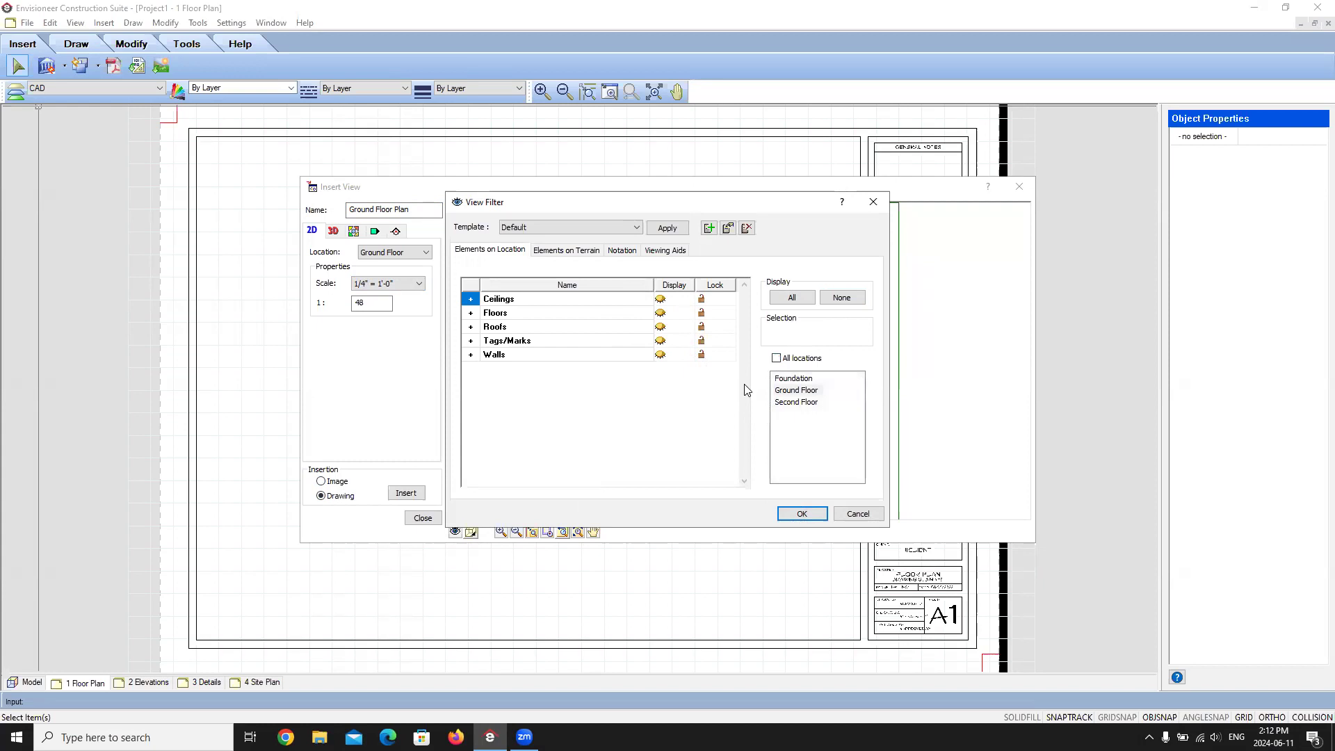
click(790, 393)
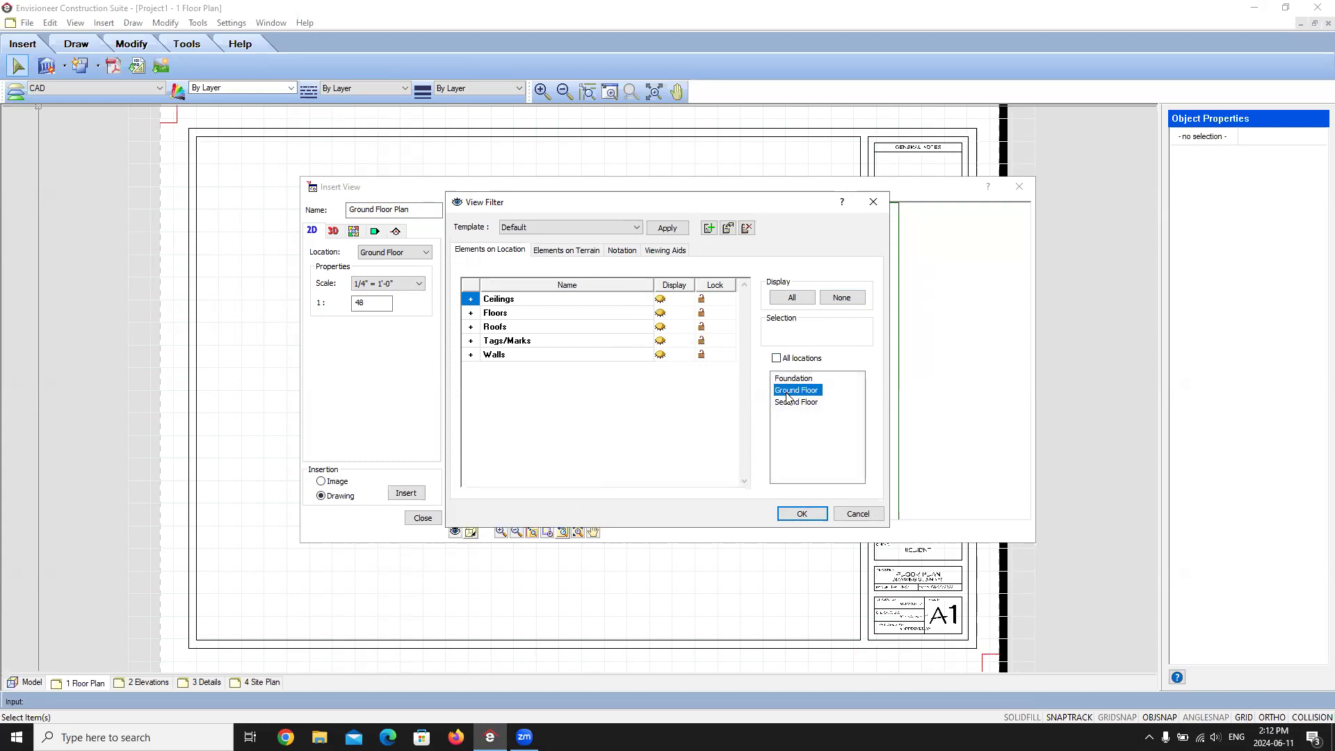
click(793, 298)
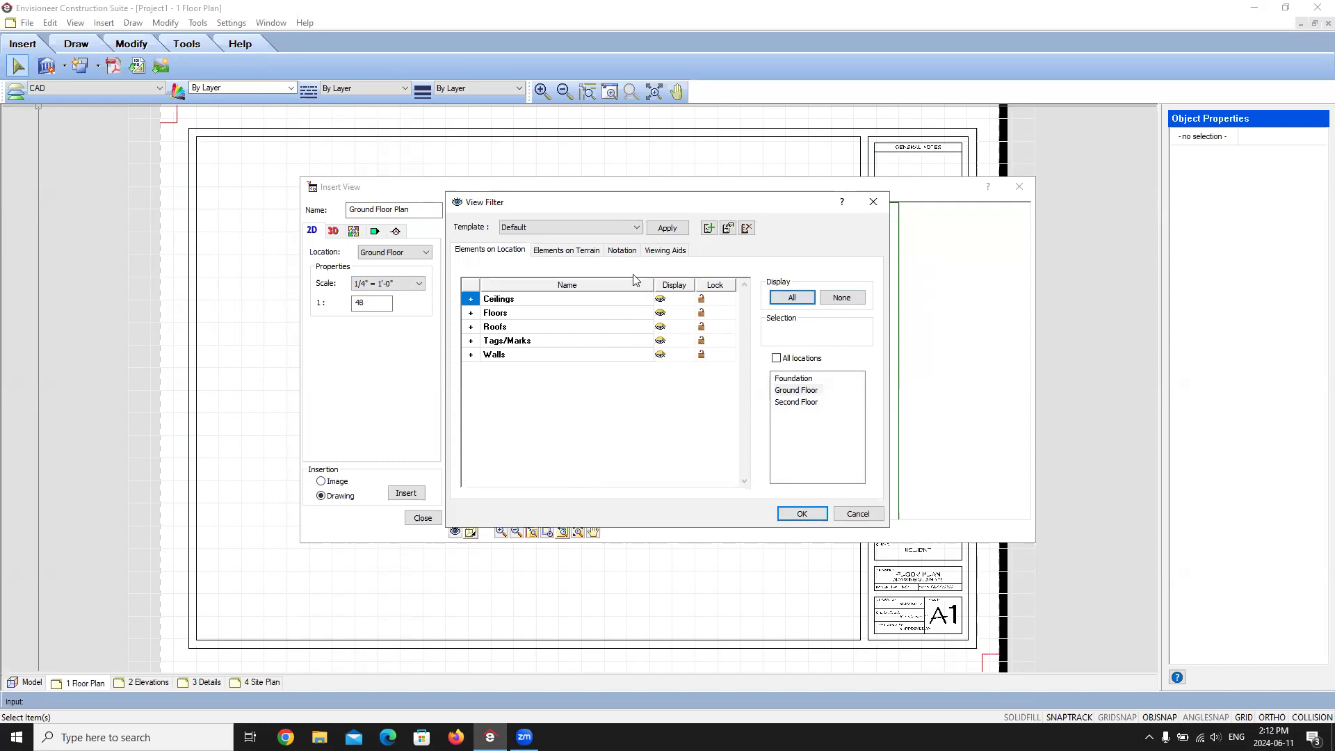
click(793, 403)
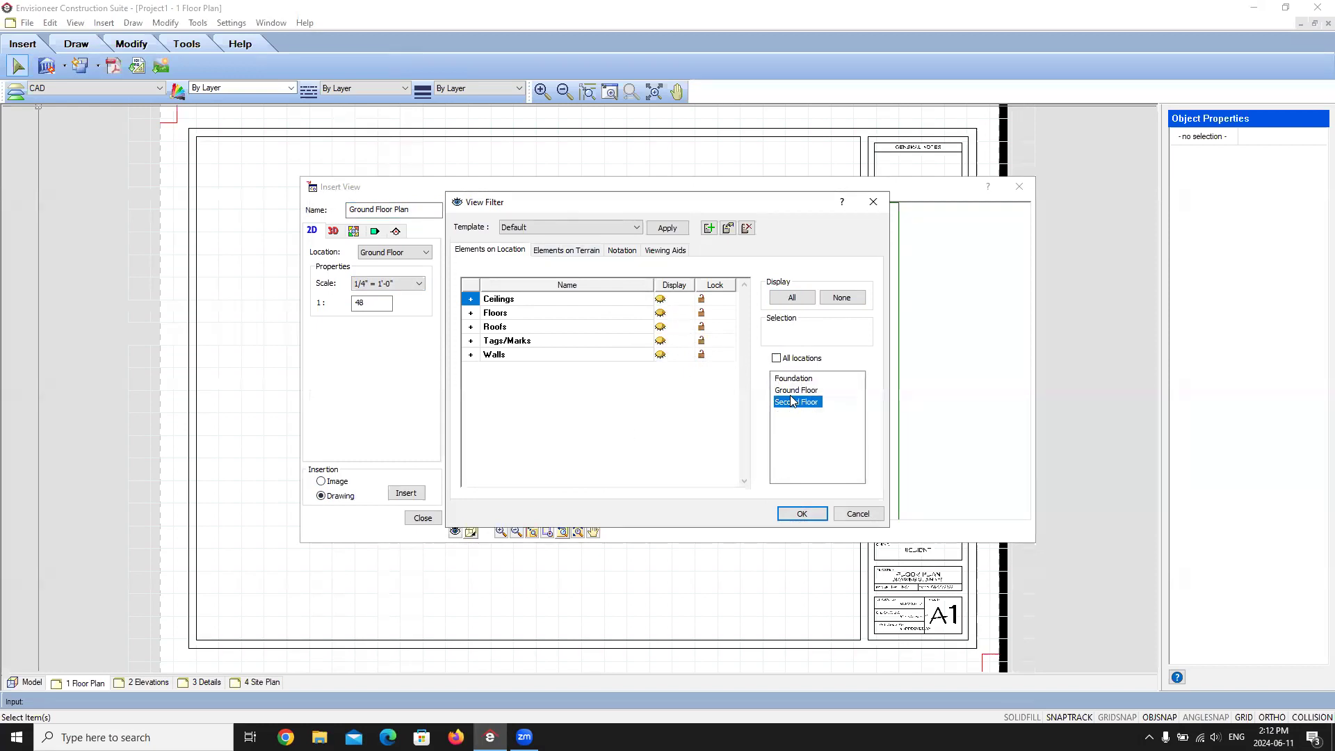
click(794, 390)
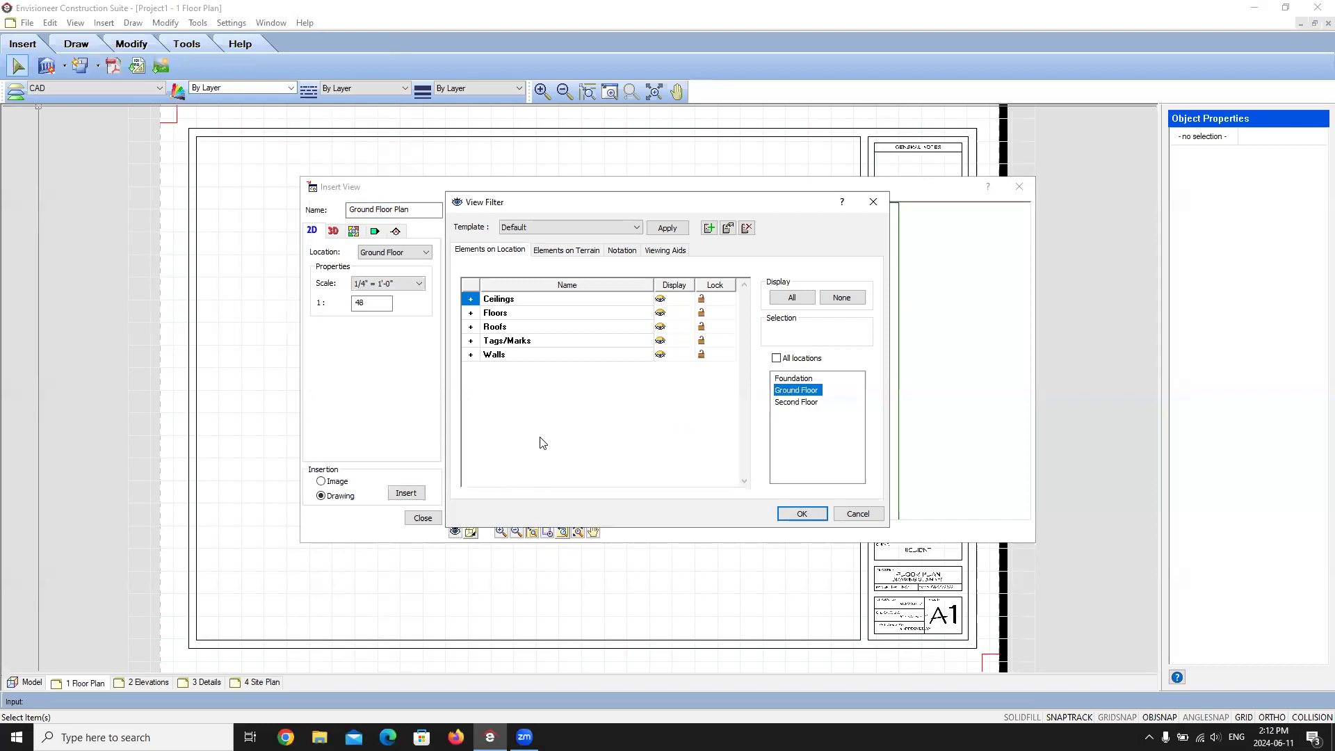
Hide the terrain in the view filter, check the notation and viewing aids settings, and apply the filter
click(572, 252)
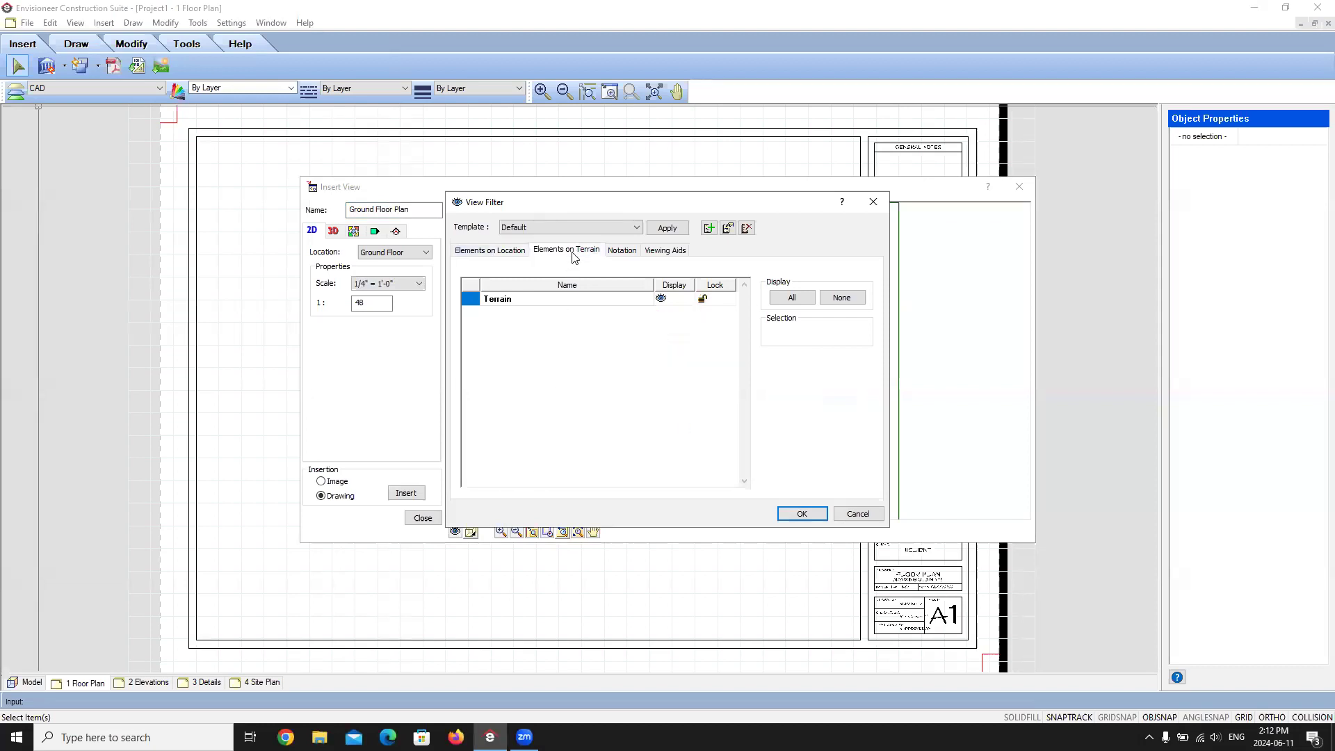
click(661, 299)
click(622, 251)
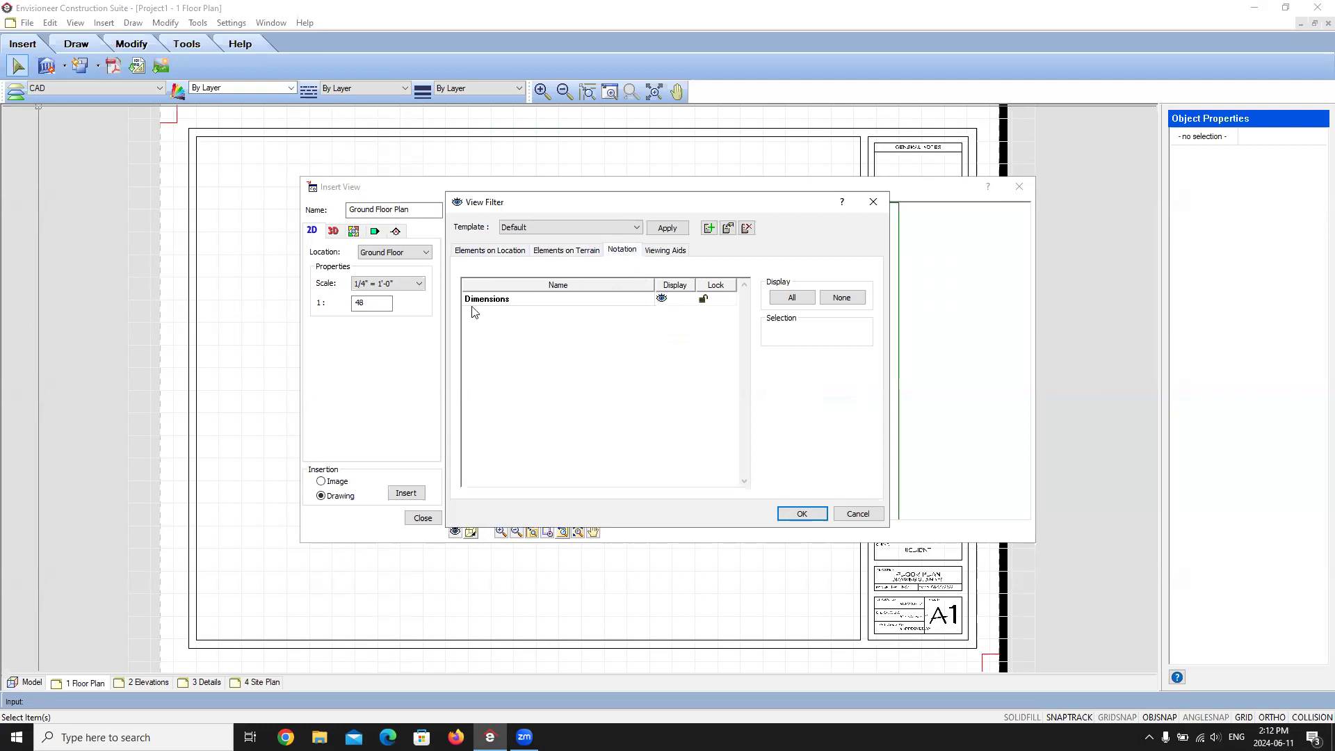
click(676, 252)
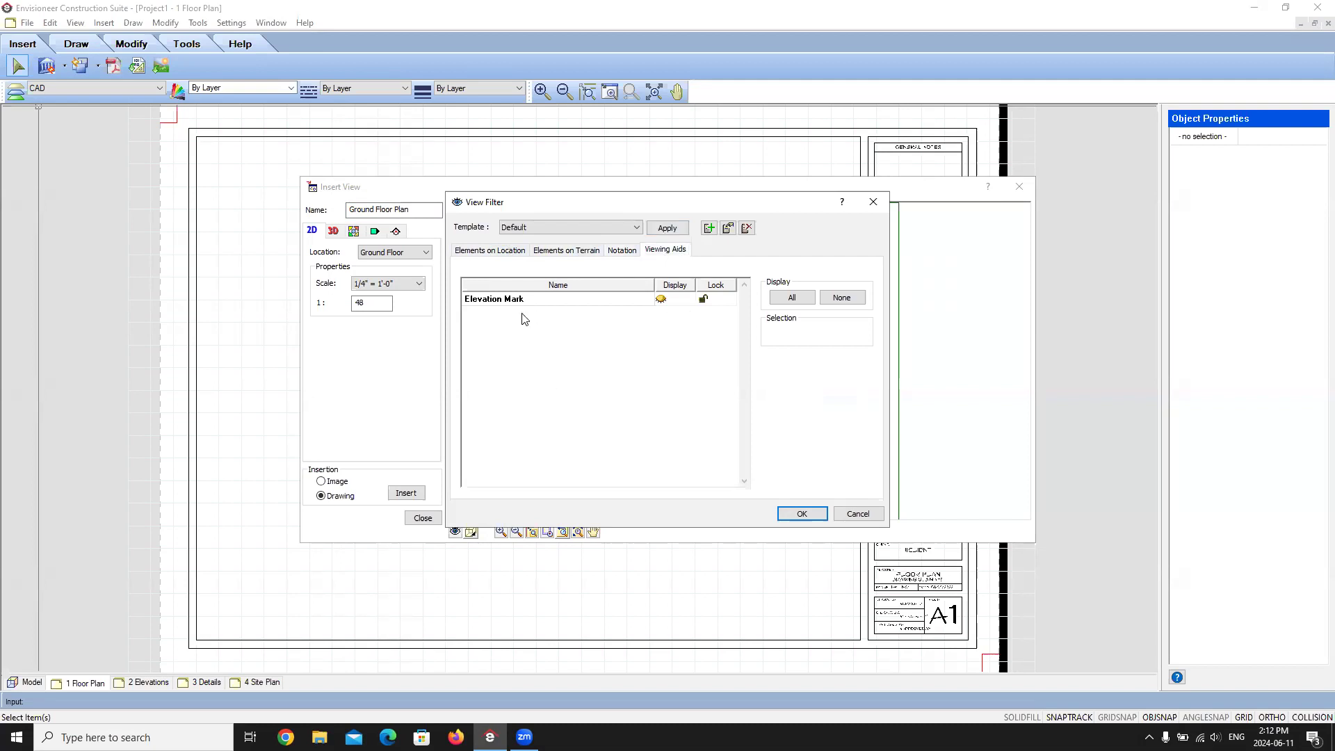
click(493, 250)
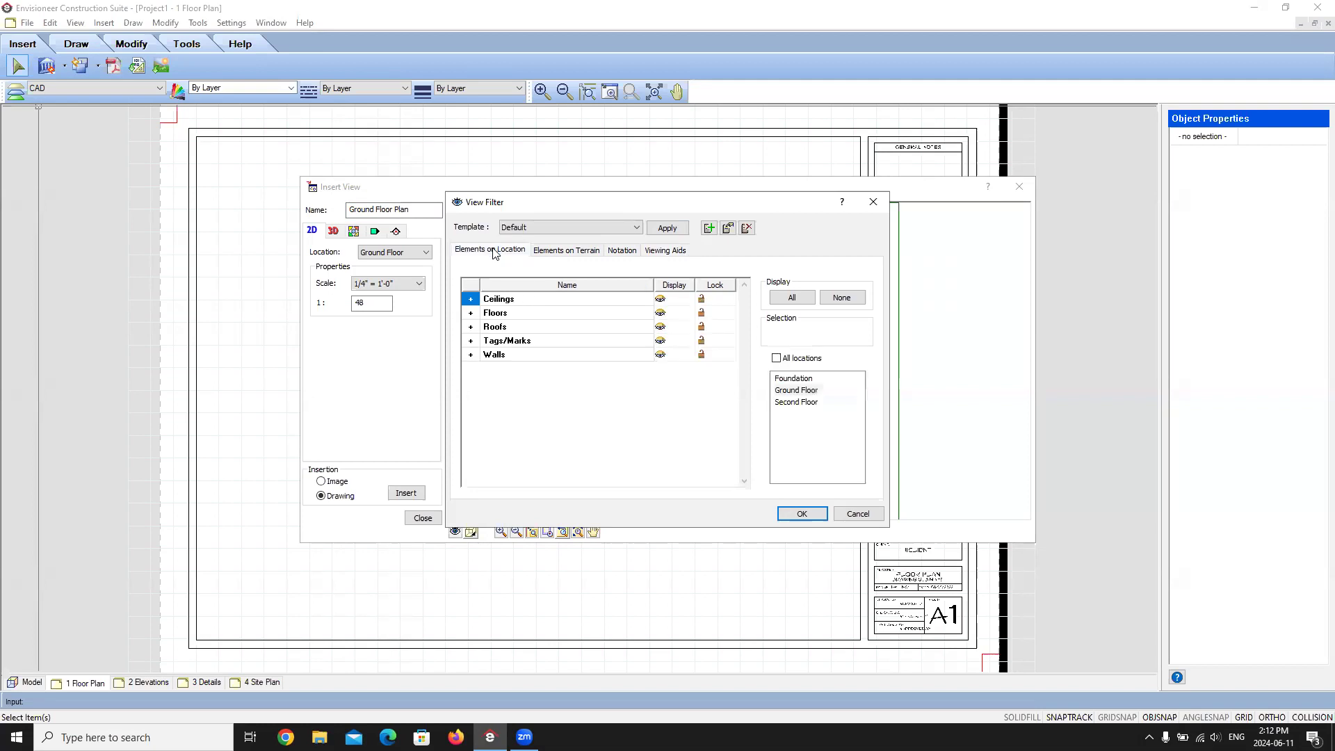
click(802, 513)
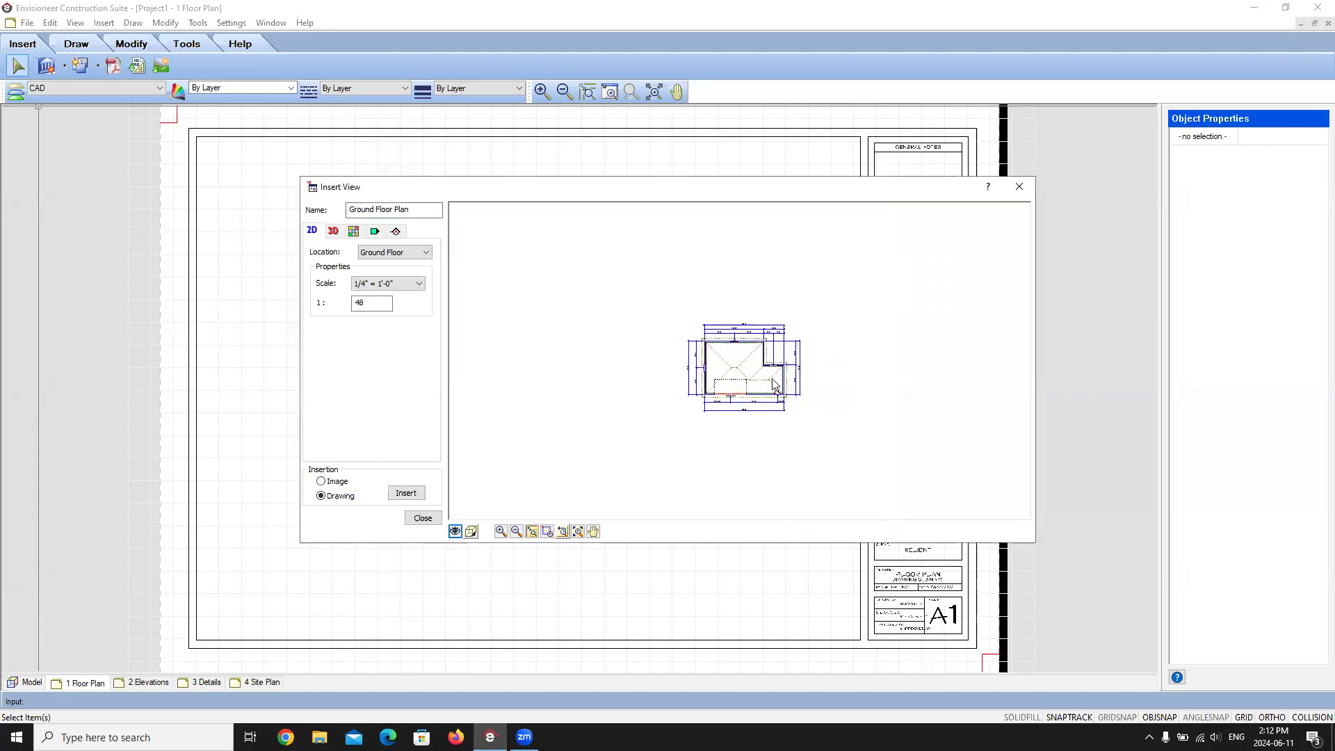
Insert the Ground Floor Plan view as a drawing at 1/4" = 1'-0" scale near the middle of the floor plan sheet
scroll(780, 376, up, 3)
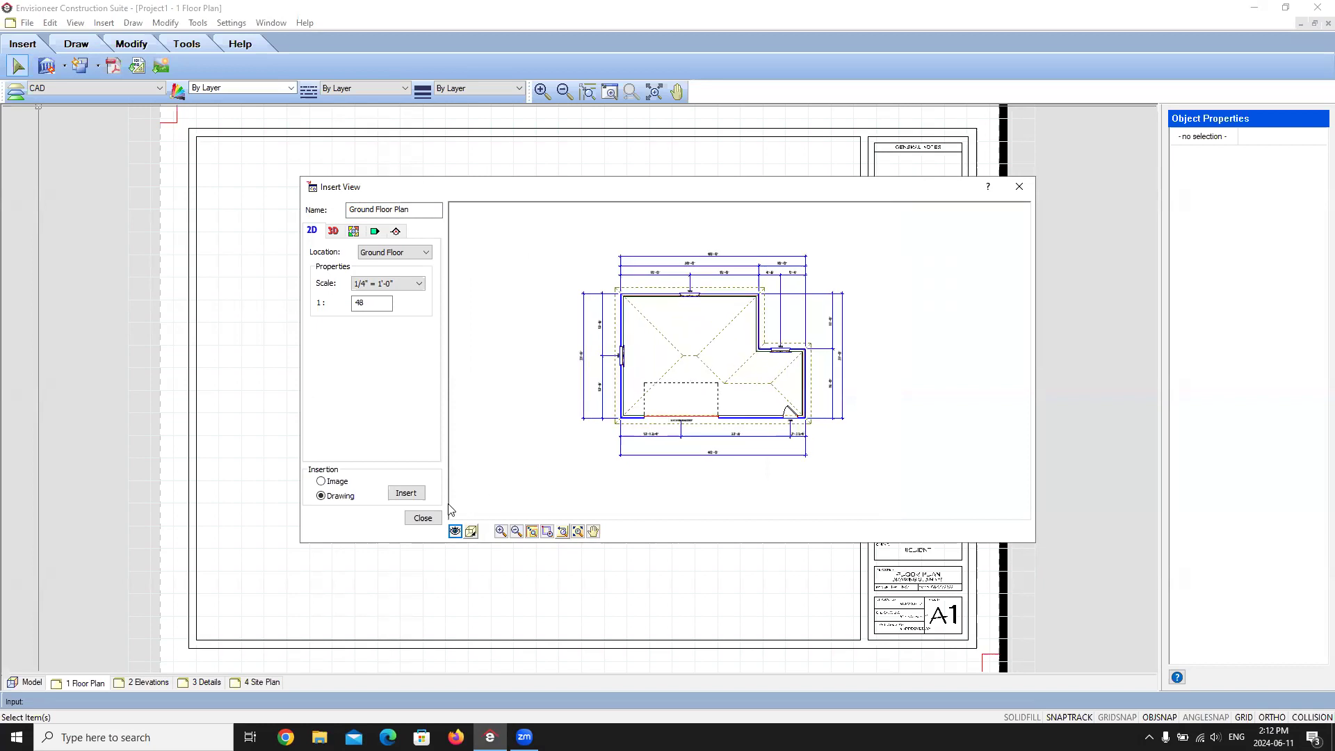
click(403, 496)
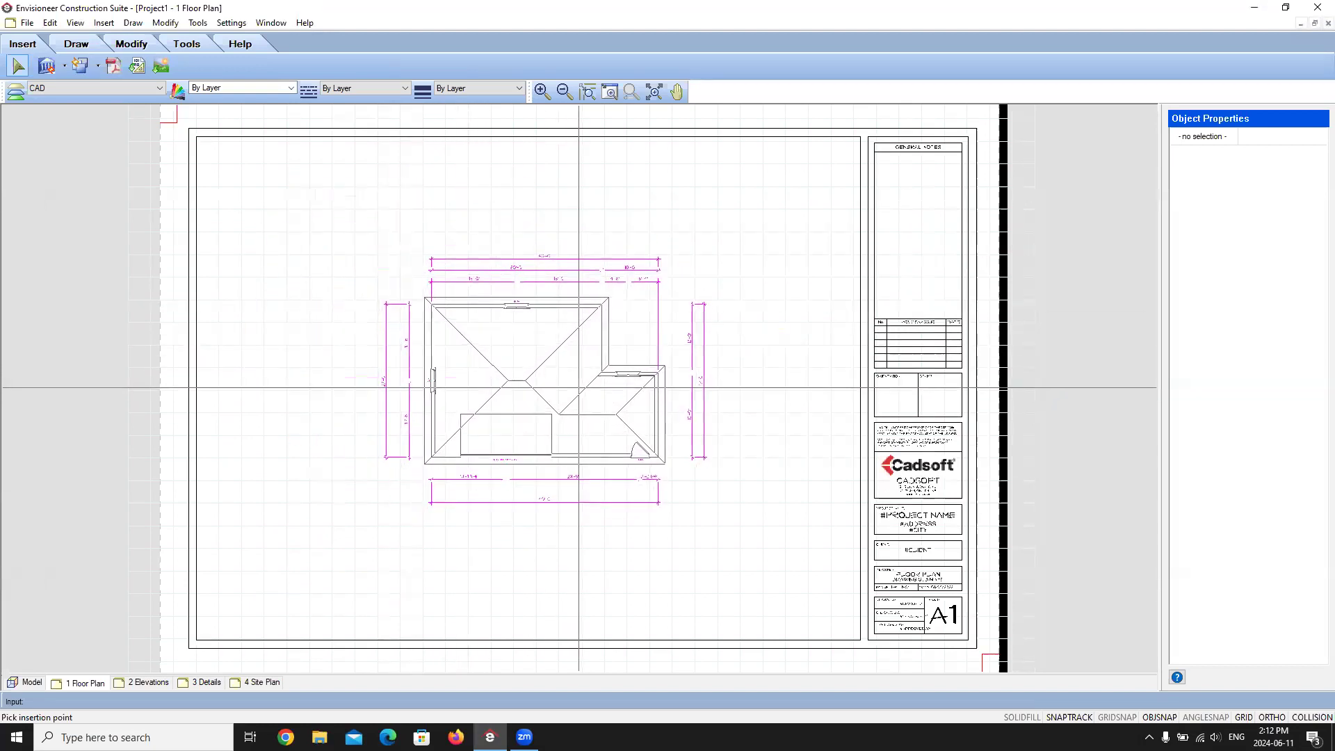
click(579, 388)
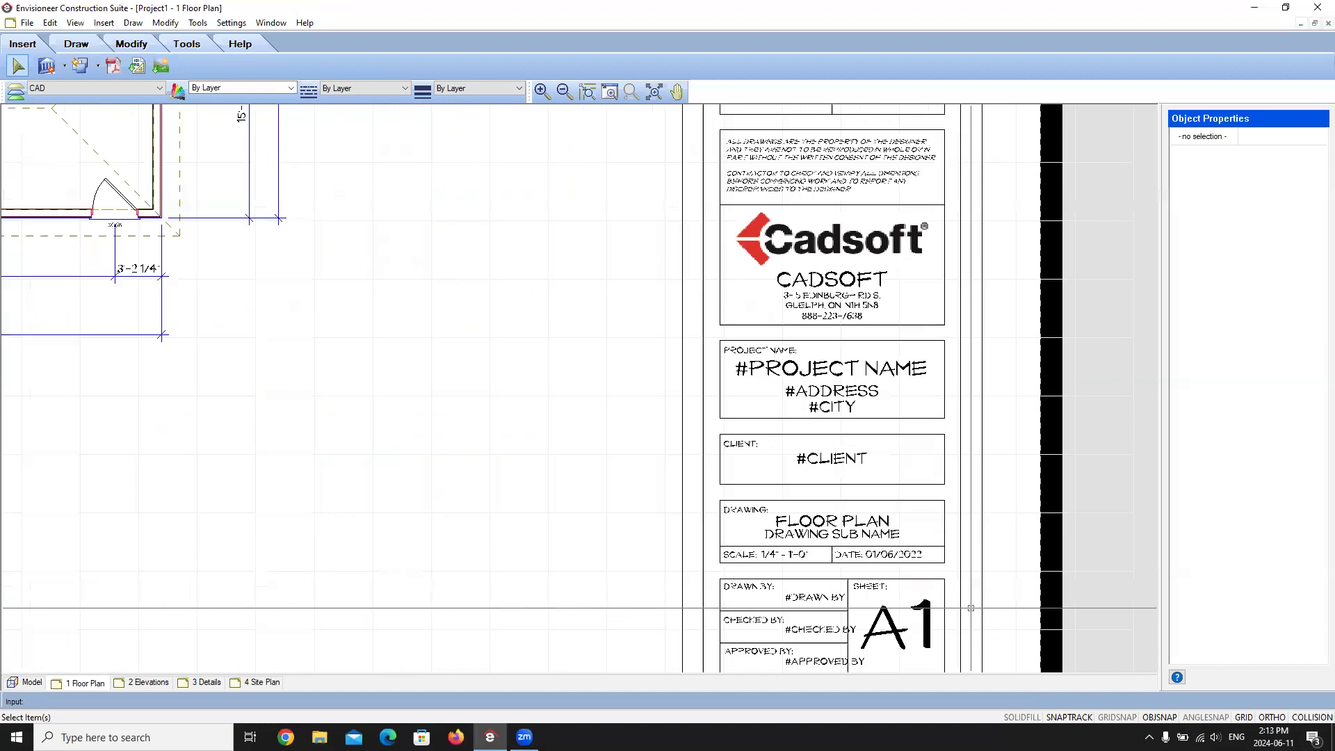
Open the title block's definition for in-place editing, inspect its scale text and leave the definition
scroll(659, 553, up, 5)
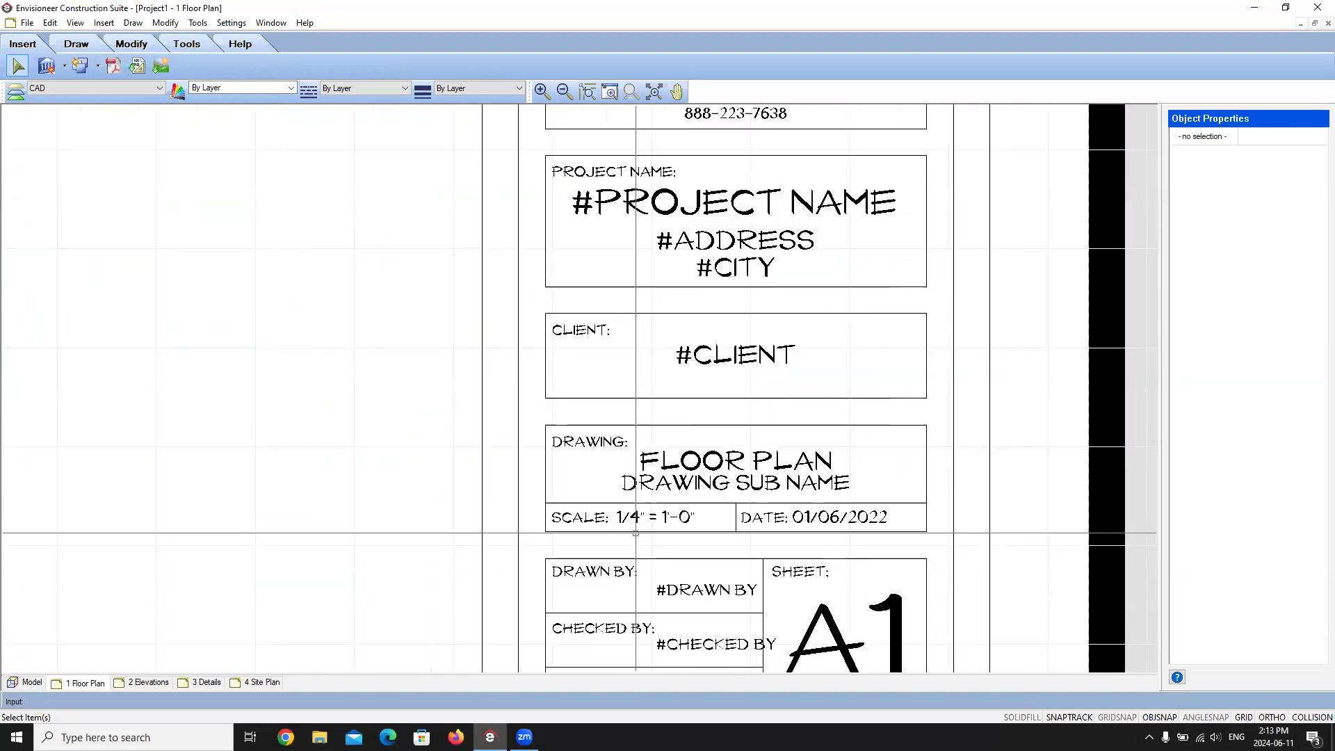
click(643, 527)
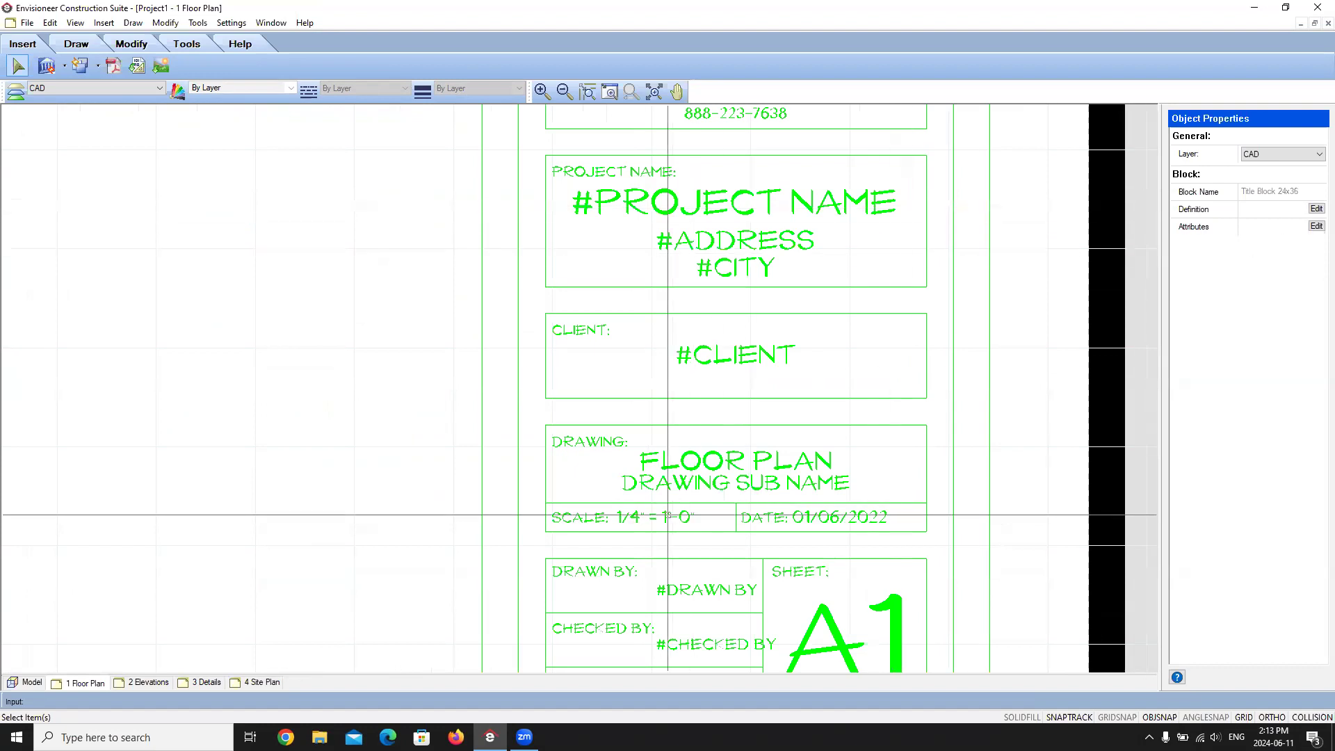
click(1316, 209)
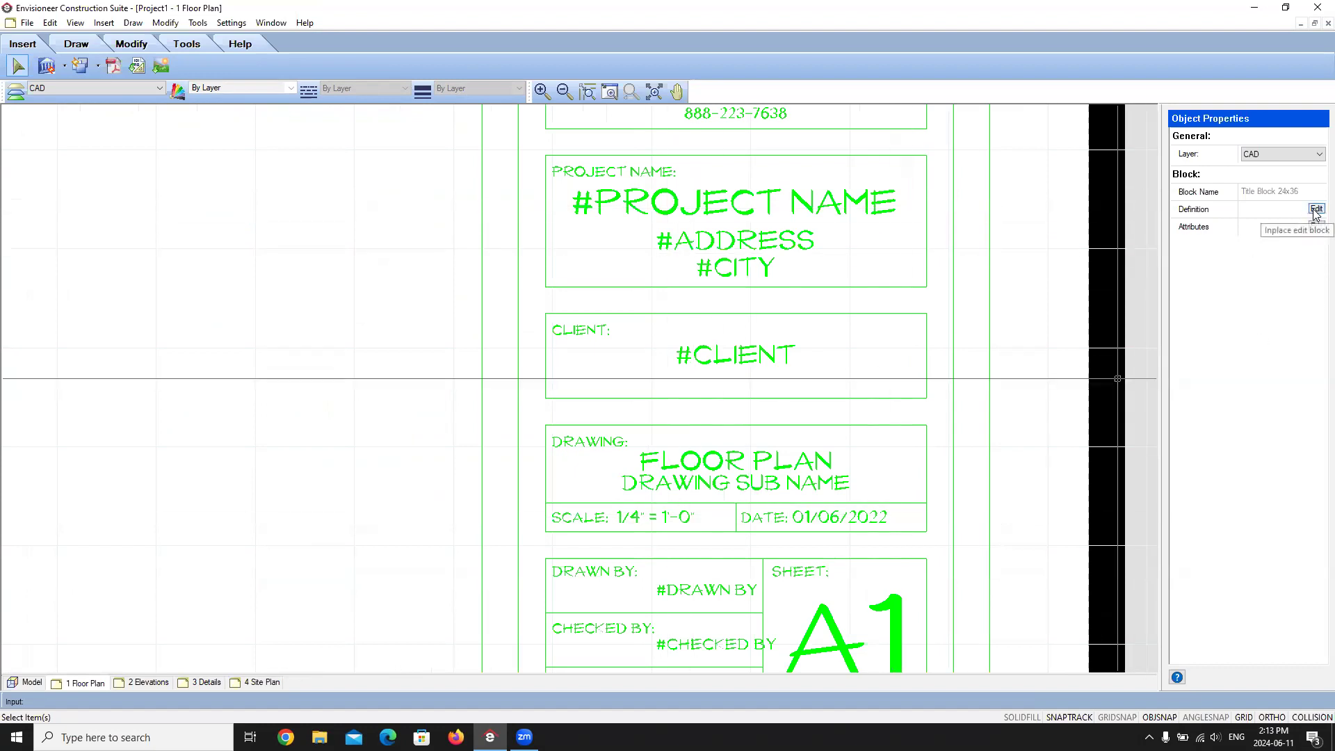
click(653, 518)
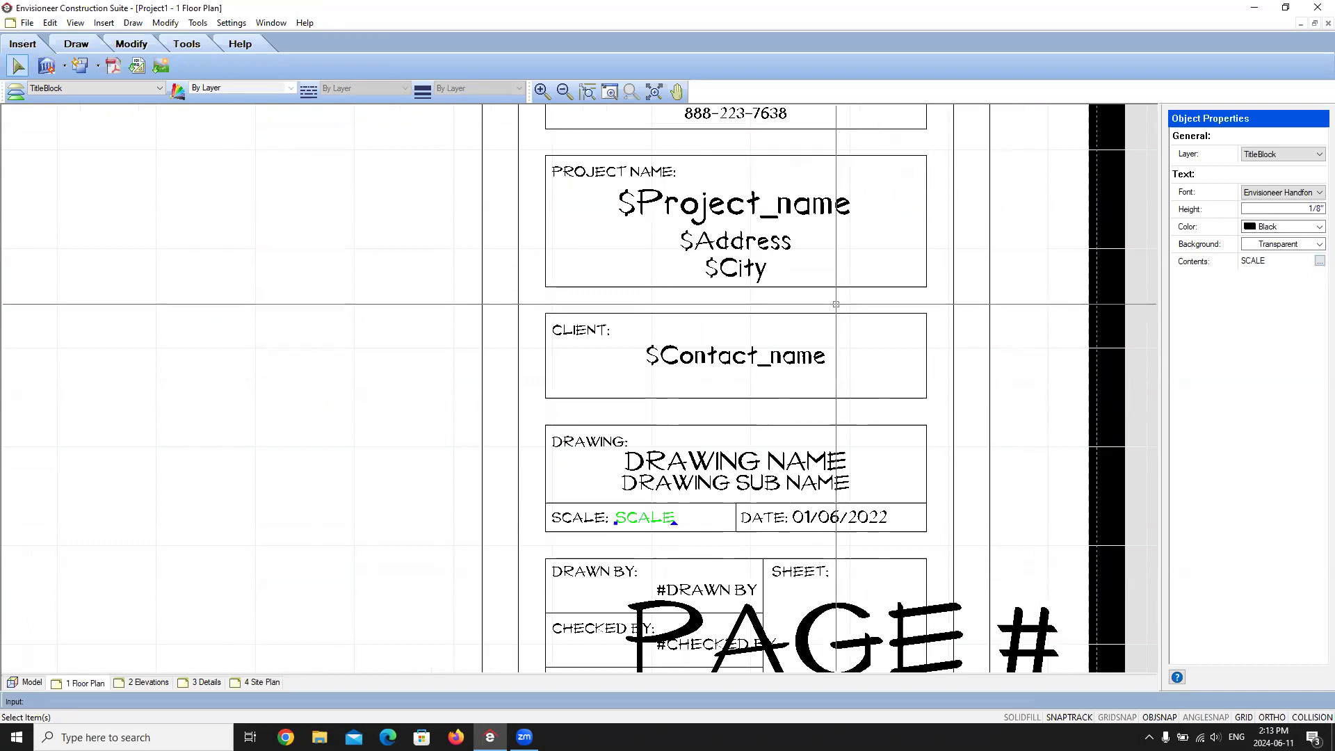
key(Escape)
Check the sheet scale value in the floor plan title block's attributes and close them
click(659, 466)
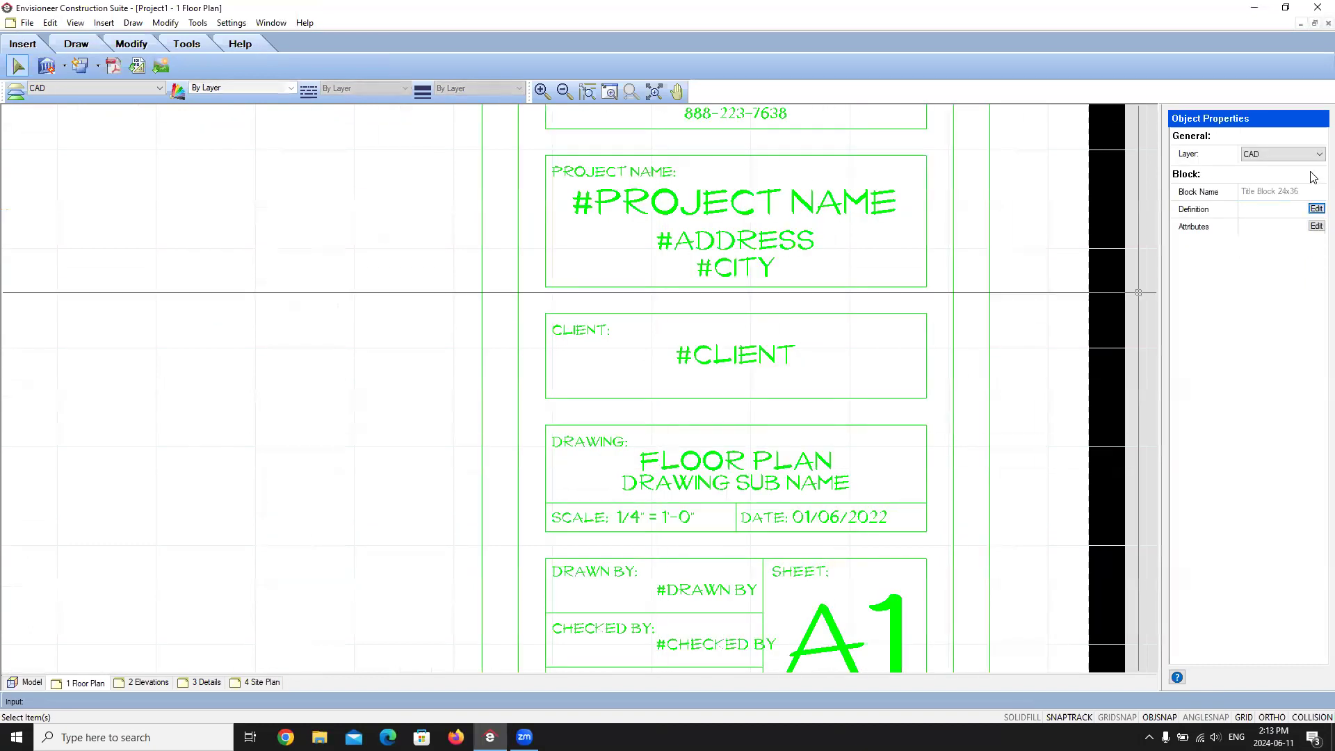
click(1316, 227)
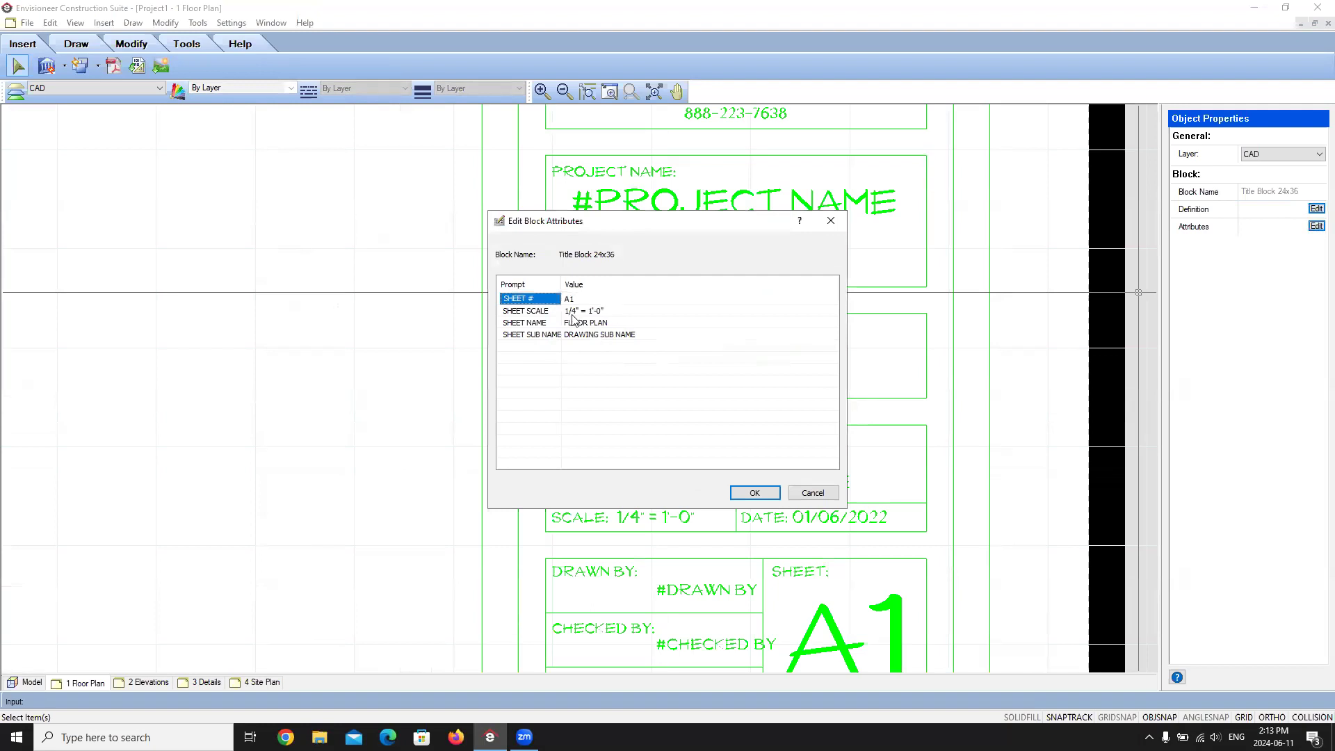
click(598, 312)
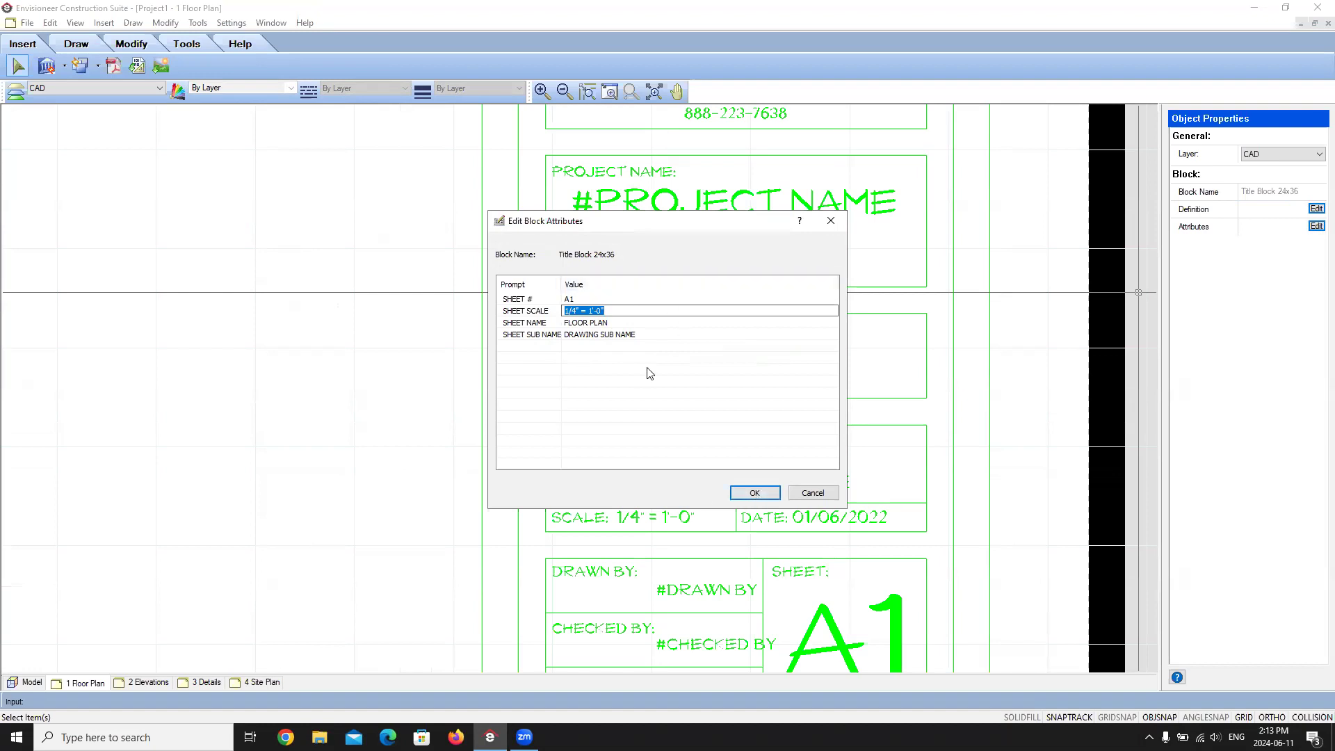
click(759, 491)
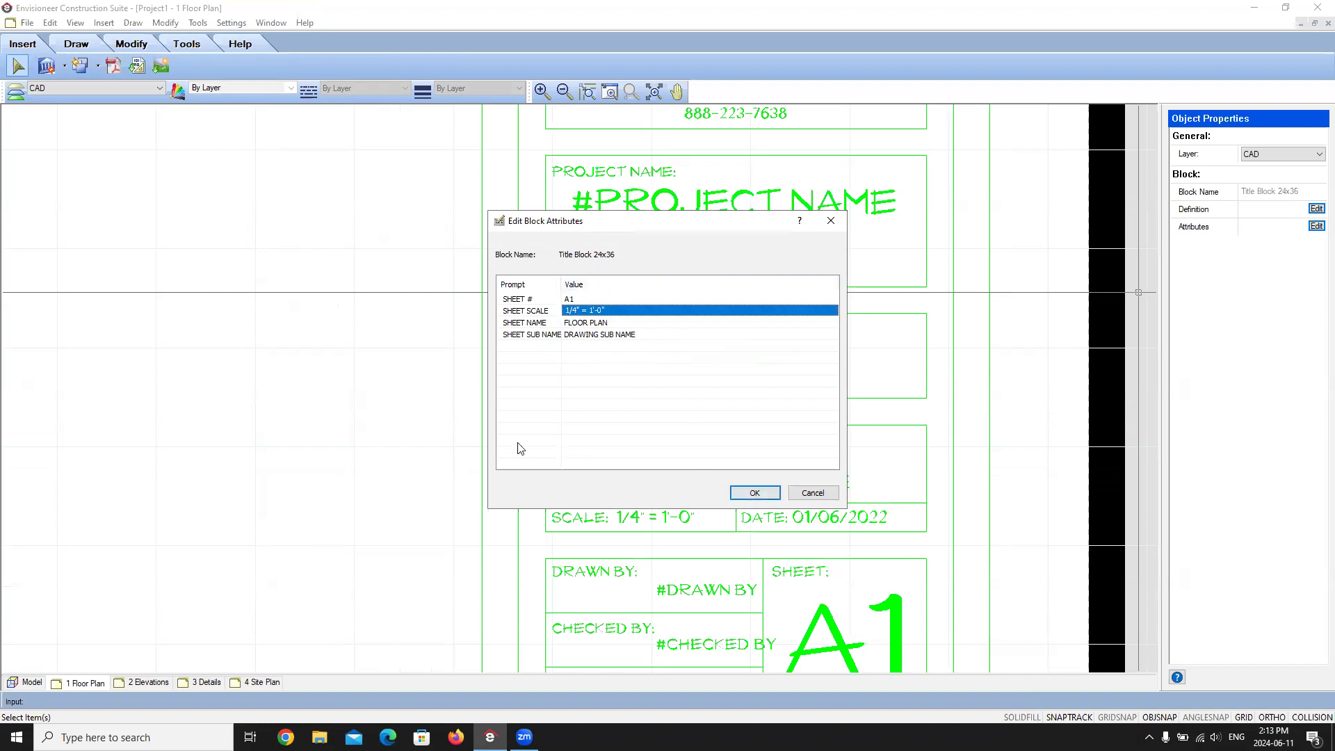
click(755, 492)
scroll(686, 362, down, 3)
scroll(687, 362, down, 4)
middle_drag(487, 403, 533, 465)
scroll(552, 295, up, 2)
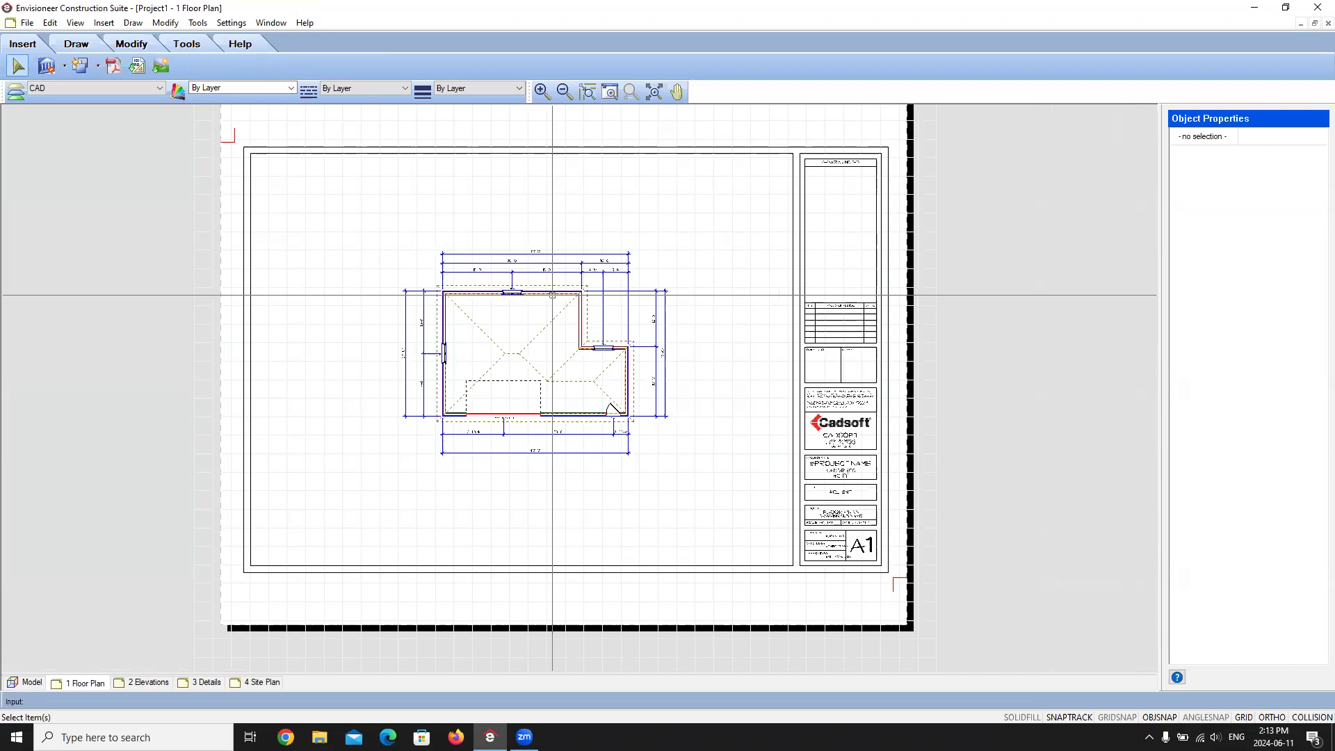
Open the 2 Elevations sheet and set up a Front Elevation view at 1/8" = 1'-0" scale
click(150, 683)
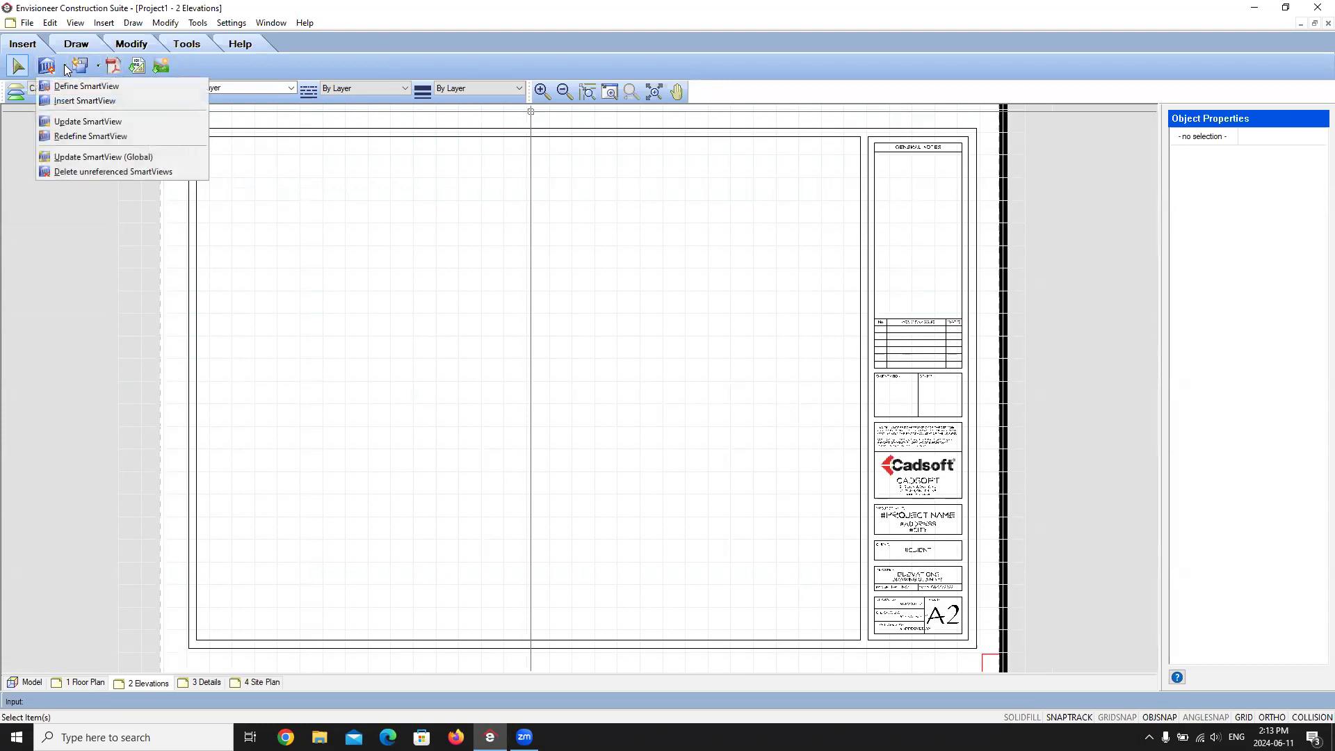
click(85, 101)
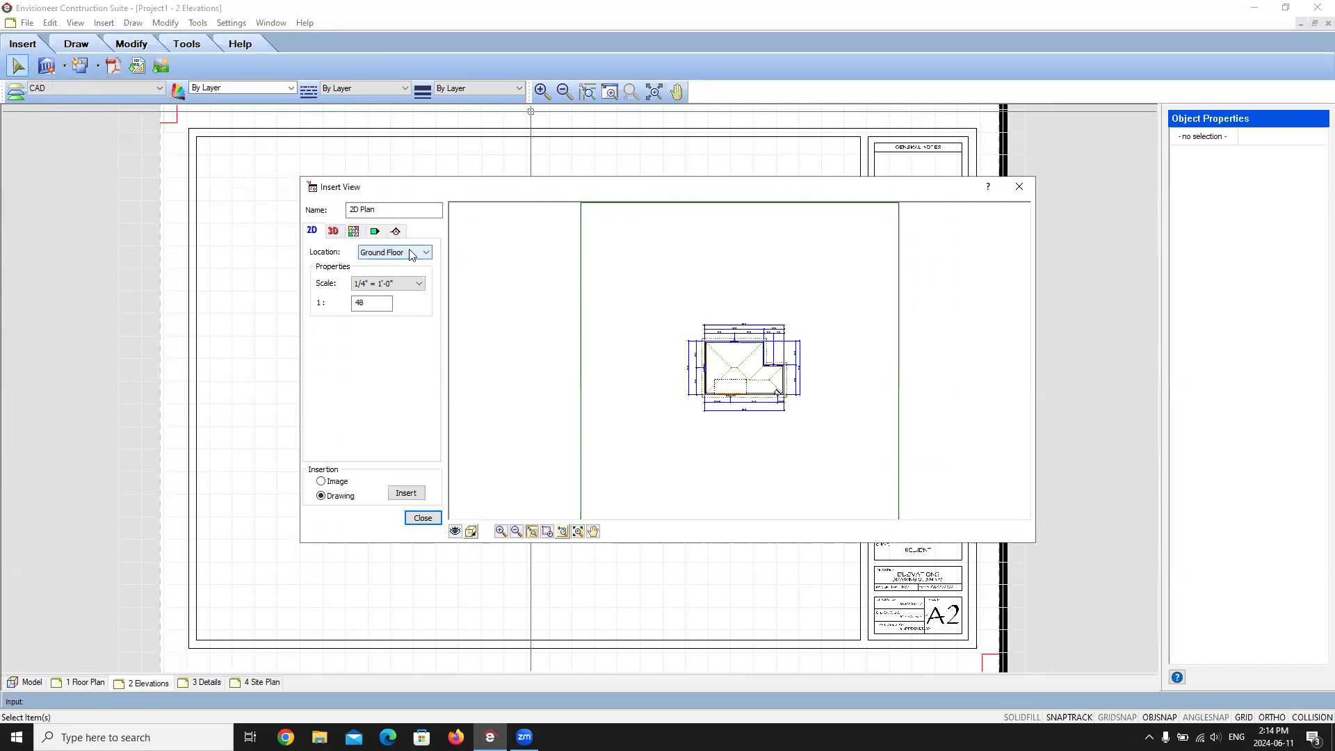
click(375, 232)
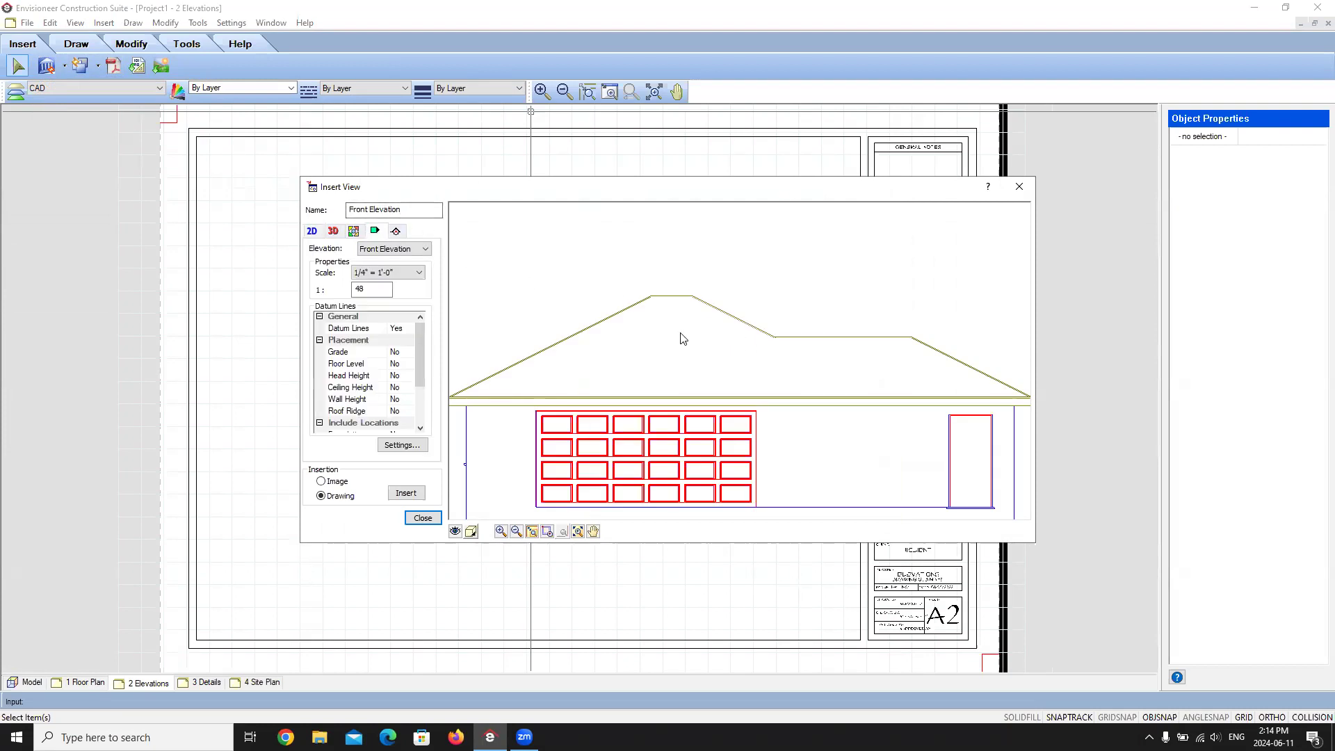
click(419, 273)
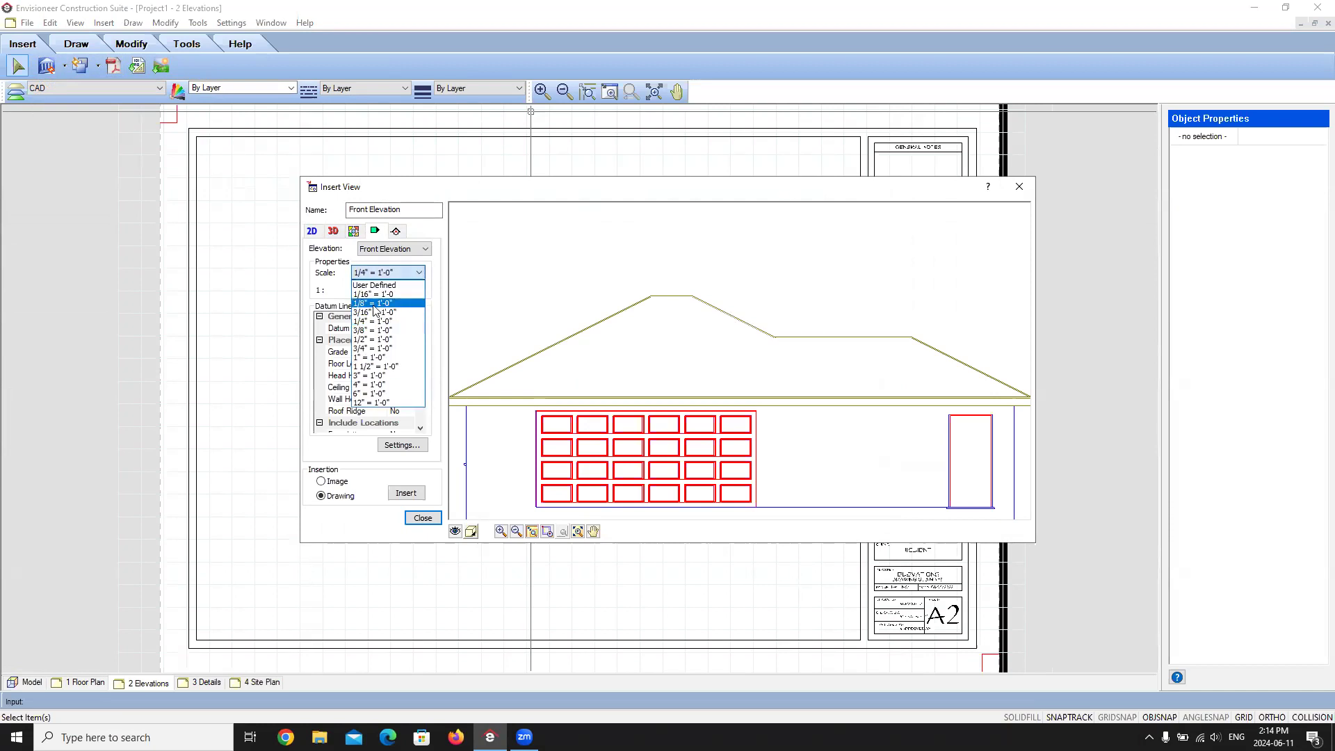
click(375, 303)
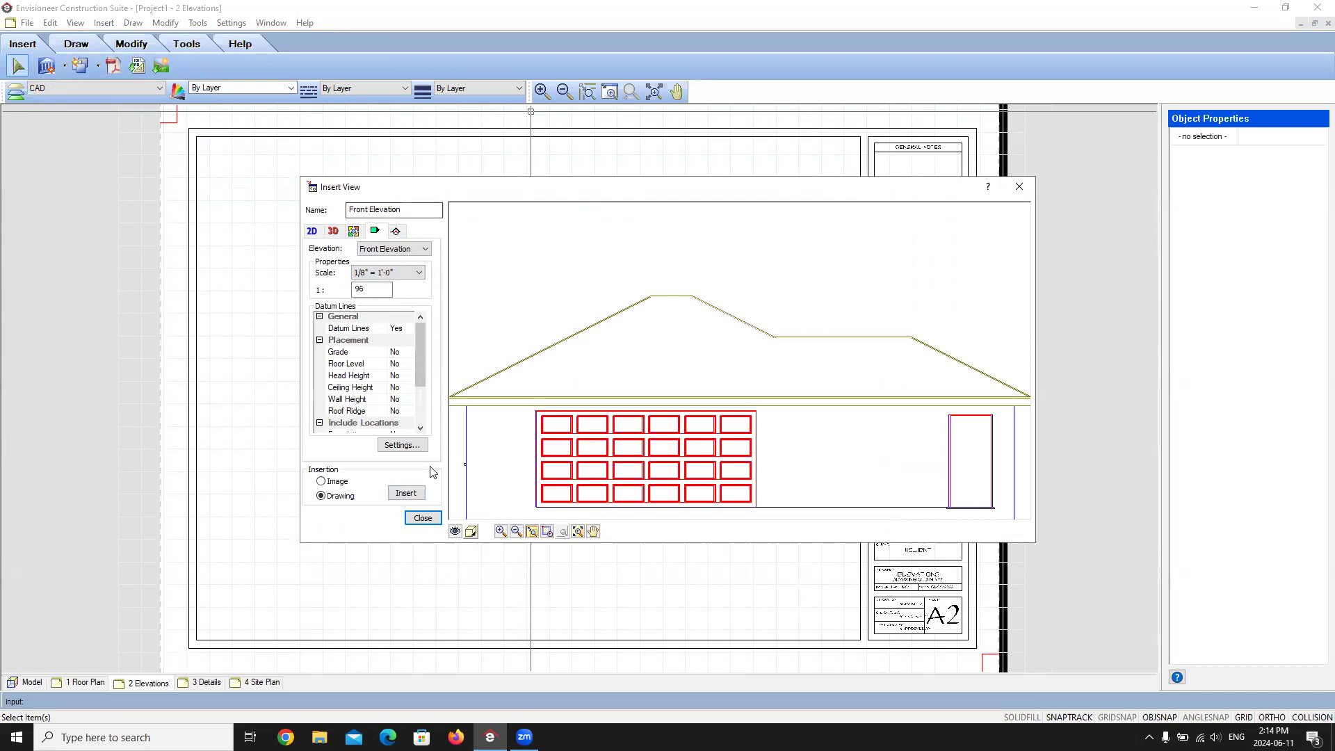
Insert the Front Elevation view as a drawing in the upper-left area of the elevations sheet's drawing frame
click(517, 531)
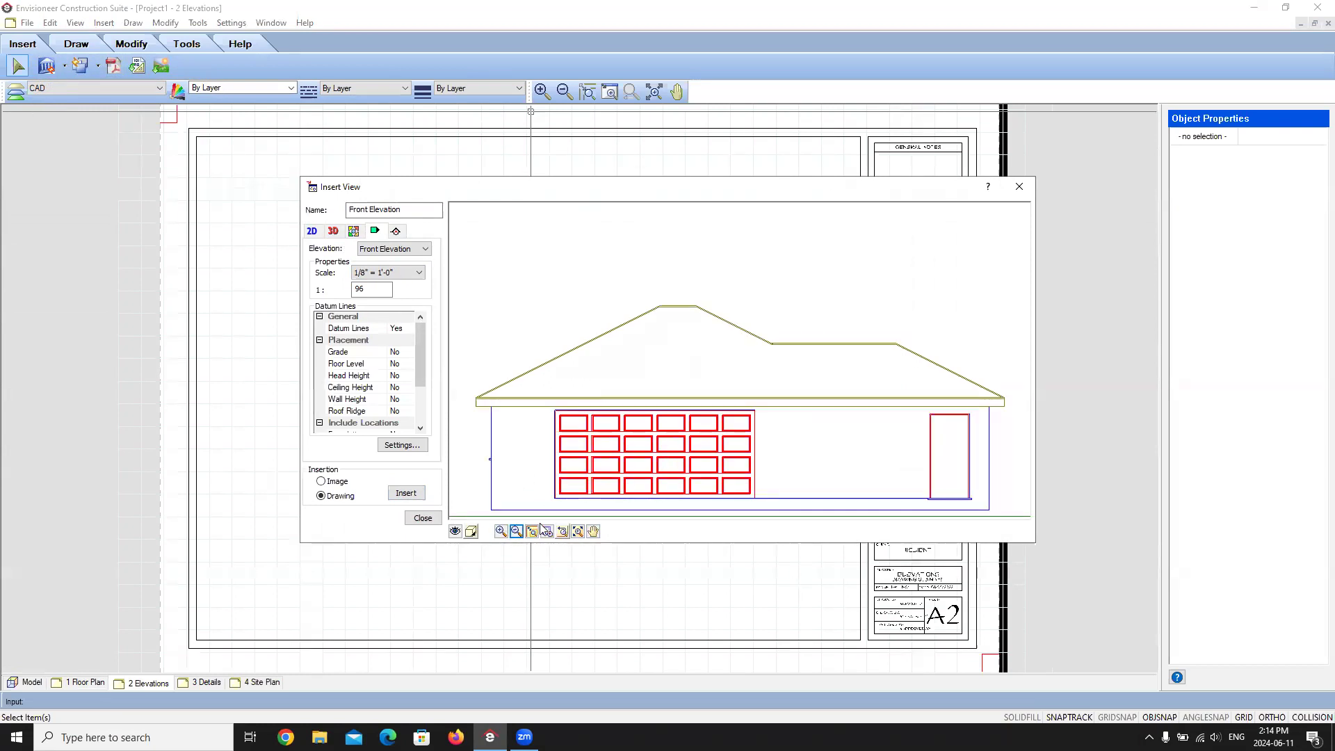
click(593, 531)
drag(685, 417, 689, 352)
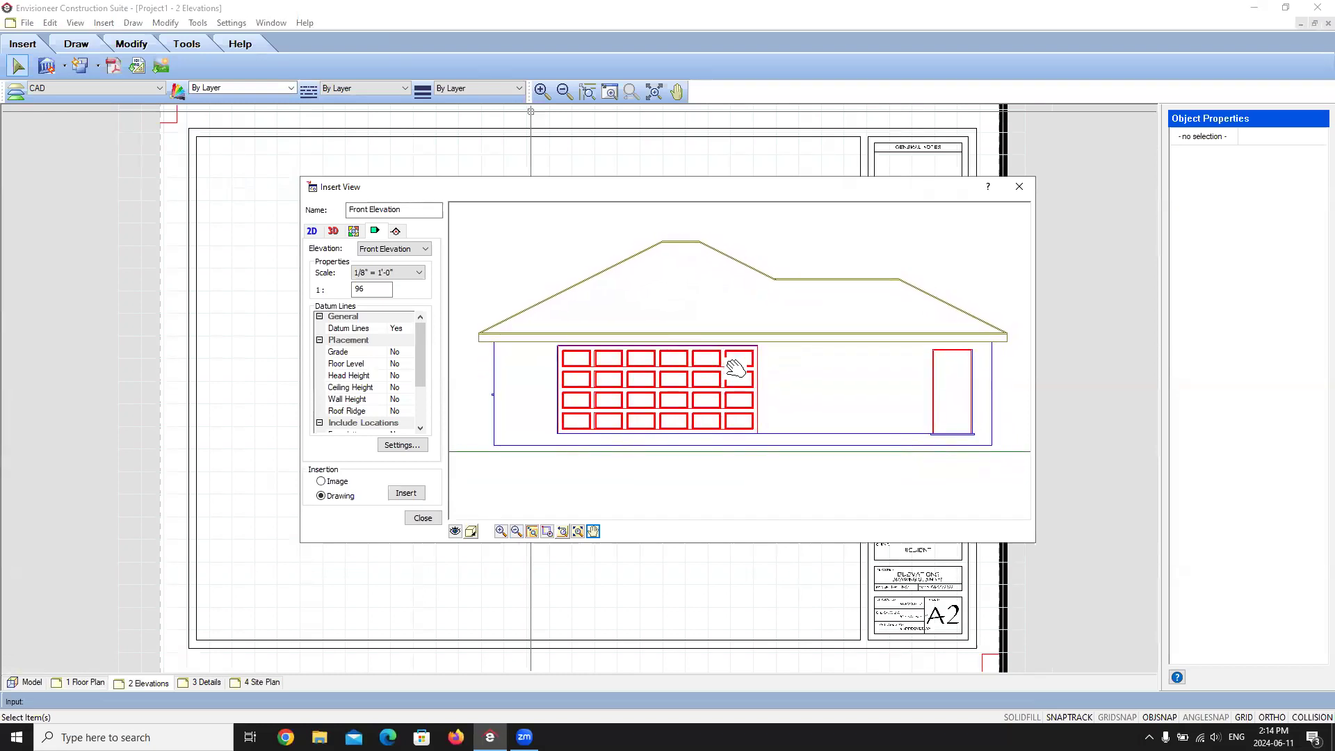
click(401, 494)
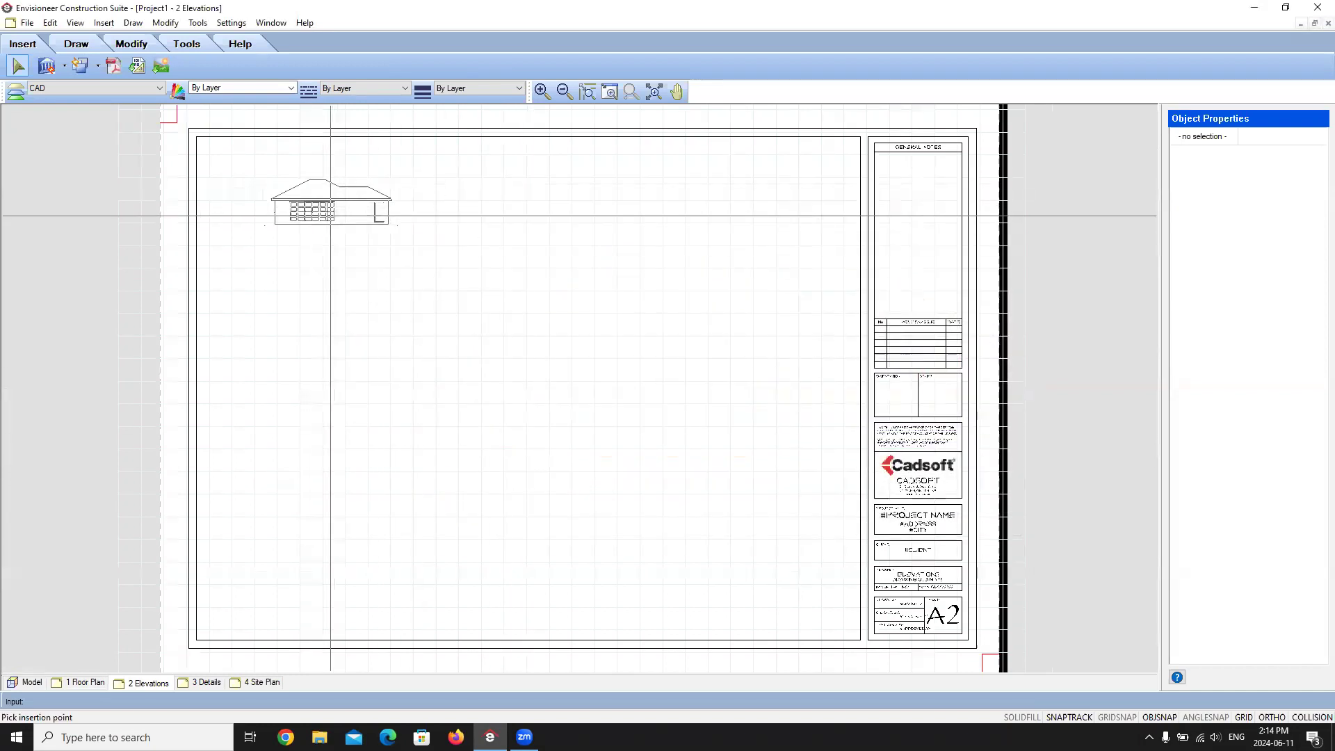
click(334, 225)
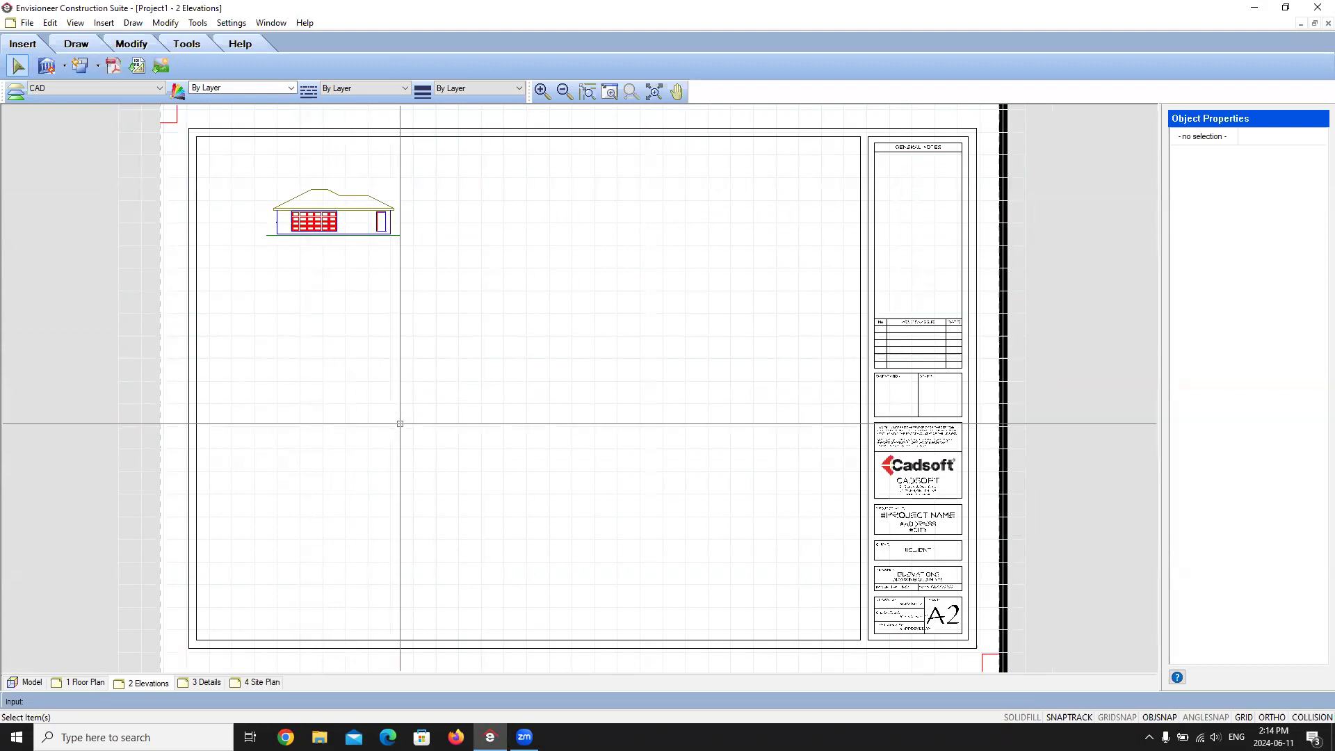
Redefine the Front Elevation SmartView at 3/16" = 1'-0" scale and move the updated view slightly to the right on the sheet
click(344, 222)
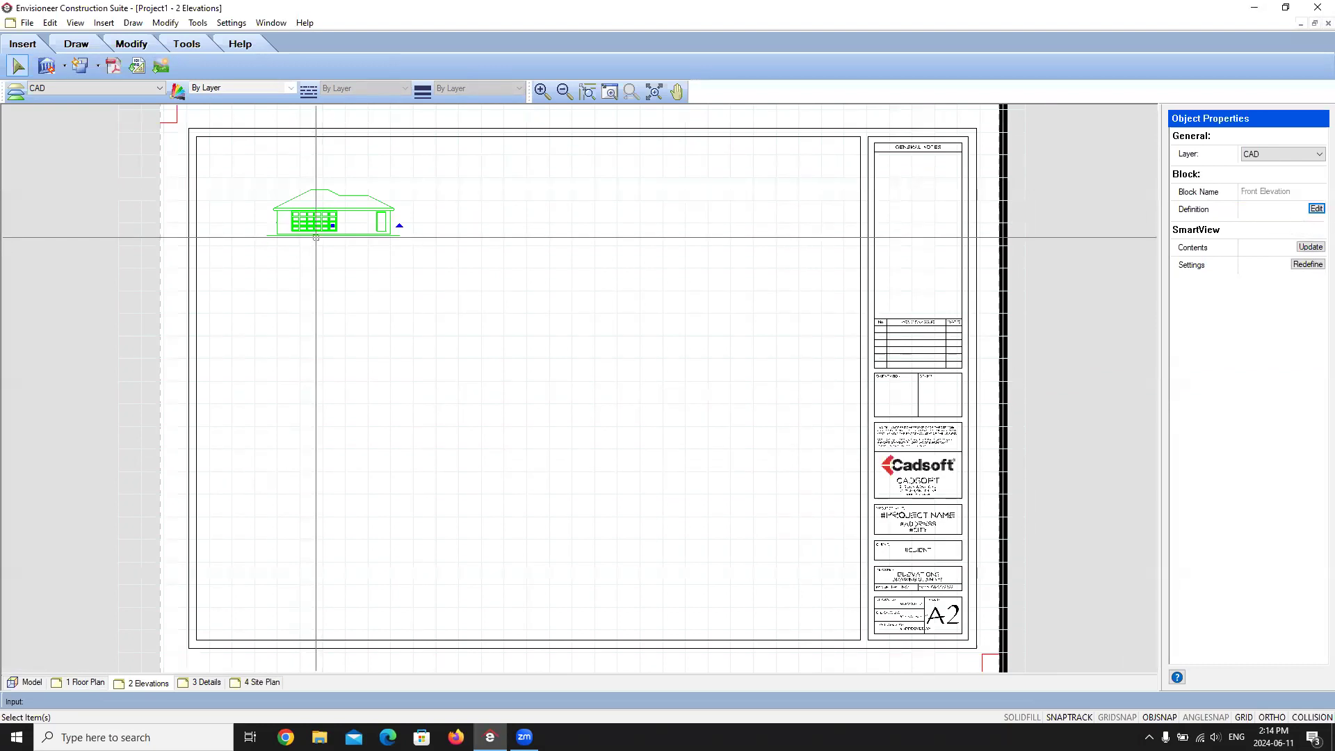
click(1308, 264)
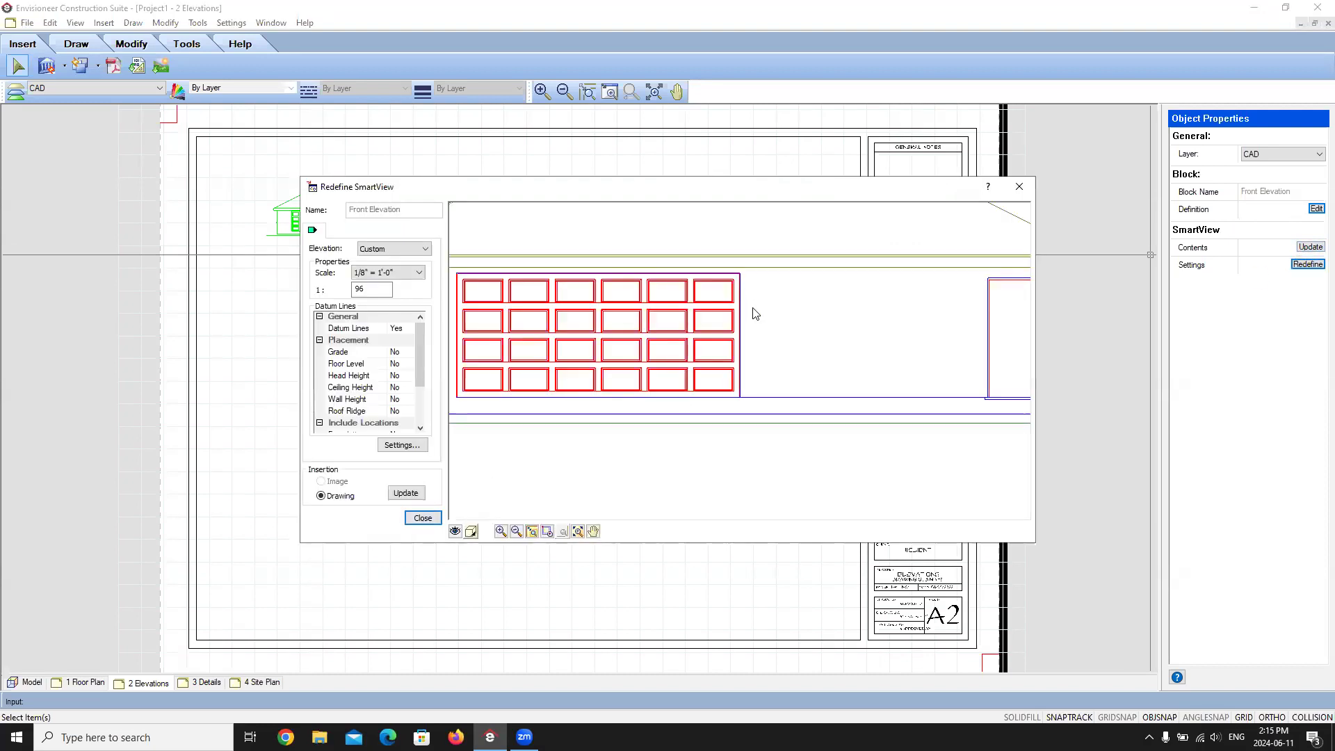
scroll(716, 389, down, 3)
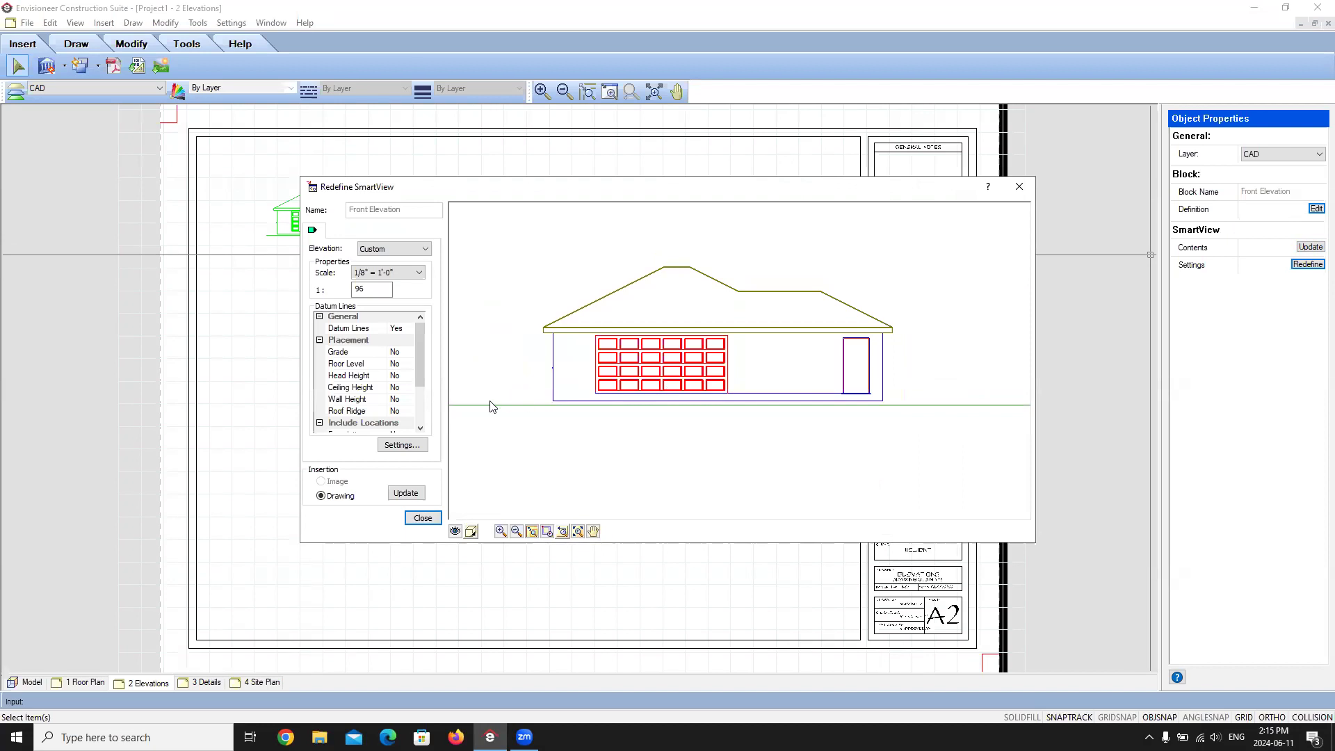
click(419, 273)
click(385, 312)
click(410, 493)
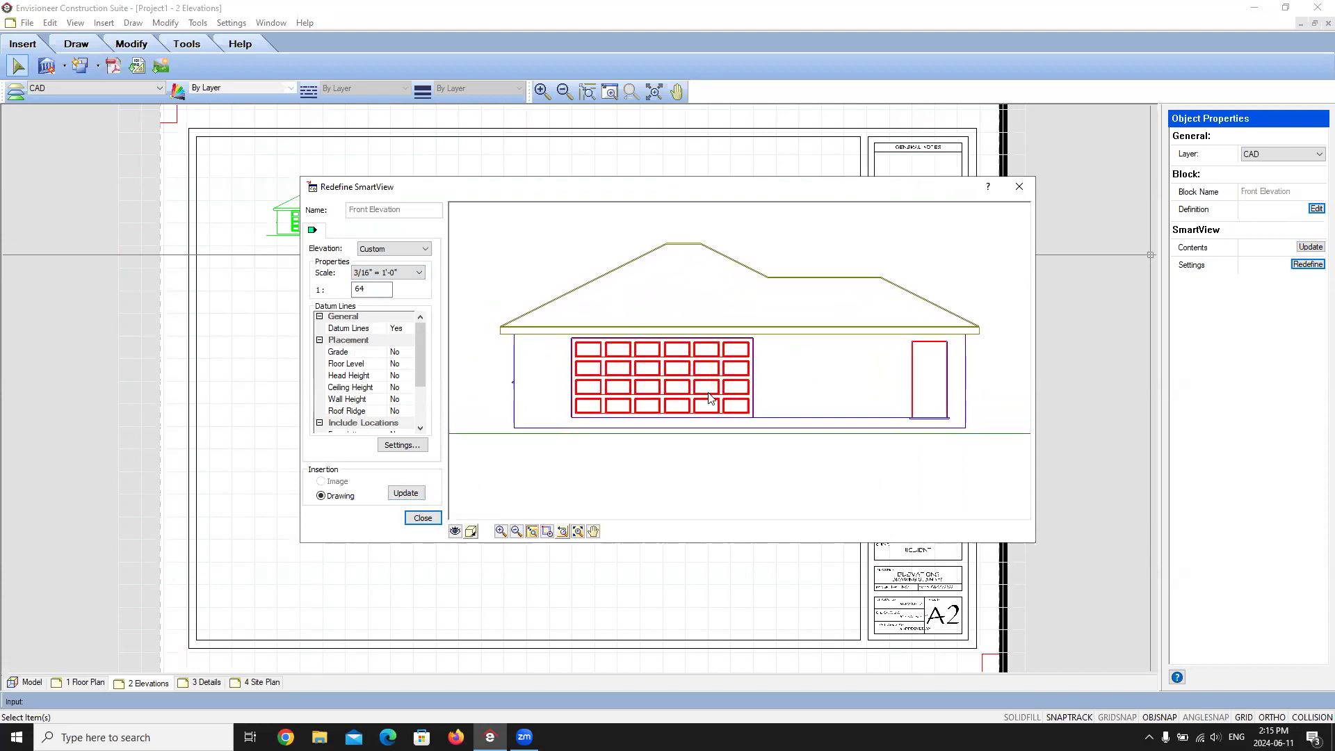
click(398, 493)
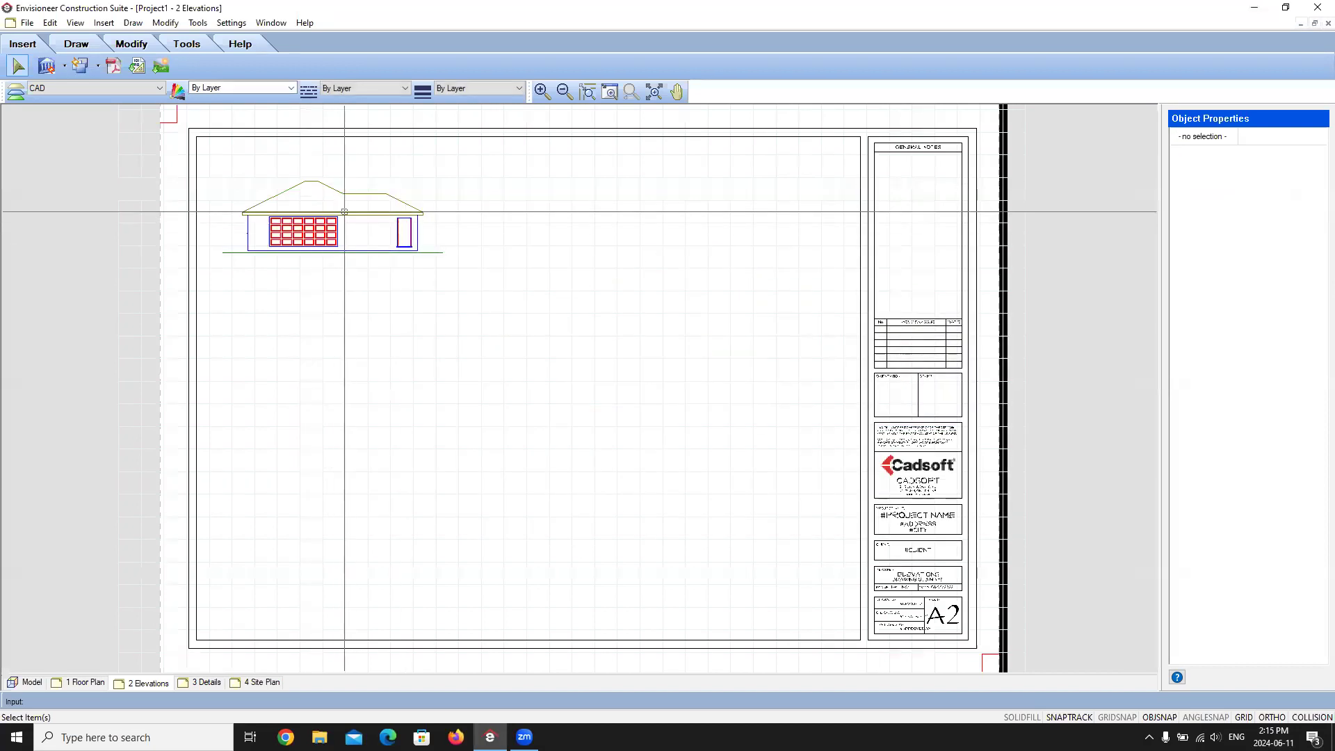
drag(338, 229, 368, 227)
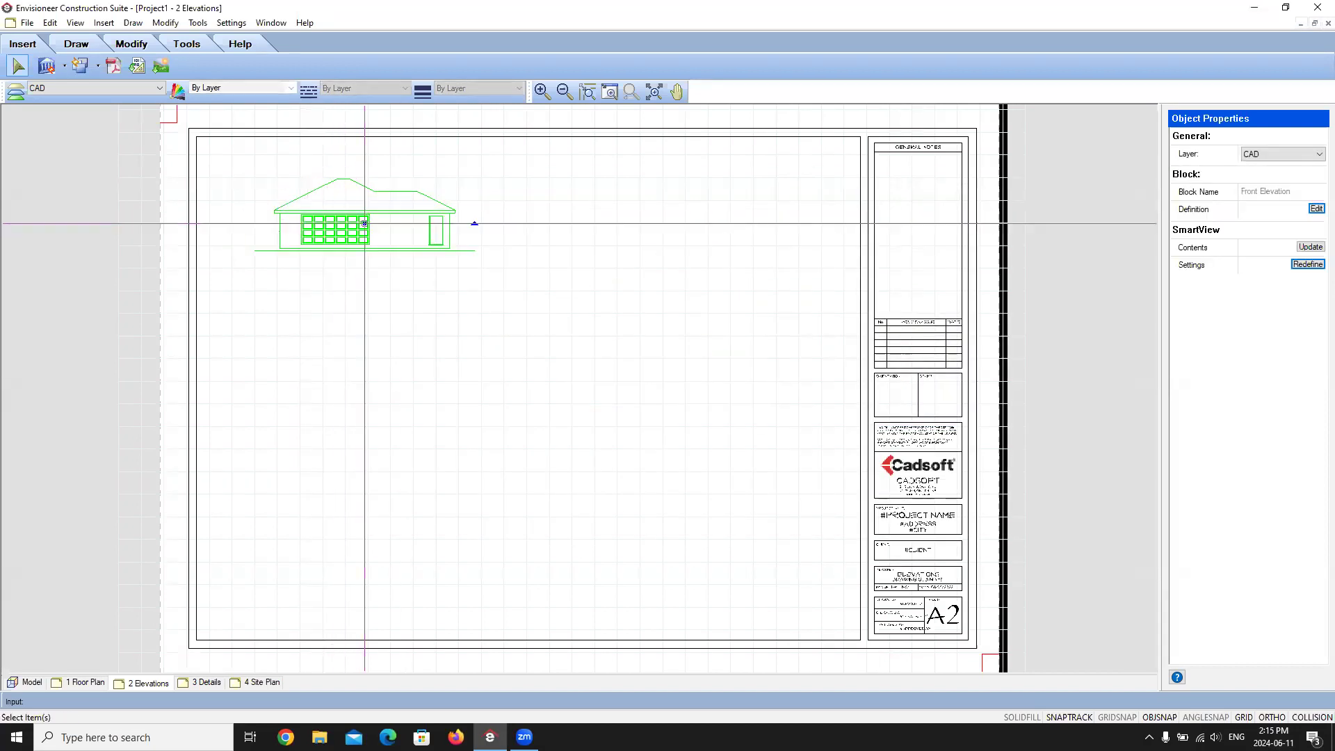
click(396, 333)
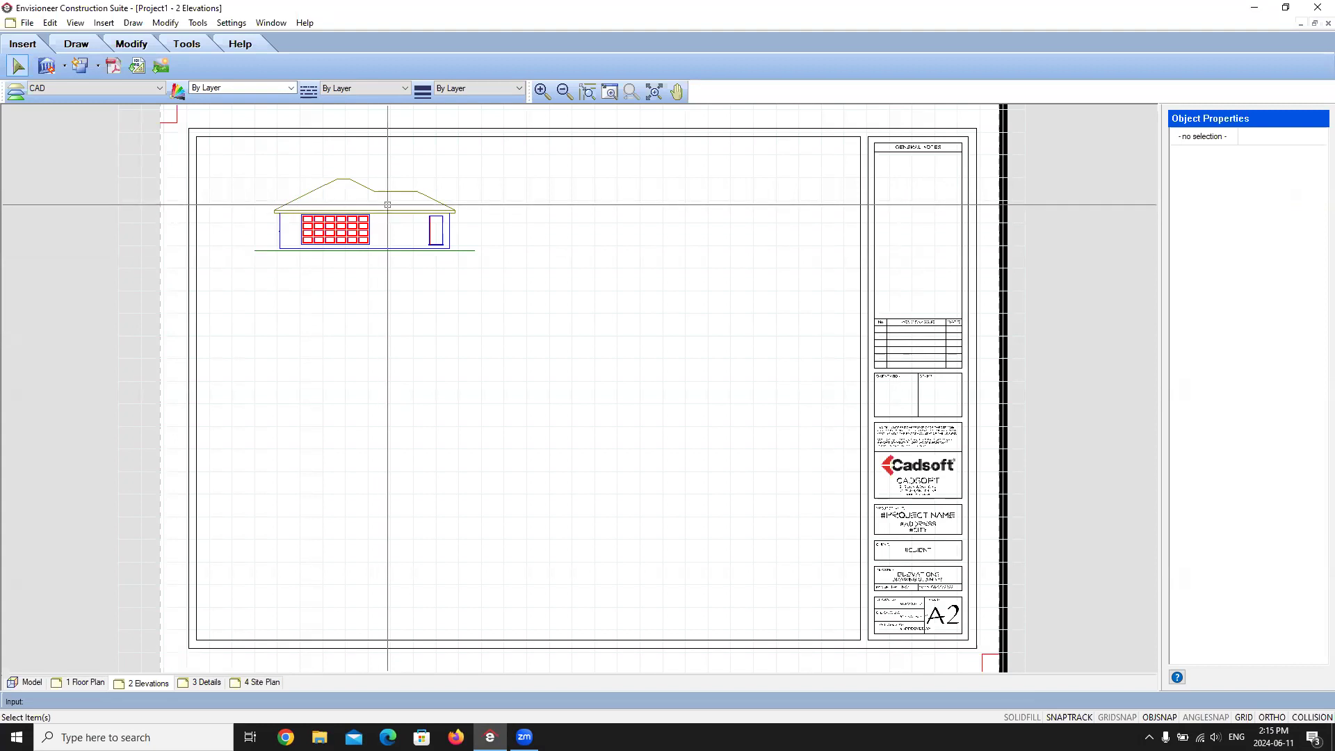
Set the sheet scale attribute of the elevations sheet's title block to 3/16" = 1'-0" and check the scale text
click(899, 518)
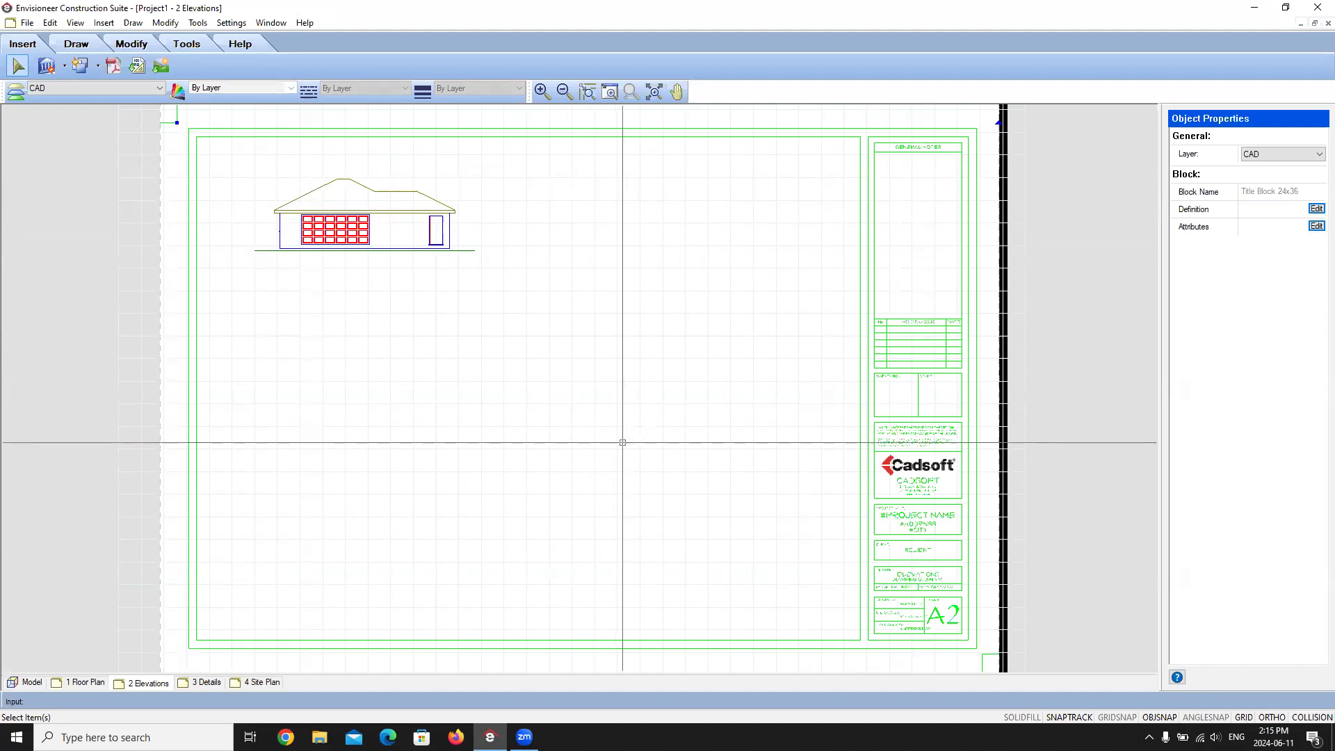
click(1315, 225)
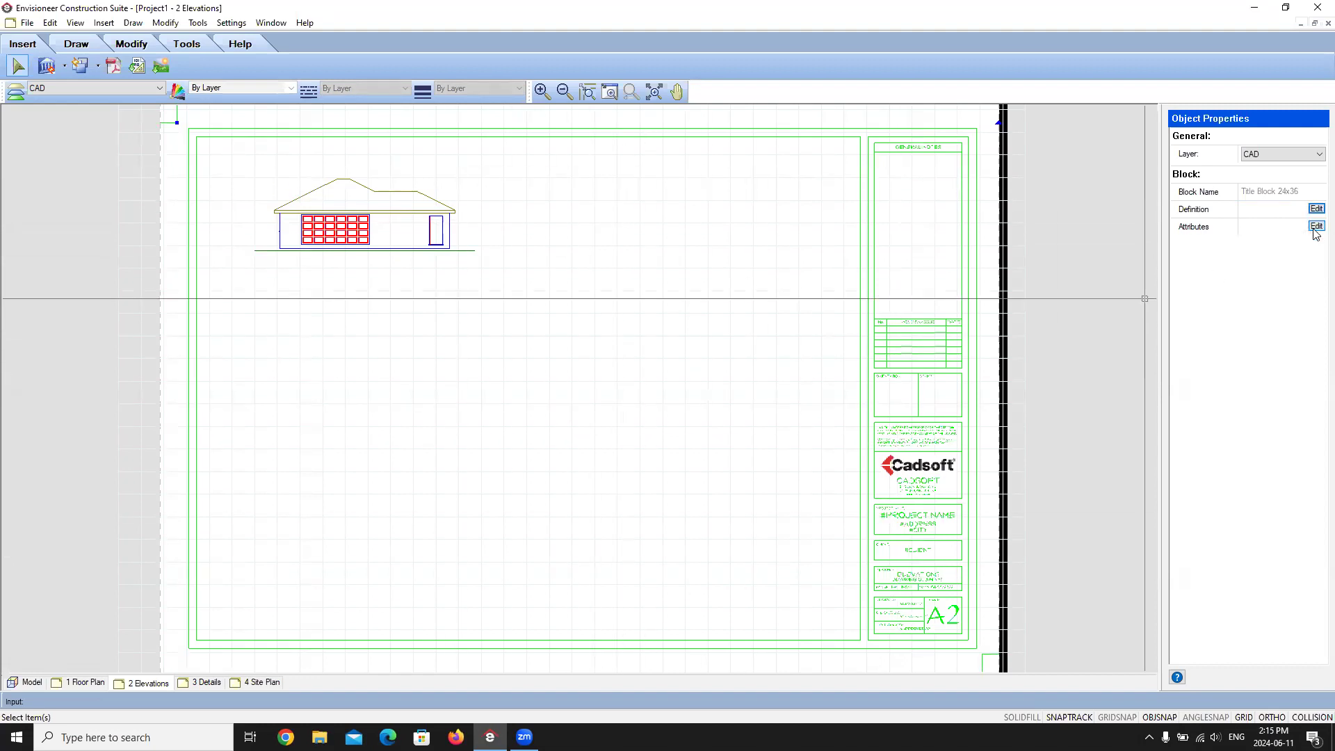
click(574, 312)
click(574, 312)
key(BackSpace)
text(8)
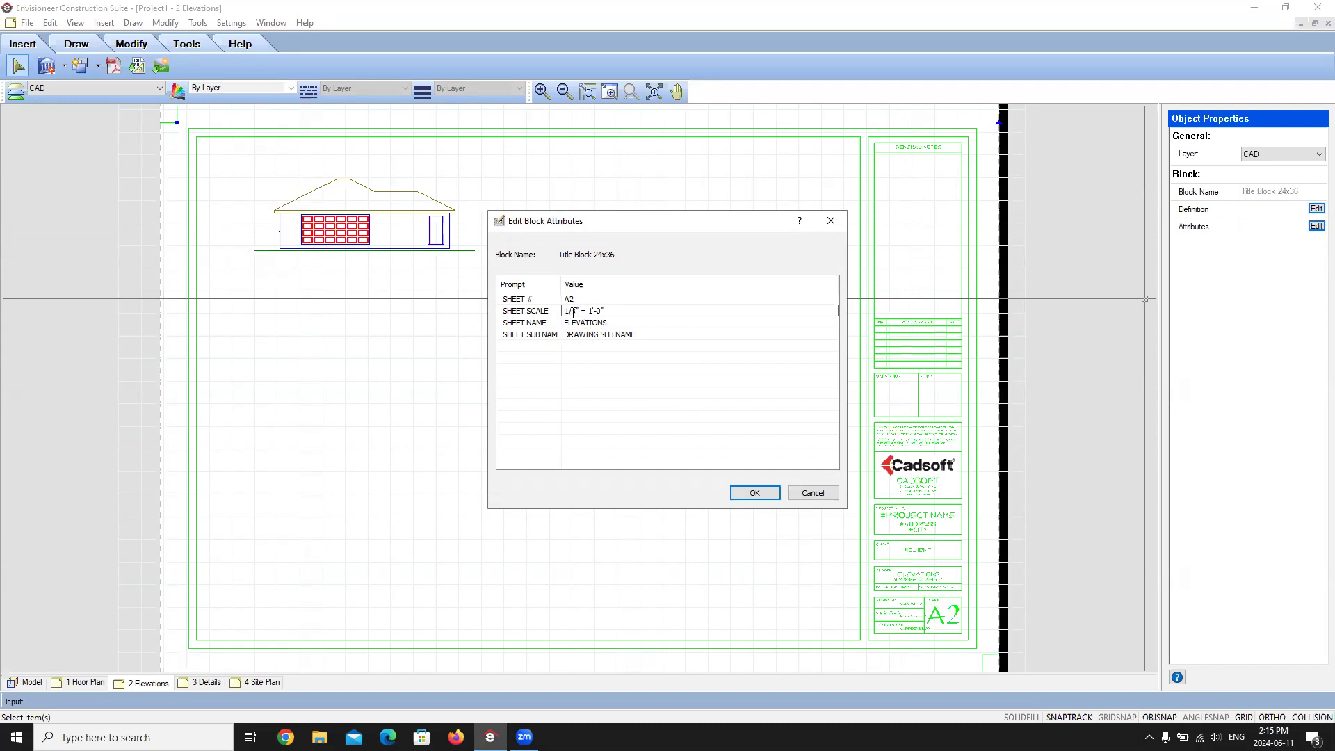
key(BackSpace)
key(BackSpace)
key(BackSpace)
text(3/16)
key(Return)
click(765, 493)
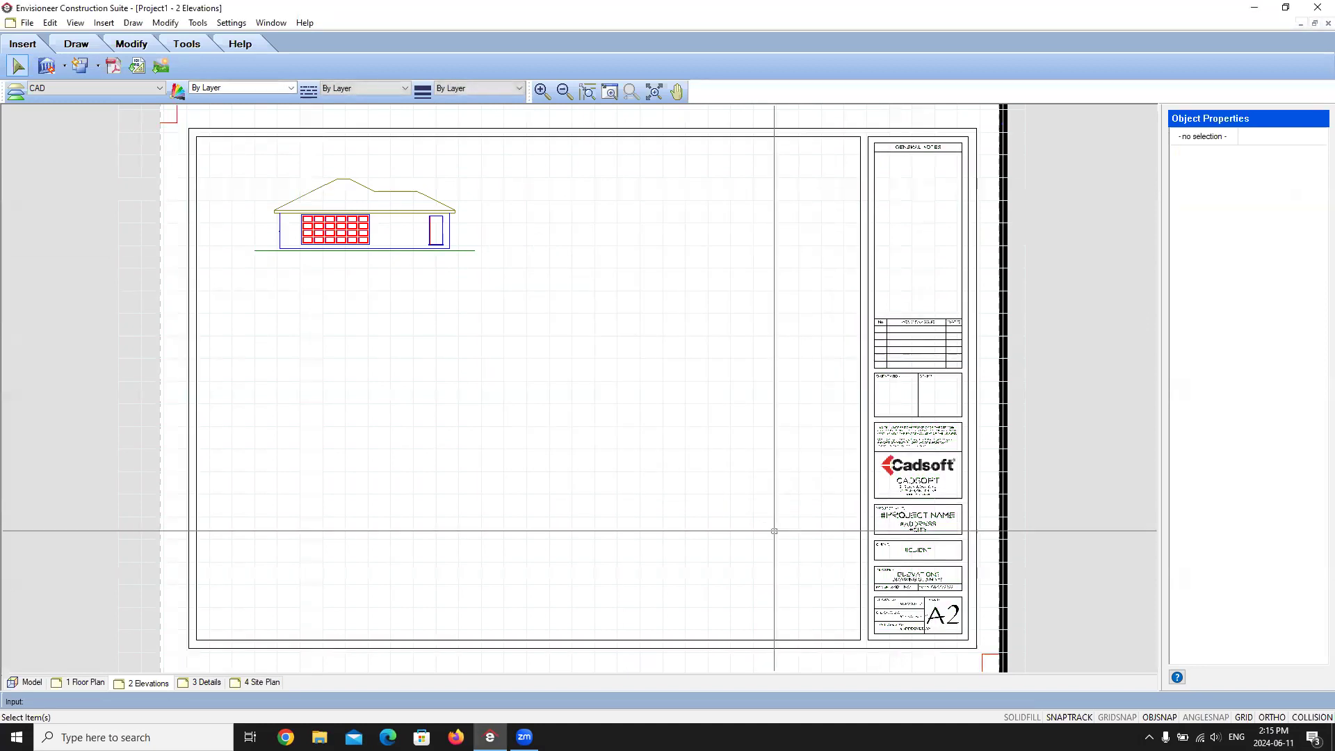
scroll(925, 621, up, 1)
scroll(925, 620, up, 3)
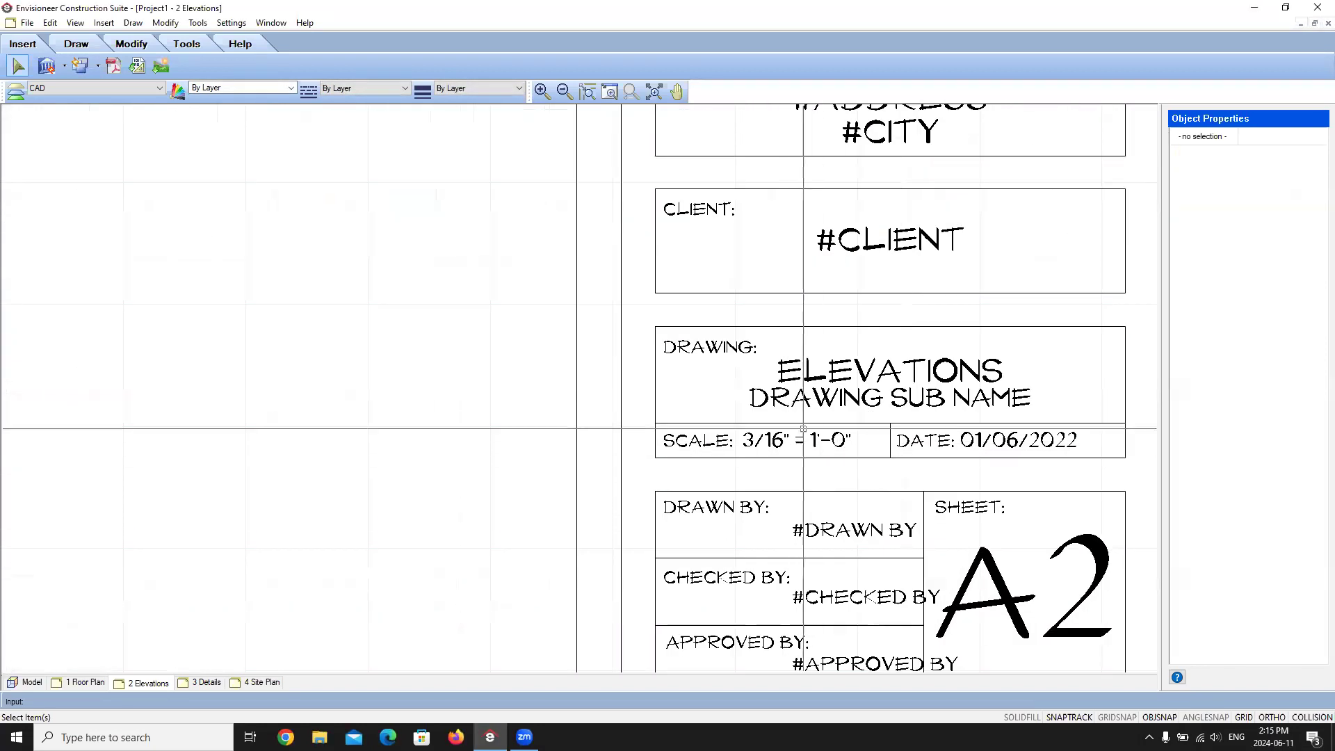
scroll(662, 354, down, 5)
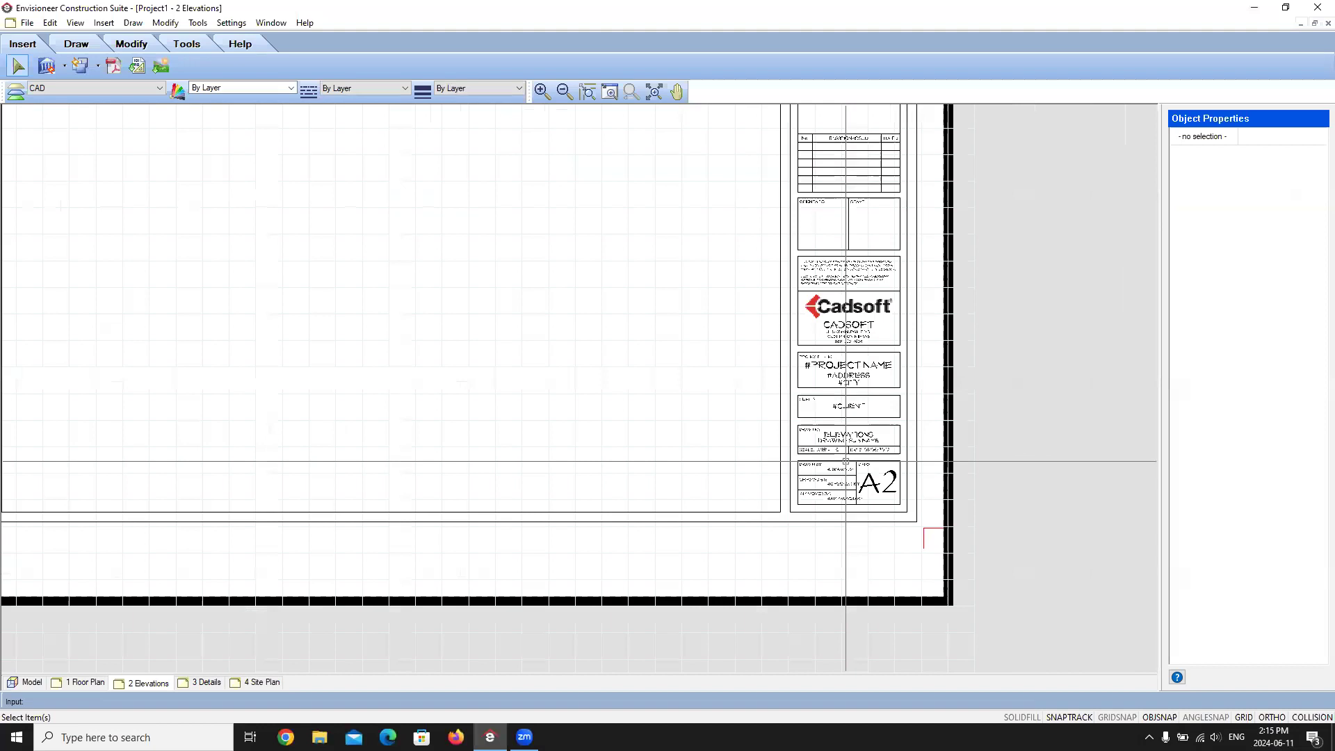
middle_drag(662, 354, 654, 361)
middle_drag(637, 424, 445, 449)
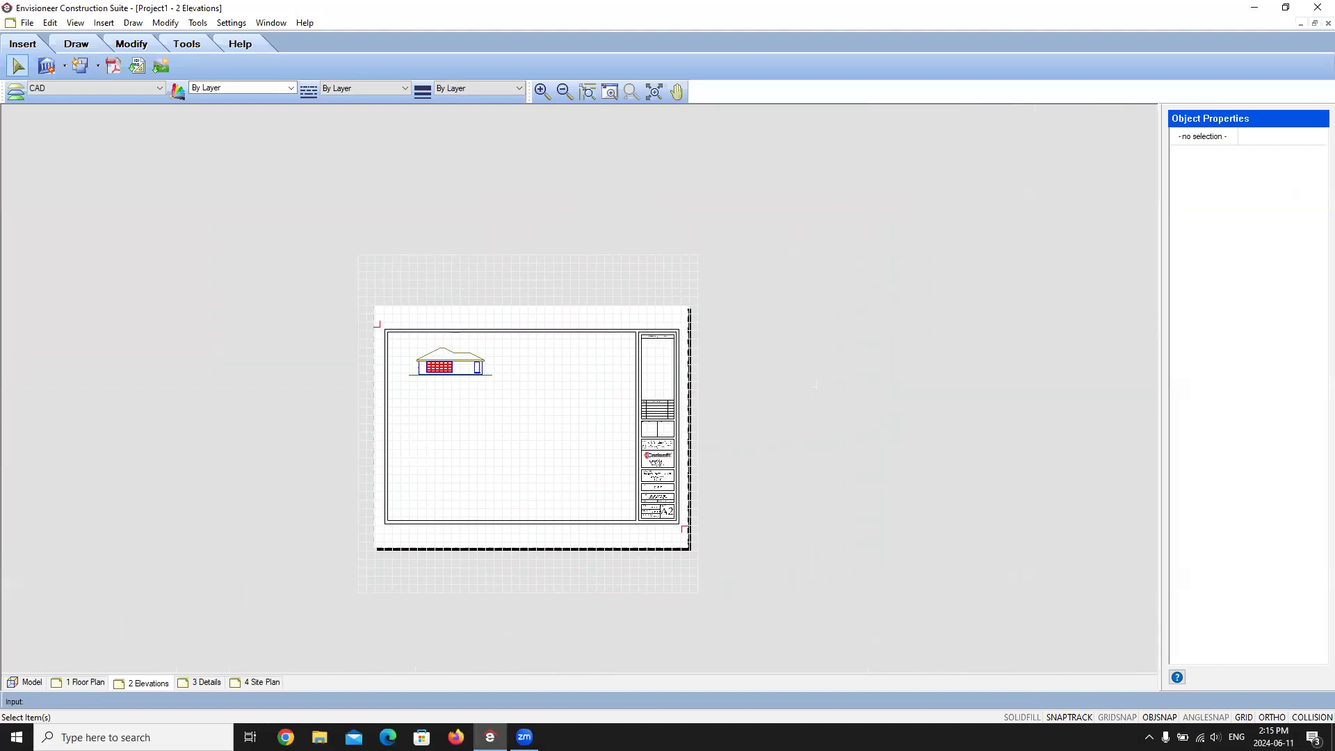
Change the sheet scale attribute of the elevations sheet's title block to REFER TO DWG and check the scale text in the title block
scroll(441, 433, up, 2)
scroll(470, 412, up, 1)
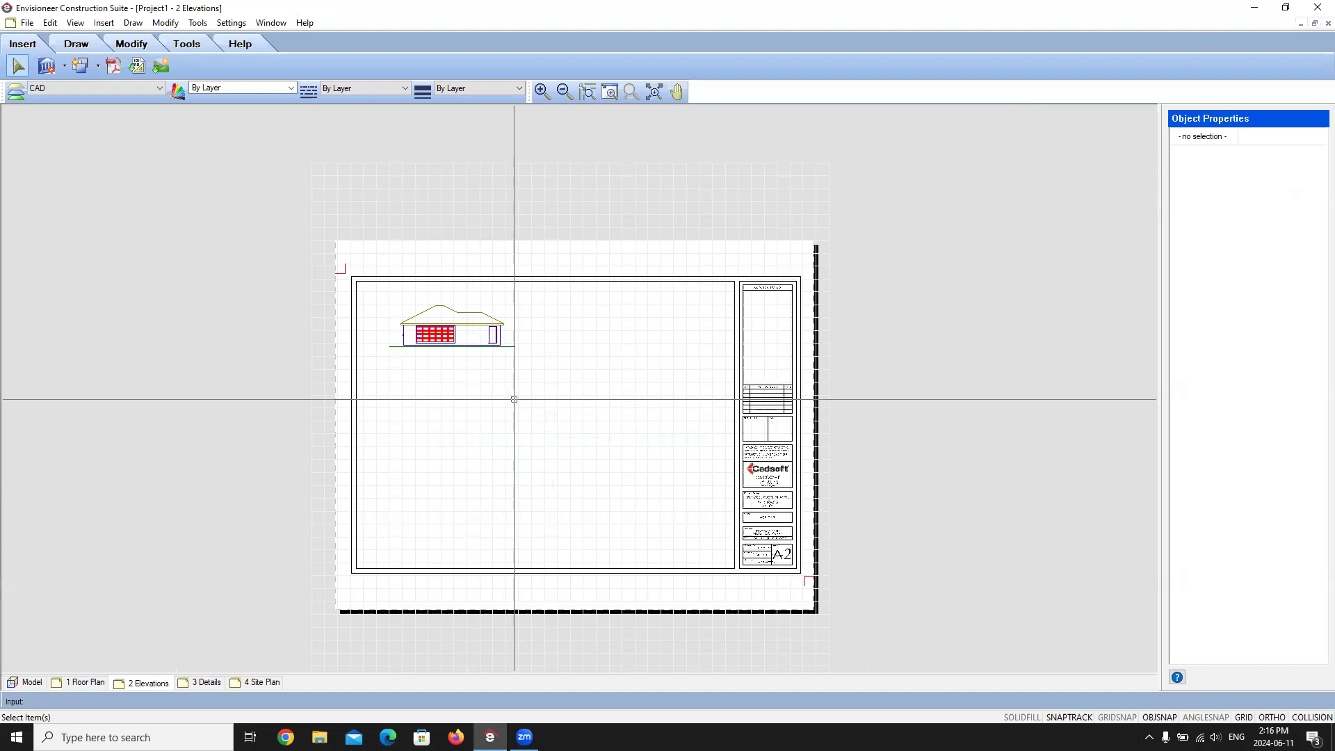
click(452, 323)
click(747, 471)
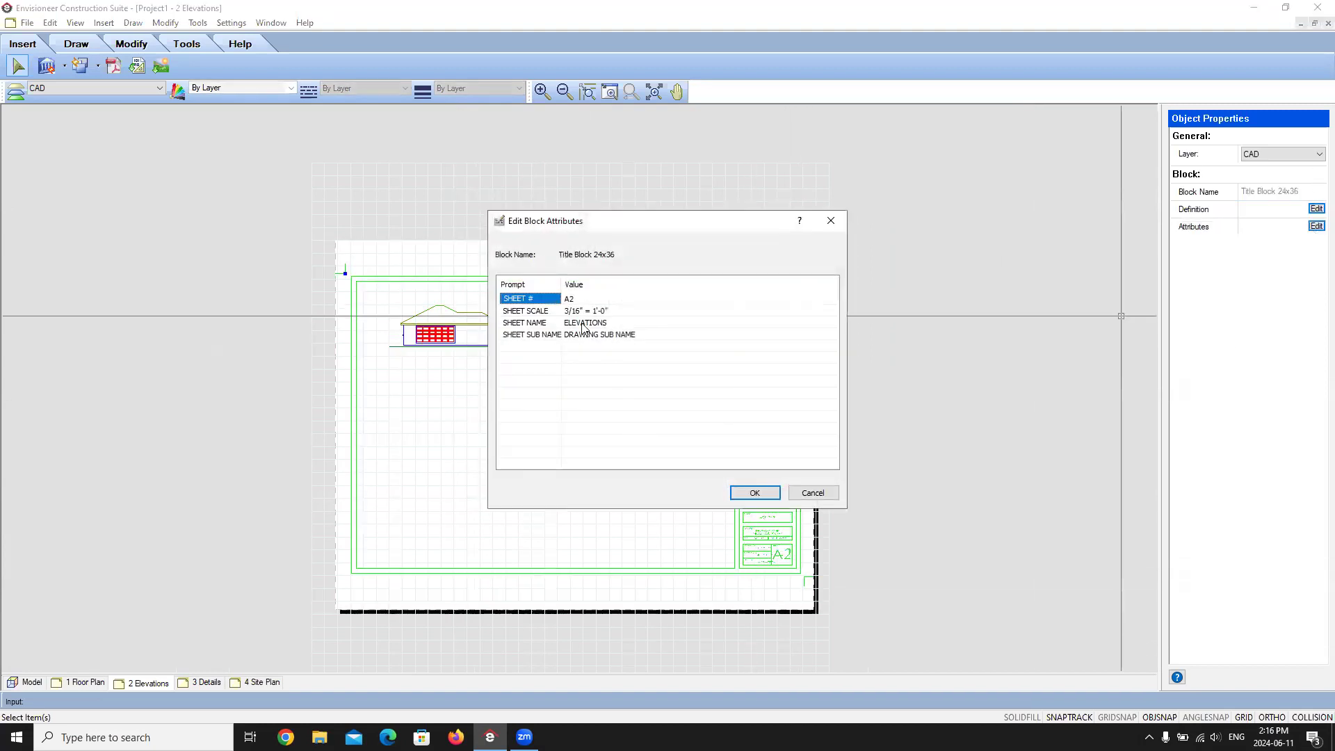
click(577, 312)
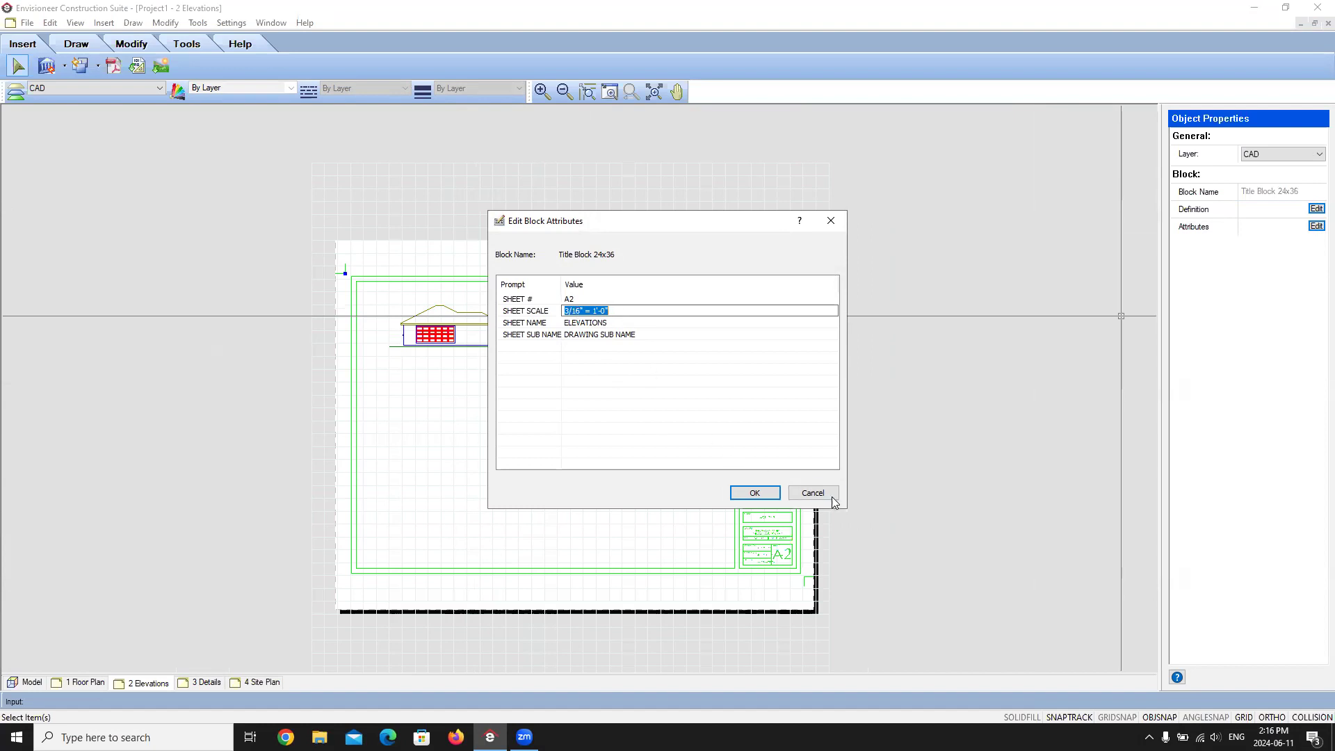
key(Delete)
click(765, 494)
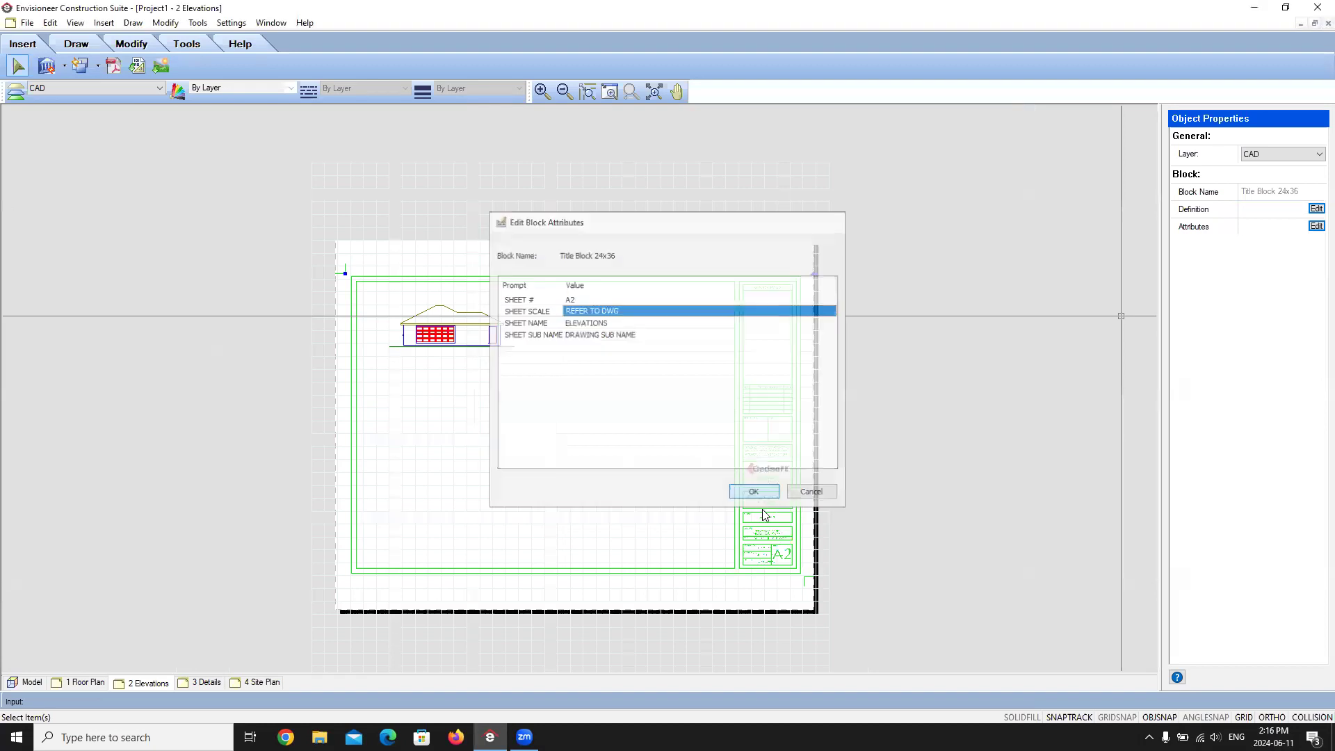
scroll(763, 514, up, 5)
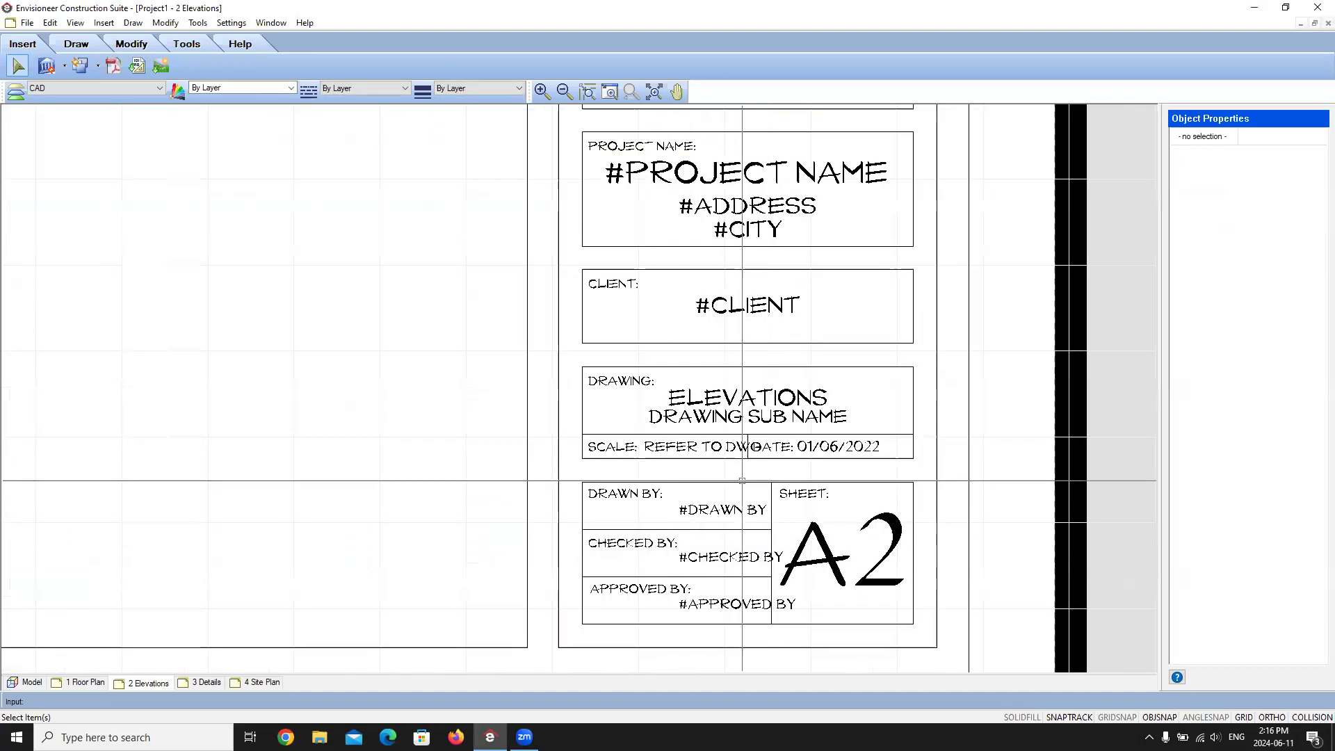
scroll(742, 472, down, 6)
scroll(591, 340, up, 6)
scroll(581, 222, down, 4)
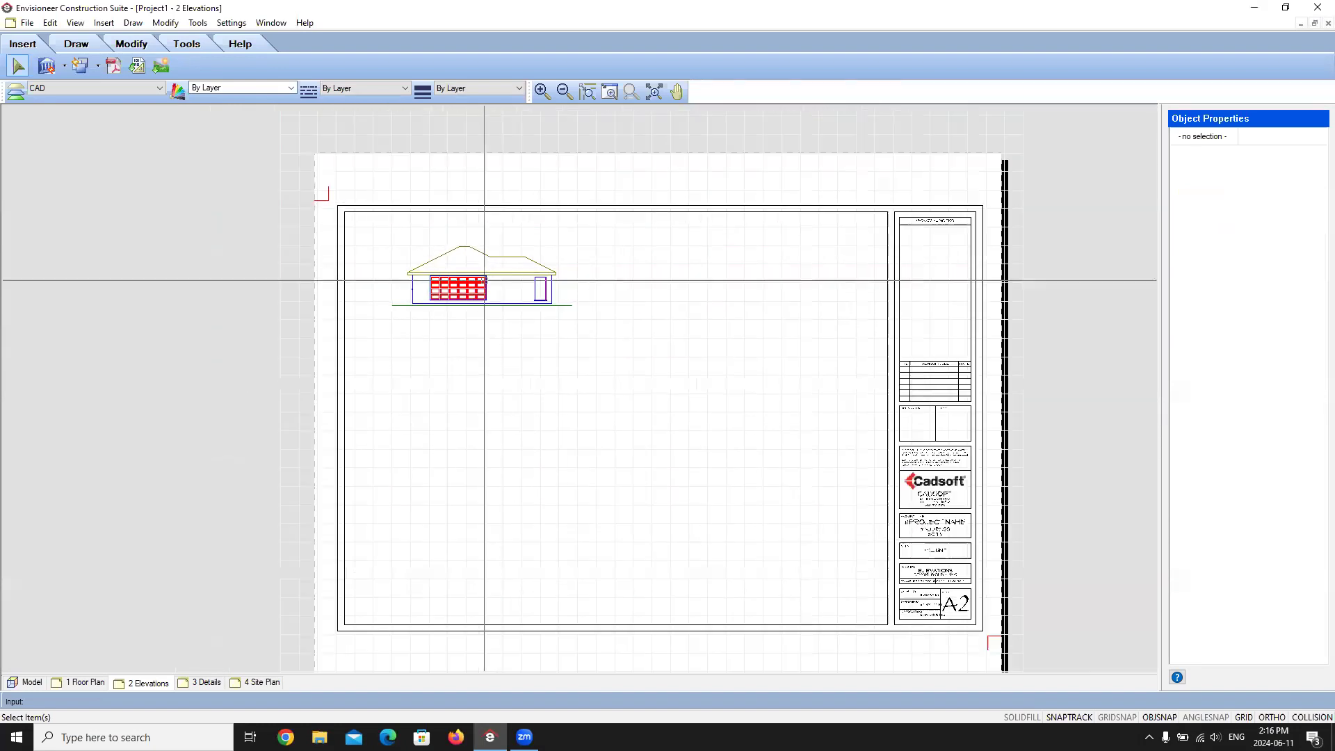
In the model, create a new section running back to front through the house and garage door, looking past the right-hand exterior wall
click(551, 284)
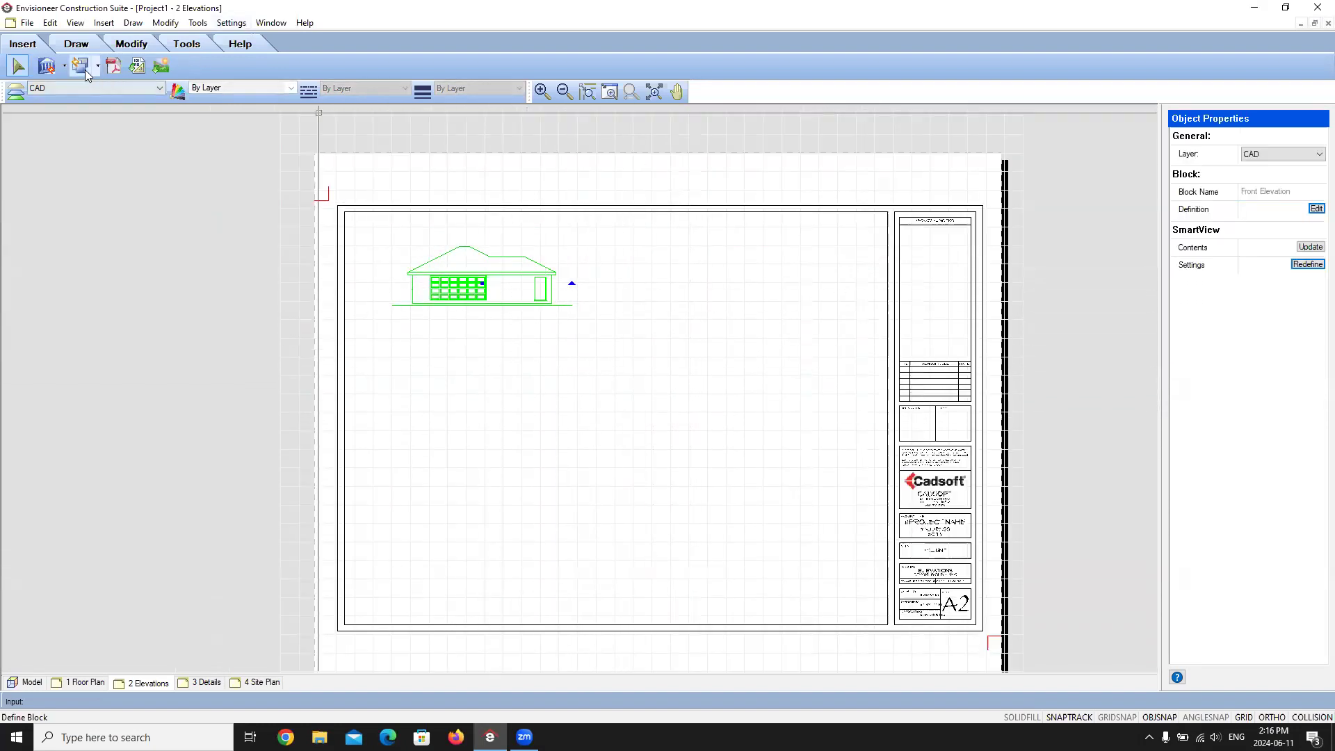
click(64, 66)
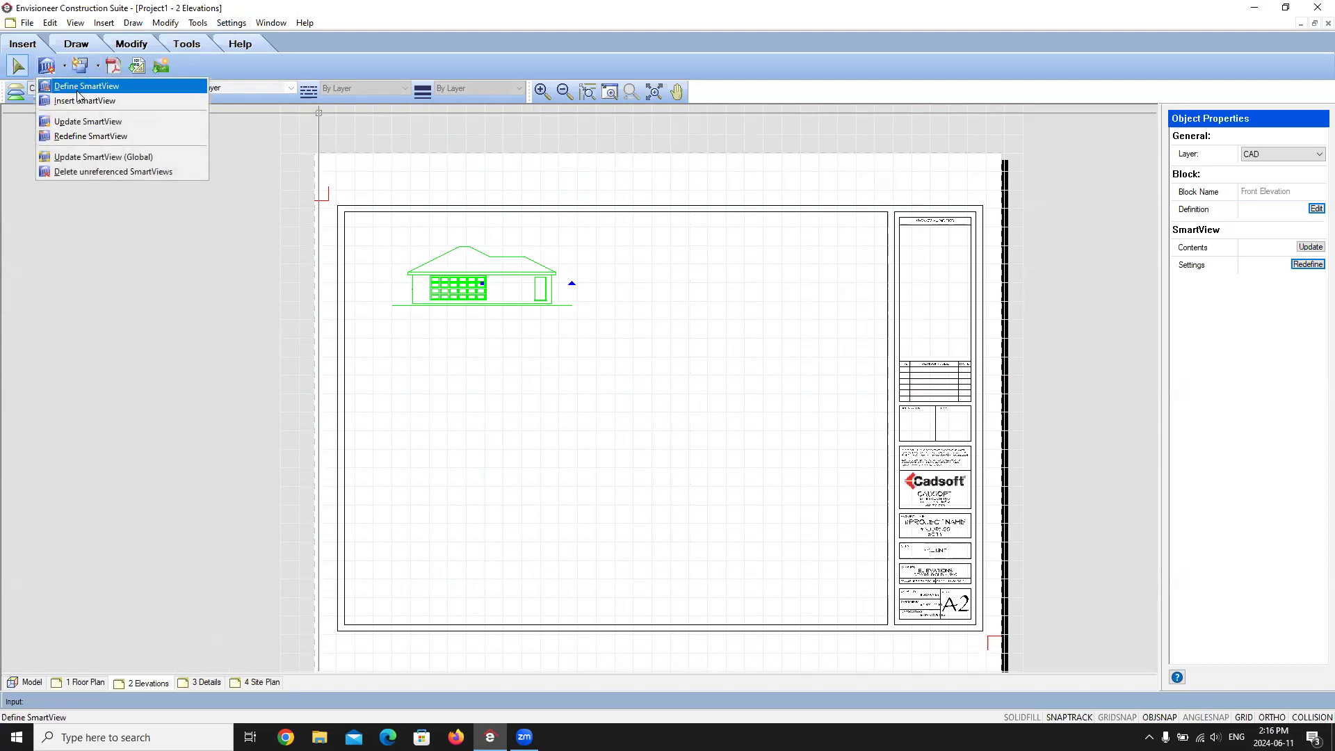
click(27, 683)
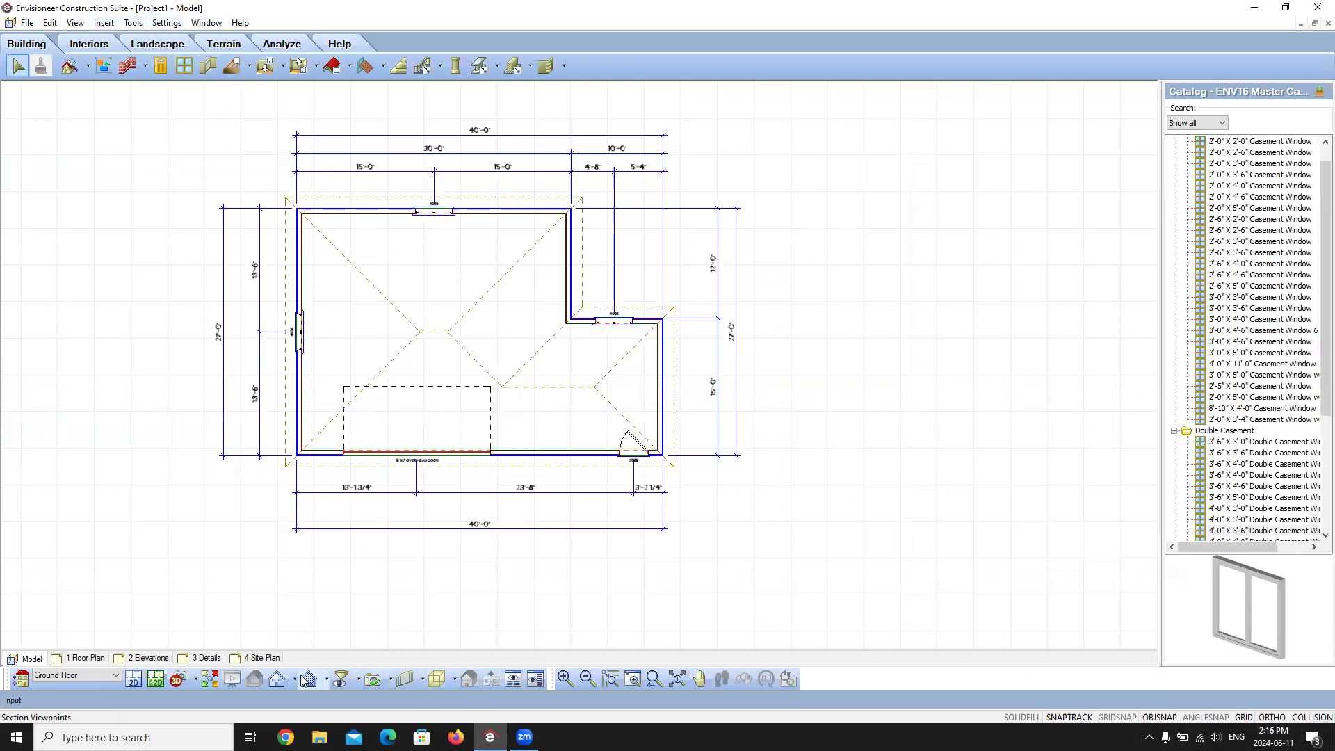
click(325, 678)
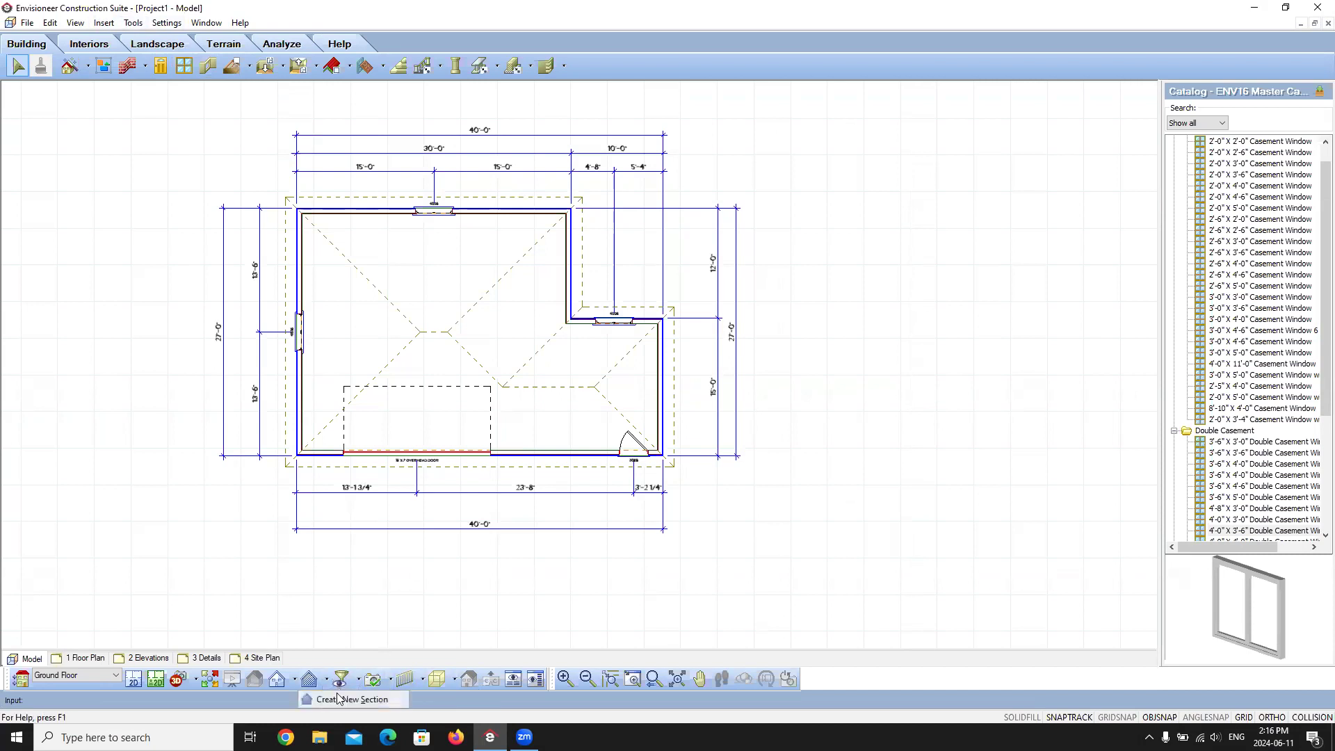
click(441, 126)
click(441, 573)
click(775, 511)
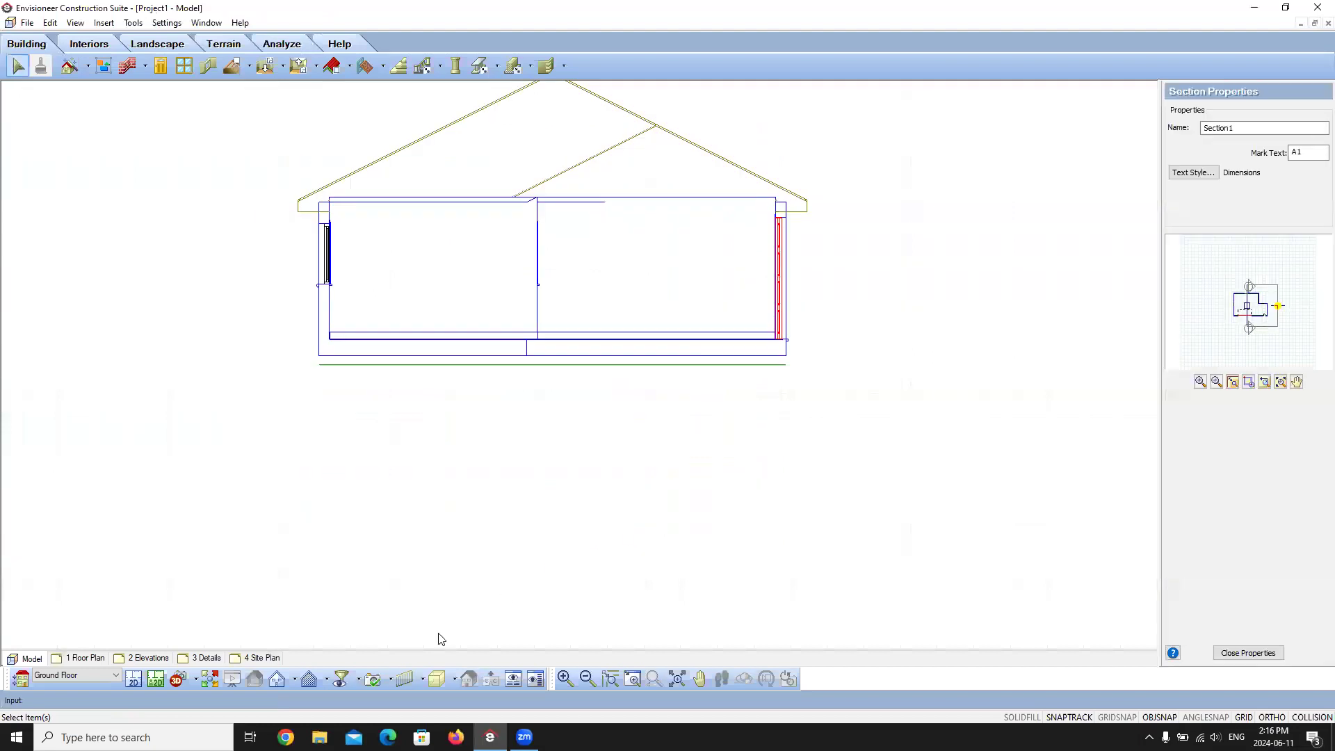
Define a Section1 SmartView at 1/4" = 1'-0" on the 2 Elevations sheet and insert it as a drawing well below the front elevation
click(87, 658)
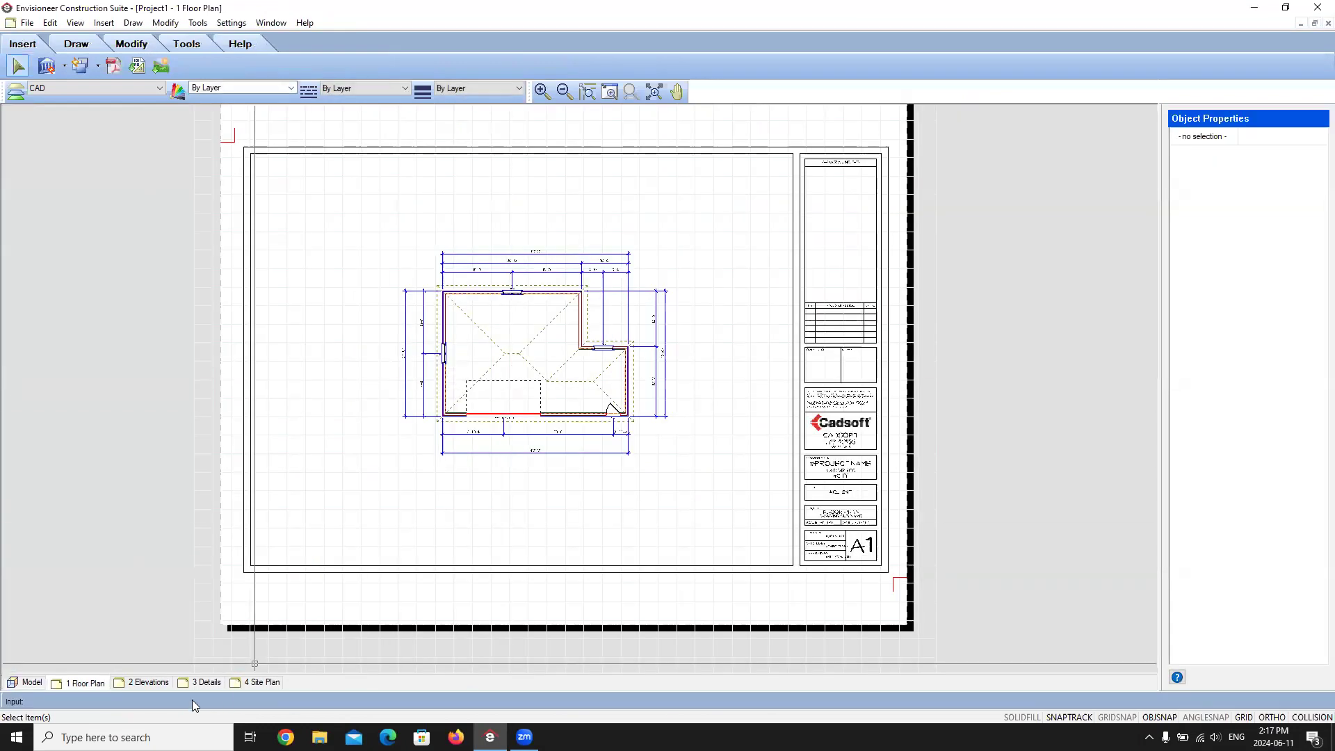
click(147, 683)
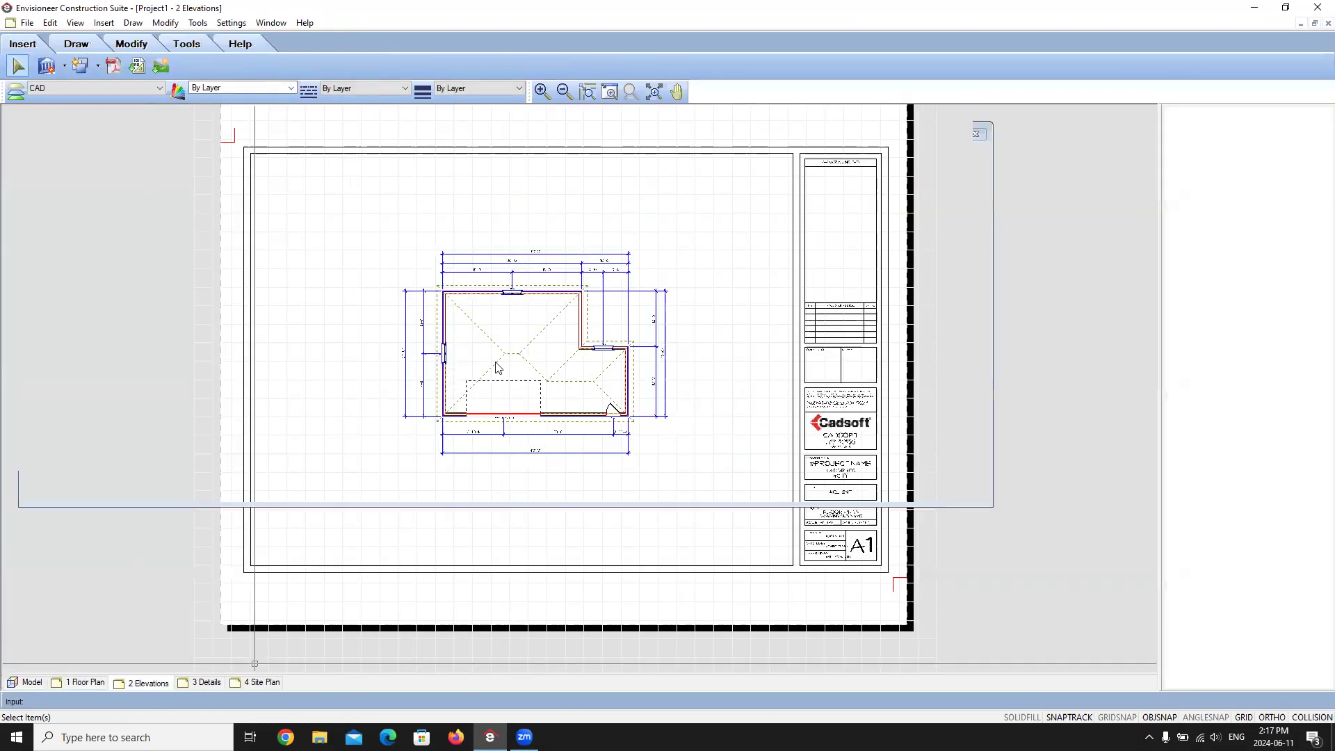
click(64, 66)
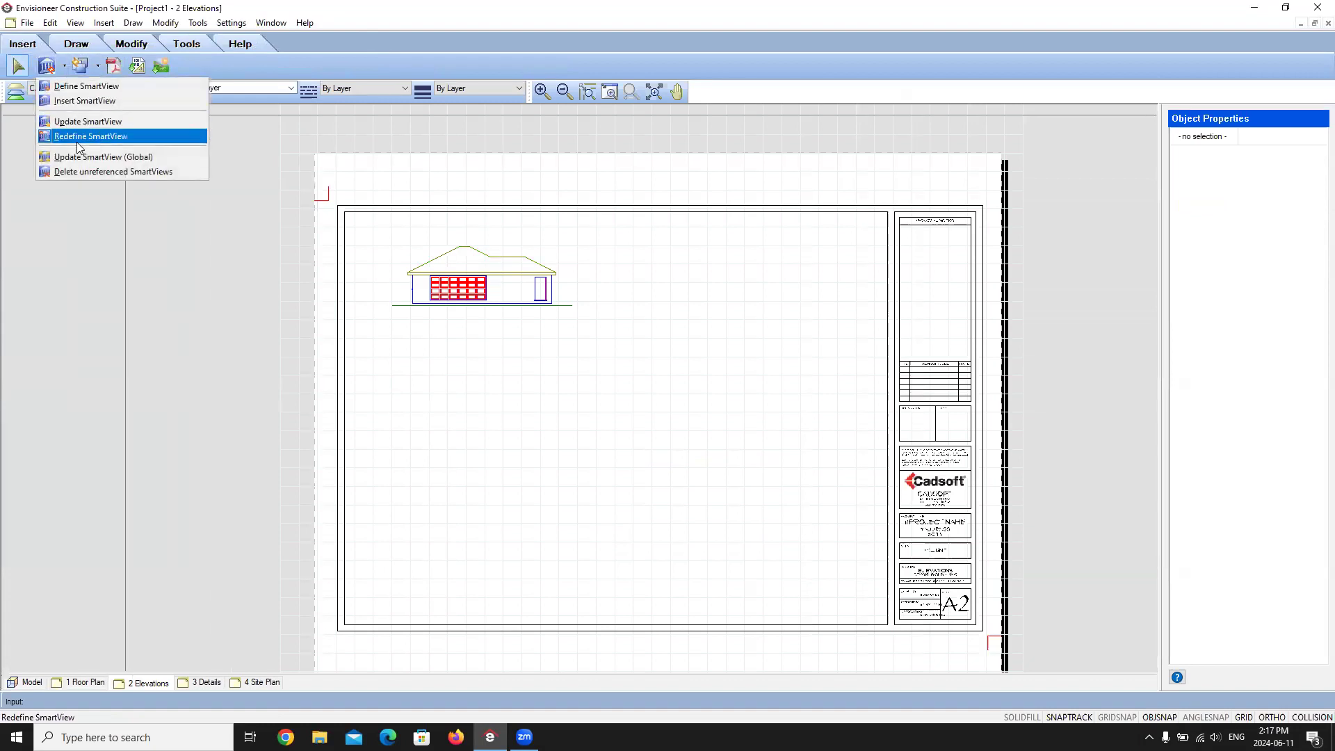
click(87, 87)
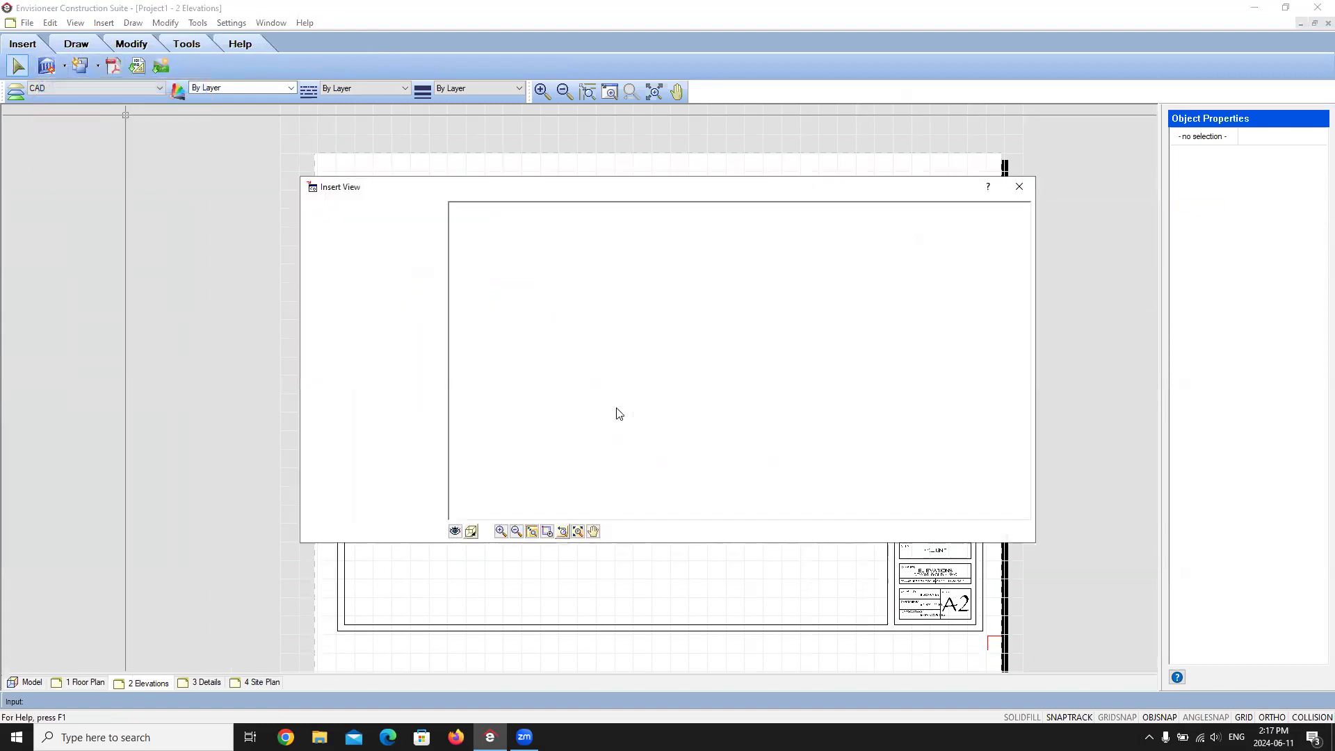
click(374, 233)
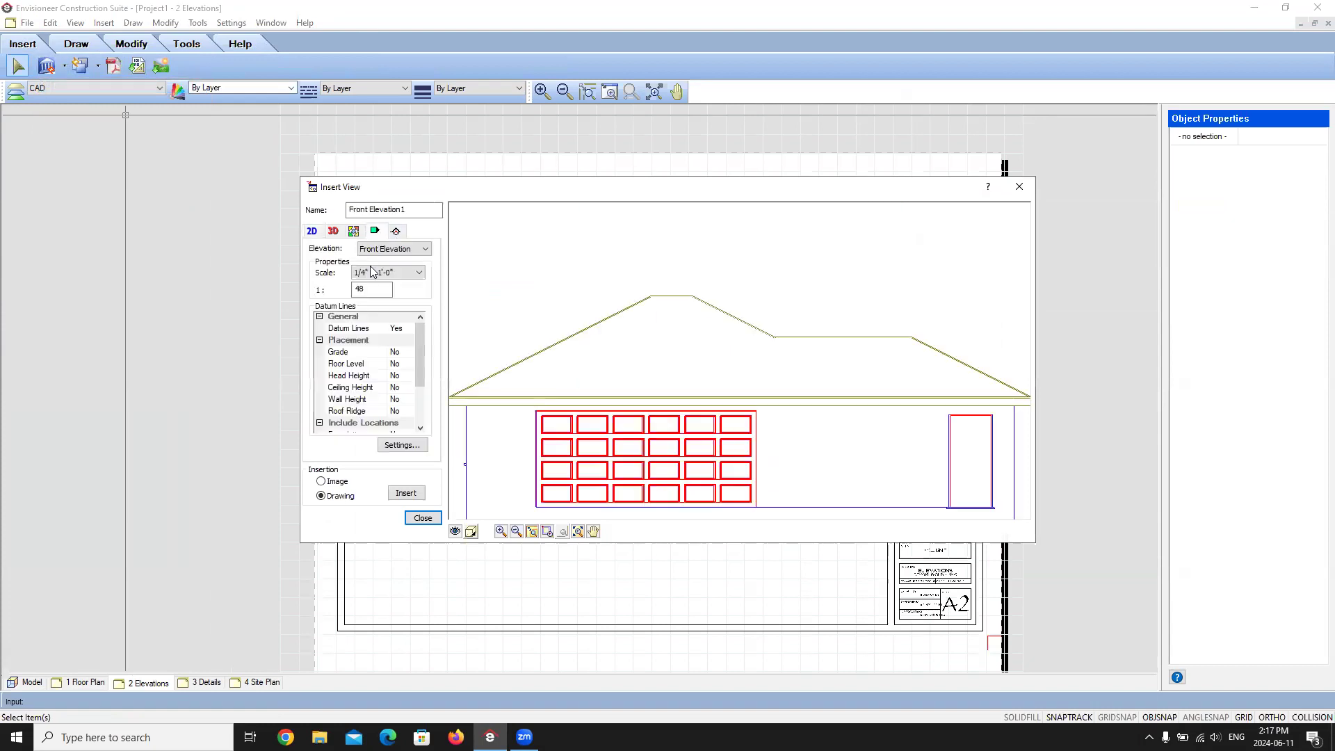
click(516, 532)
click(395, 233)
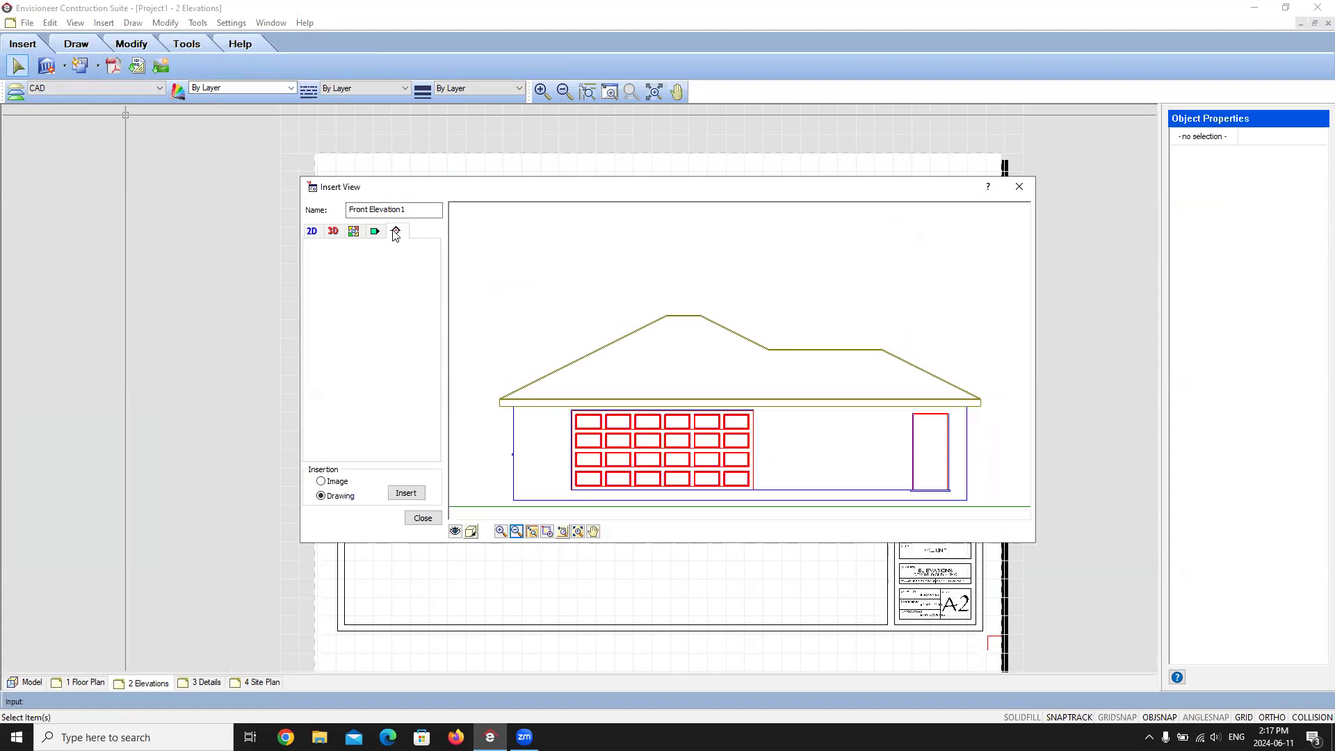
click(518, 532)
click(518, 533)
click(518, 532)
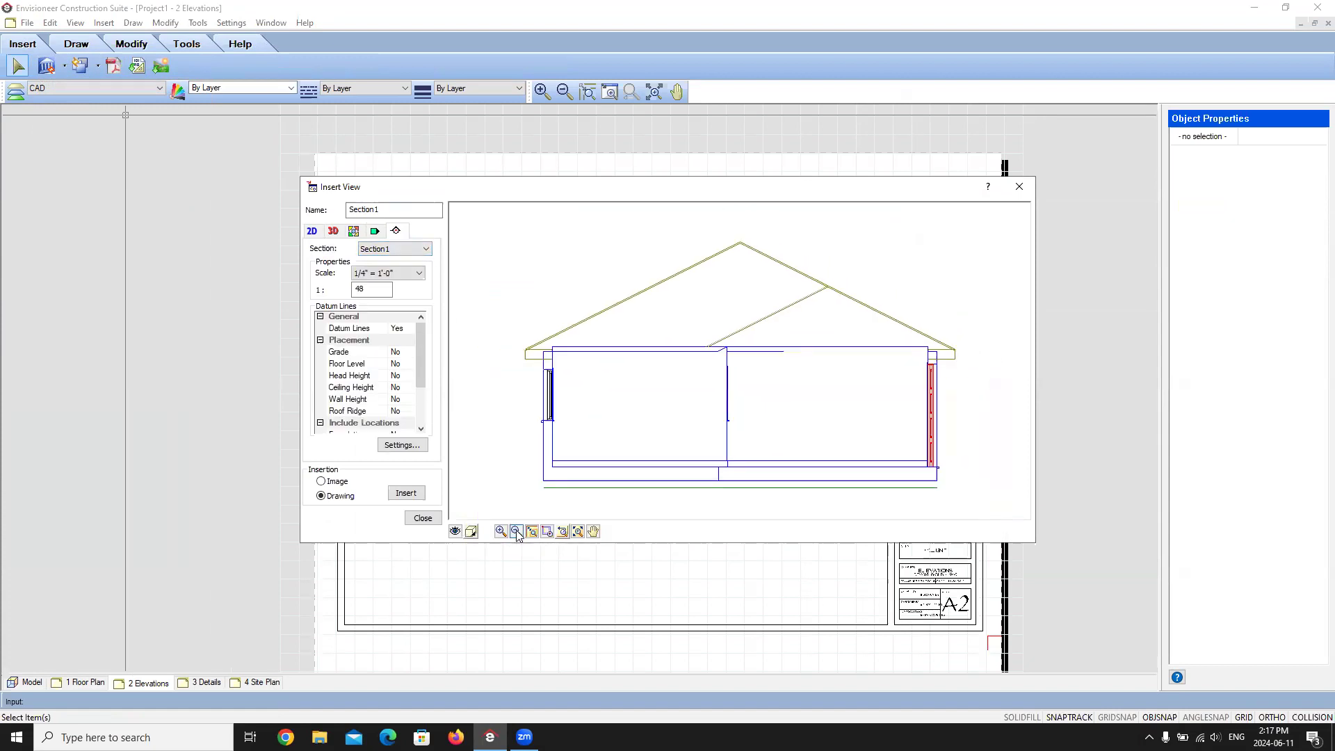
click(406, 493)
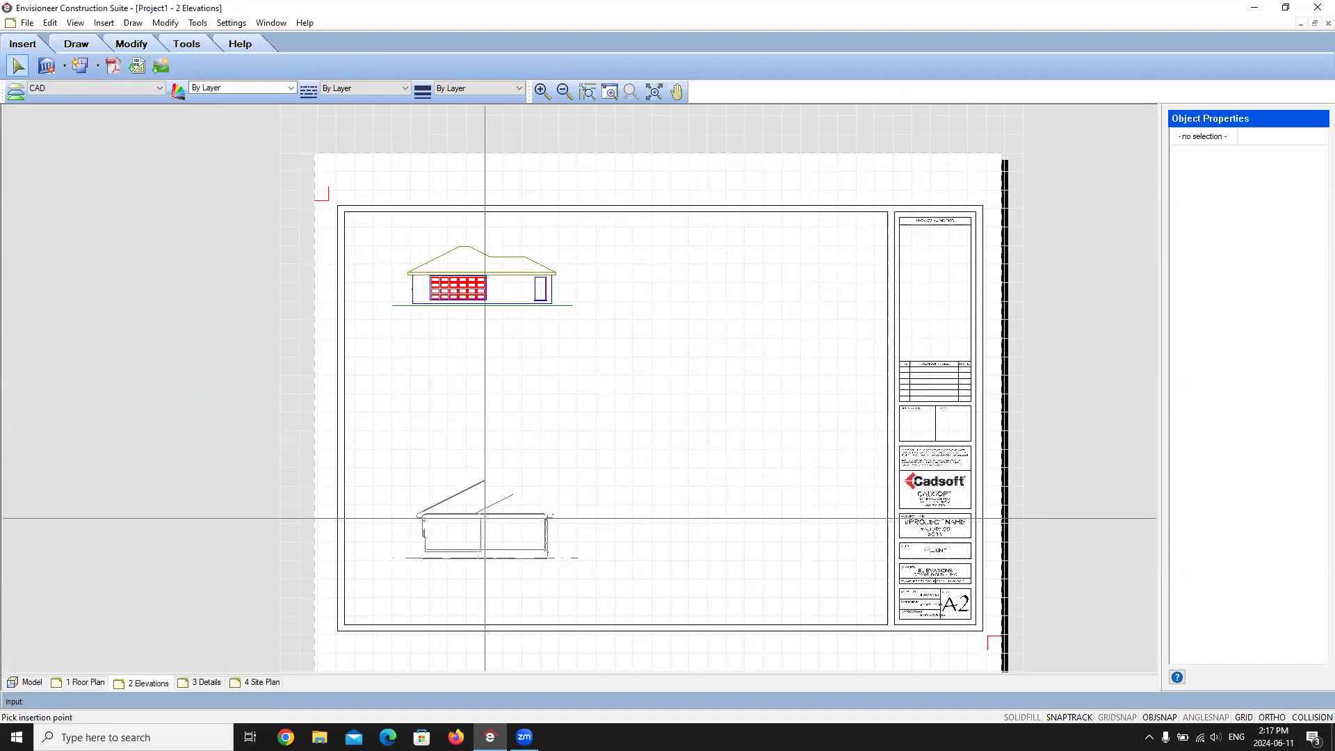
click(485, 518)
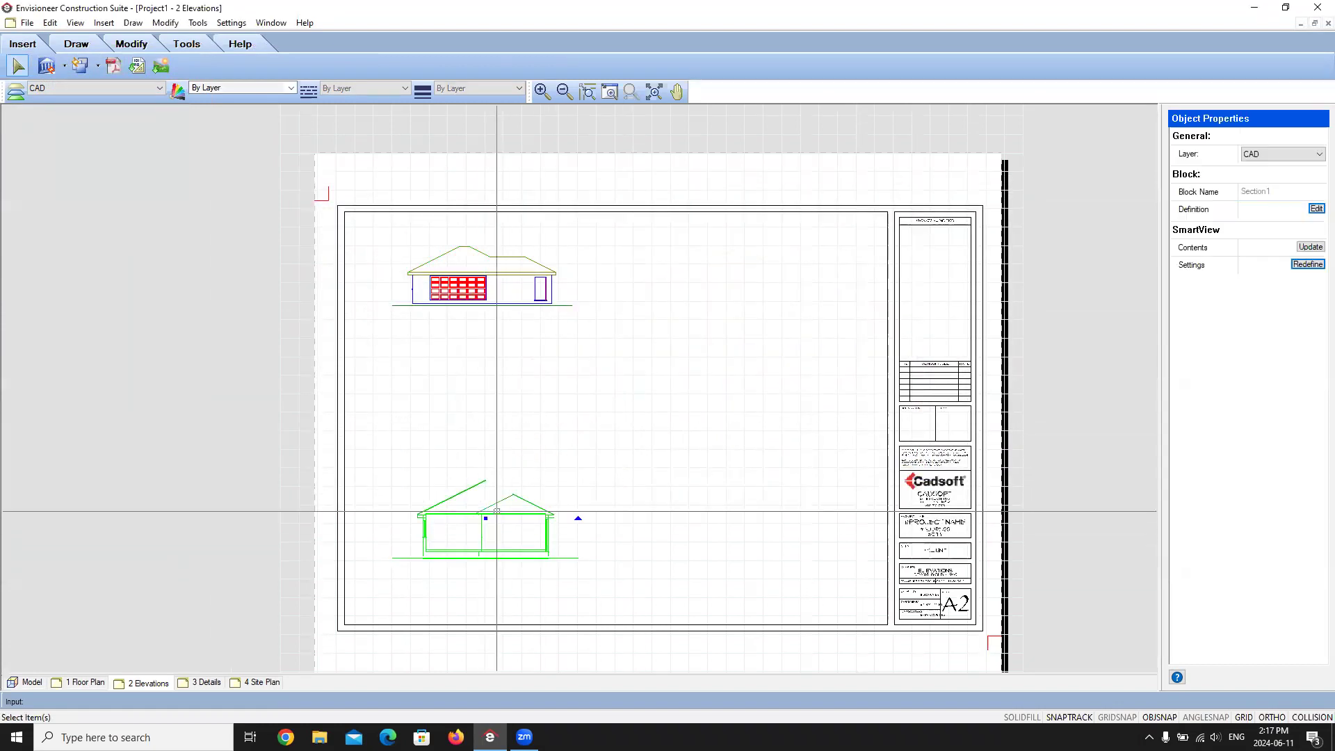
Open the Section1 SmartView for redefinition and update it at 1/4" = 1'-0" scale
click(1307, 264)
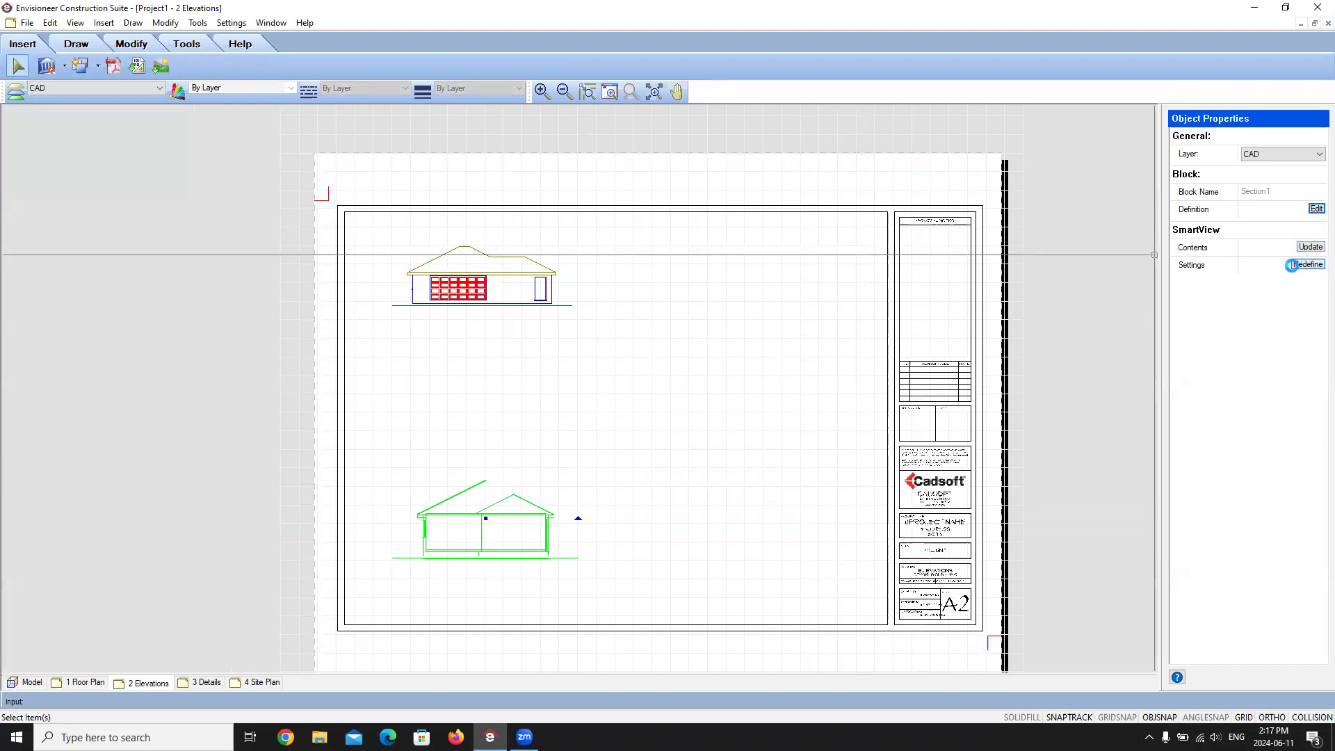
click(419, 273)
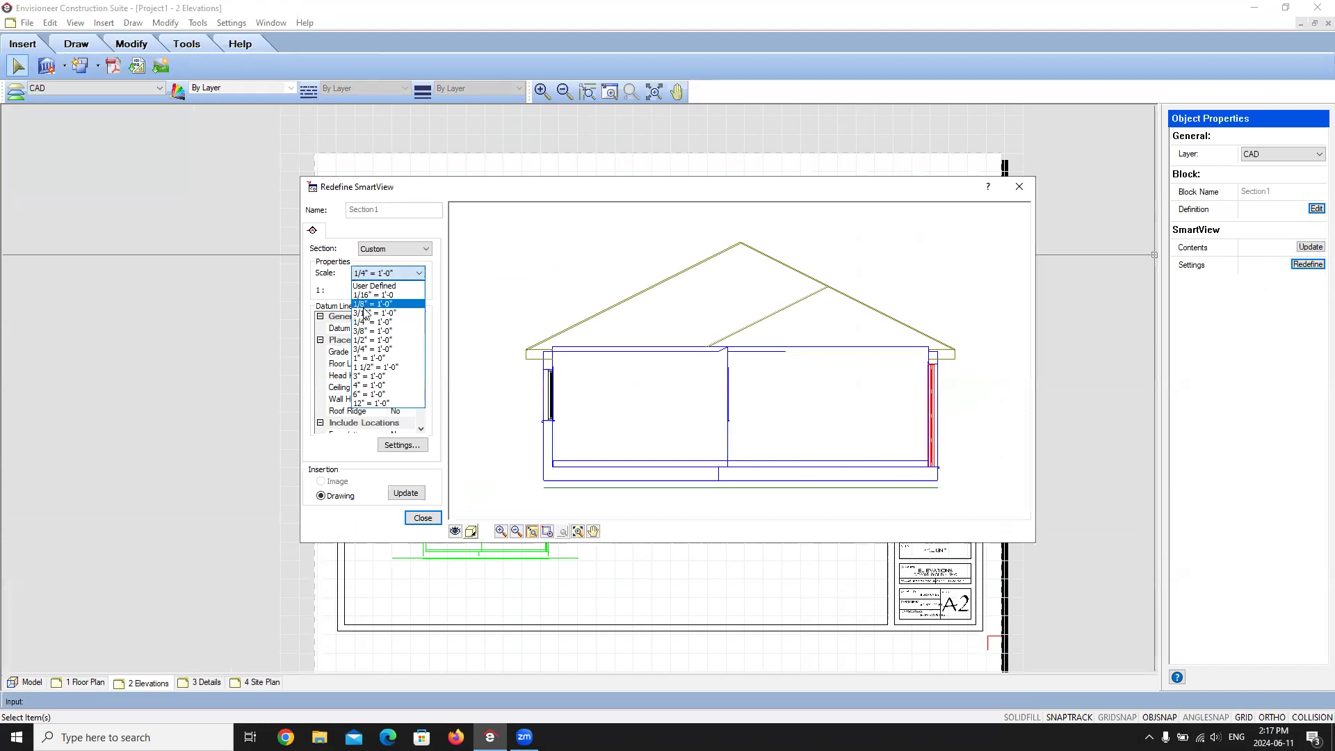
click(409, 505)
click(416, 493)
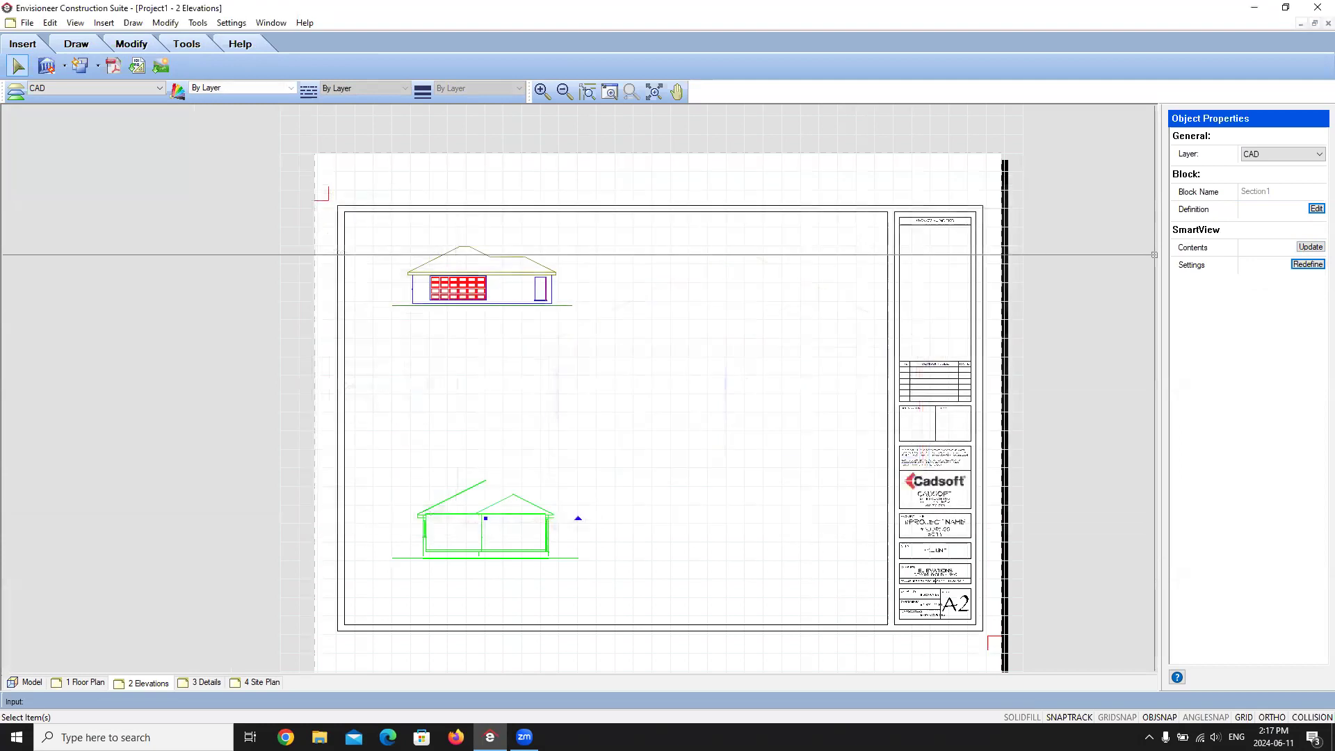
Redefine the Front Elevation SmartView at 1/4" = 1'-0" scale and update it on the sheet
click(520, 274)
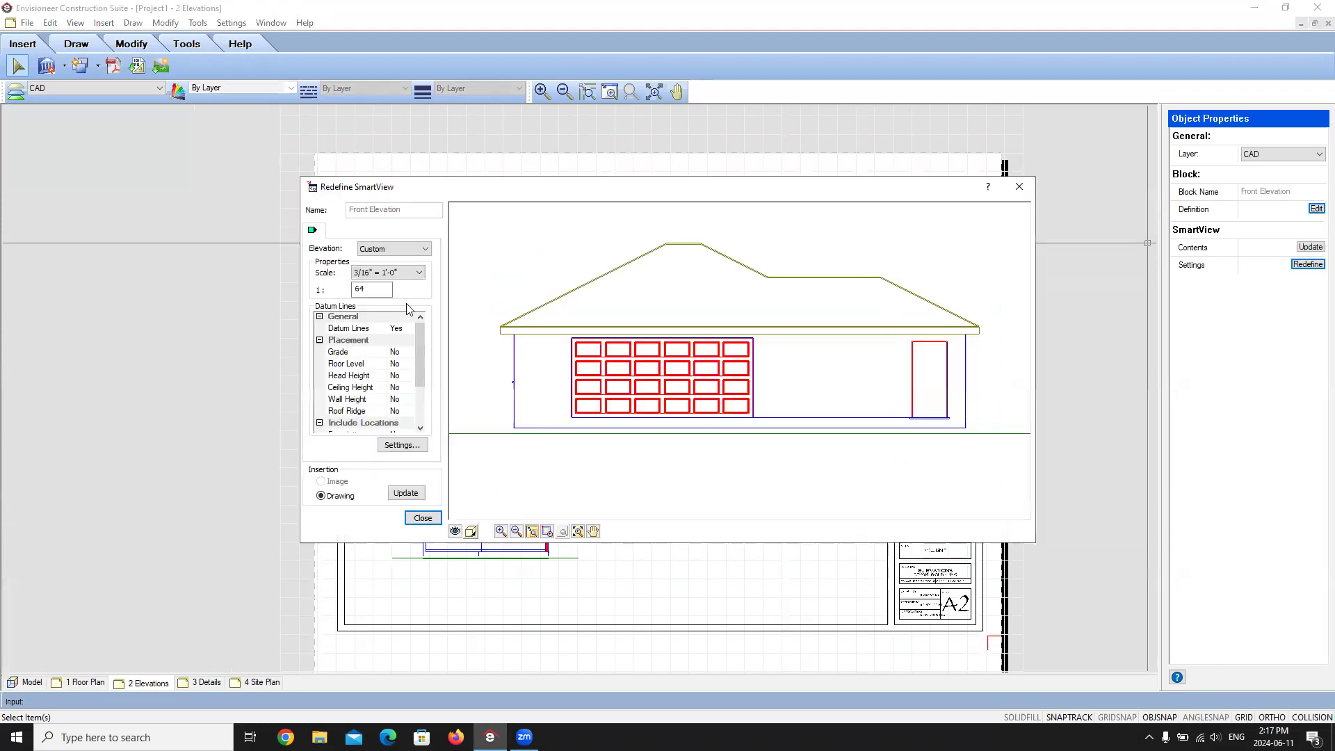
click(419, 272)
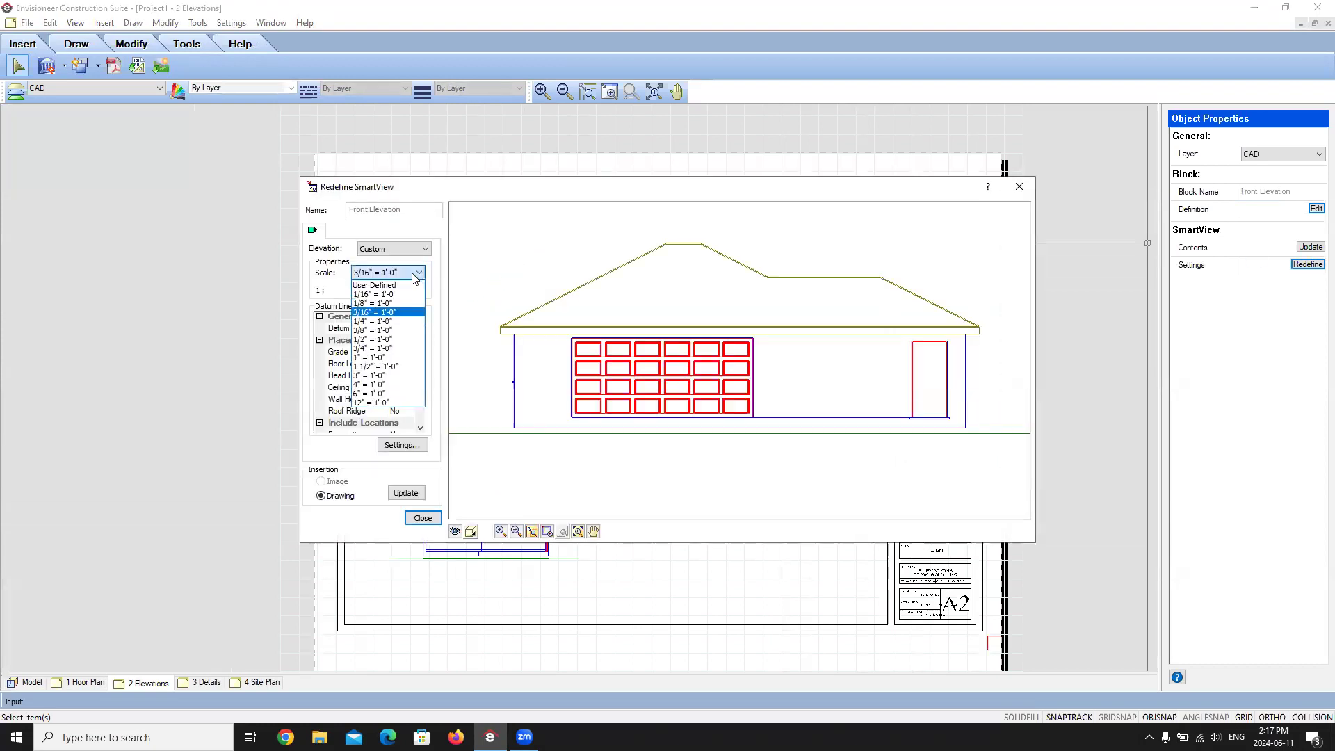
click(379, 320)
click(406, 492)
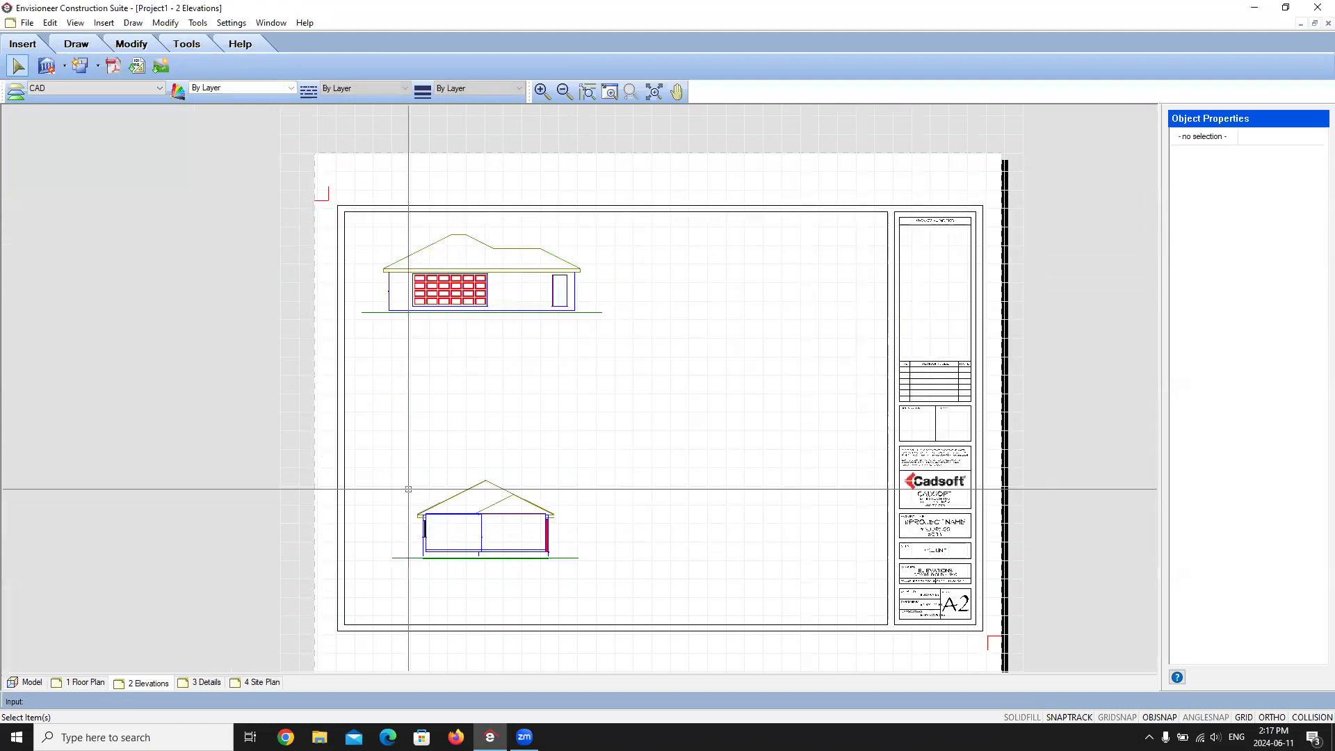
Return the Front Elevation SmartView to 3/16" = 1'-0" scale and update it on the sheet
click(489, 271)
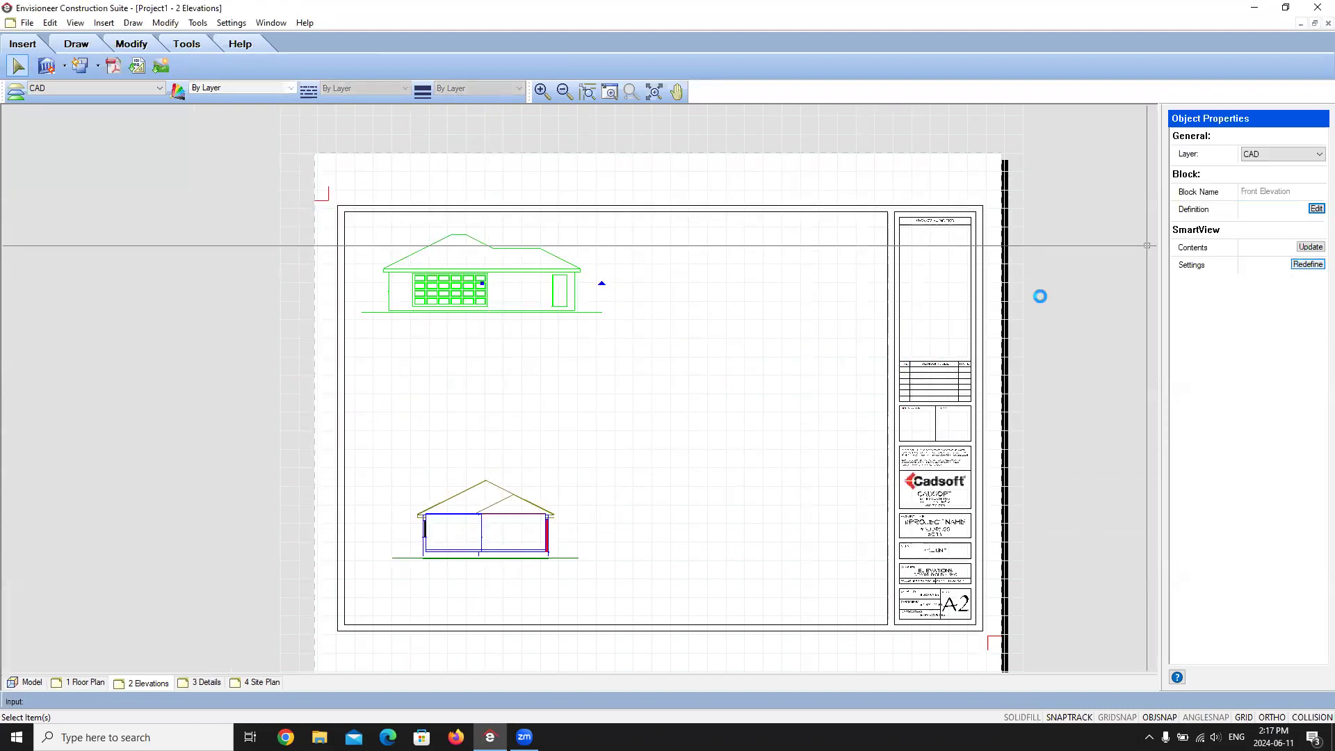
click(420, 273)
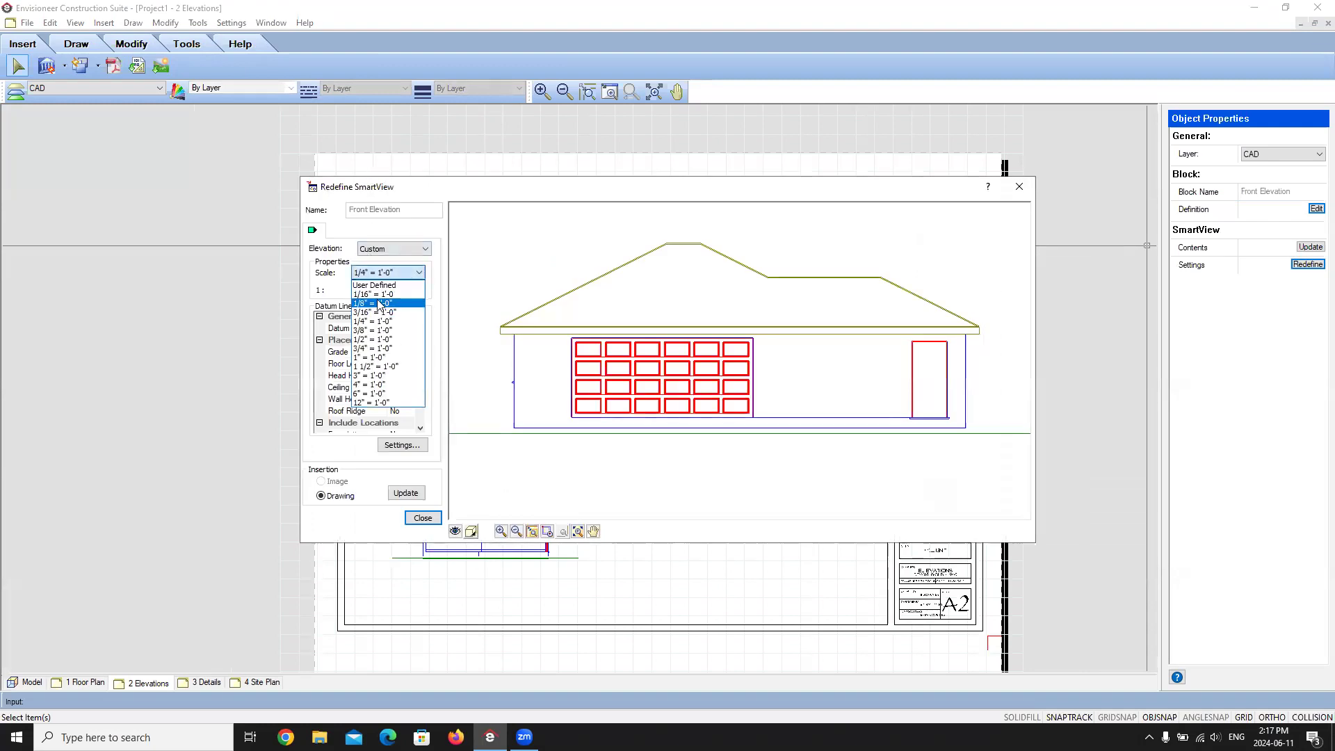
click(379, 310)
click(406, 492)
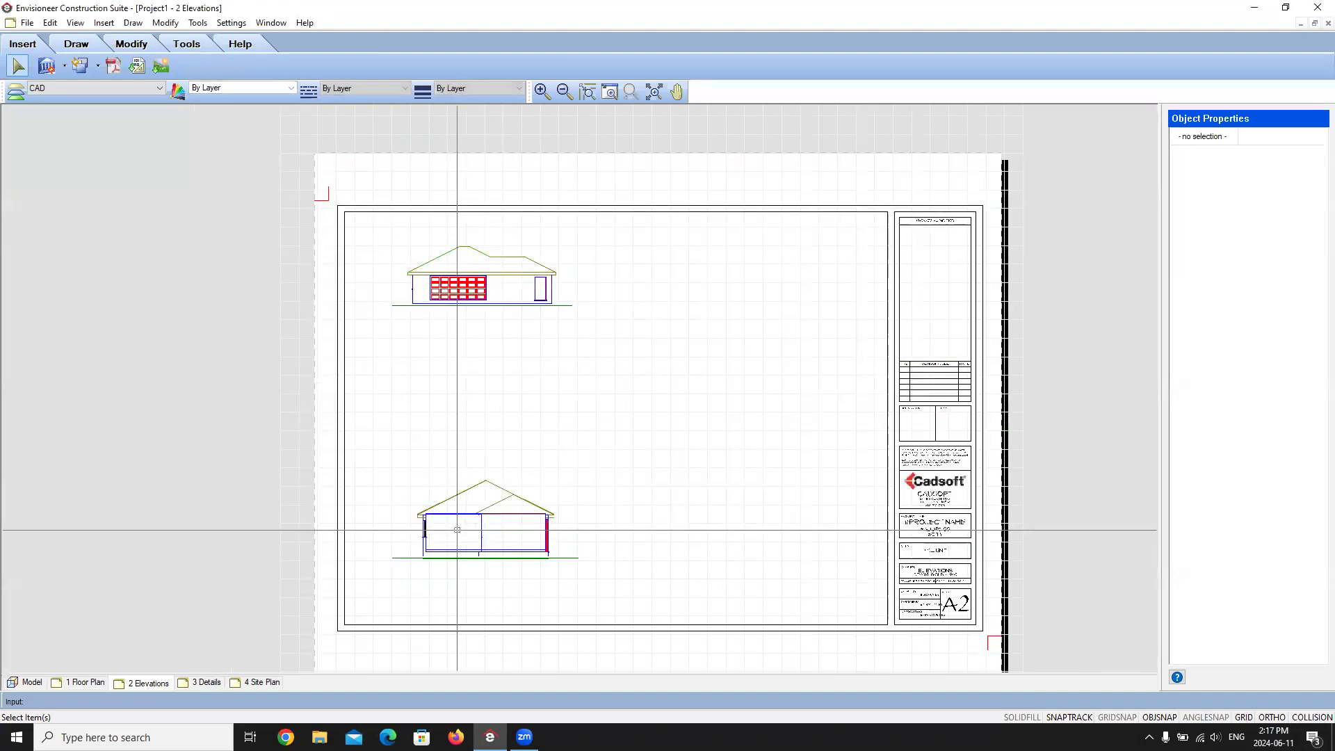
Move the Section1 view straight up on the elevations sheet, closer beneath the front elevation, and inspect the layout
click(471, 524)
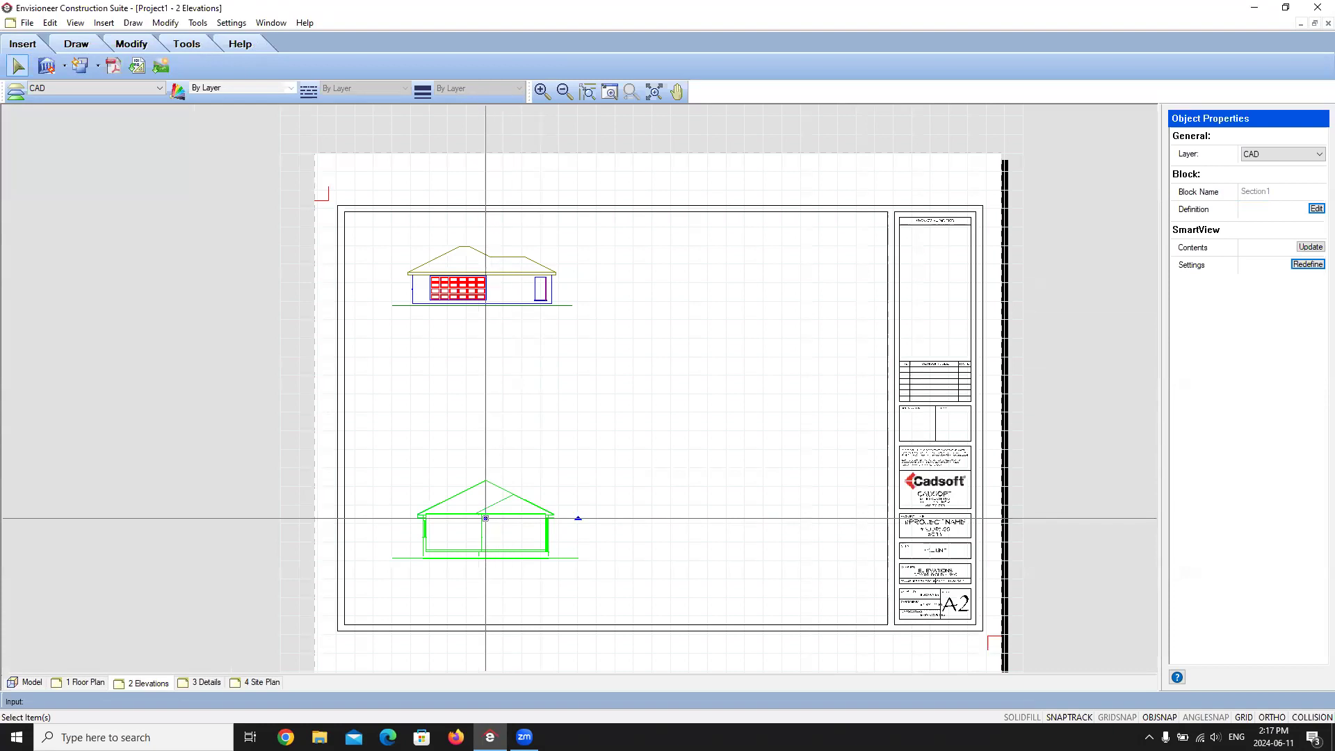
drag(485, 518, 485, 446)
click(623, 469)
scroll(473, 484, up, 3)
scroll(474, 485, down, 3)
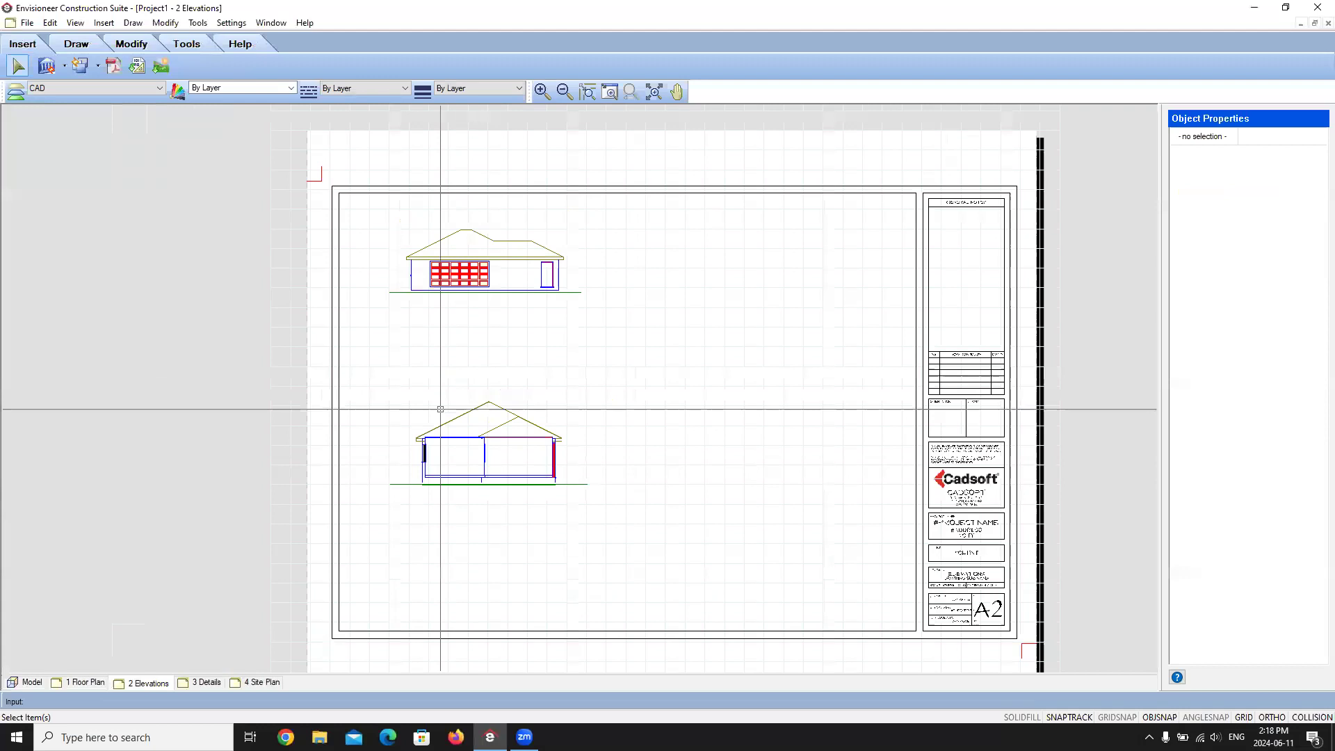
Place the text FRONT ELEVATION in the Notes style just below the front elevation's ground line, near its left end
click(197, 23)
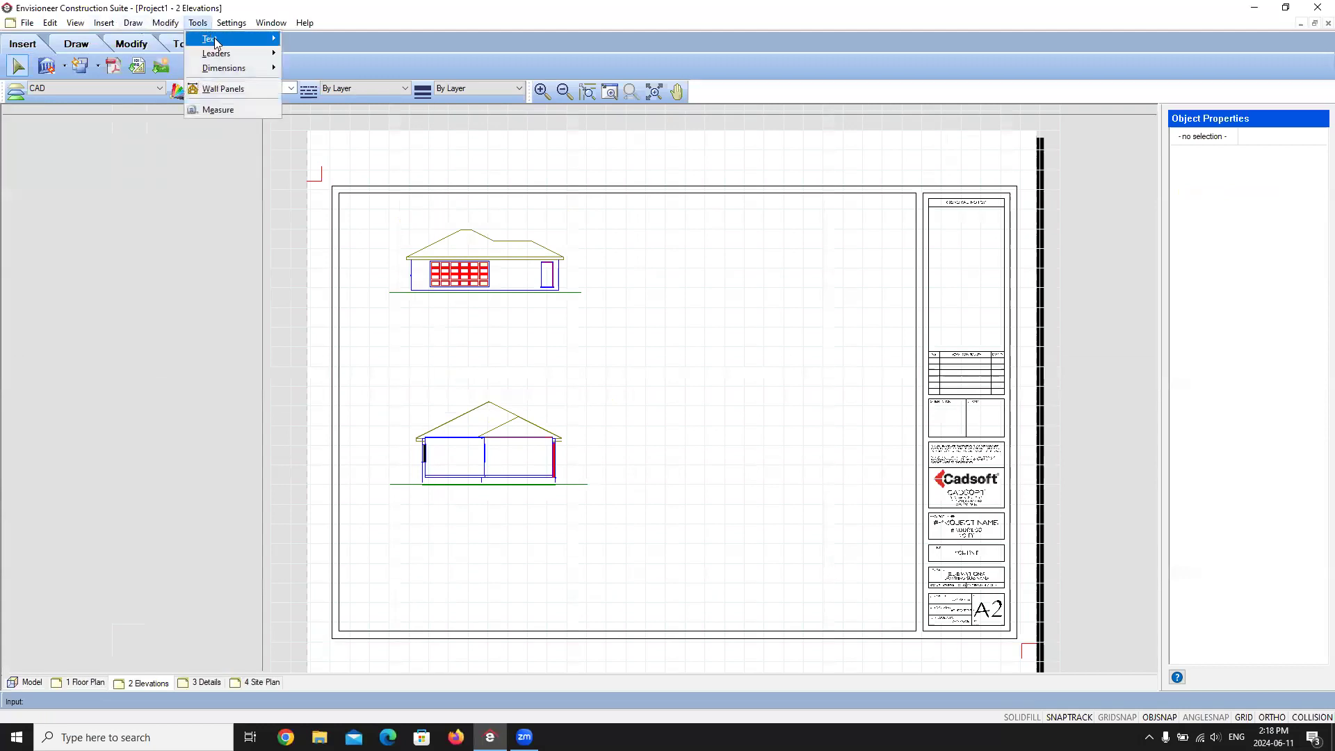
mouse_move(220, 43)
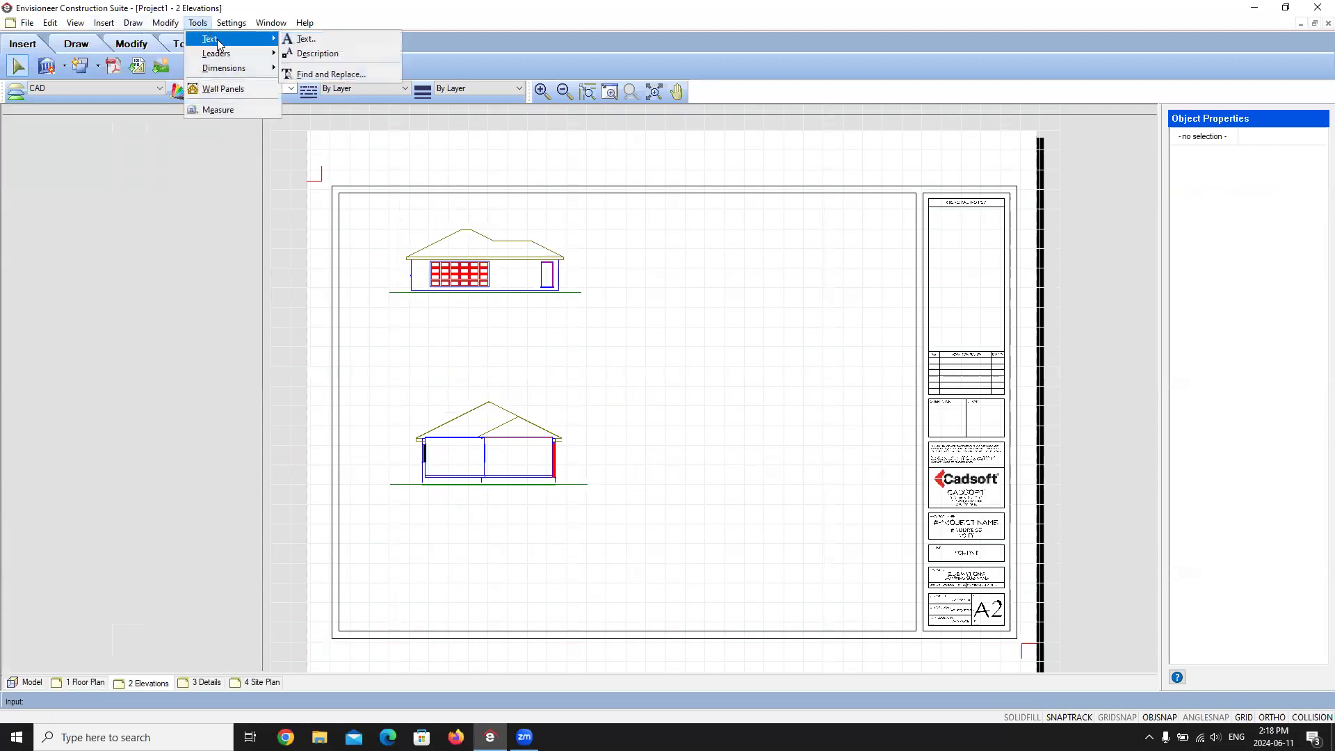
click(314, 43)
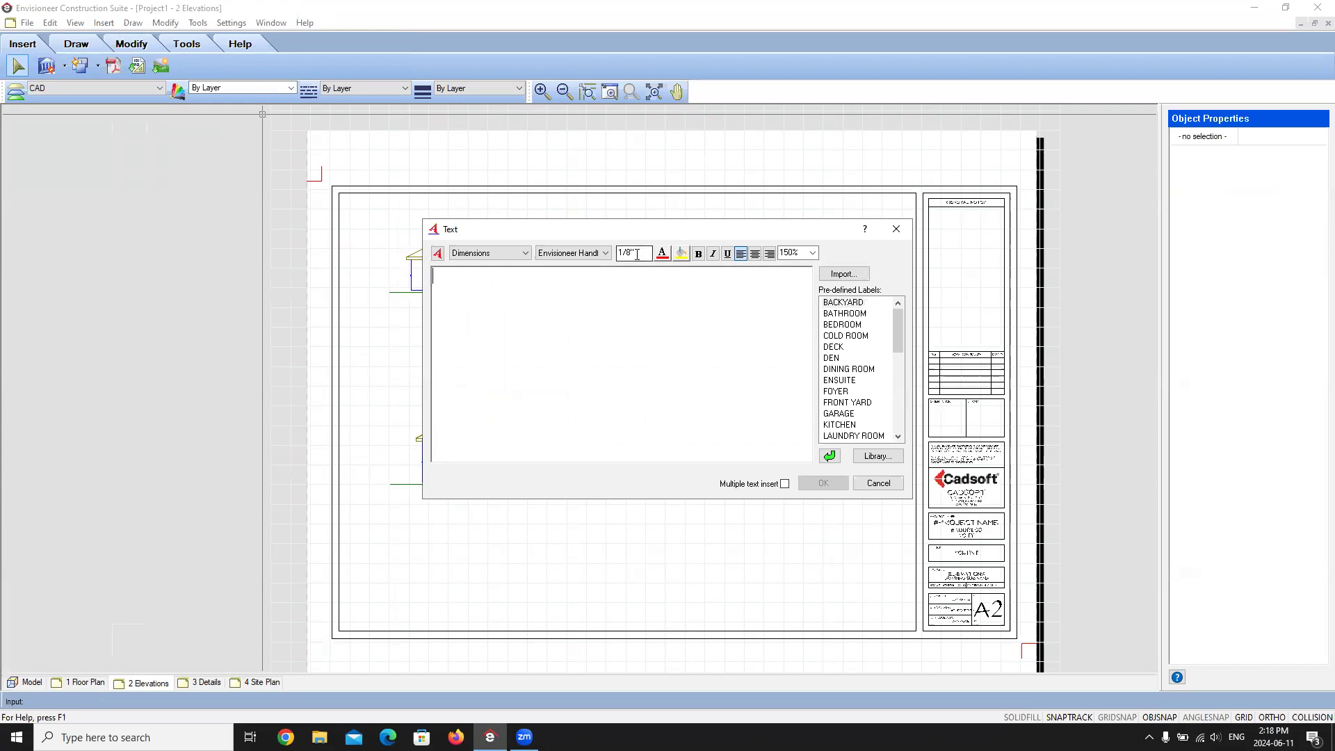
drag(636, 251, 605, 272)
click(524, 253)
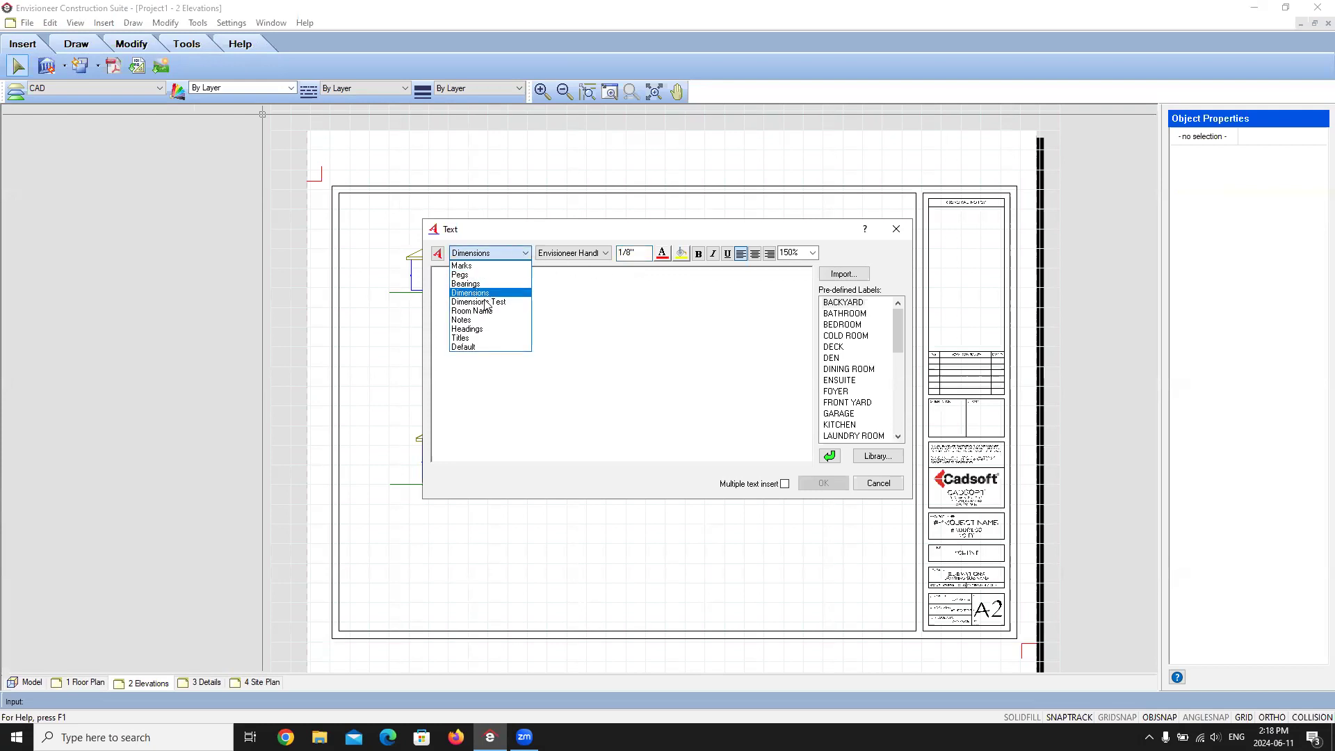
click(472, 323)
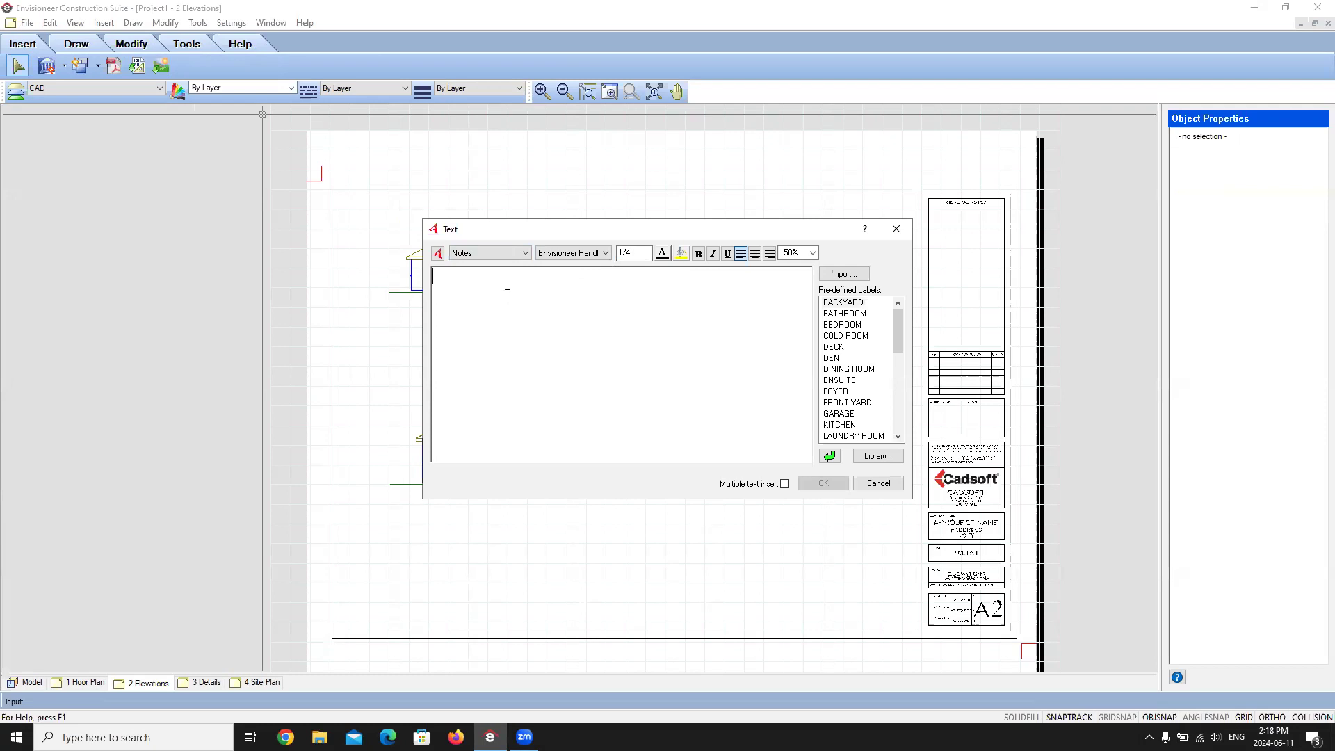
text(FRONT ELEVATION)
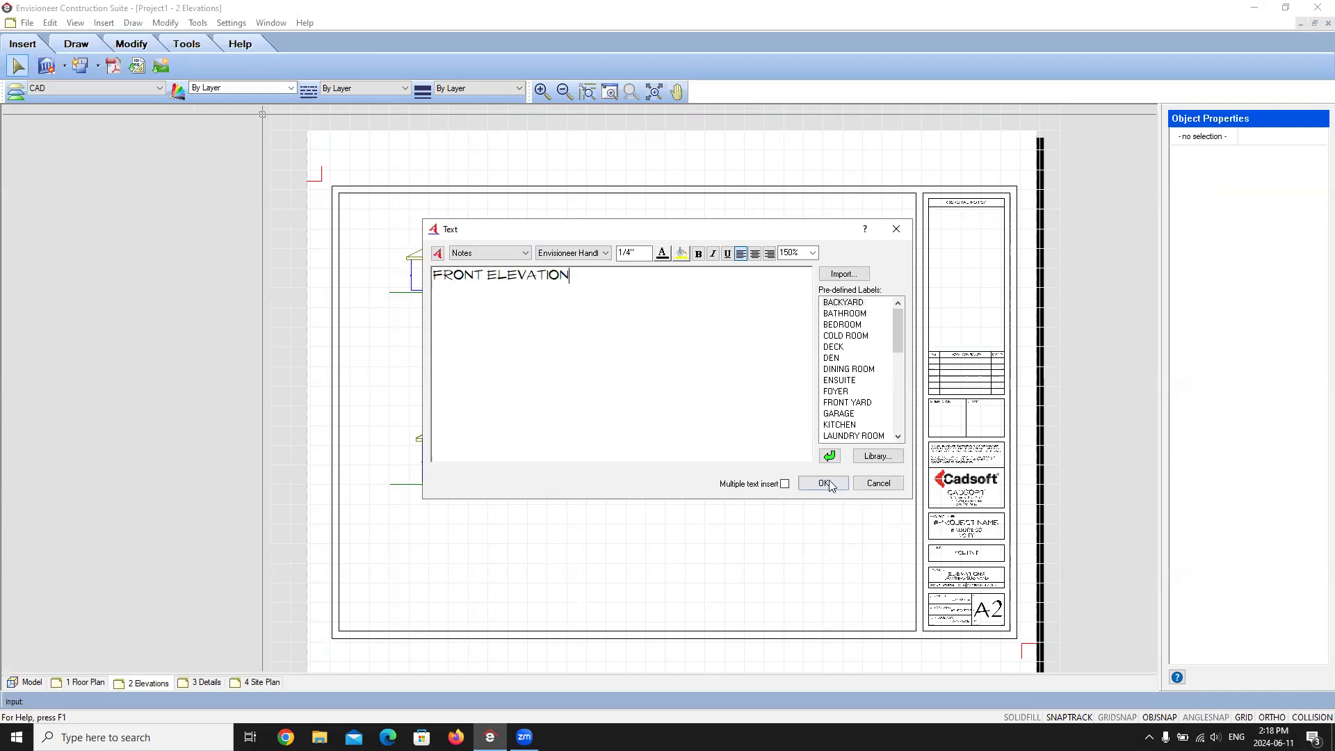
click(827, 484)
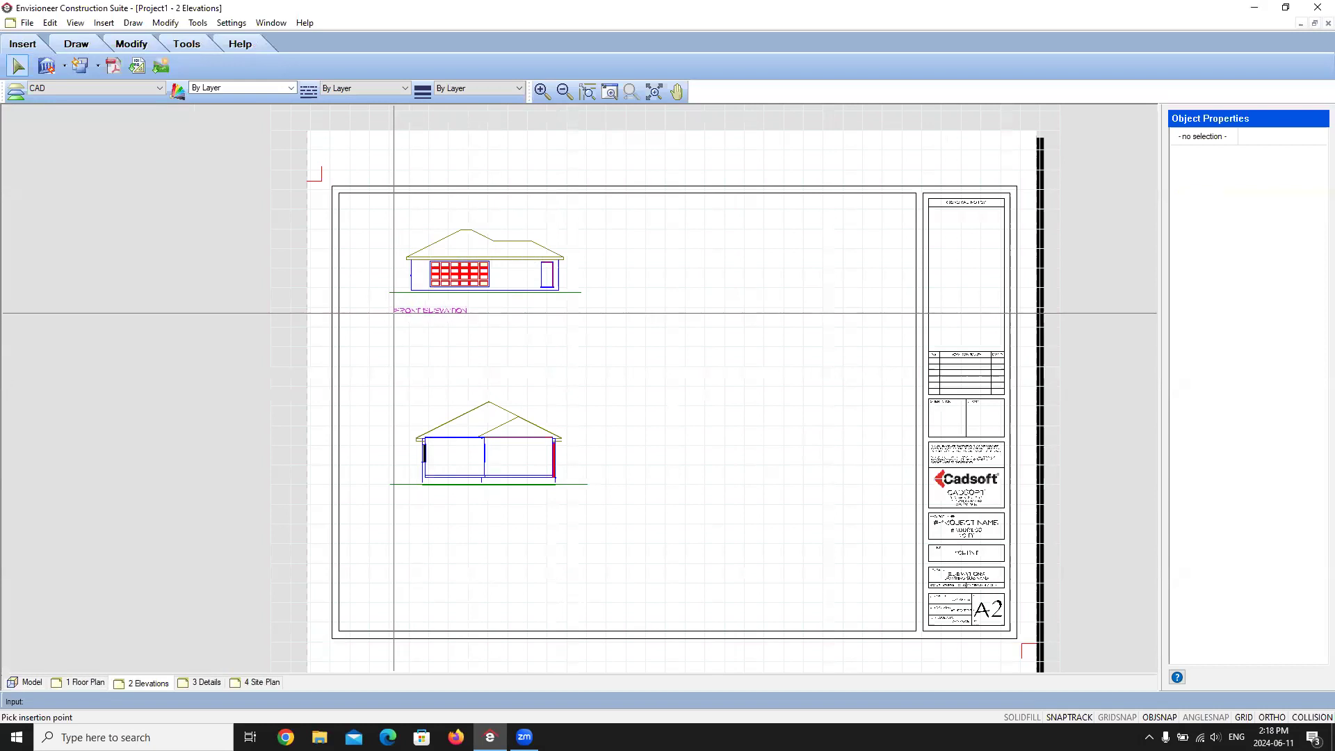
click(391, 313)
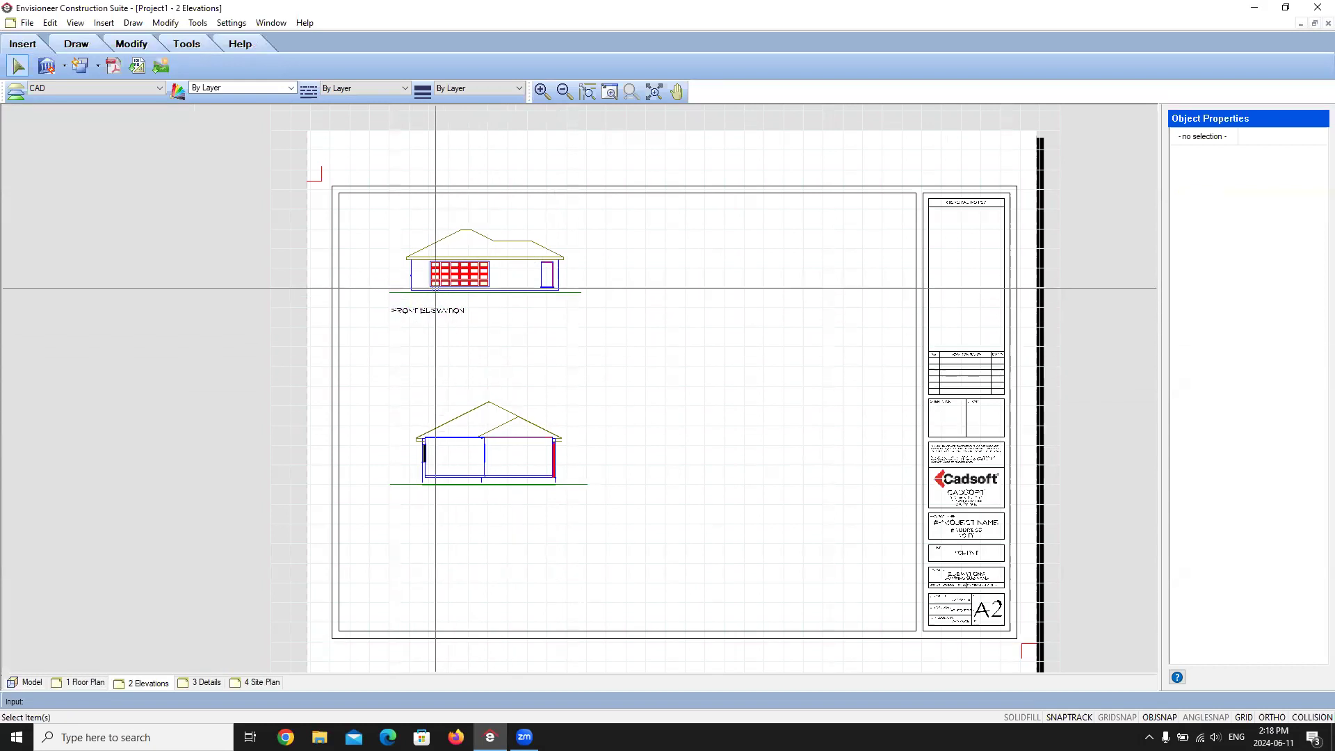
Duplicate the FRONT ELEVATION label once, placing the copy directly to its right on the same line
scroll(435, 287, up, 5)
scroll(441, 289, down, 3)
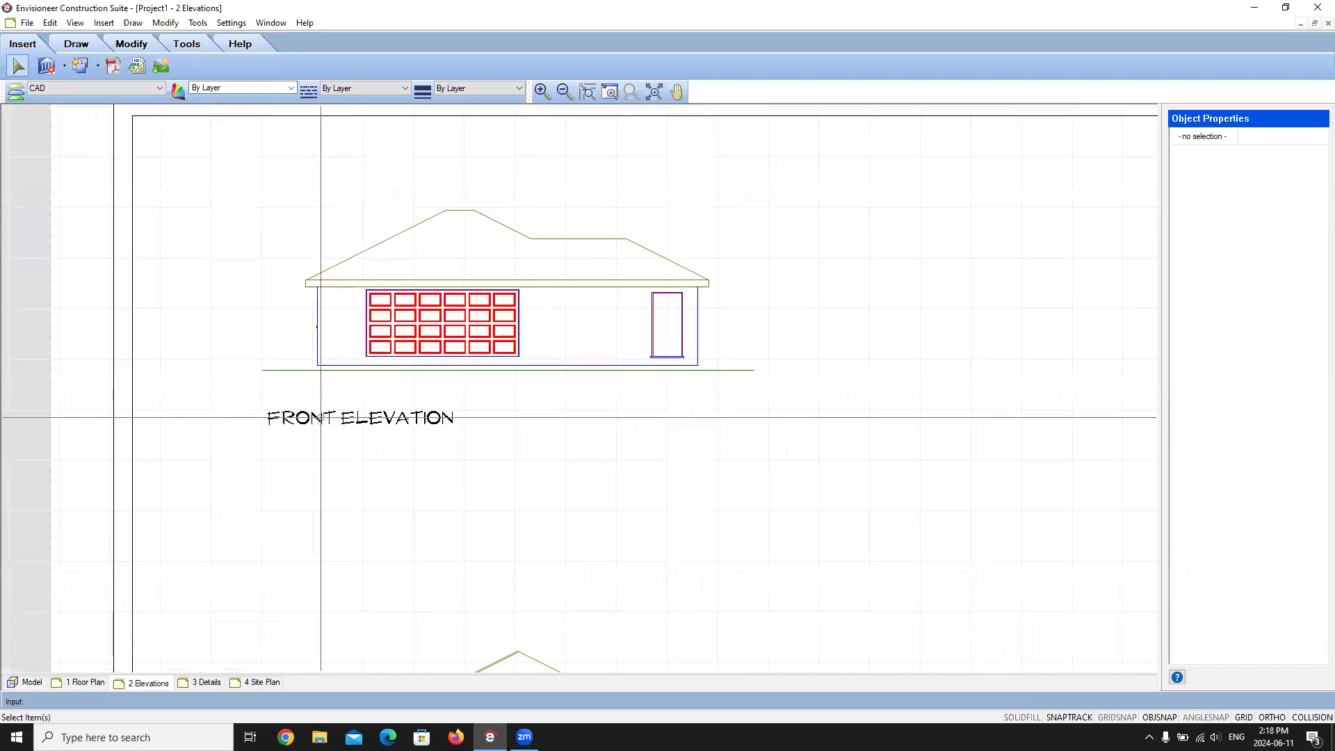
click(348, 417)
right_click(344, 420)
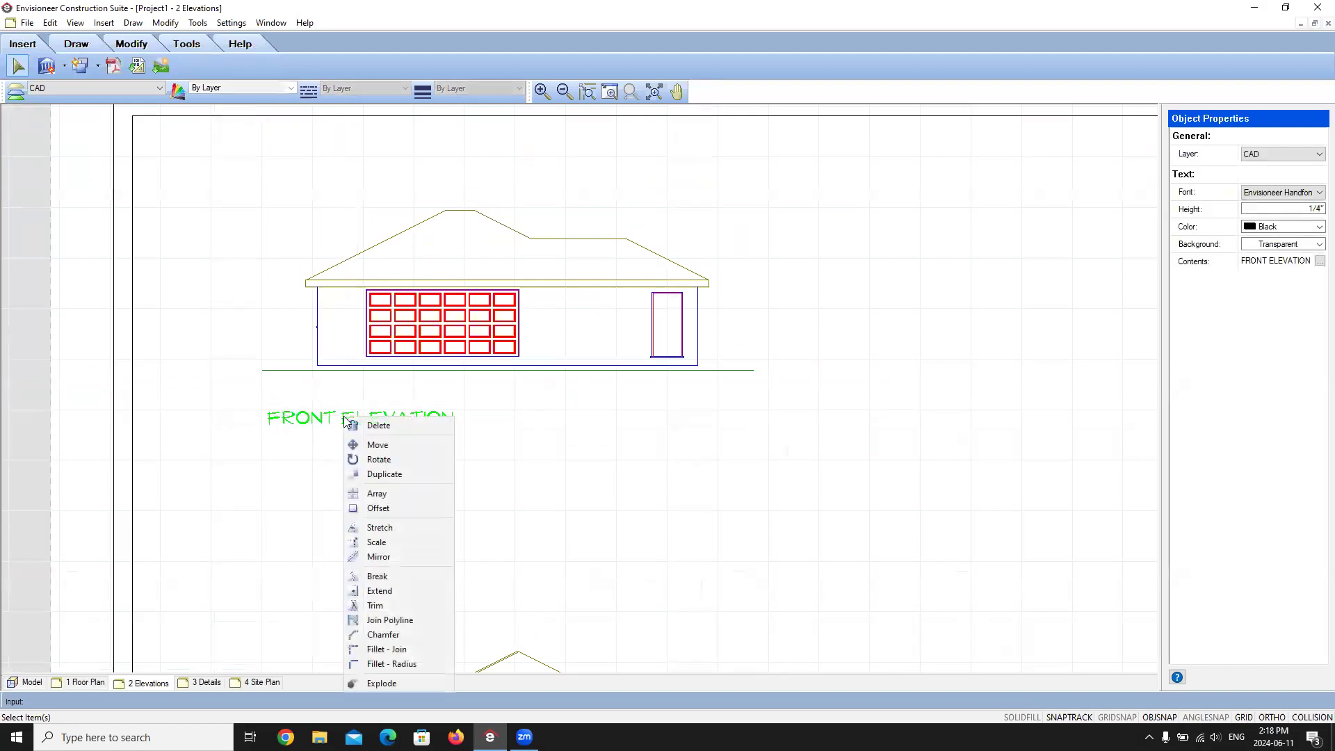
click(383, 474)
click(355, 416)
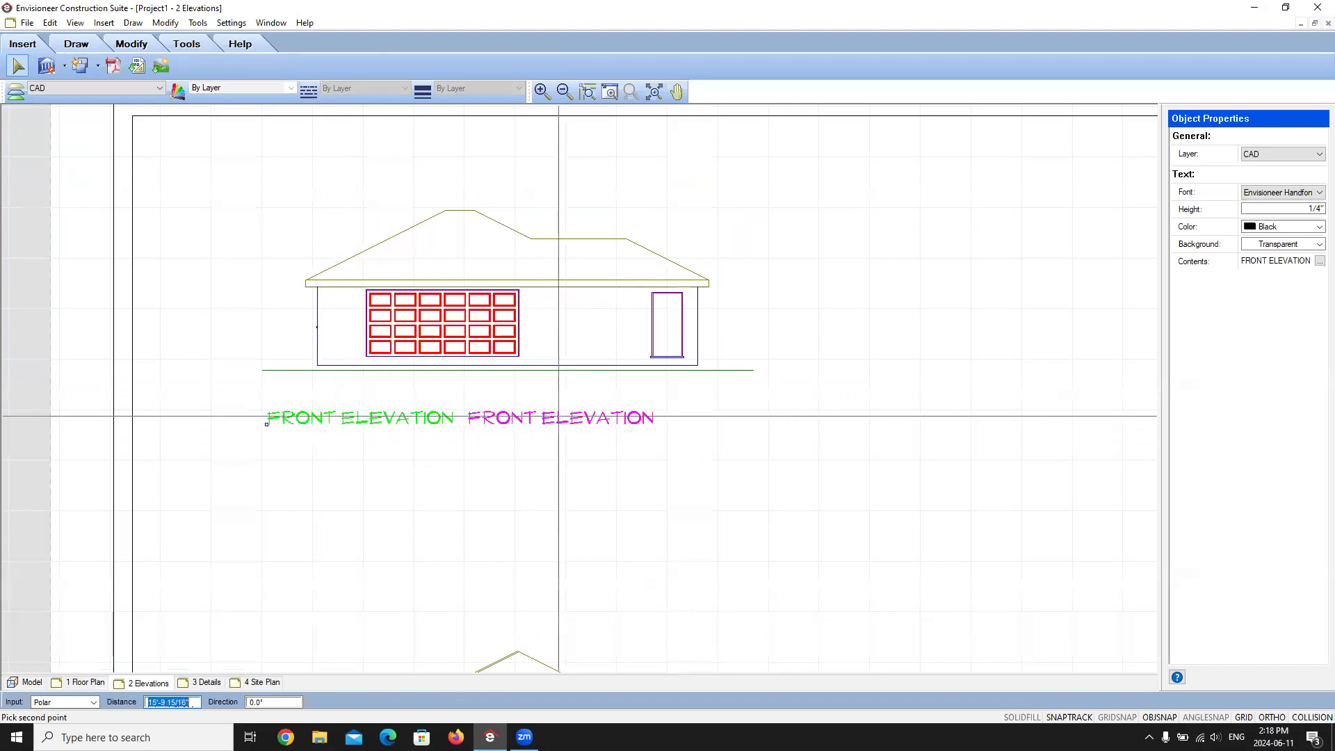
click(554, 415)
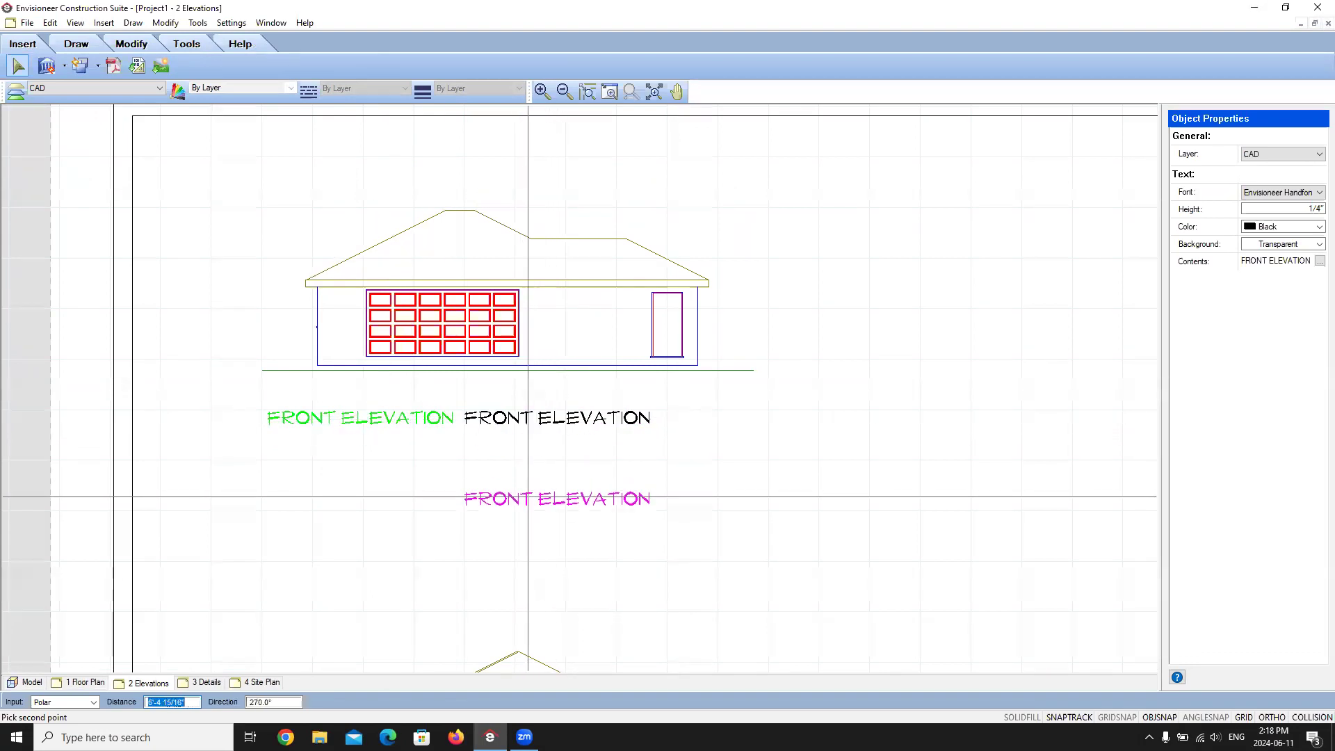
key(Escape)
Change the duplicated label to the Dimensions text style and reword it as SCALE: 3/16" = 1'-0"
double_click(530, 411)
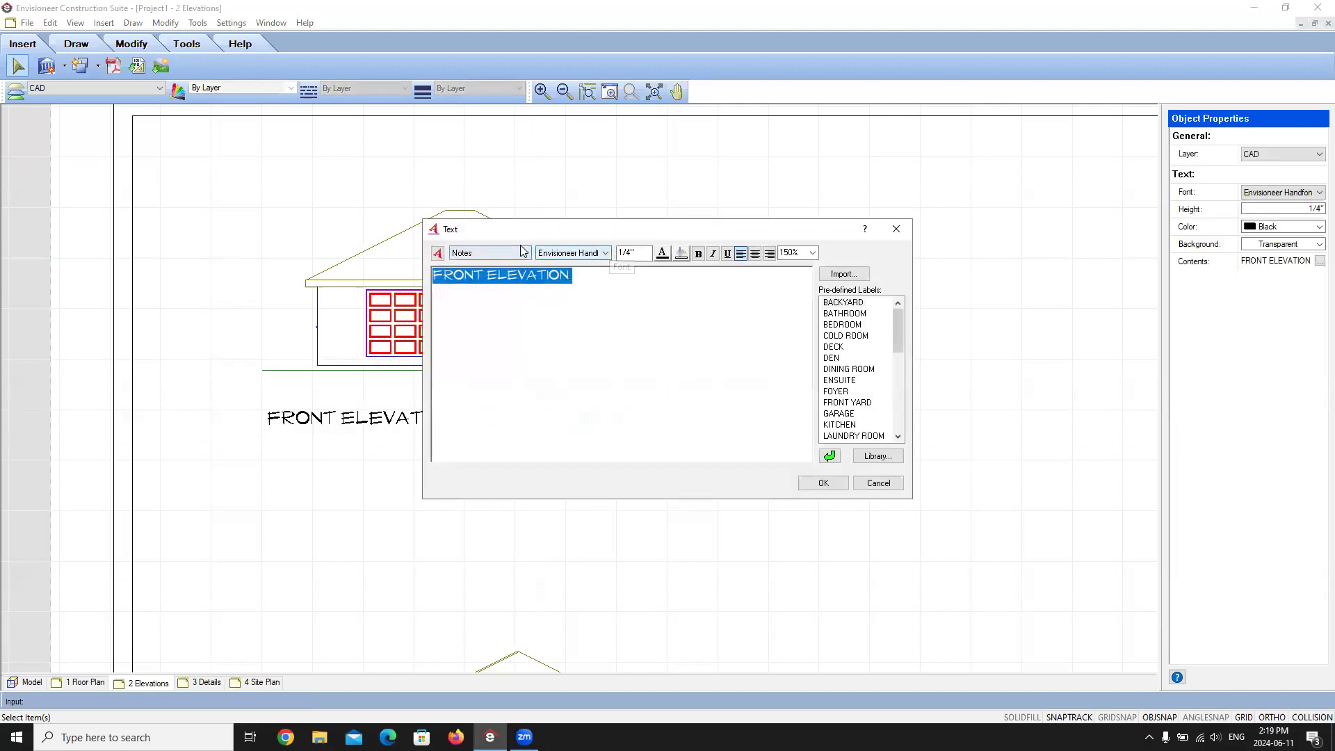
click(490, 253)
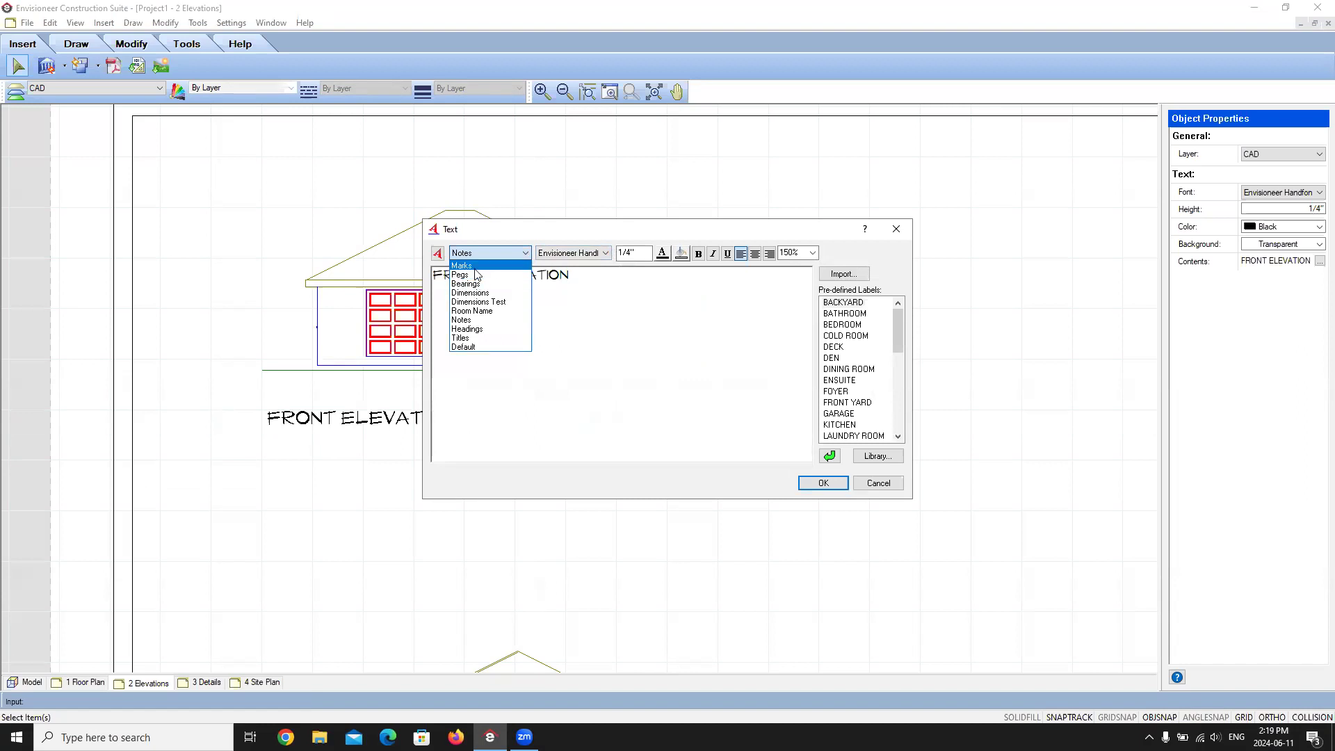
click(462, 266)
click(487, 253)
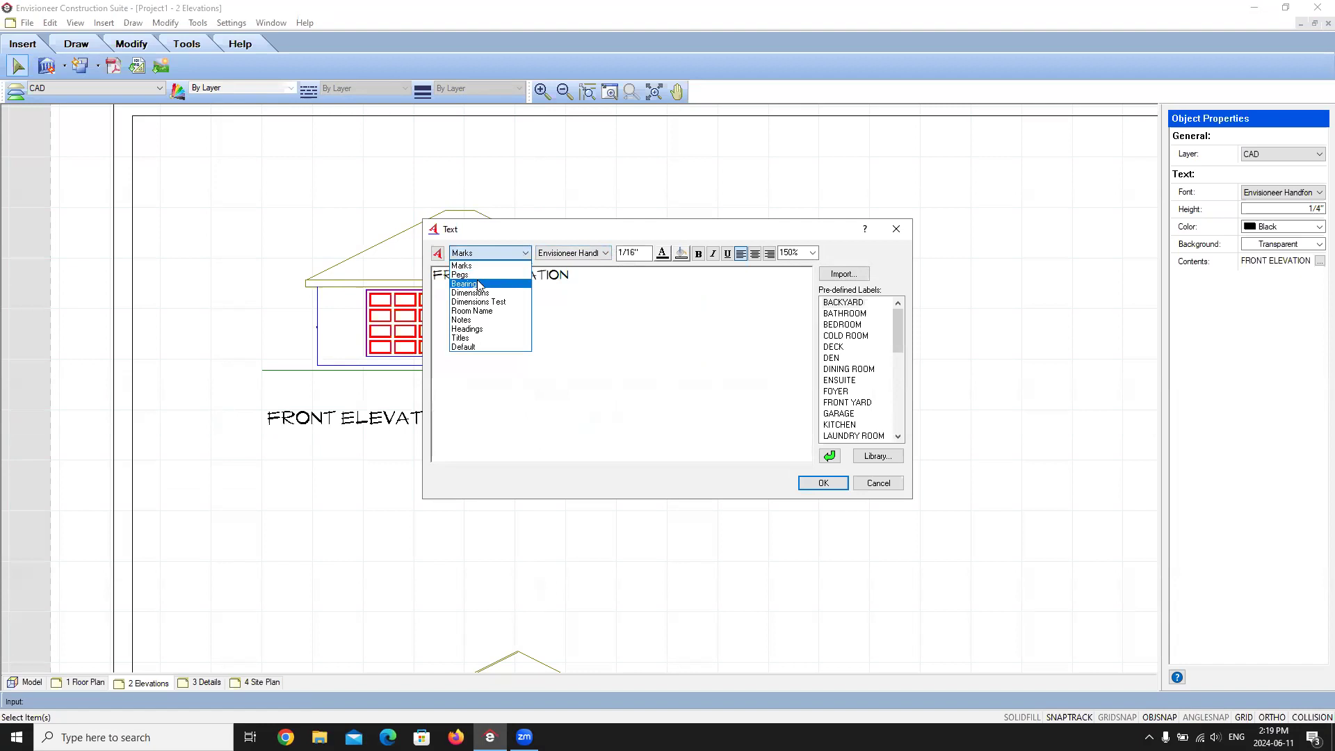
click(479, 284)
click(517, 254)
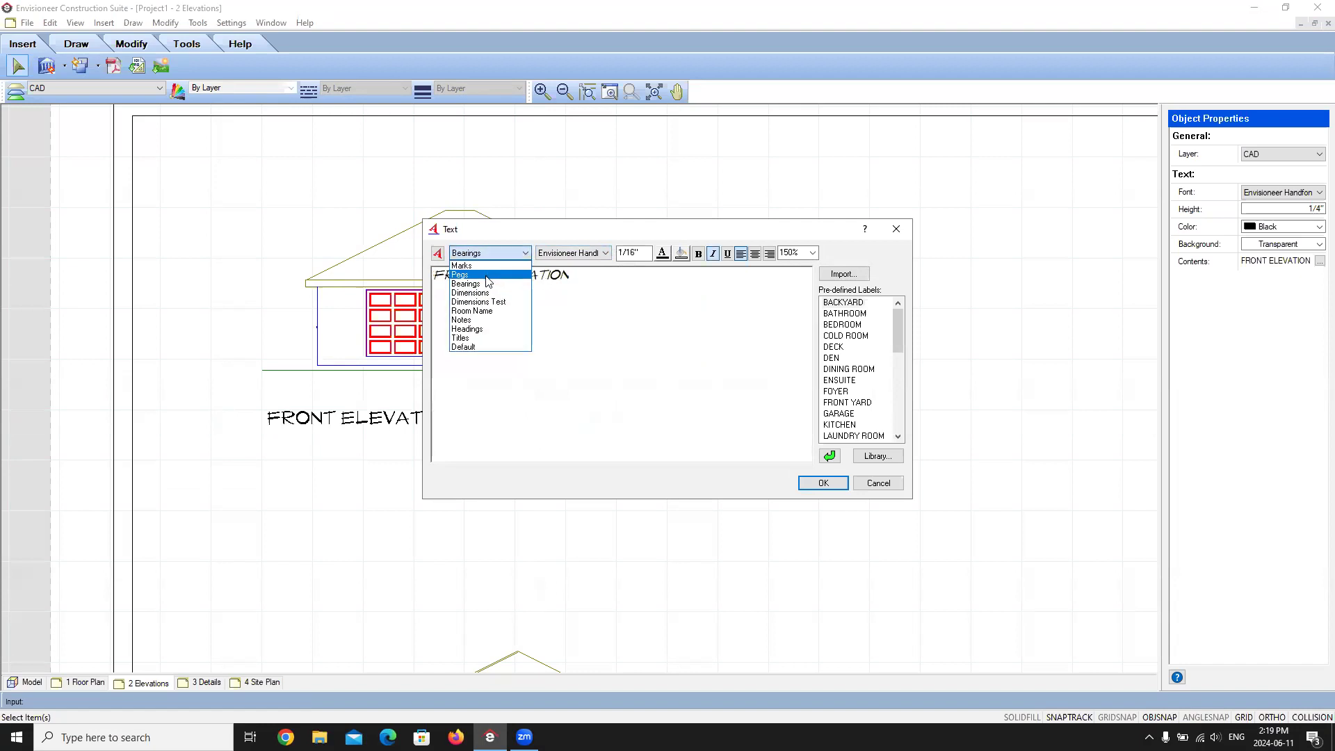
click(481, 296)
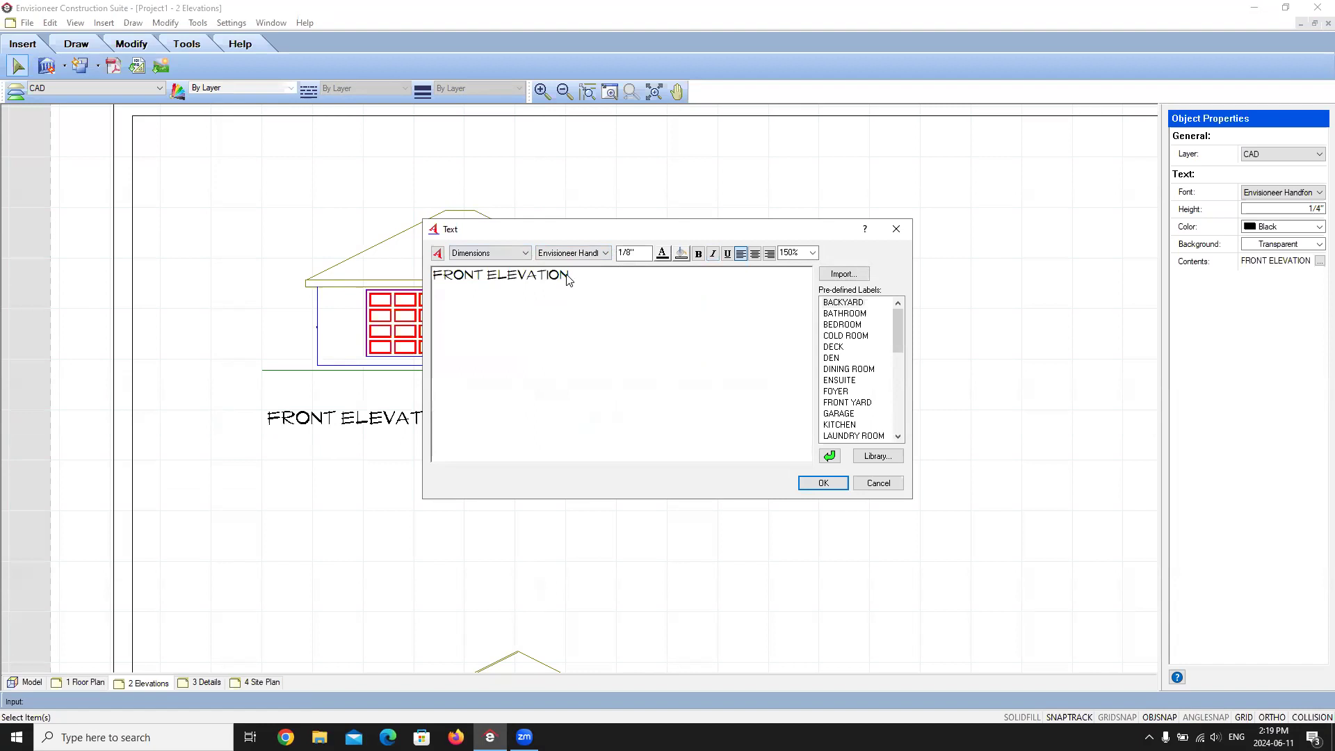
drag(577, 275, 426, 287)
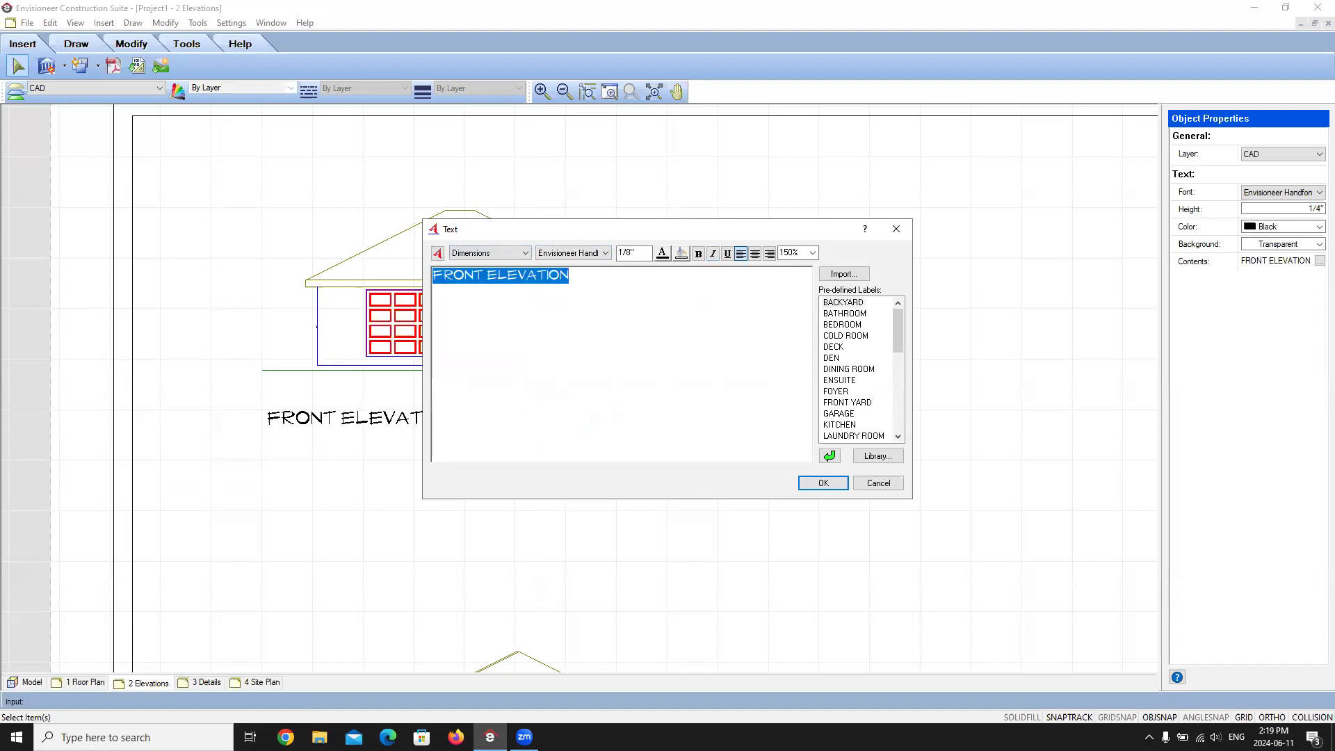
text(SCALE: 3/16" = 1'-0)
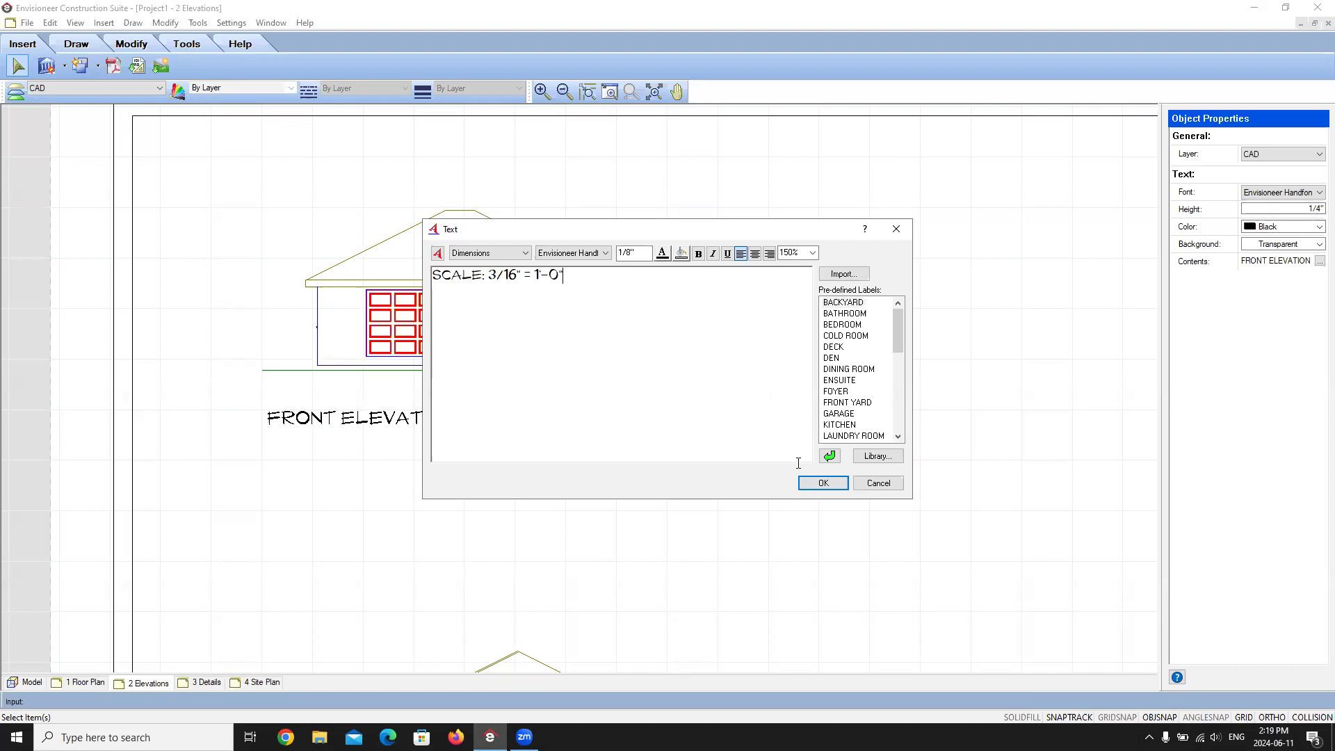
click(823, 483)
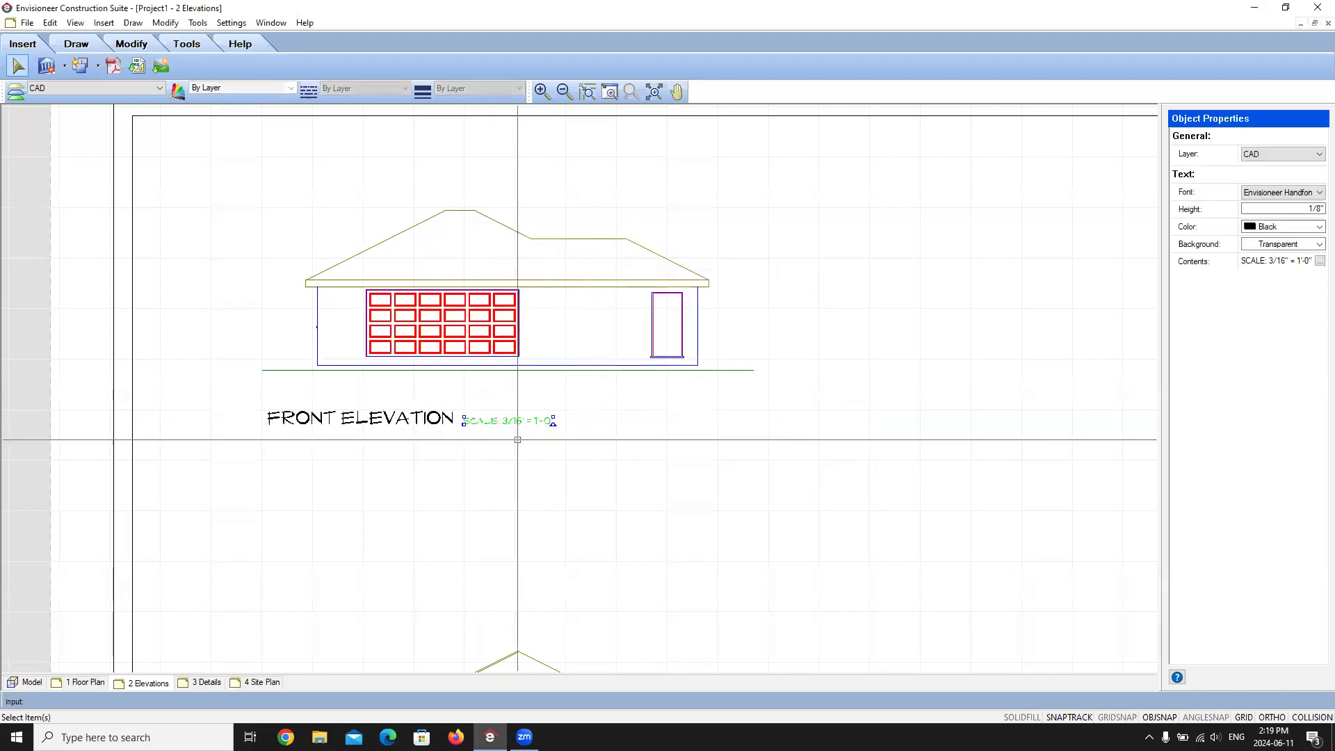
Move the scale note directly beneath the FRONT ELEVATION title, aligned with the title's left edge
scroll(517, 439, up, 3)
click(399, 435)
scroll(253, 396, down, 1)
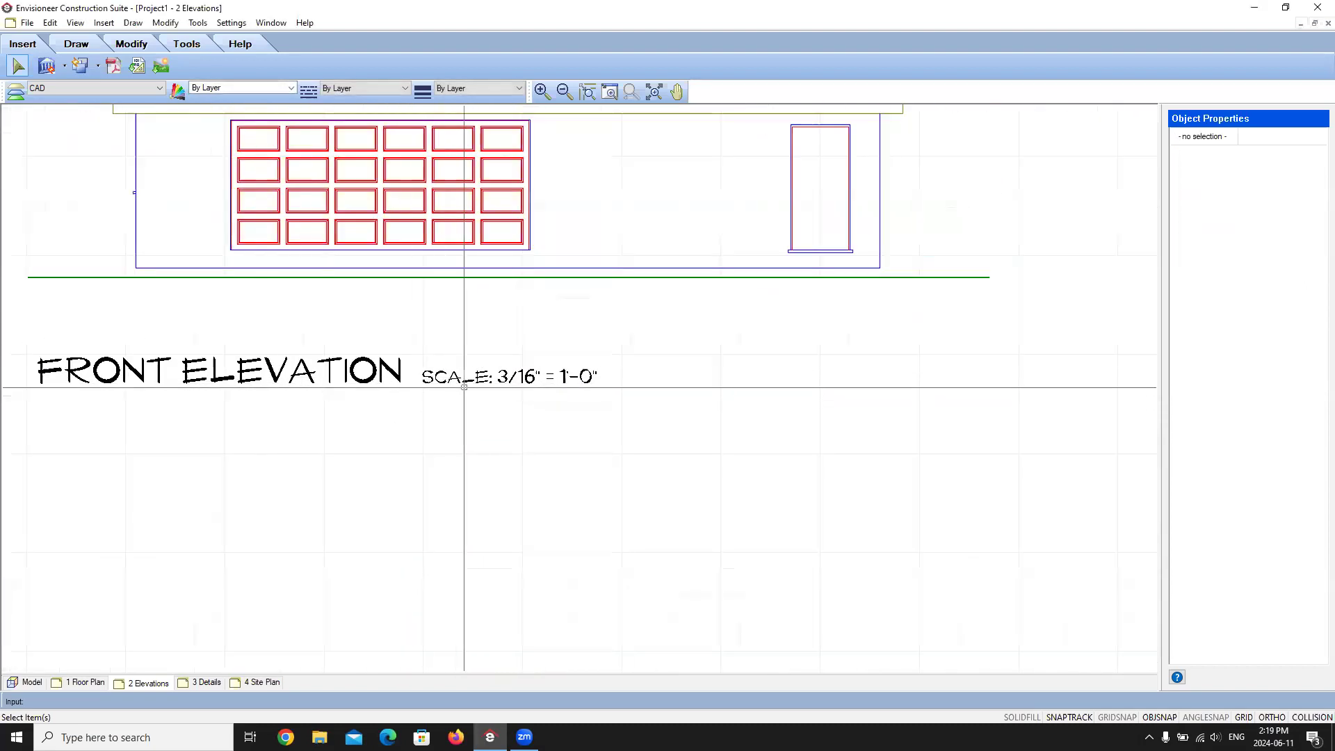
click(464, 385)
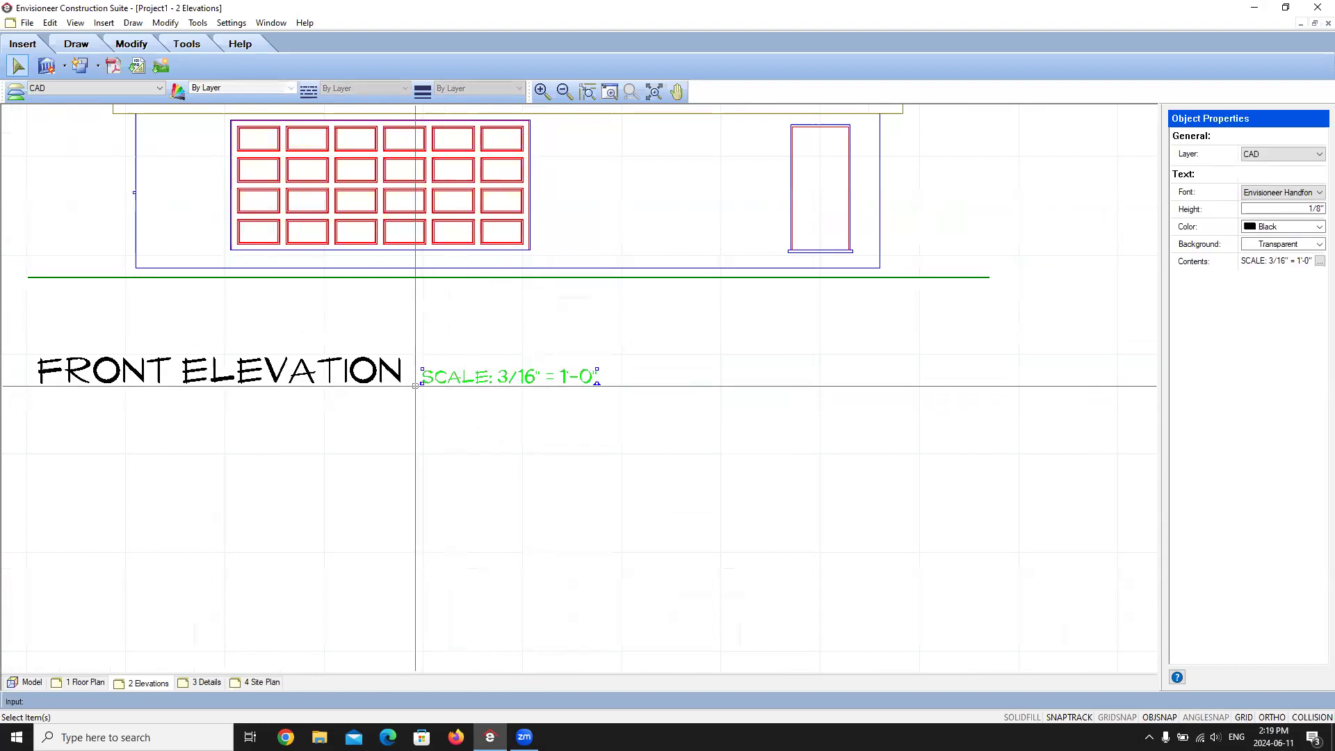
drag(416, 386, 189, 393)
scroll(486, 379, down, 5)
scroll(478, 383, up, 7)
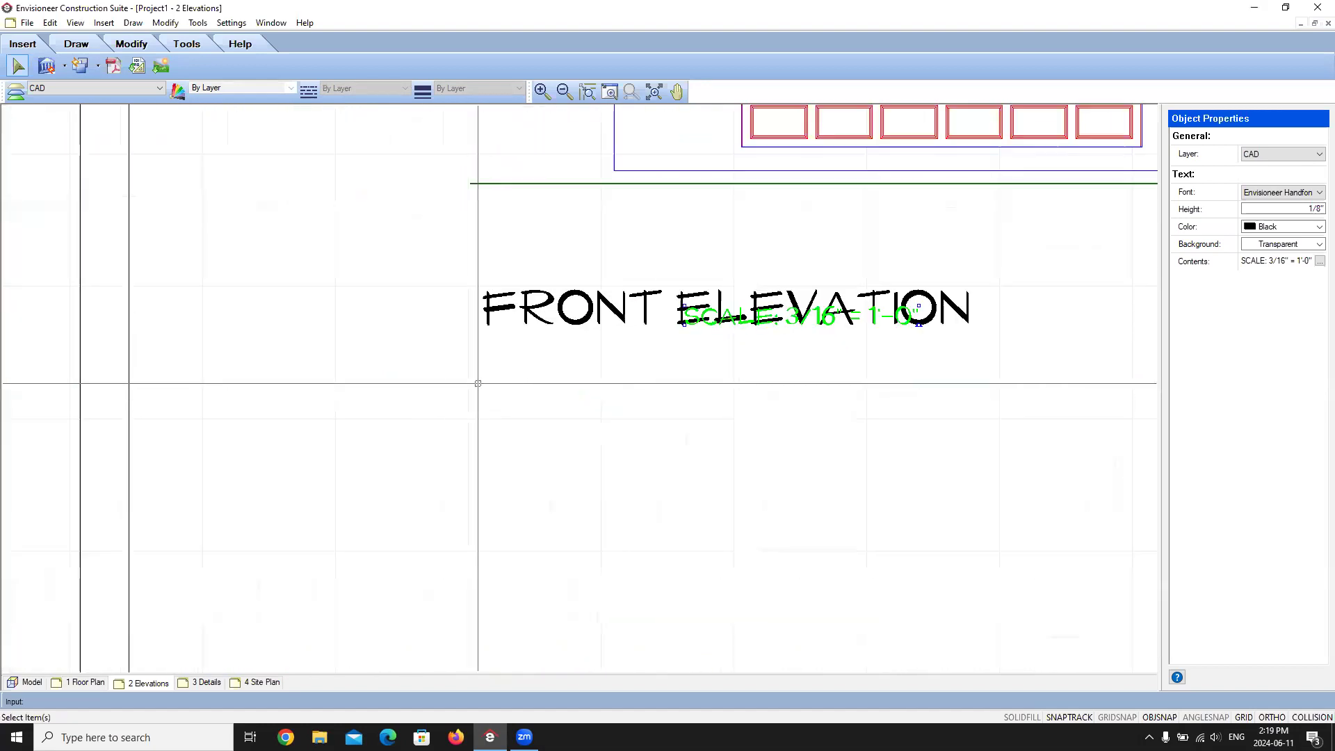
drag(683, 324, 485, 364)
click(683, 349)
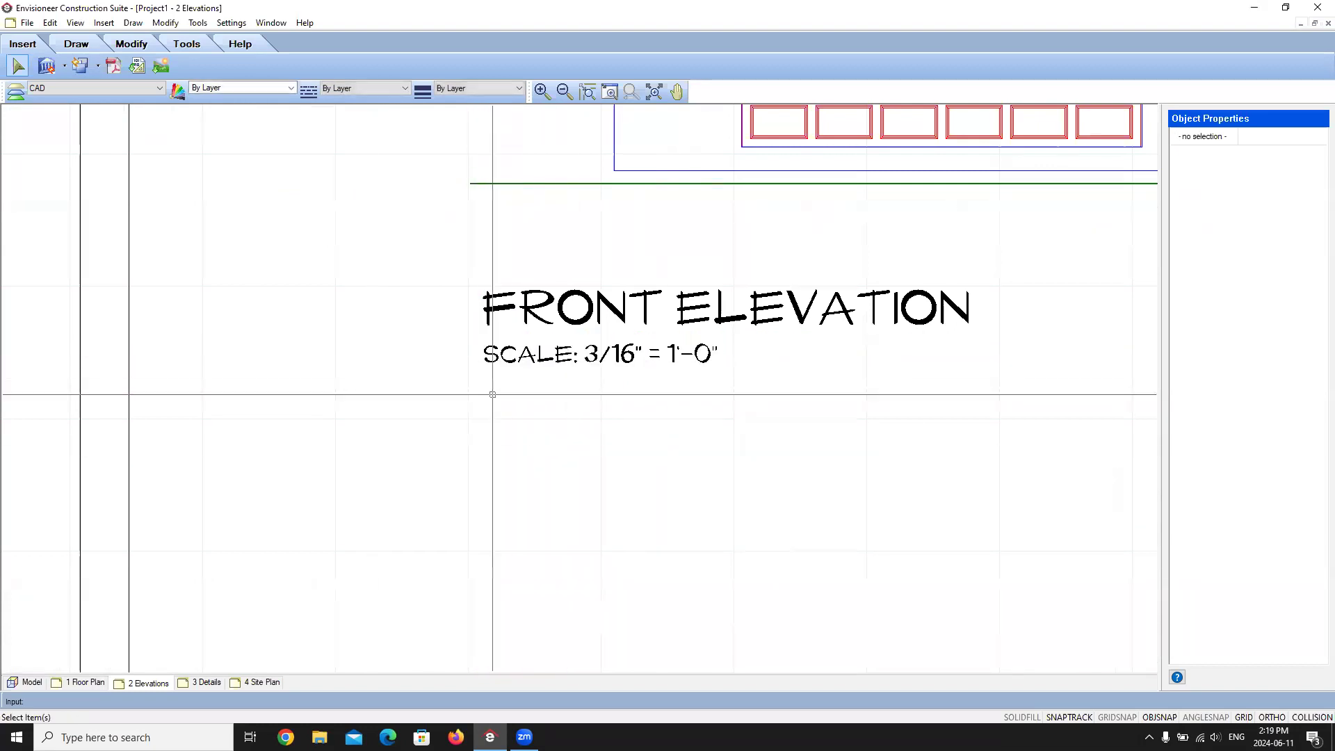
Duplicate the FRONT ELEVATION title together with its scale note straight down to just below the section view
click(556, 355)
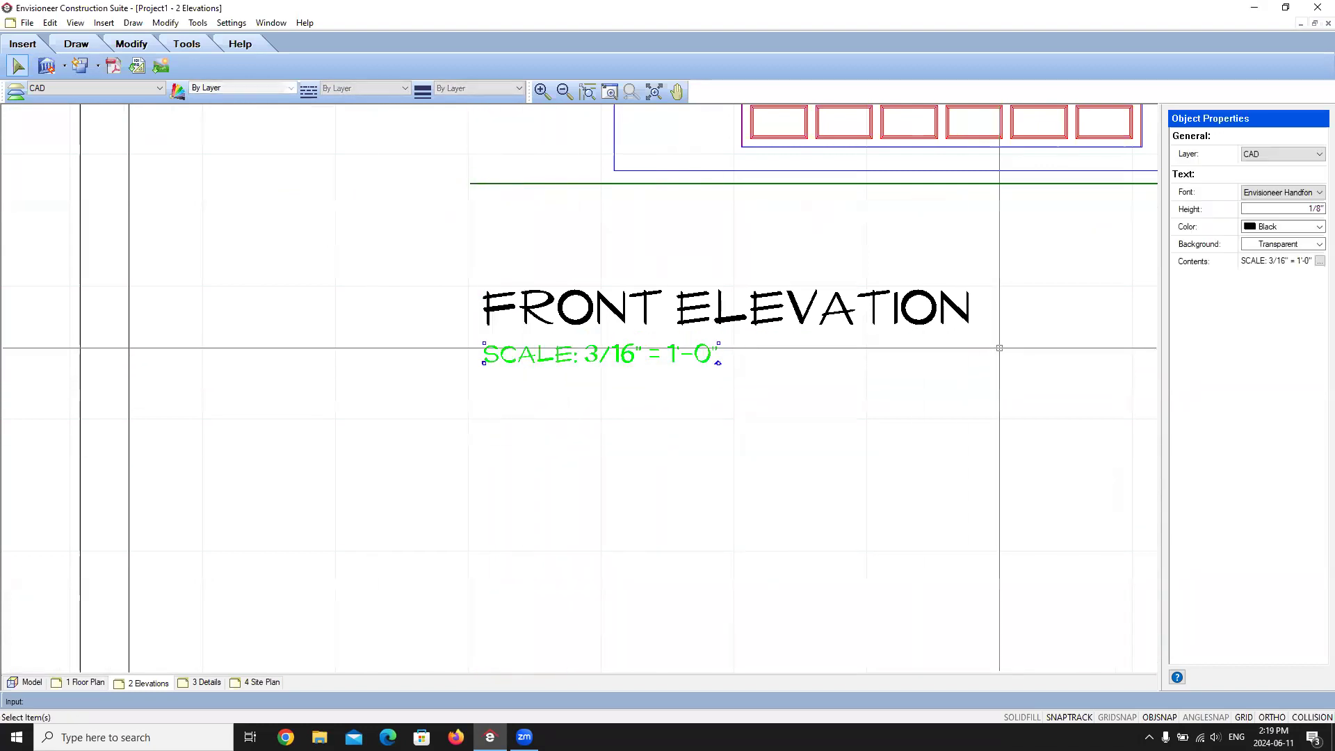
scroll(727, 380, down, 3)
scroll(730, 367, up, 3)
click(731, 363)
drag(732, 362, 542, 289)
scroll(471, 285, down, 1)
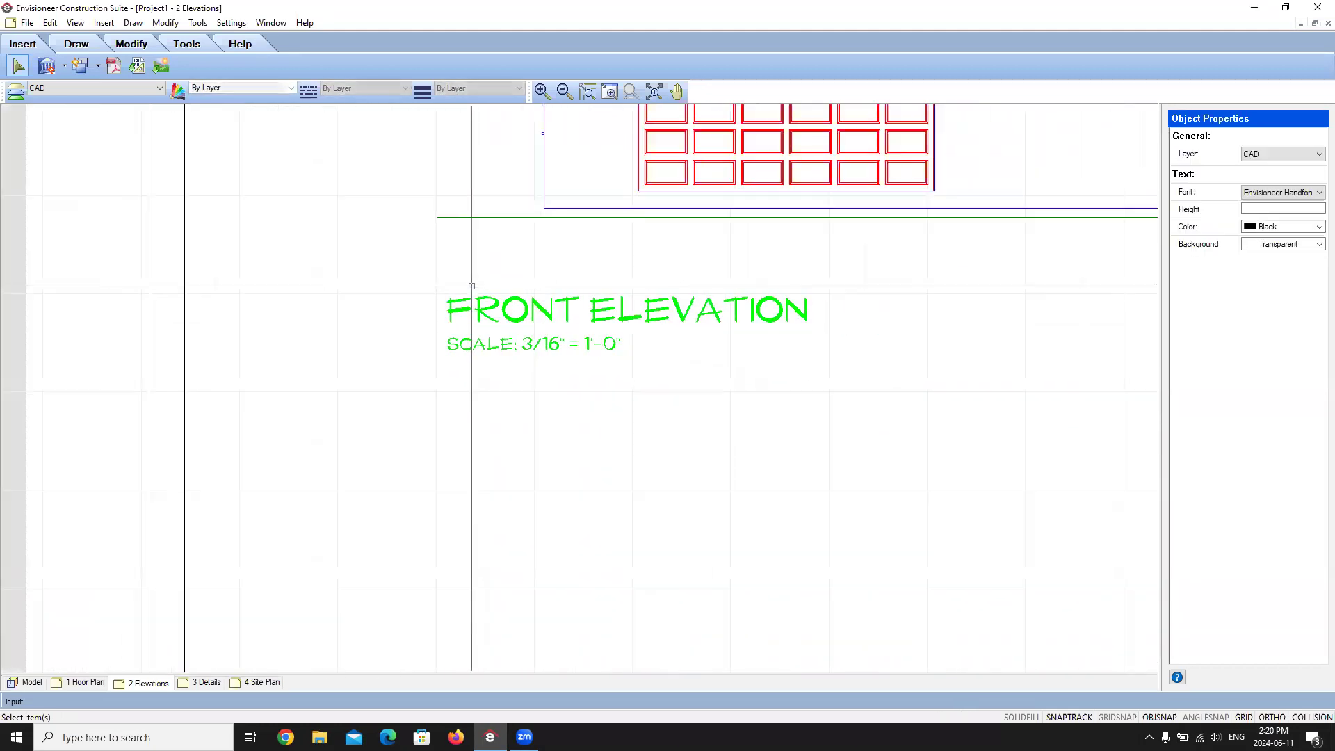
scroll(471, 286, down, 3)
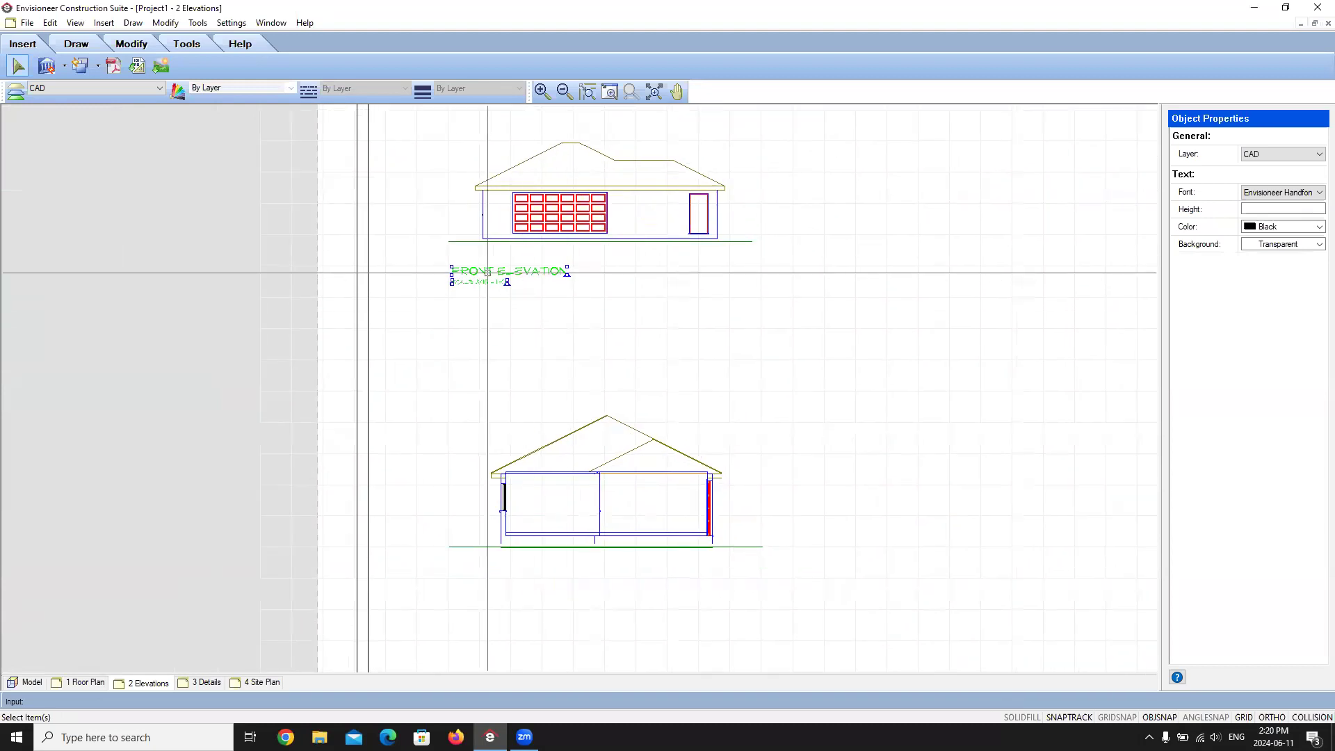
right_click(452, 272)
click(527, 329)
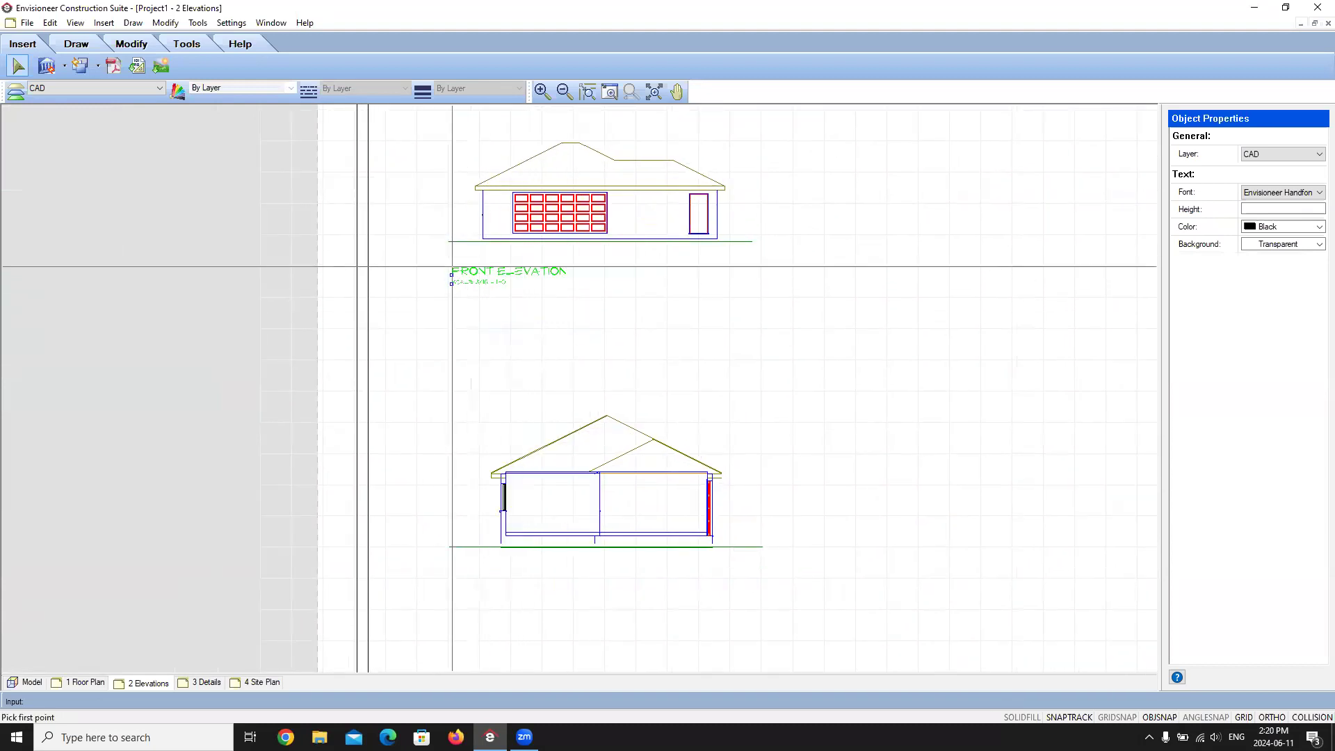
click(451, 267)
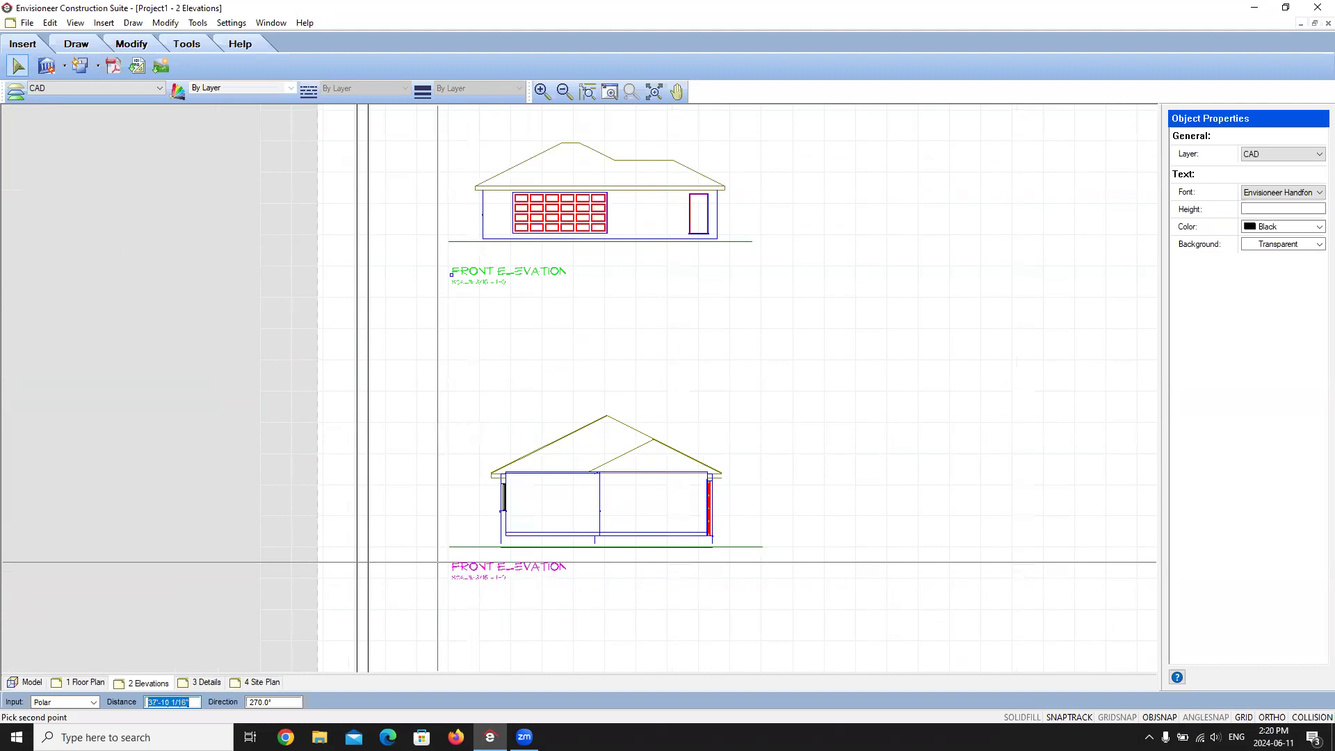
click(440, 564)
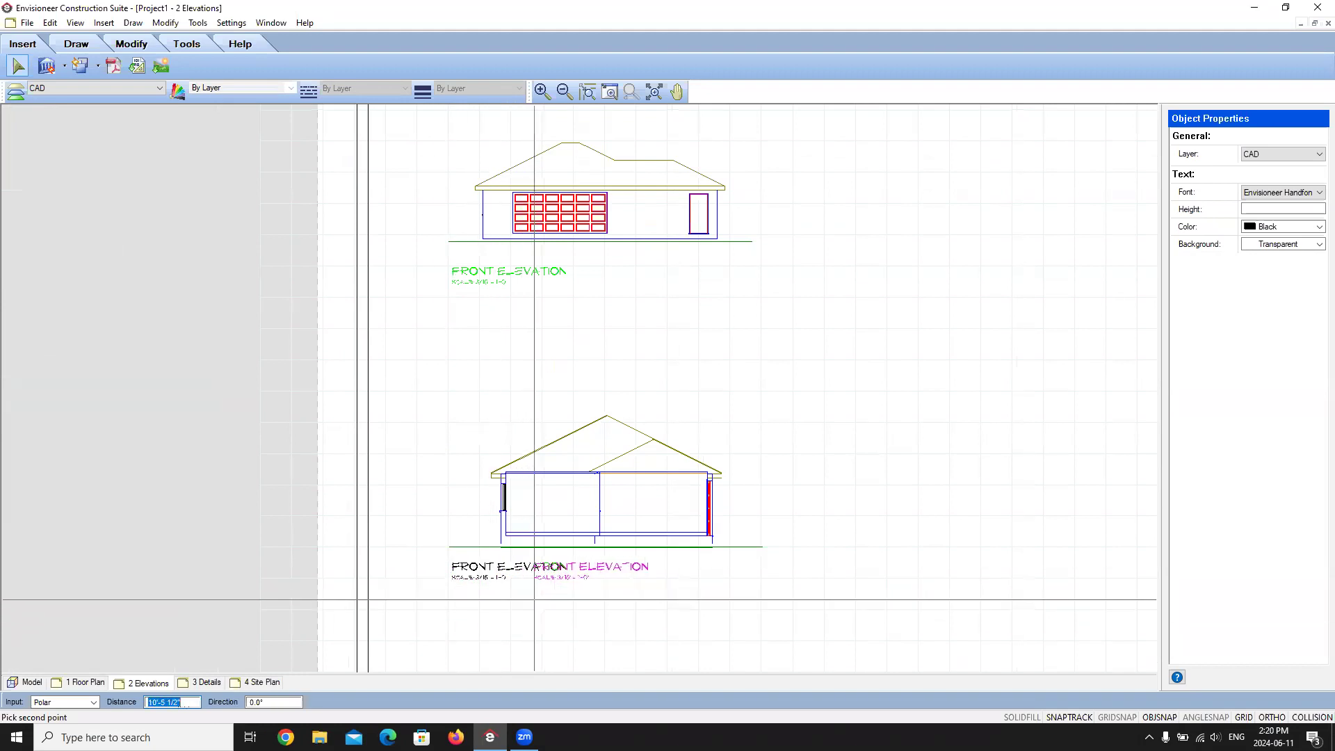
key(Escape)
Reword the copied title below the section view as SECTION
middle_drag(537, 575, 540, 459)
scroll(540, 459, down, 1)
scroll(528, 469, up, 10)
double_click(608, 292)
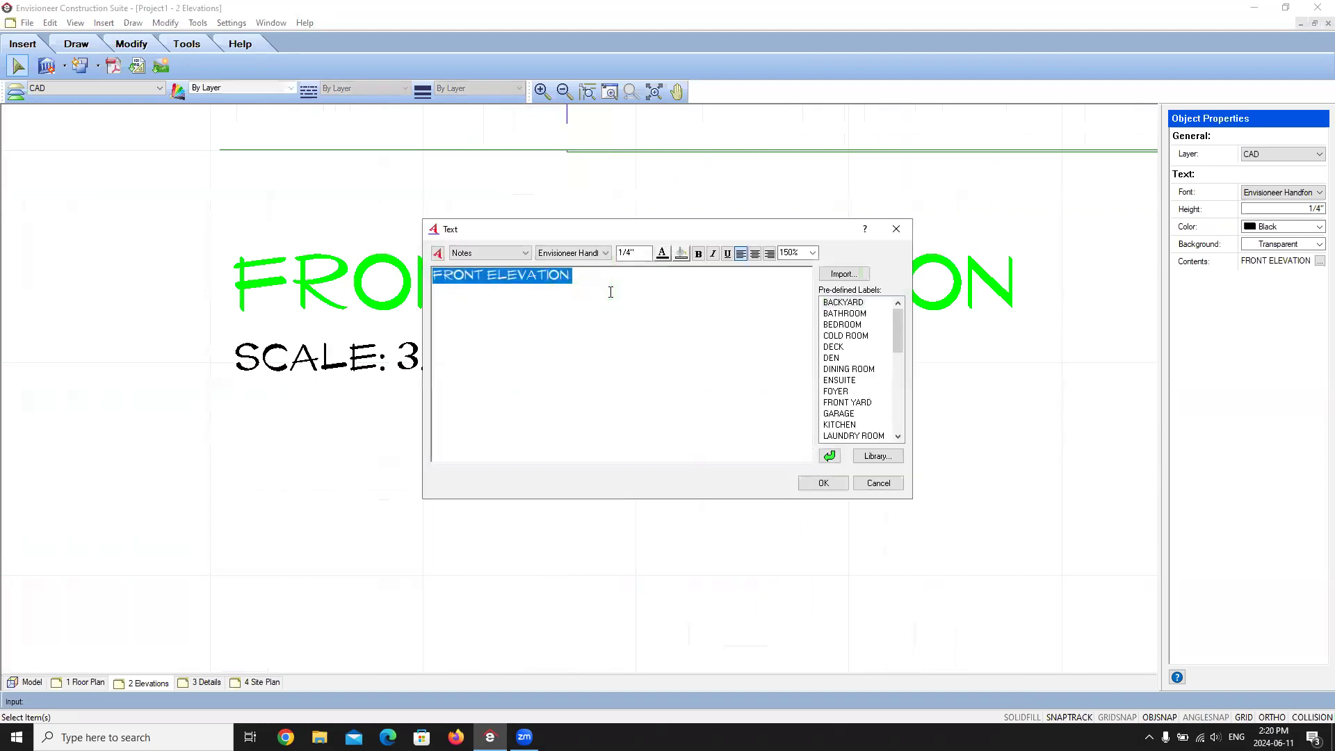
text(SECTION)
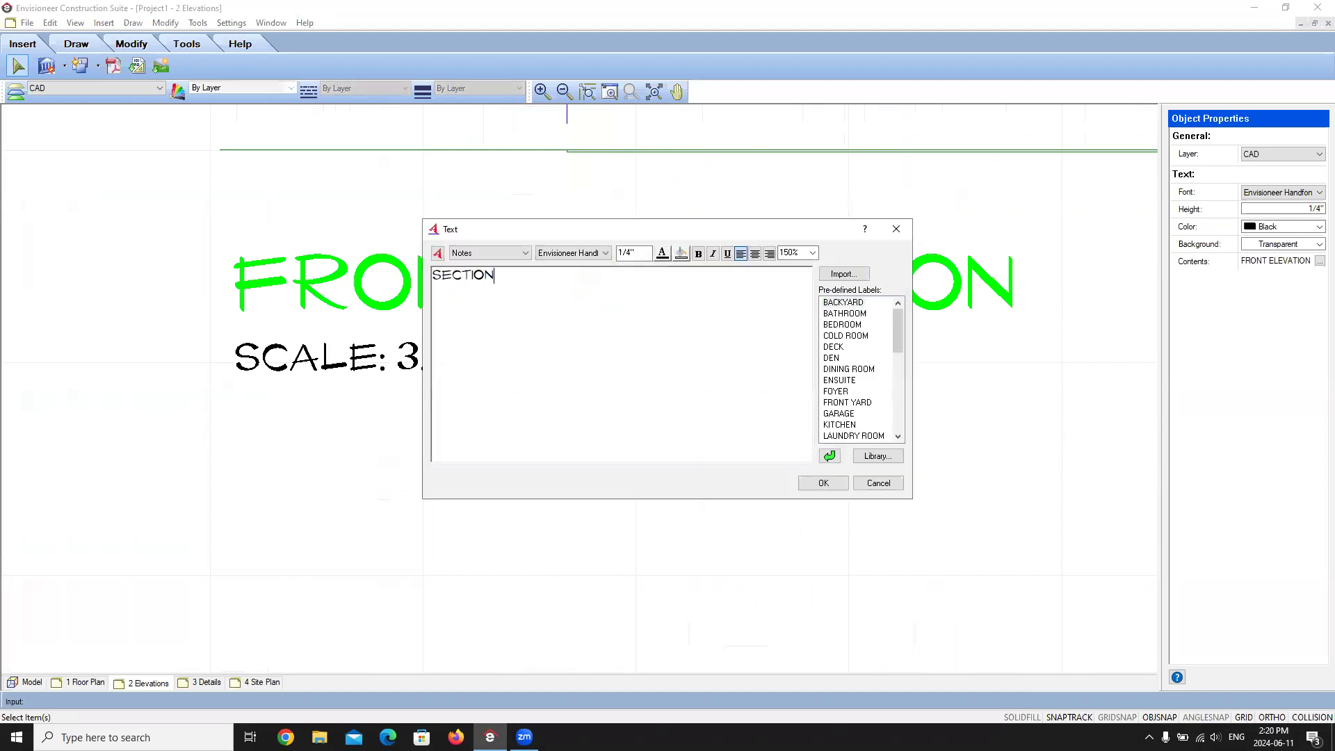
click(822, 482)
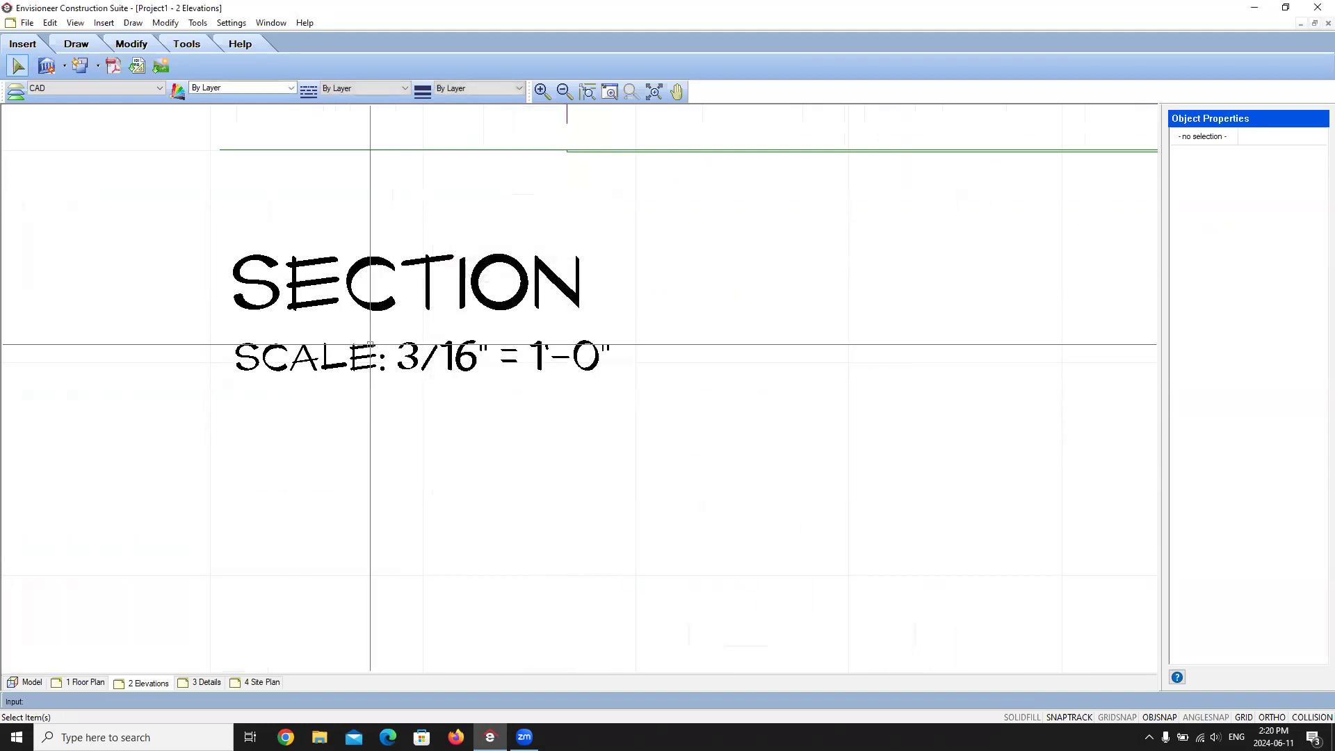
Reword the scale note beneath the SECTION title as SCALE: 1/4" = 1'-0"
double_click(475, 343)
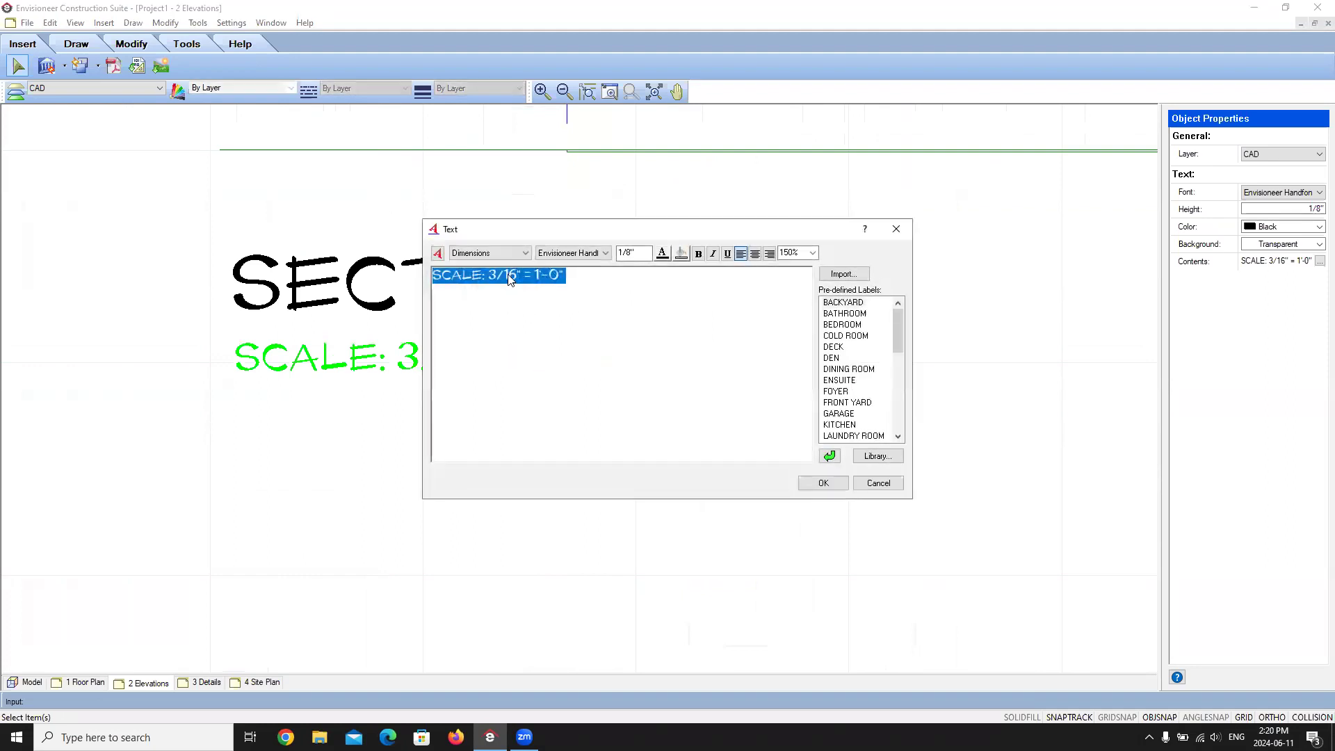
click(516, 277)
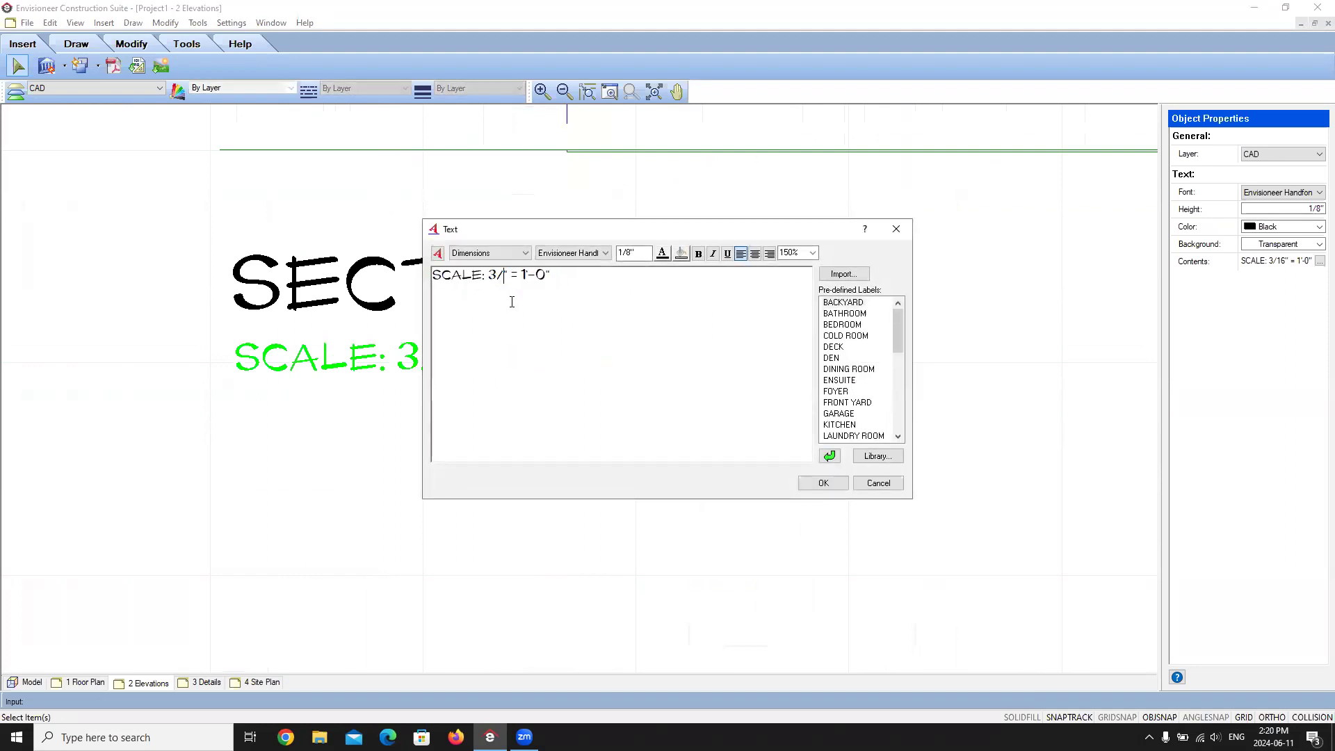
key(BackSpace)
text(1)
click(823, 482)
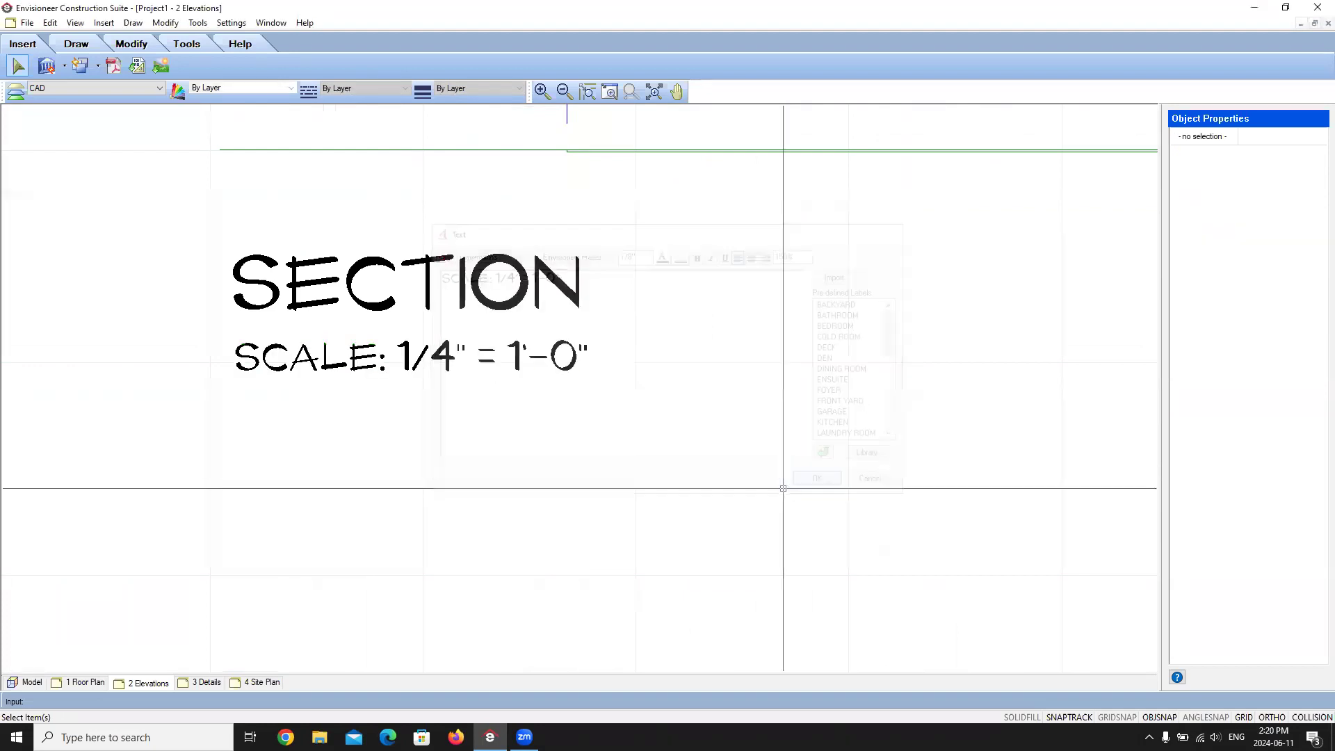
Examine the print options for the whole 2 Elevations sheet without printing it
scroll(476, 415, down, 5)
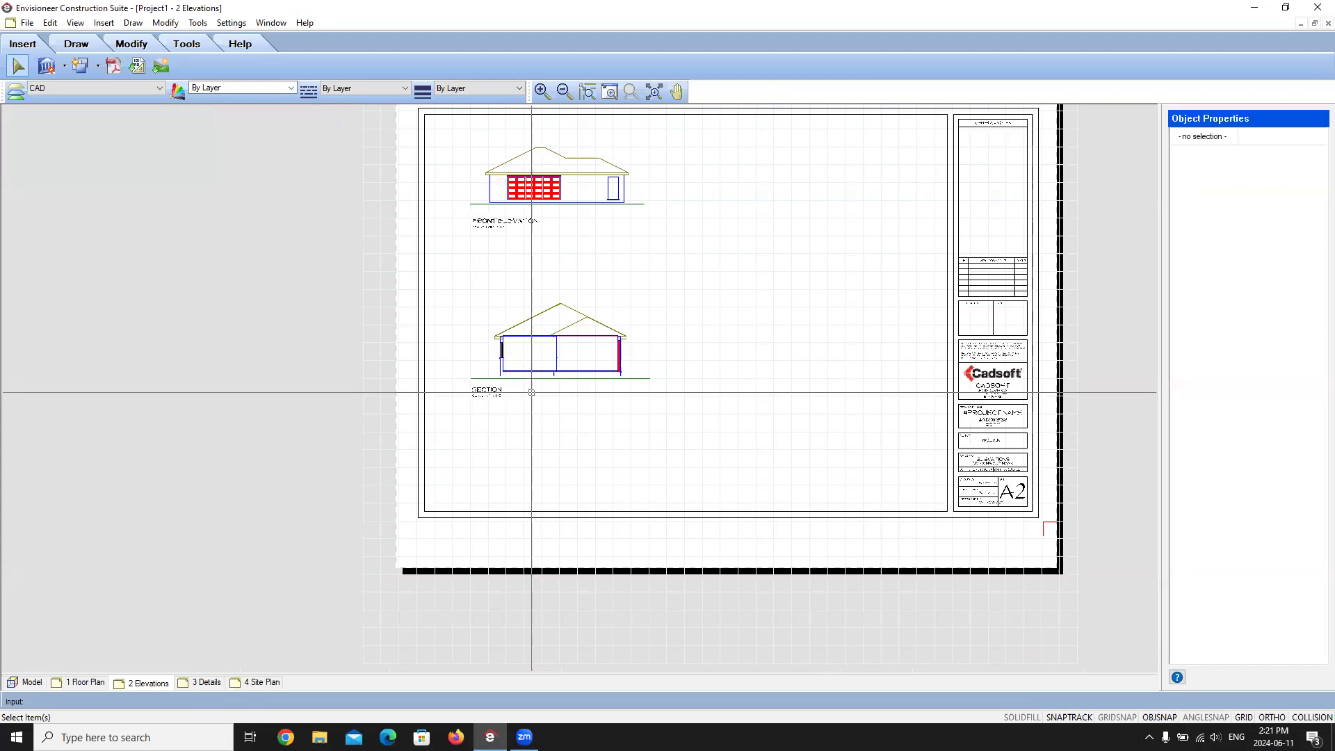
mouse_move(823, 216)
middle_down()
mouse_move(715, 299)
mouse_move(620, 300)
middle_up()
scroll(492, 326, up, 1)
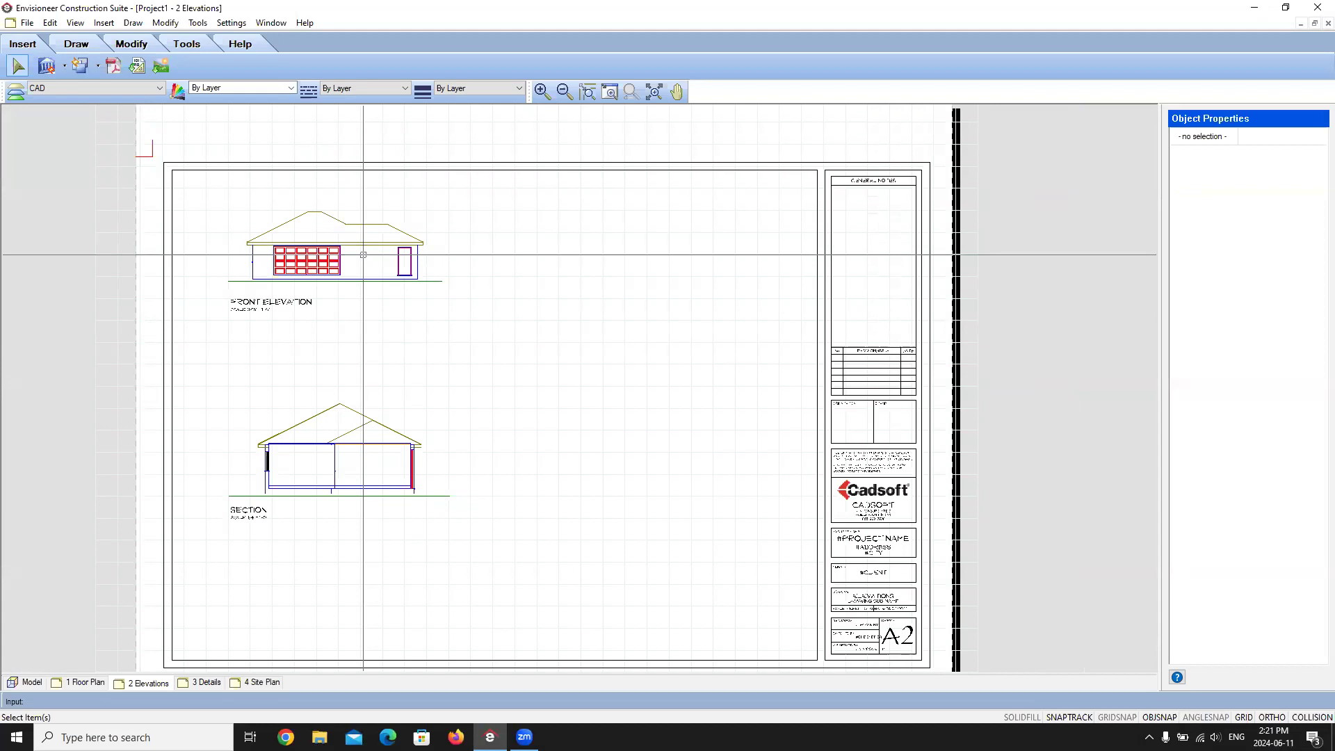
click(29, 24)
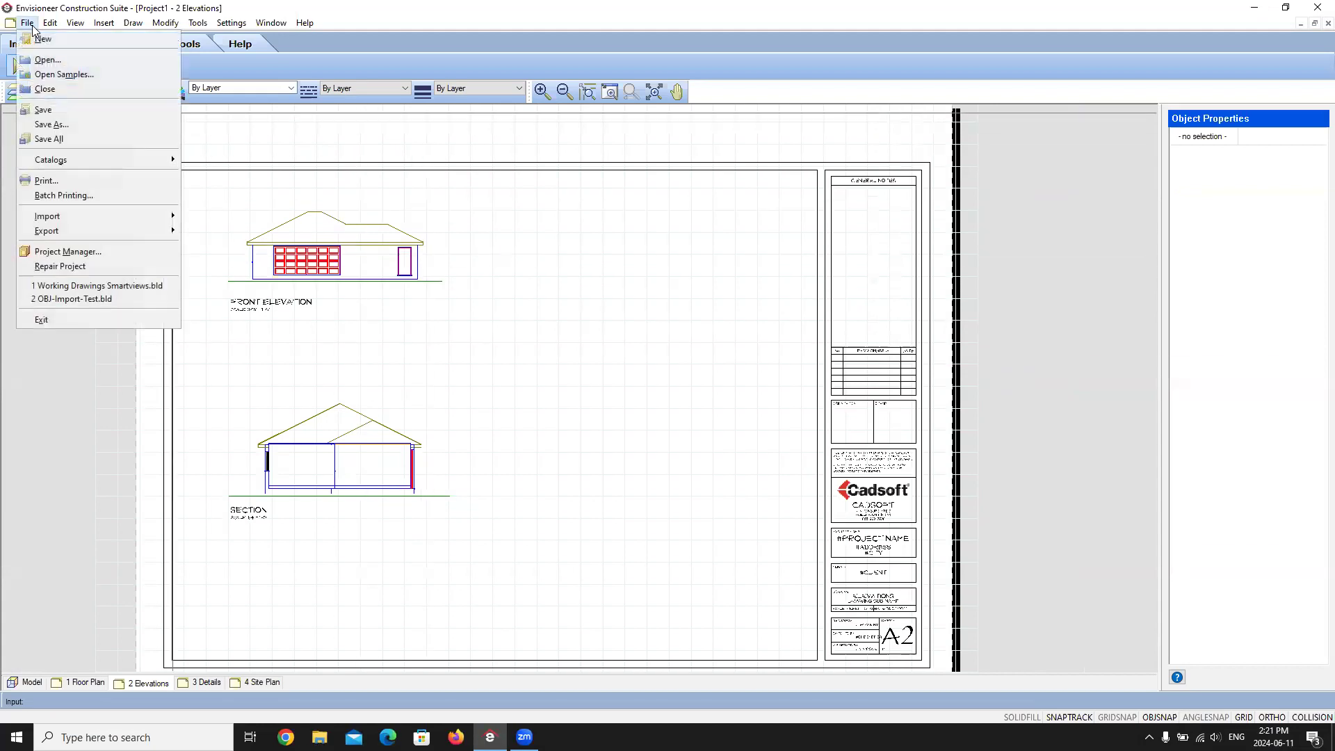
click(69, 180)
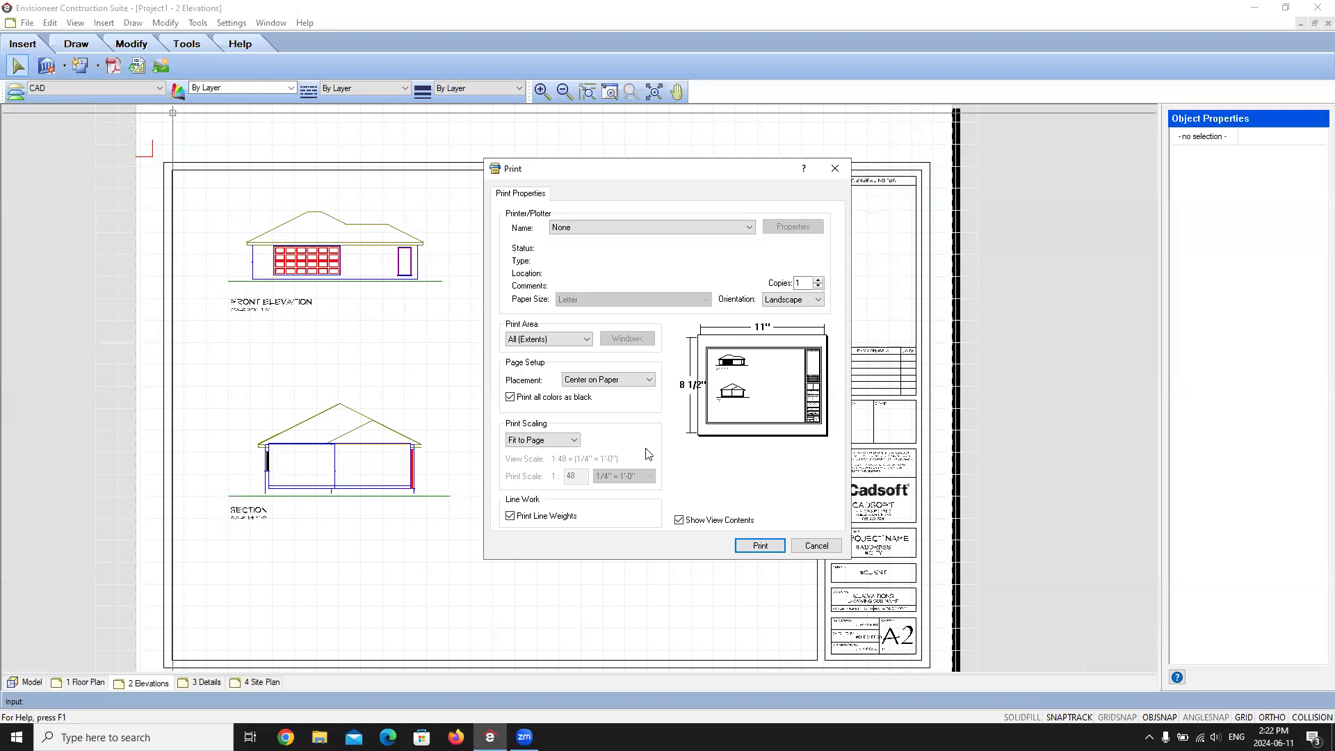
click(813, 545)
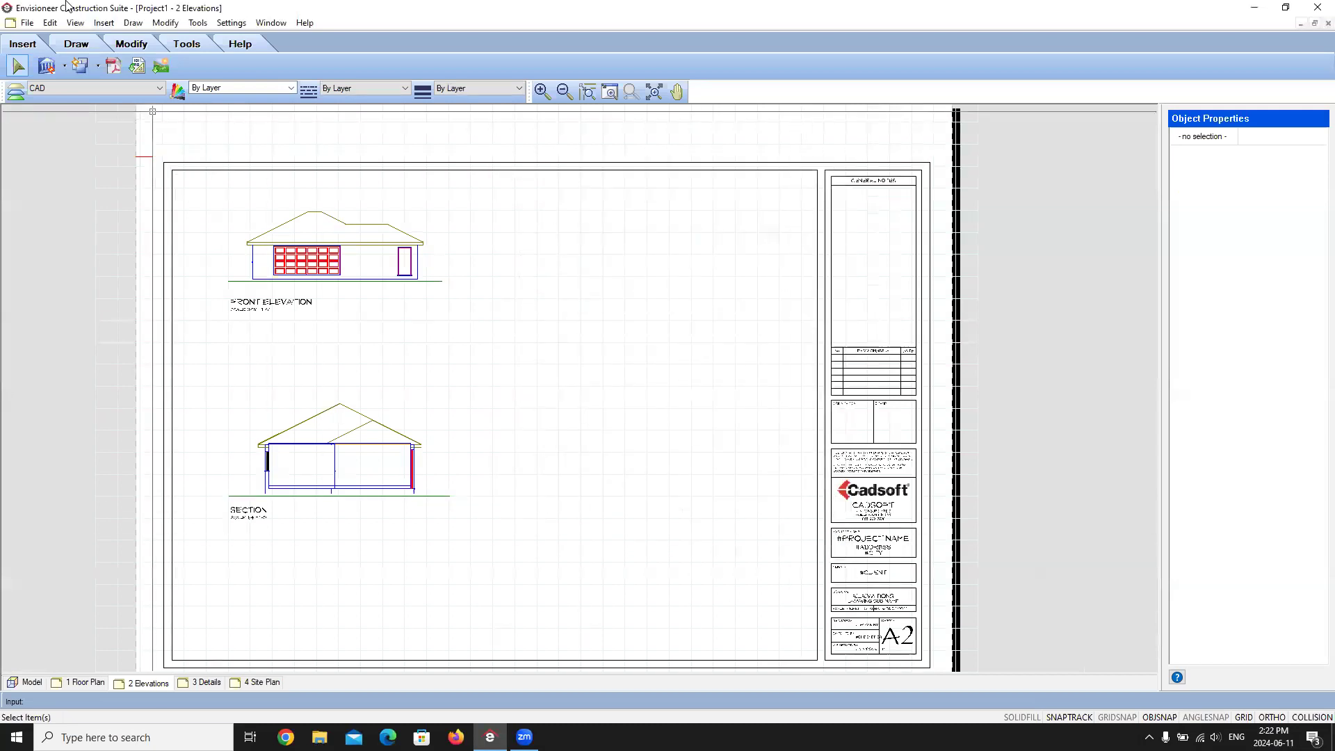
In the print properties of the 2 Elevations view, set the printer to CutePDF Writer and the paper size to ARCH D
click(75, 23)
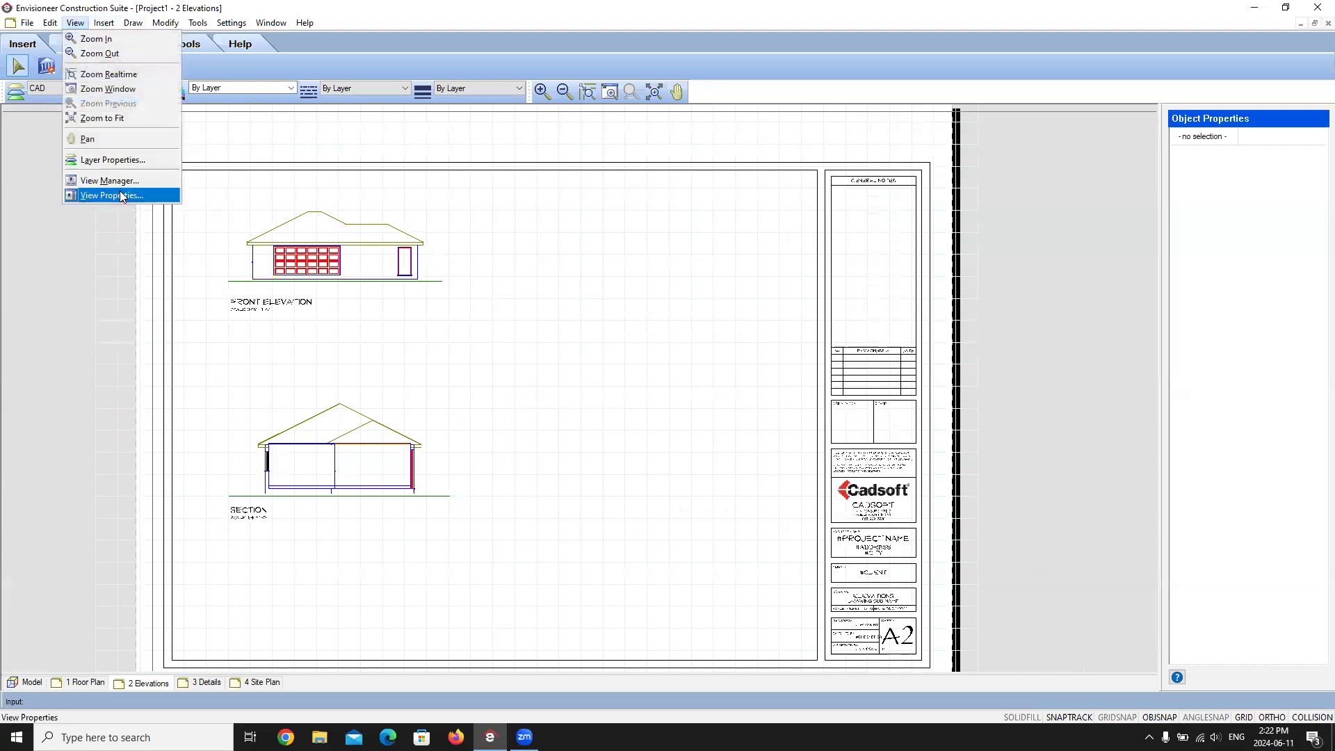
click(119, 195)
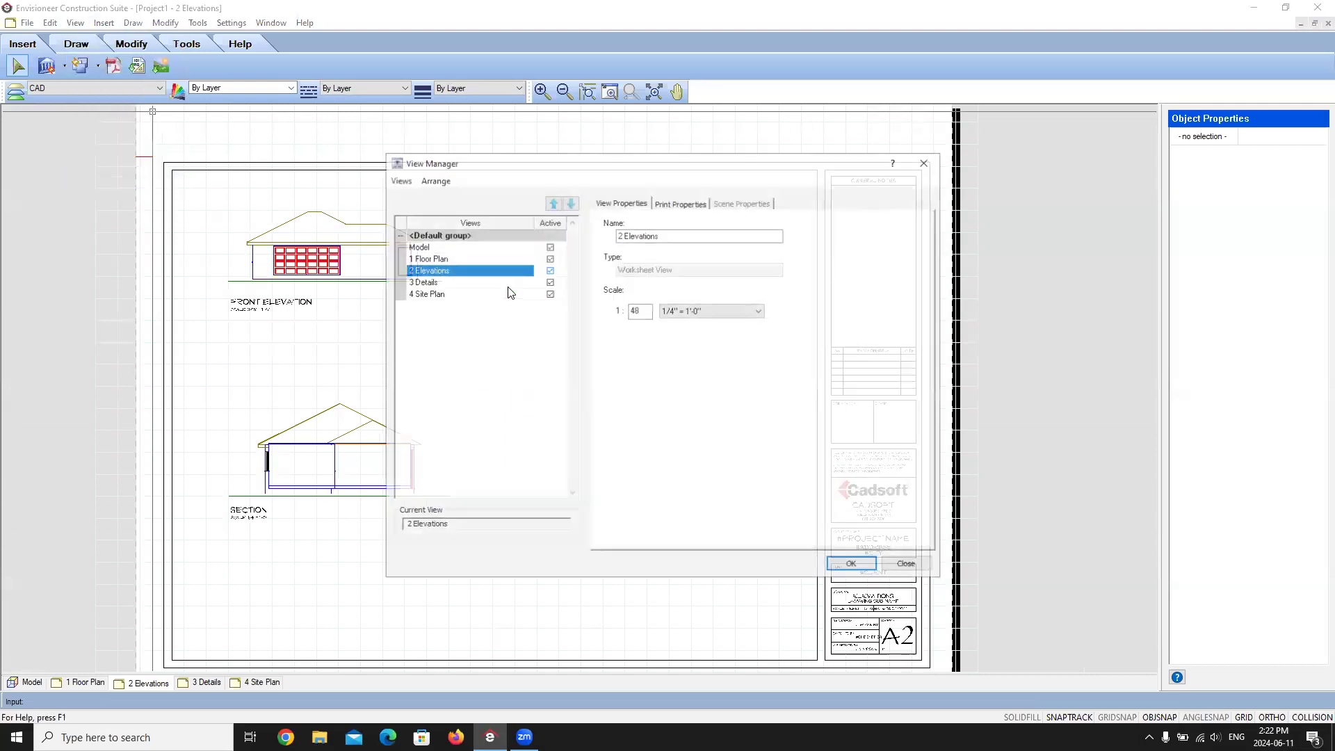
click(680, 202)
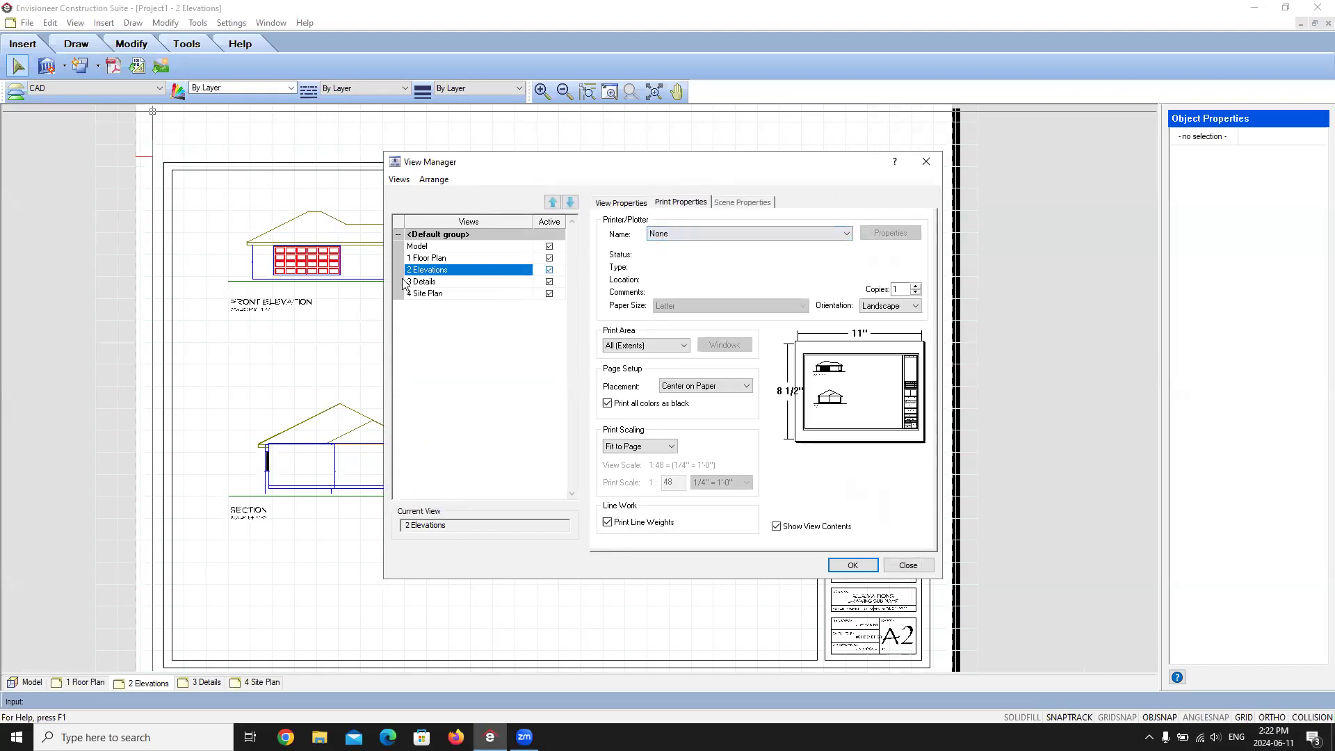
click(807, 234)
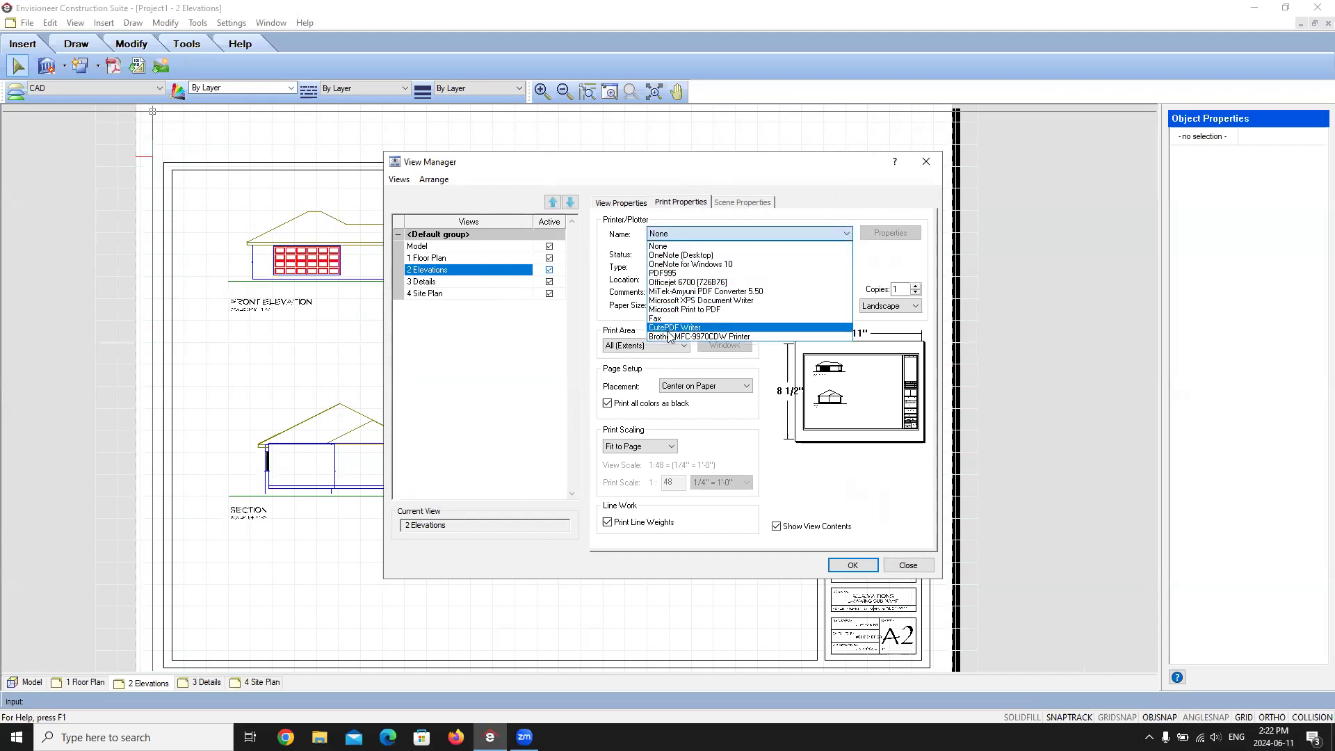
click(674, 327)
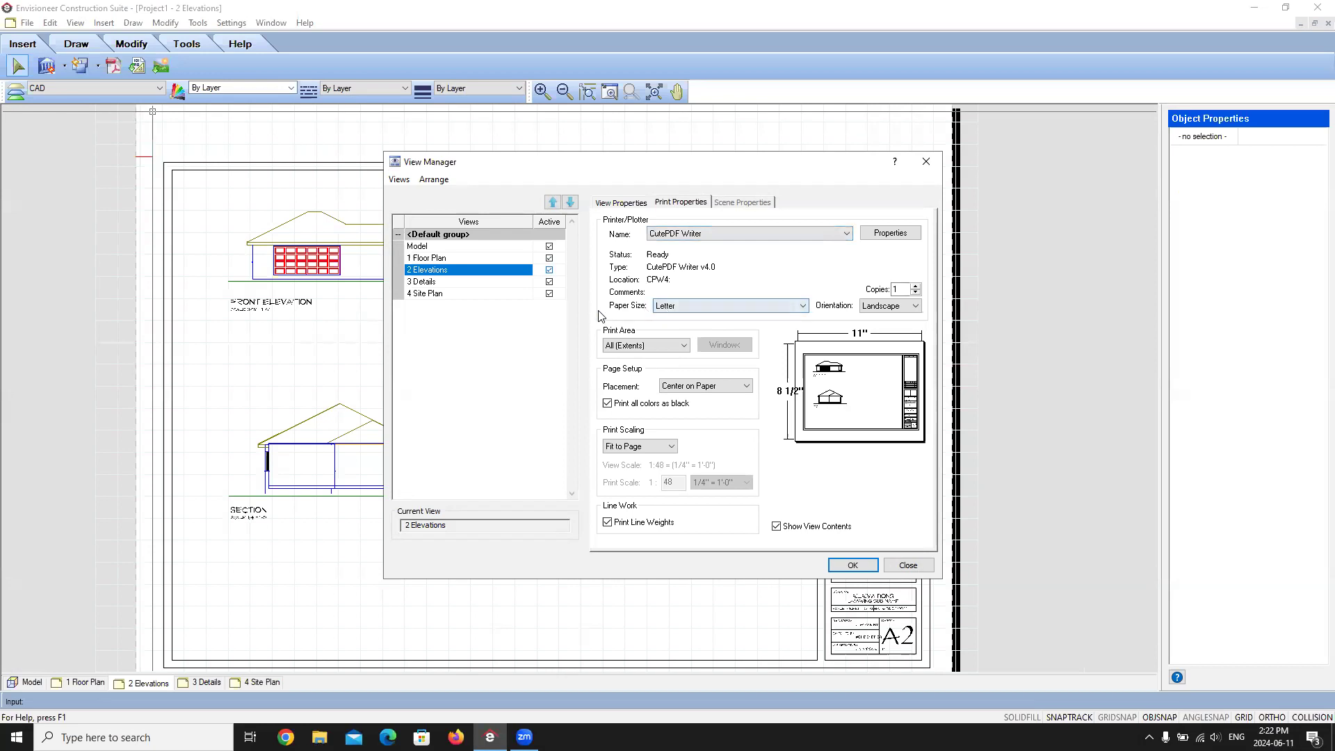
click(800, 307)
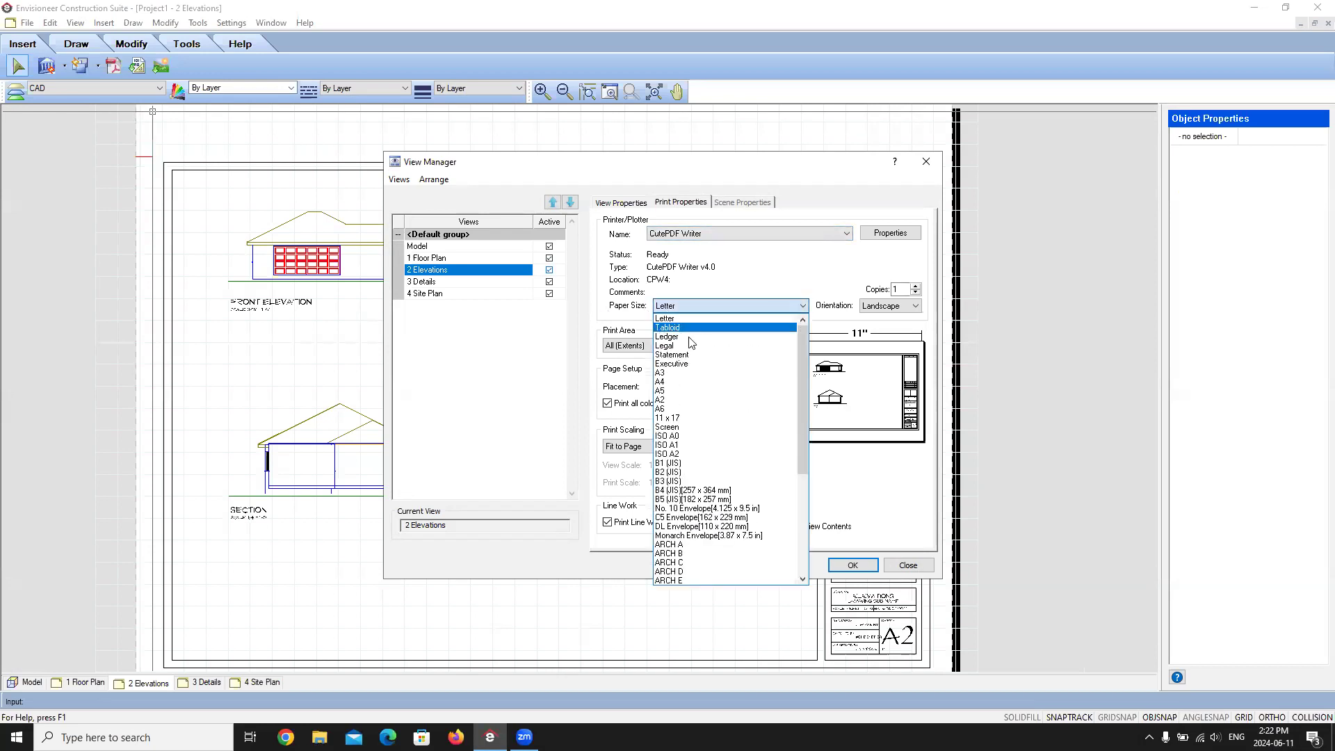
click(669, 570)
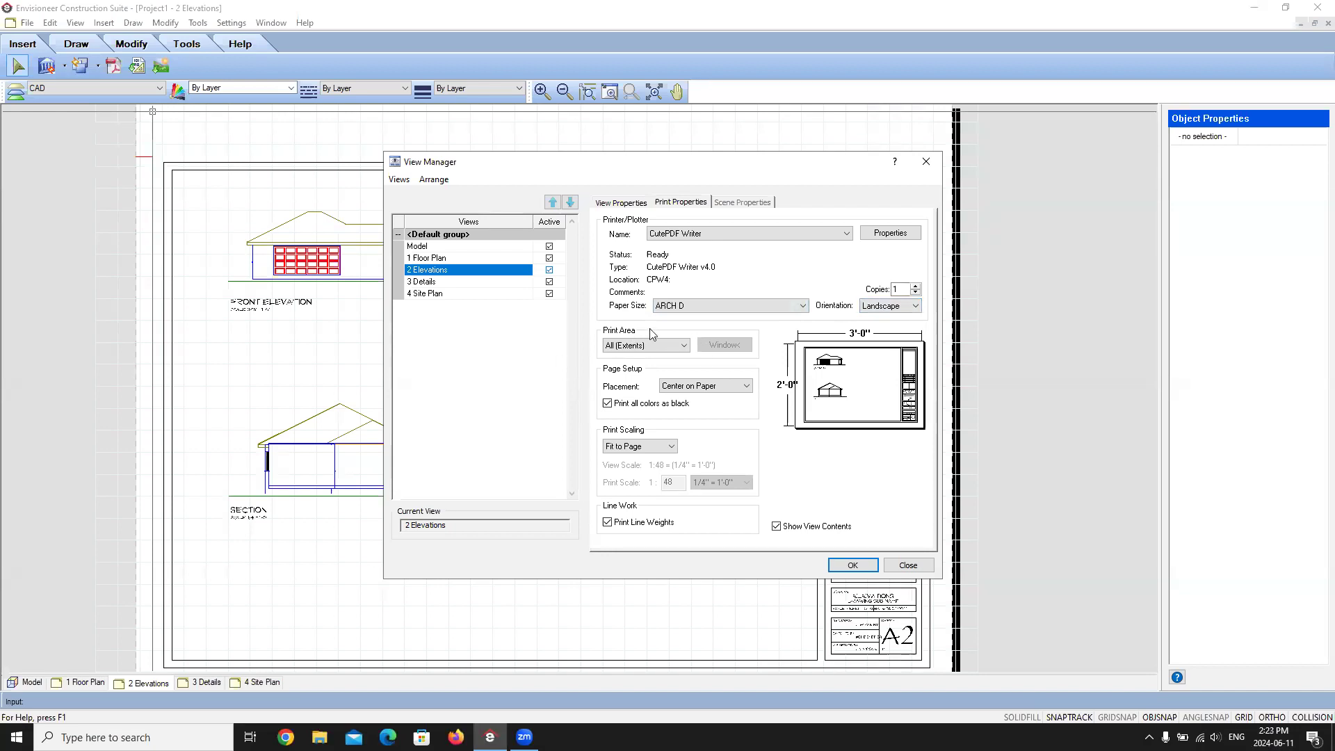
Set the 2 Elevations print area to a window spanning the sheet's two opposite red corner marks
click(678, 346)
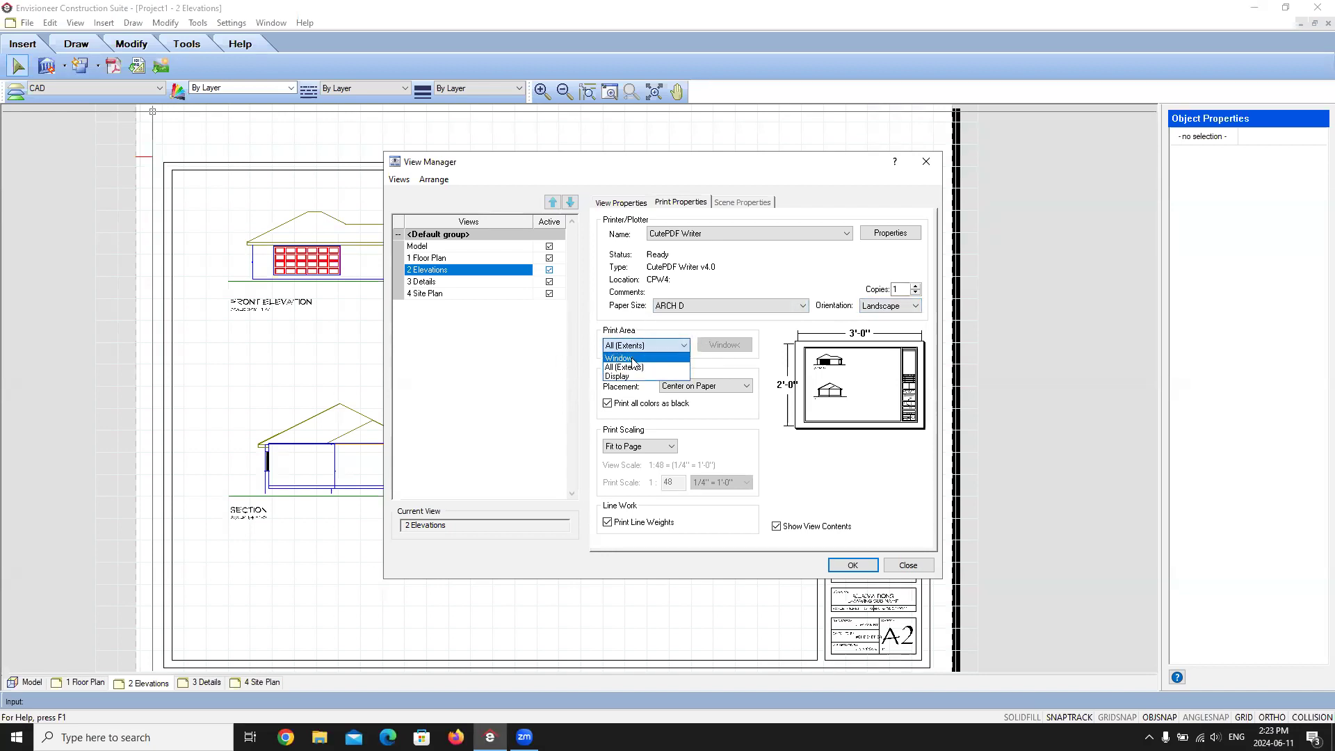
click(633, 359)
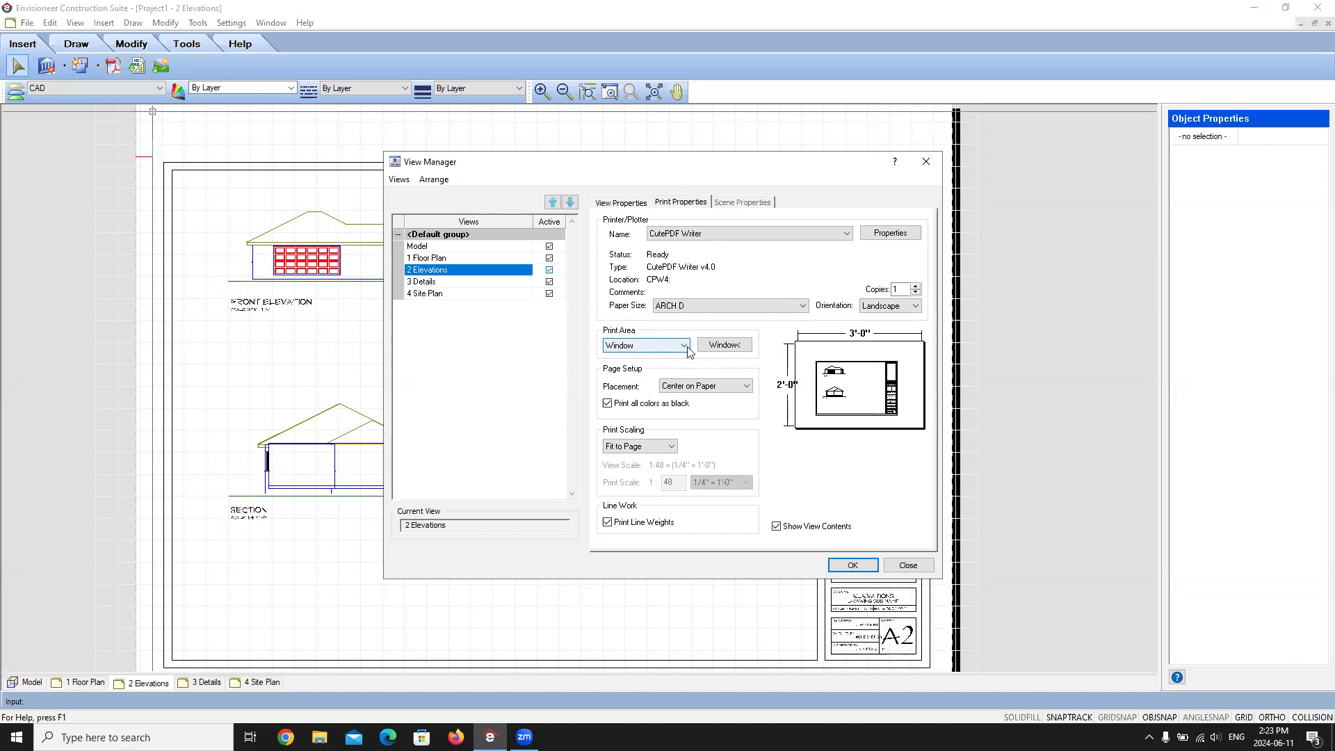
click(725, 345)
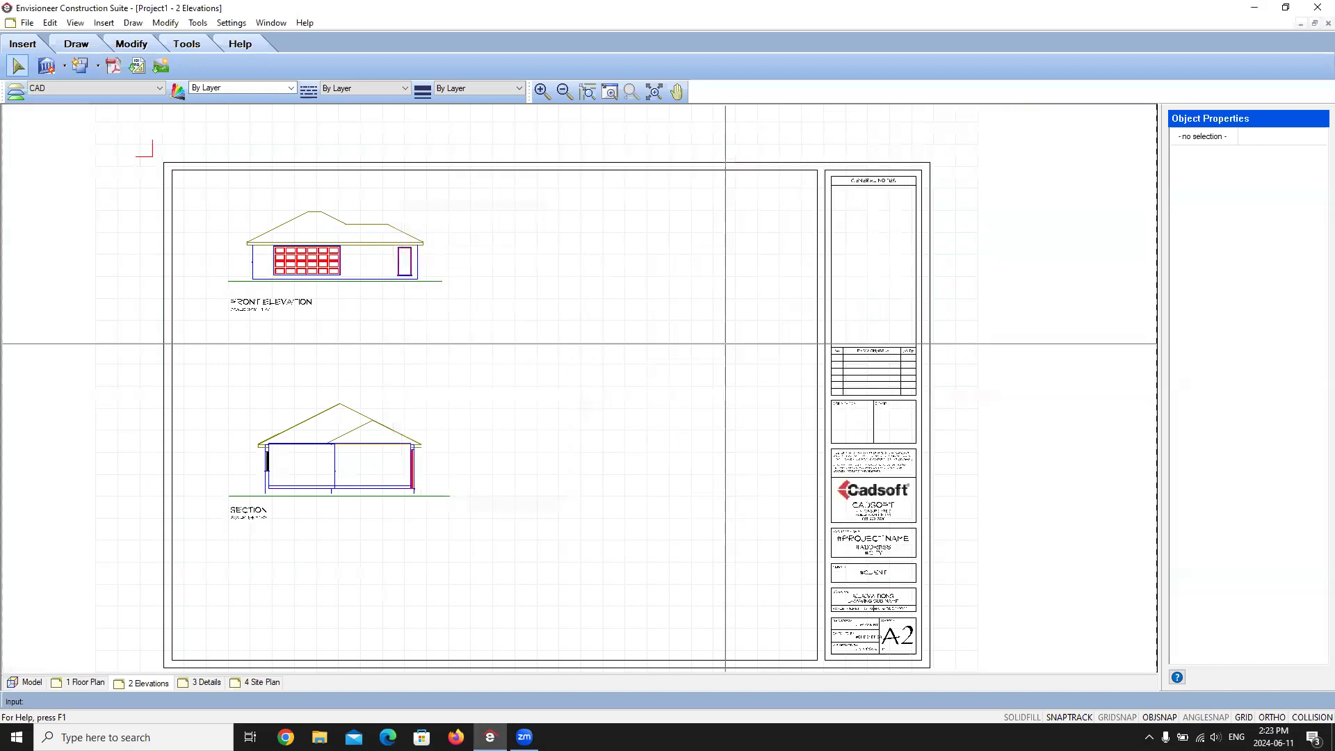
click(152, 156)
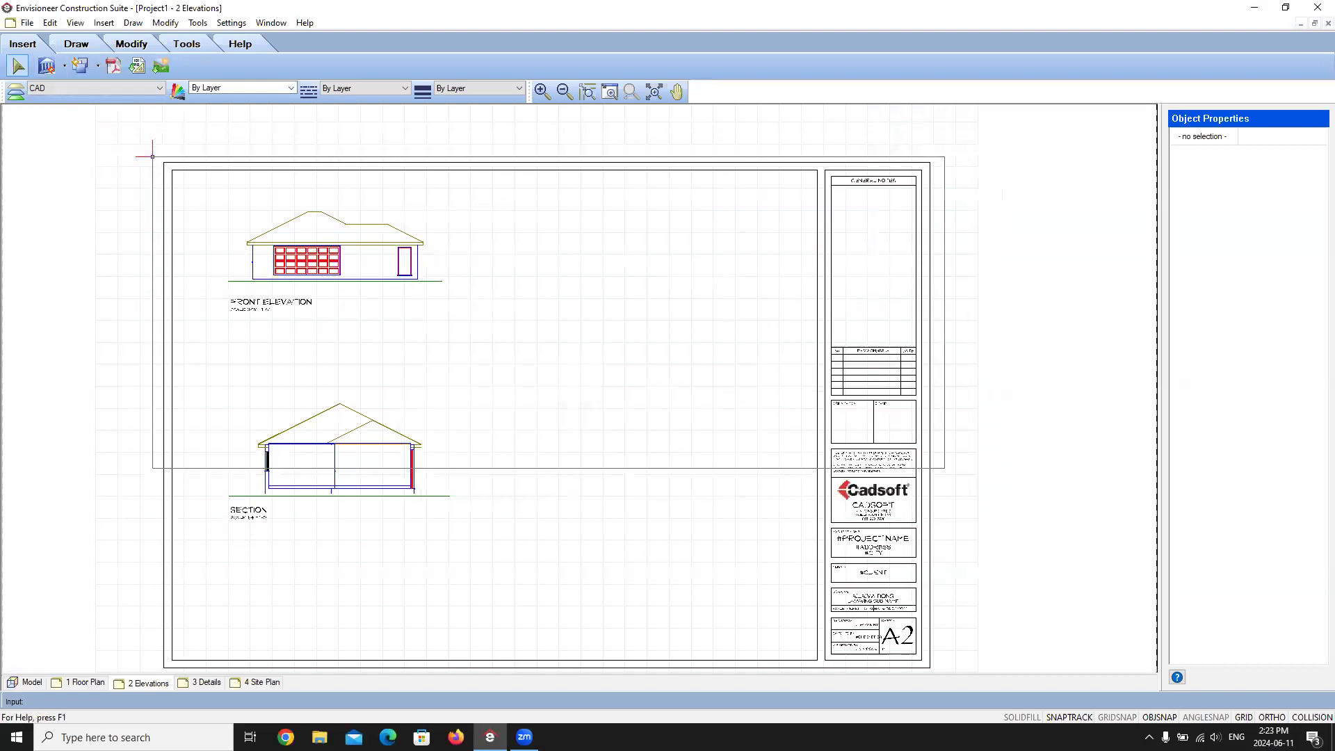
scroll(895, 345, down, 3)
scroll(919, 536, up, 5)
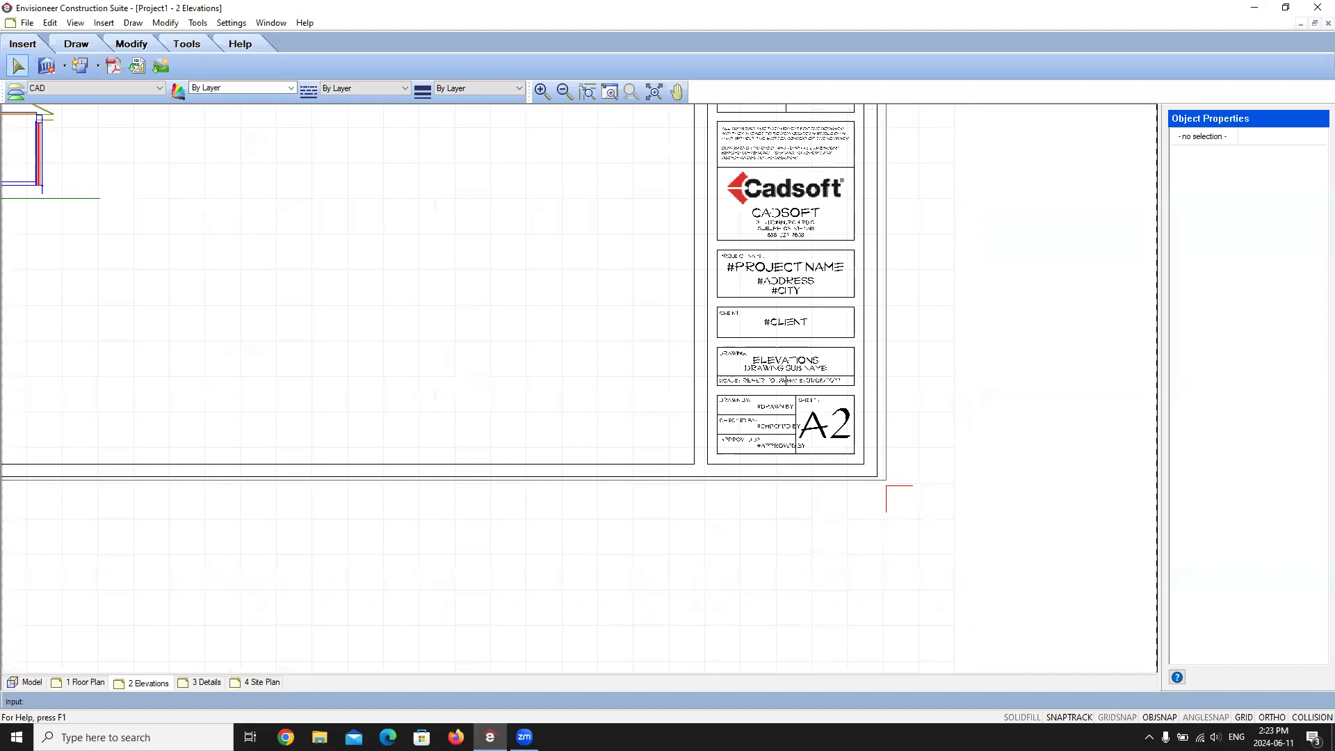
click(885, 485)
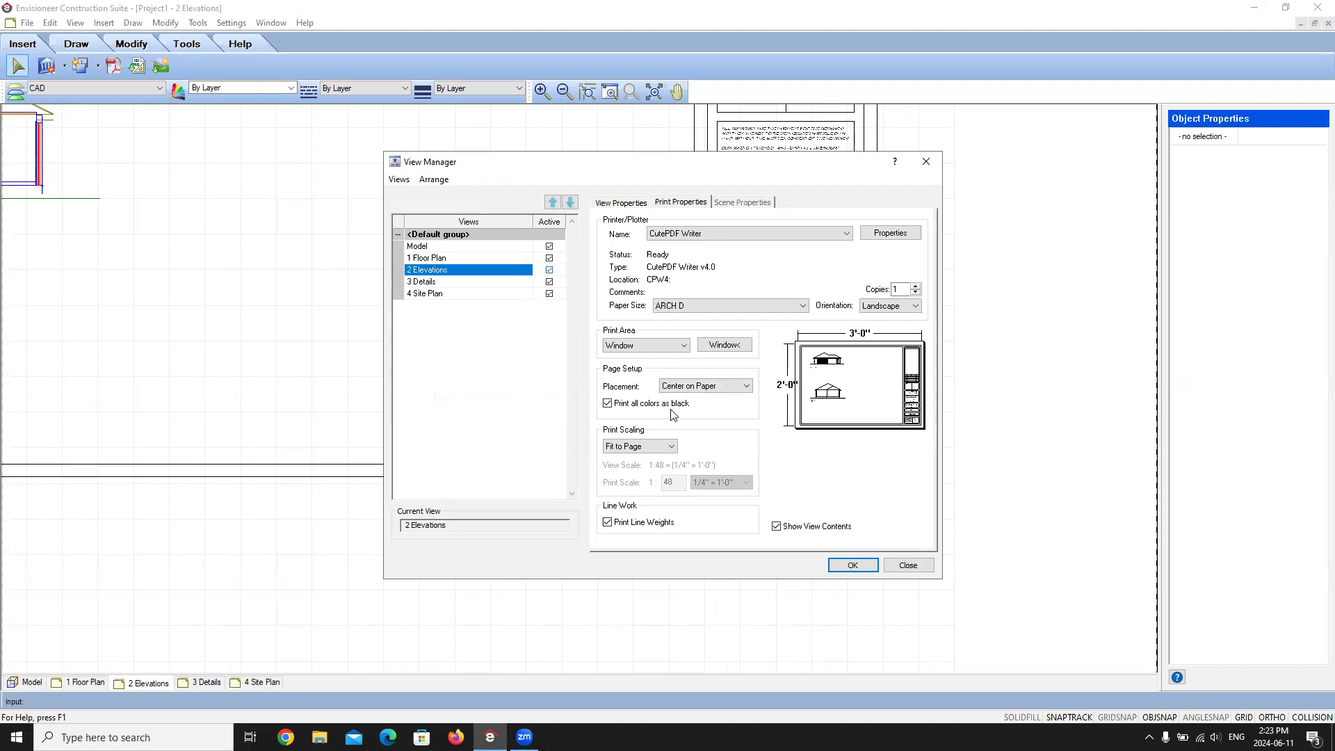
Keep all colors printing as black and set the 2 Elevations print scaling to Print to Scale at 1/4" = 1'-0"
click(608, 403)
click(607, 404)
click(671, 446)
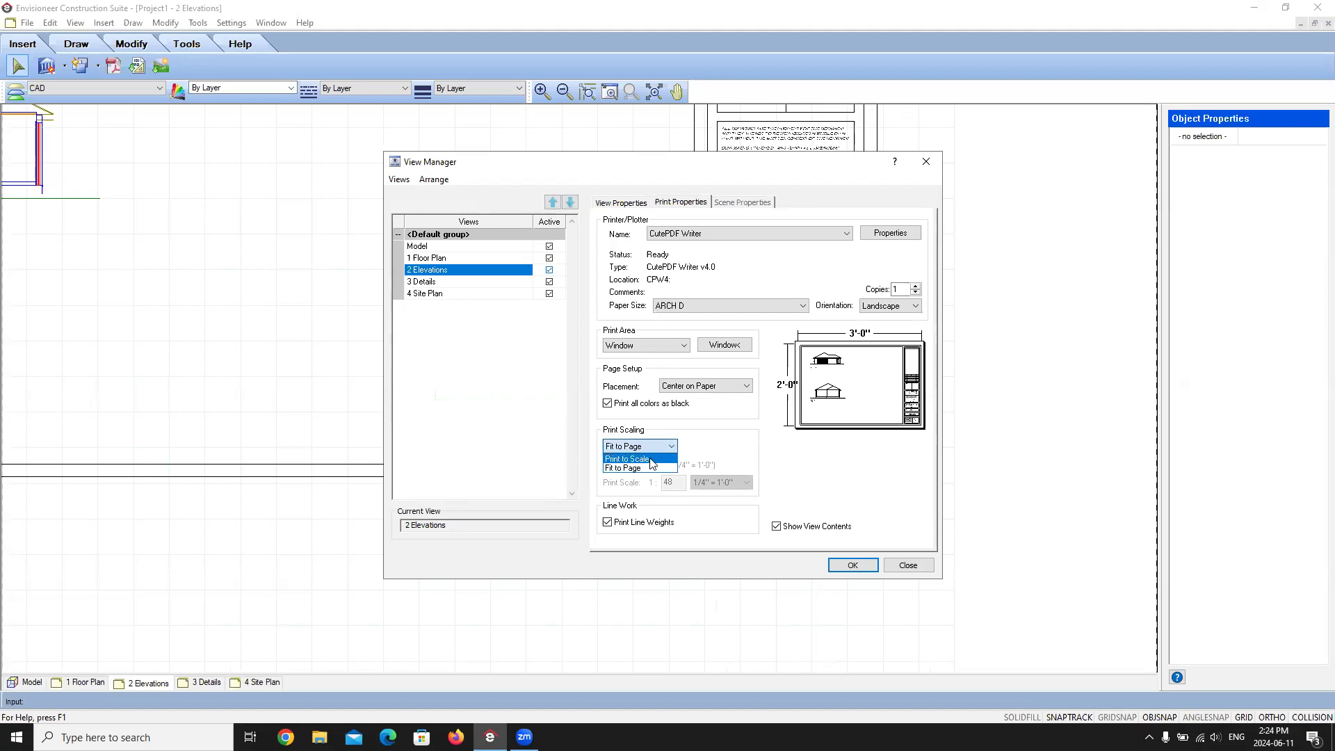
click(652, 459)
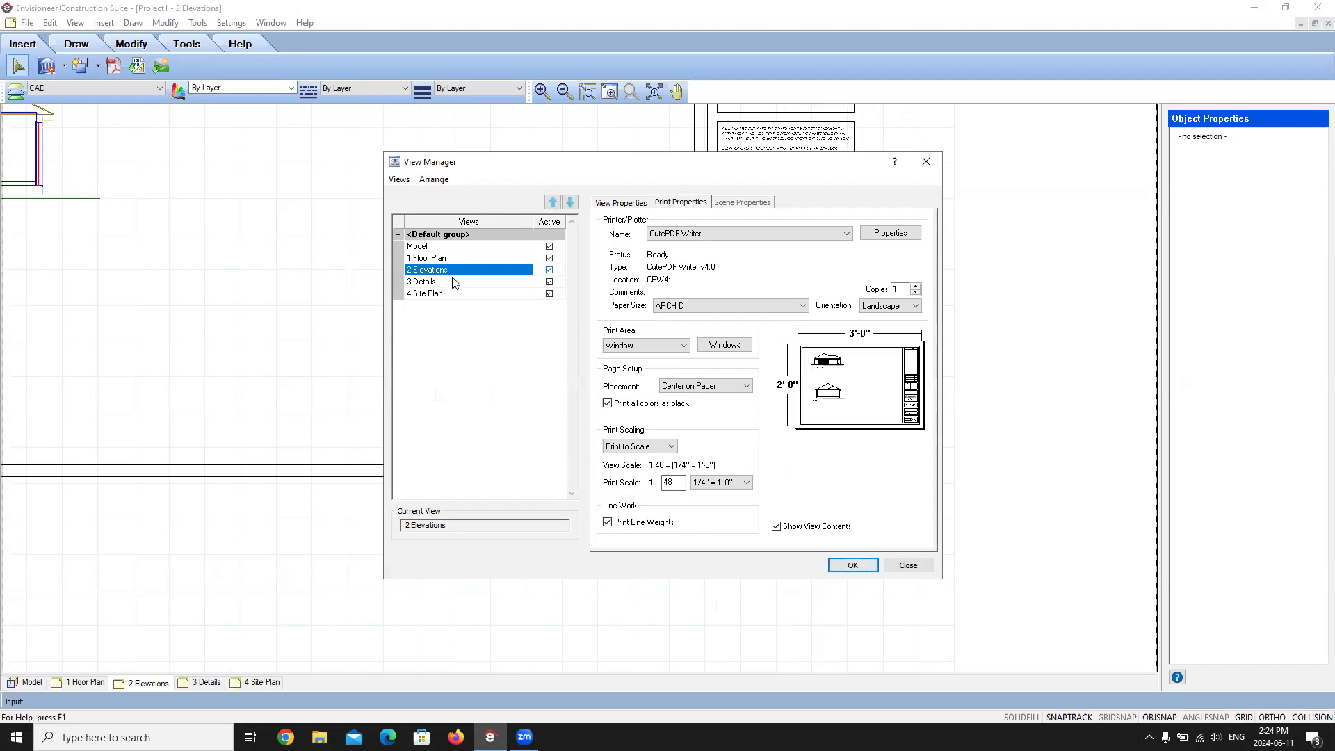
For the 1 Floor Plan view, set the printer to CutePDF Writer and the paper size to ARCH D
click(454, 259)
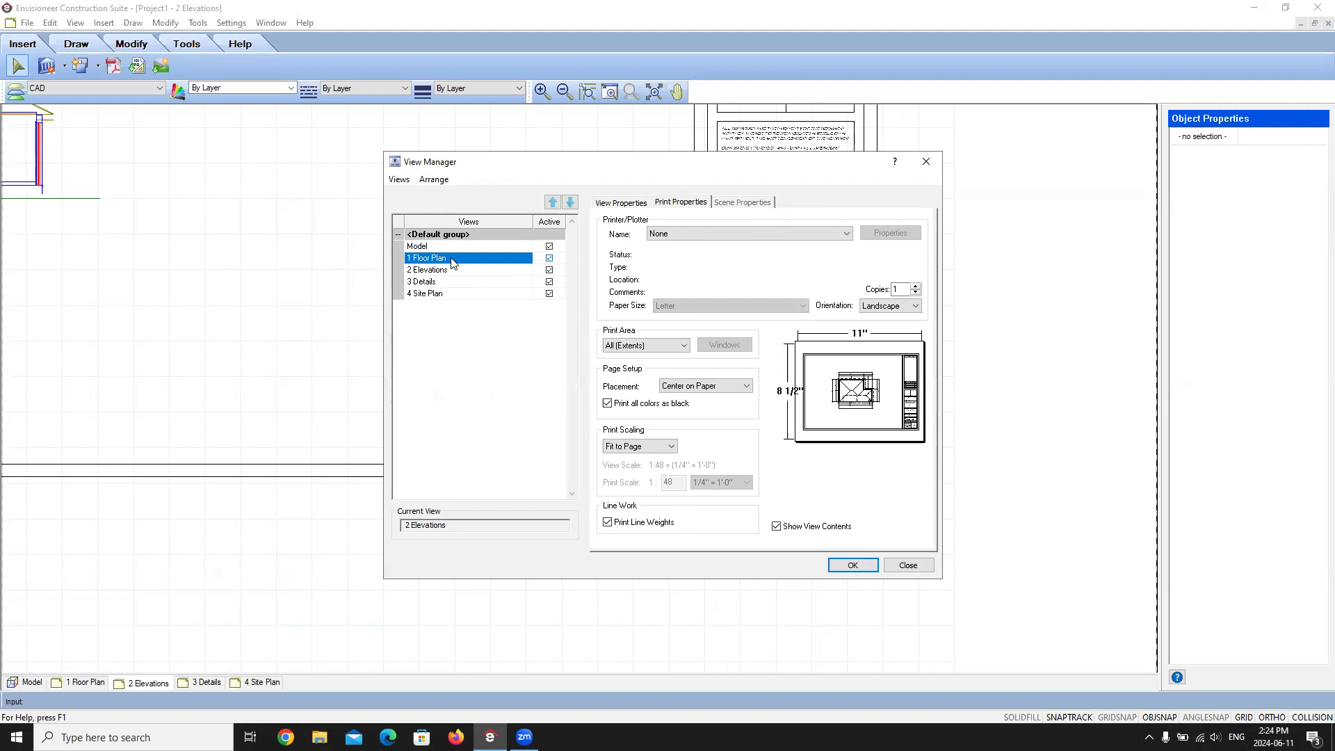
click(846, 235)
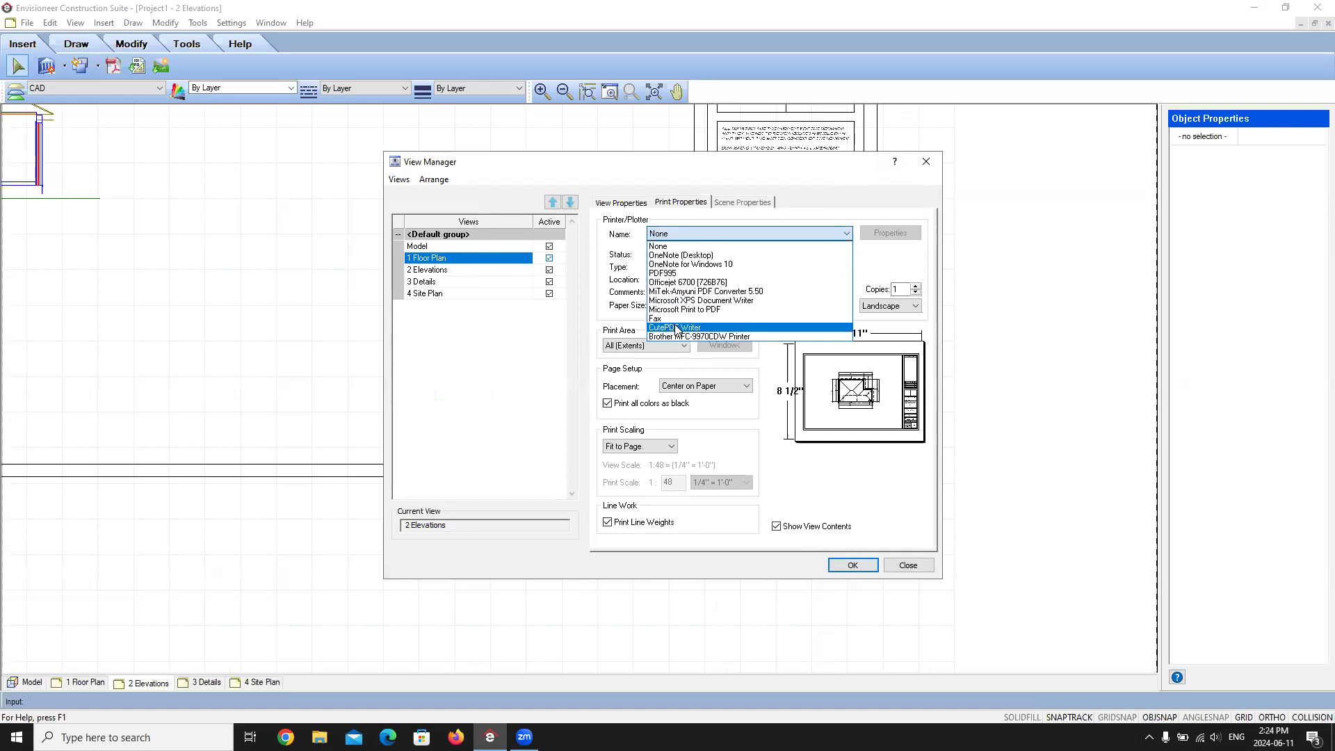
click(675, 327)
click(718, 306)
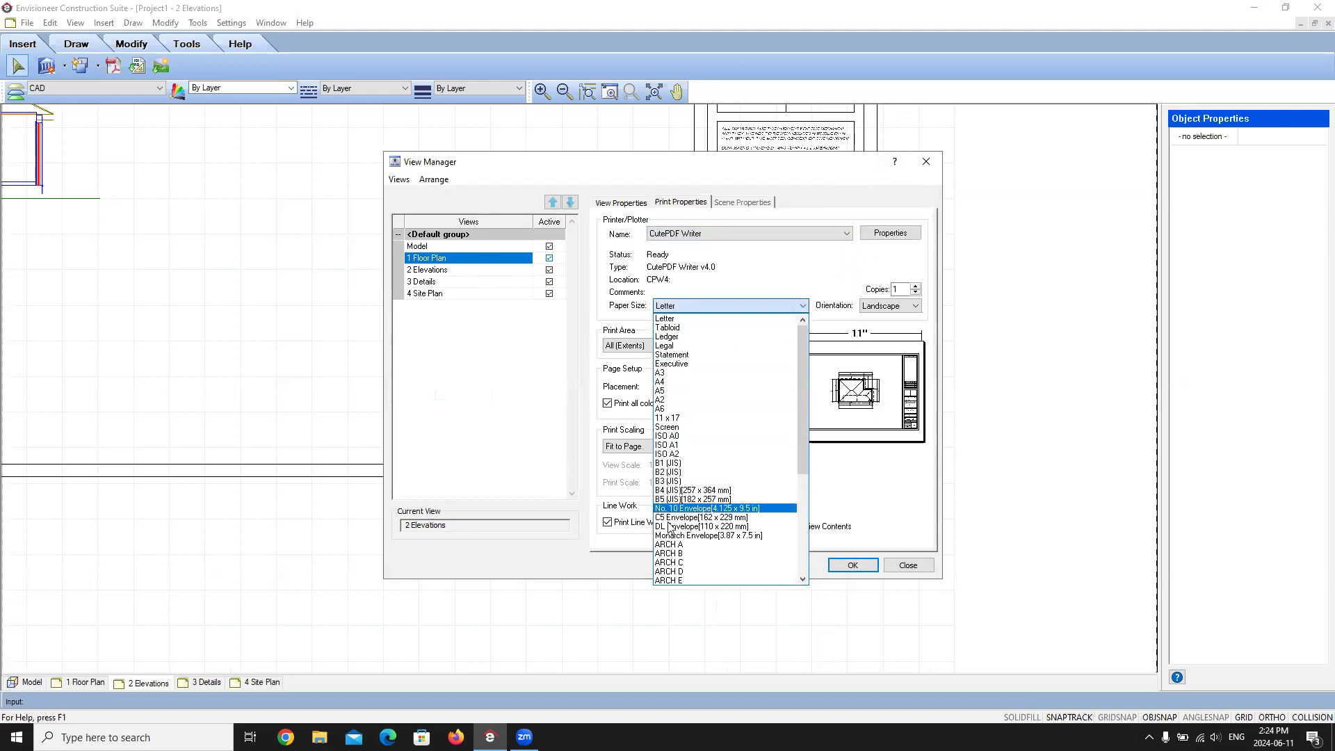
click(669, 562)
click(753, 306)
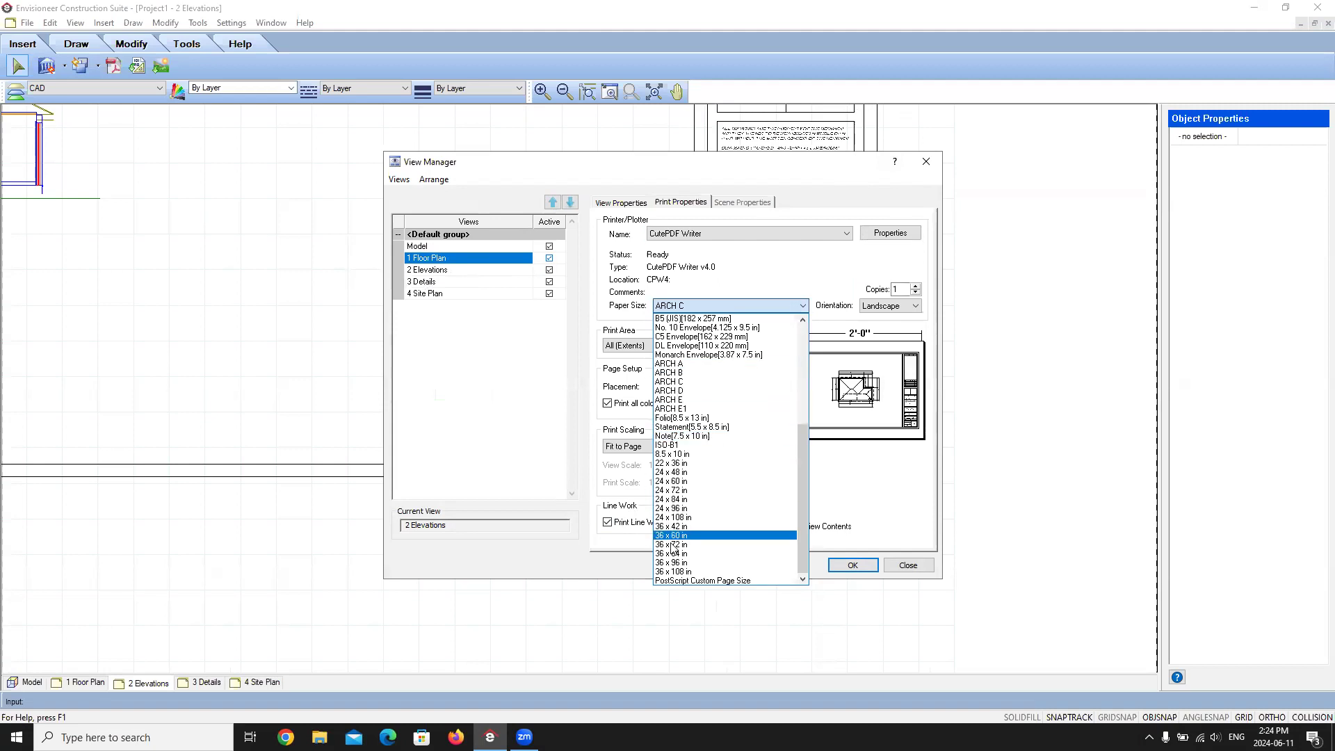
click(670, 391)
Set the 1 Floor Plan print area to a window picked between the sheet's opposite red corner marks
click(679, 346)
click(691, 329)
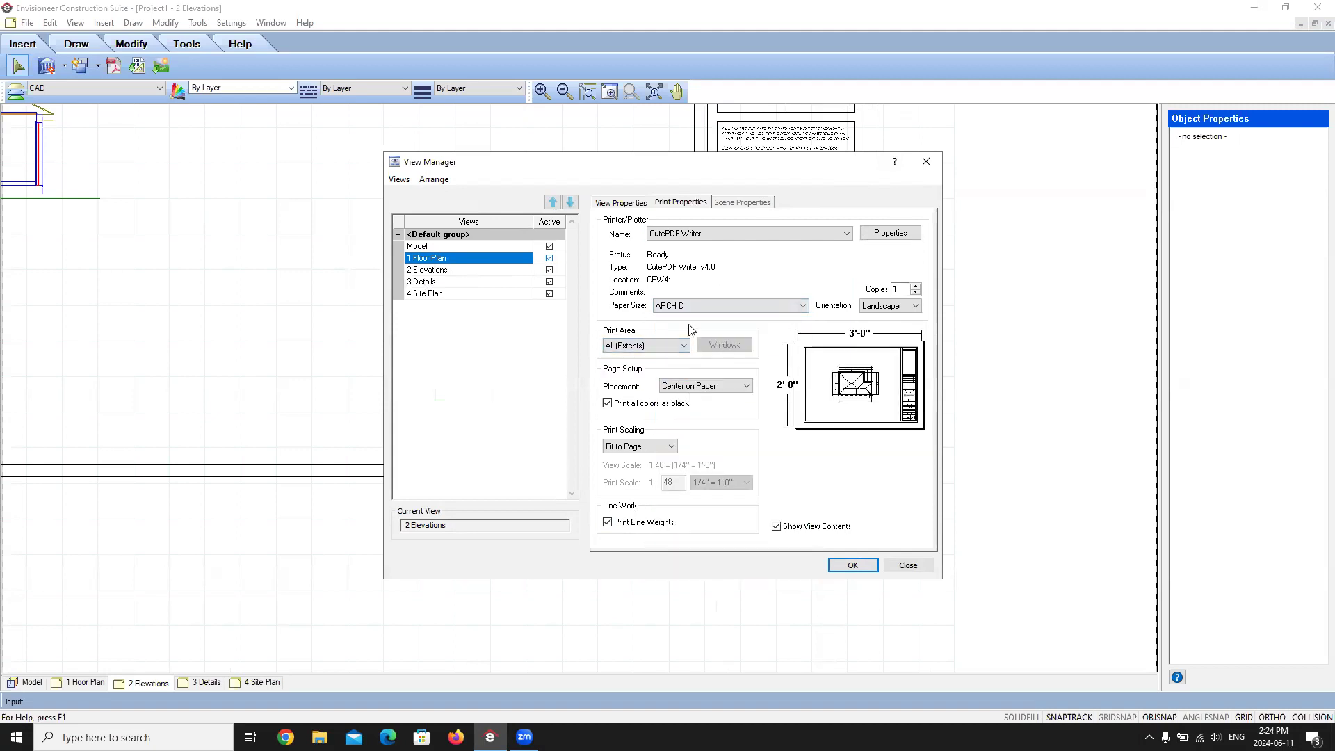
click(684, 345)
click(639, 366)
click(725, 344)
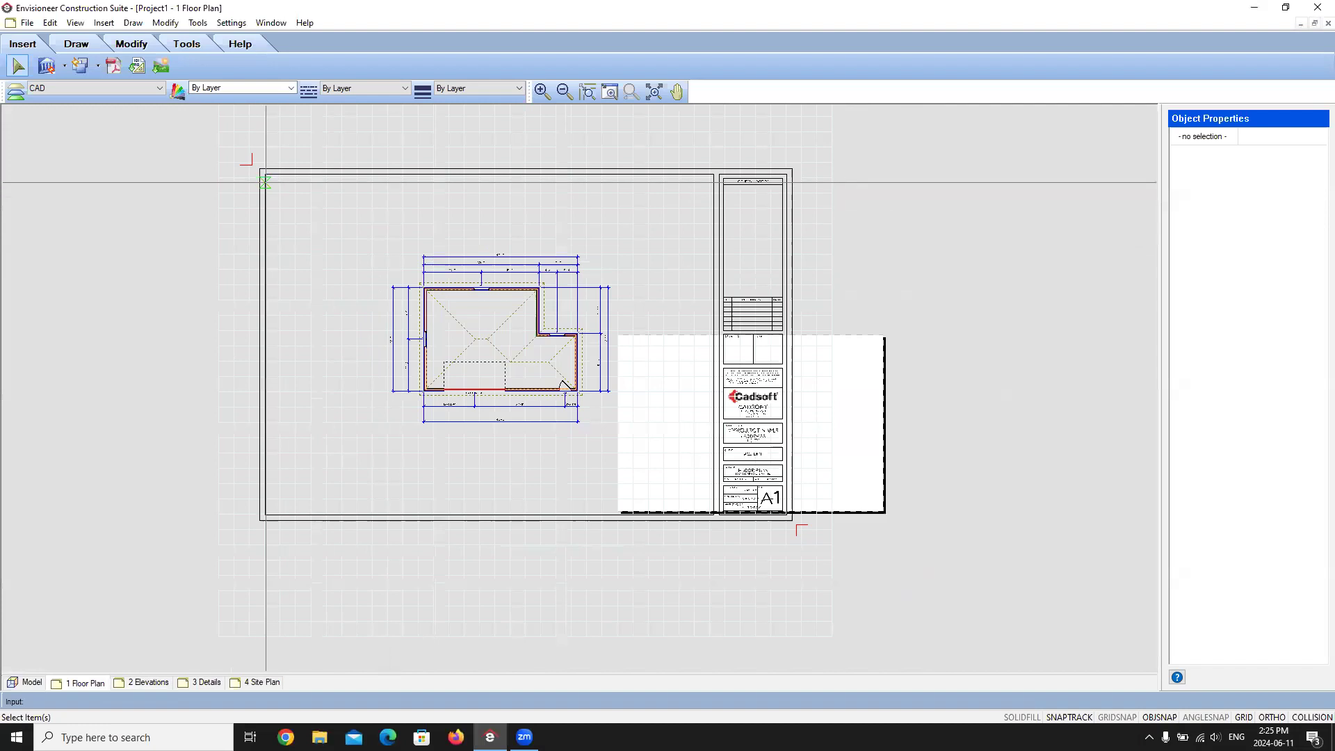
click(252, 165)
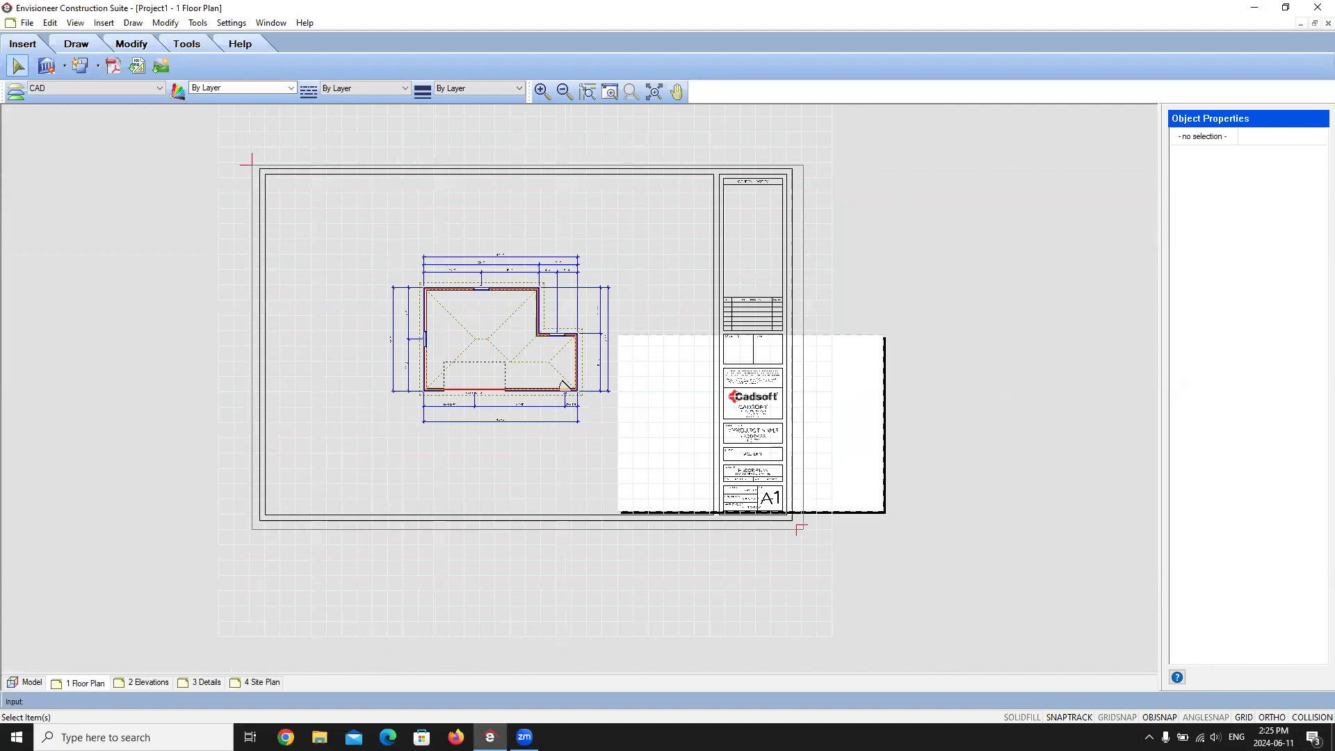
click(801, 528)
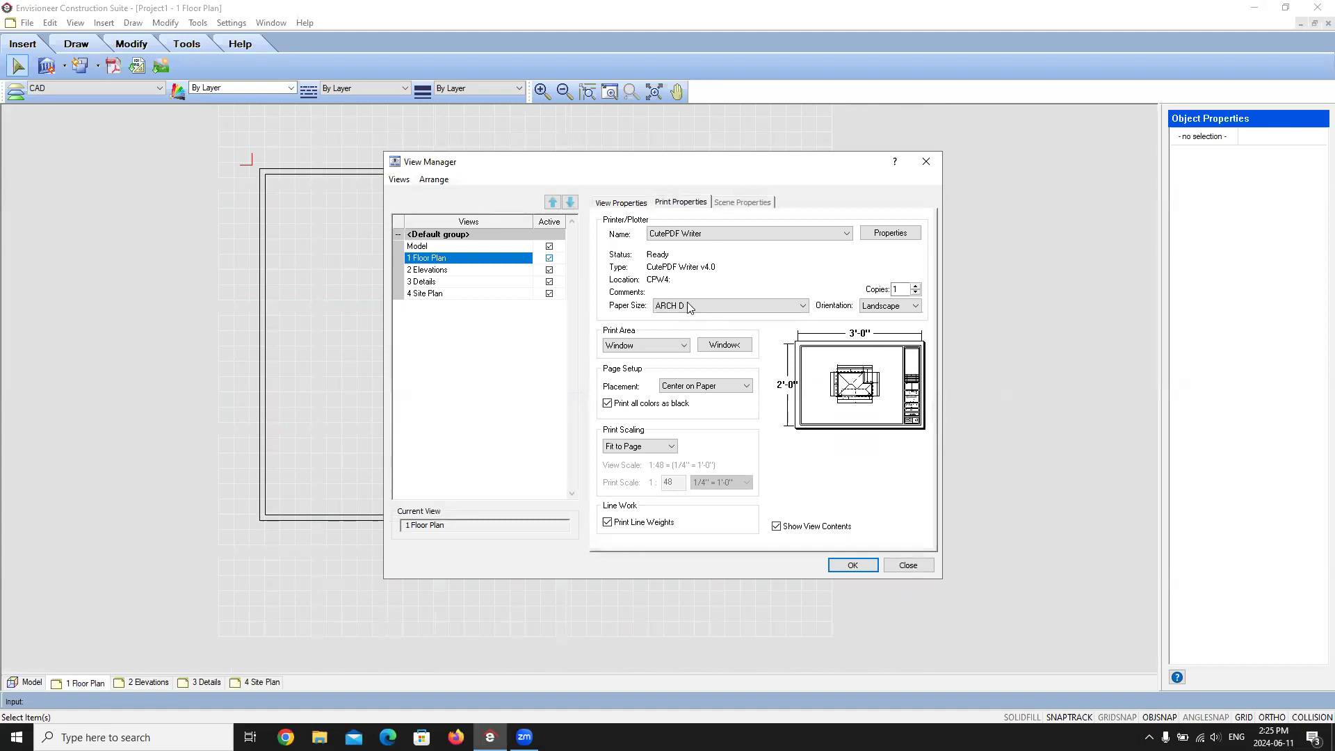
Apply Print to Scale at 1/4" = 1'-0" to the 1 Floor Plan view and return to the 2 Elevations sheet
click(671, 445)
click(629, 463)
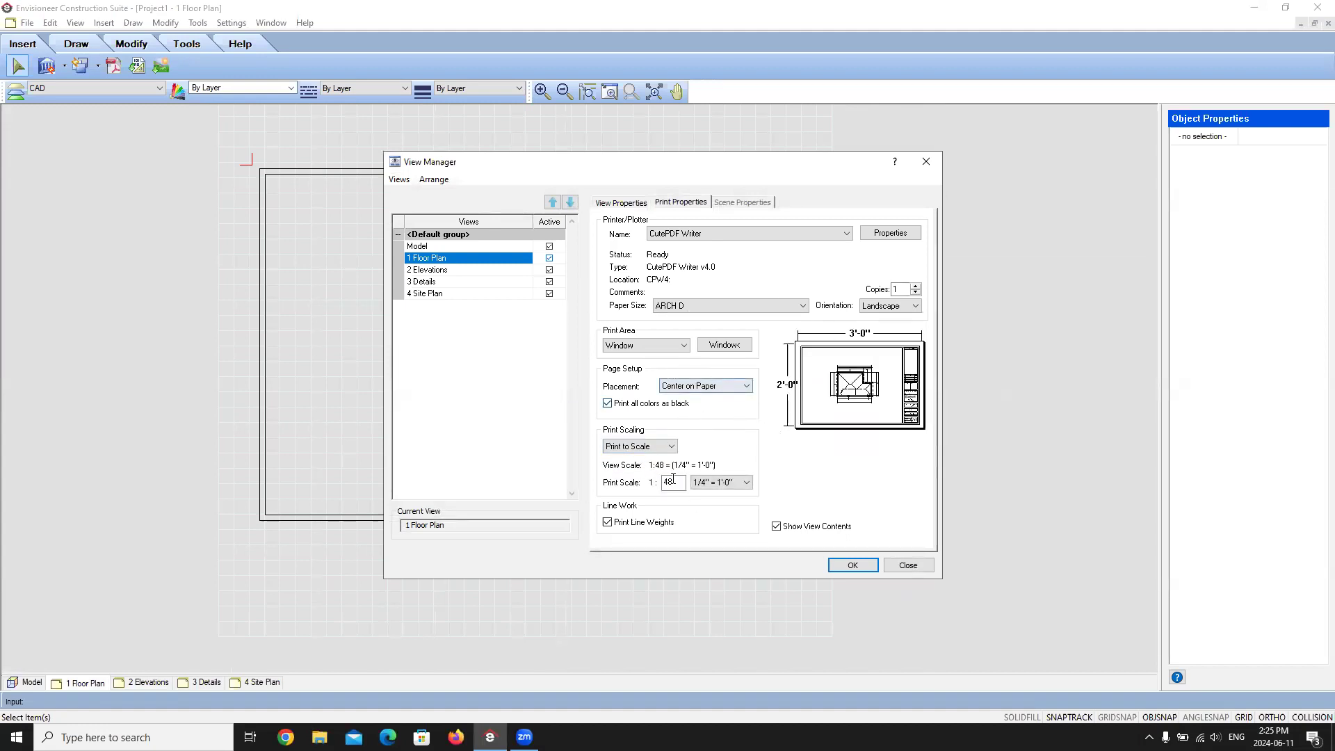
click(436, 281)
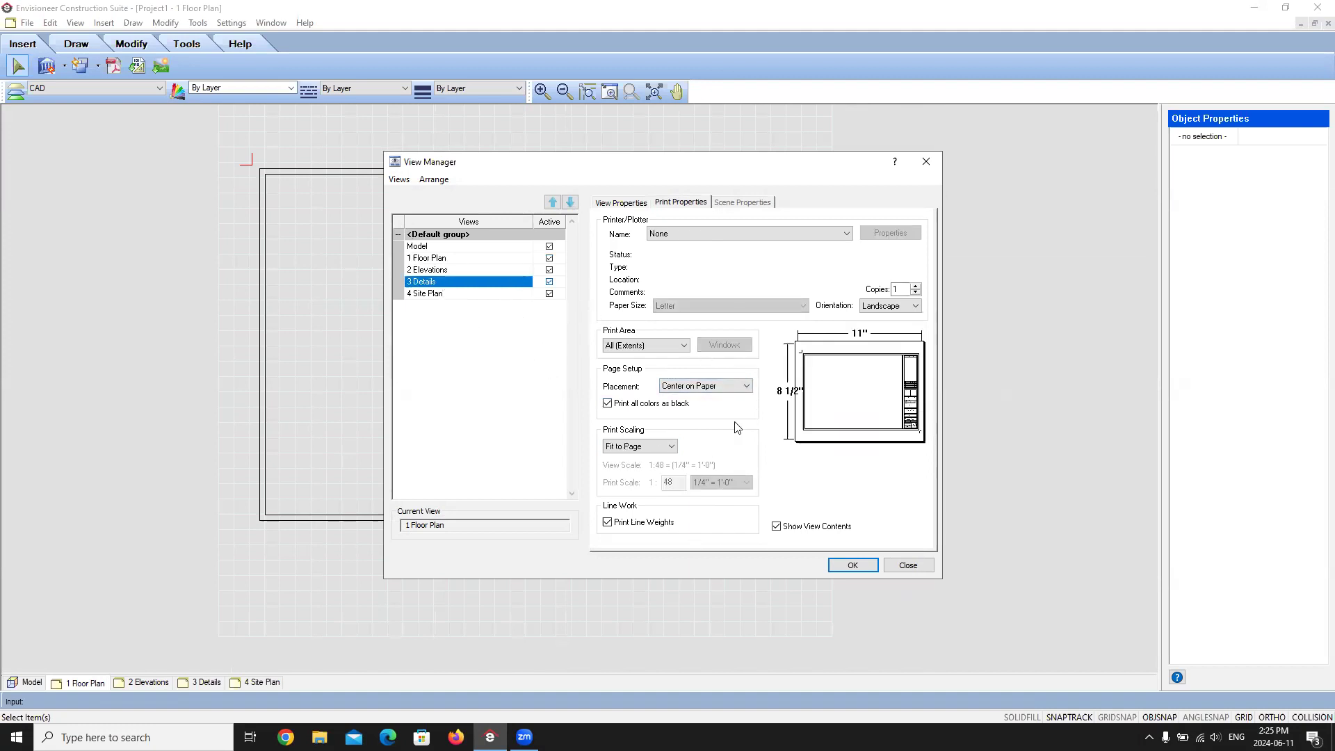
click(852, 565)
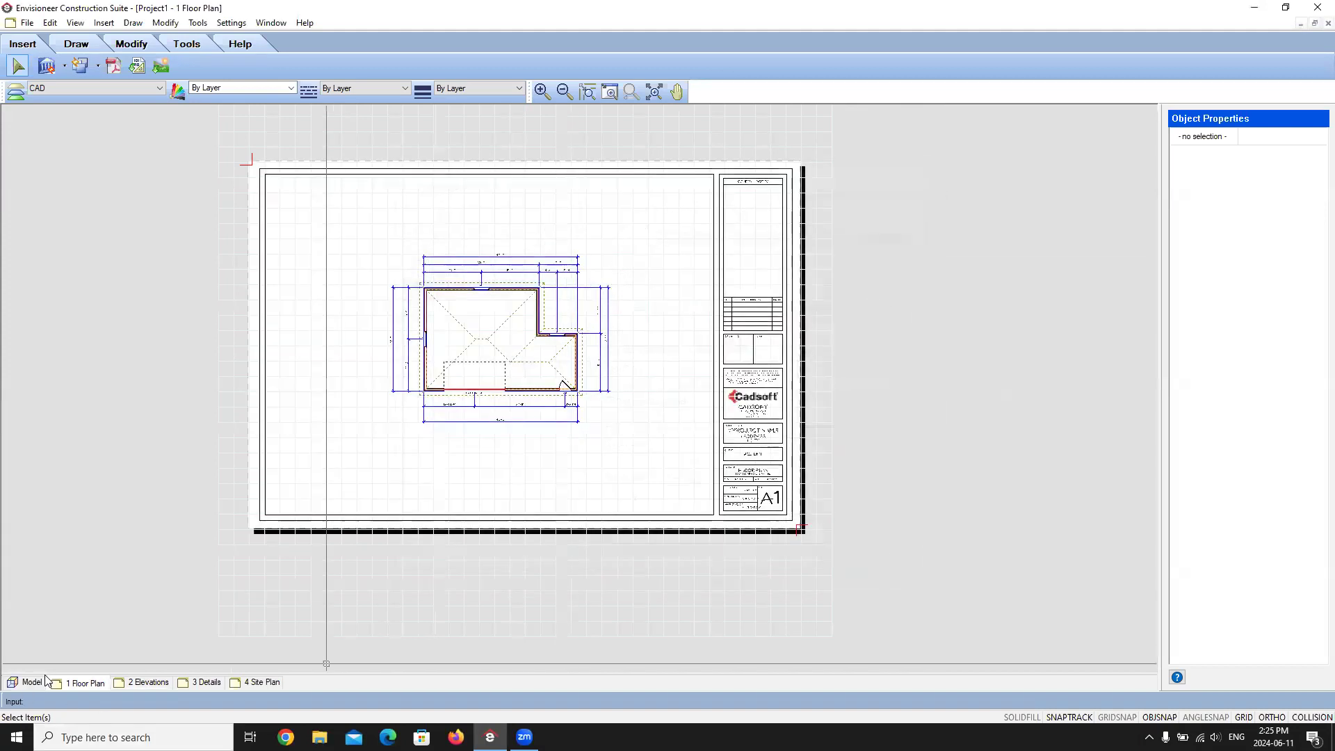
click(143, 682)
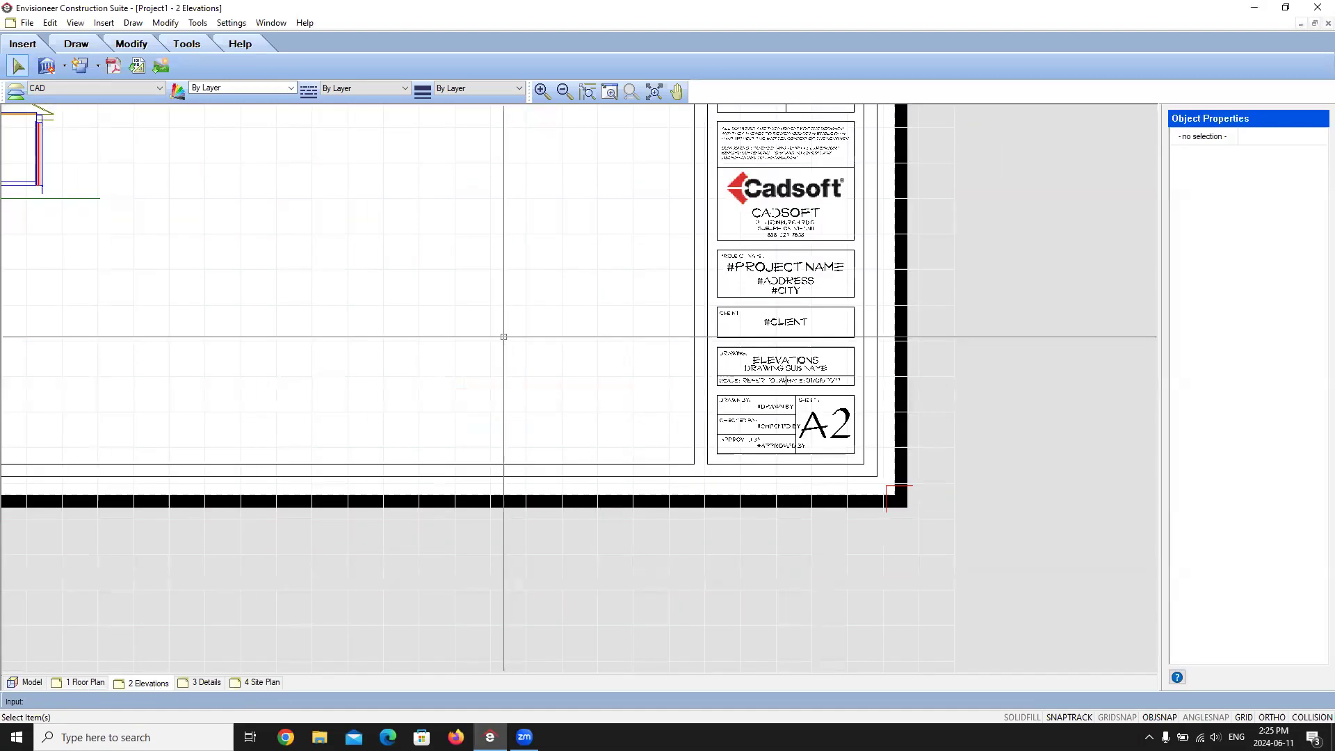
Print the 2 Elevations sheet to CutePDF Writer on ARCH D paper at 1/4" = 1'-0"
scroll(518, 355, down, 5)
middle_drag(395, 283, 415, 330)
scroll(508, 354, up, 3)
click(29, 25)
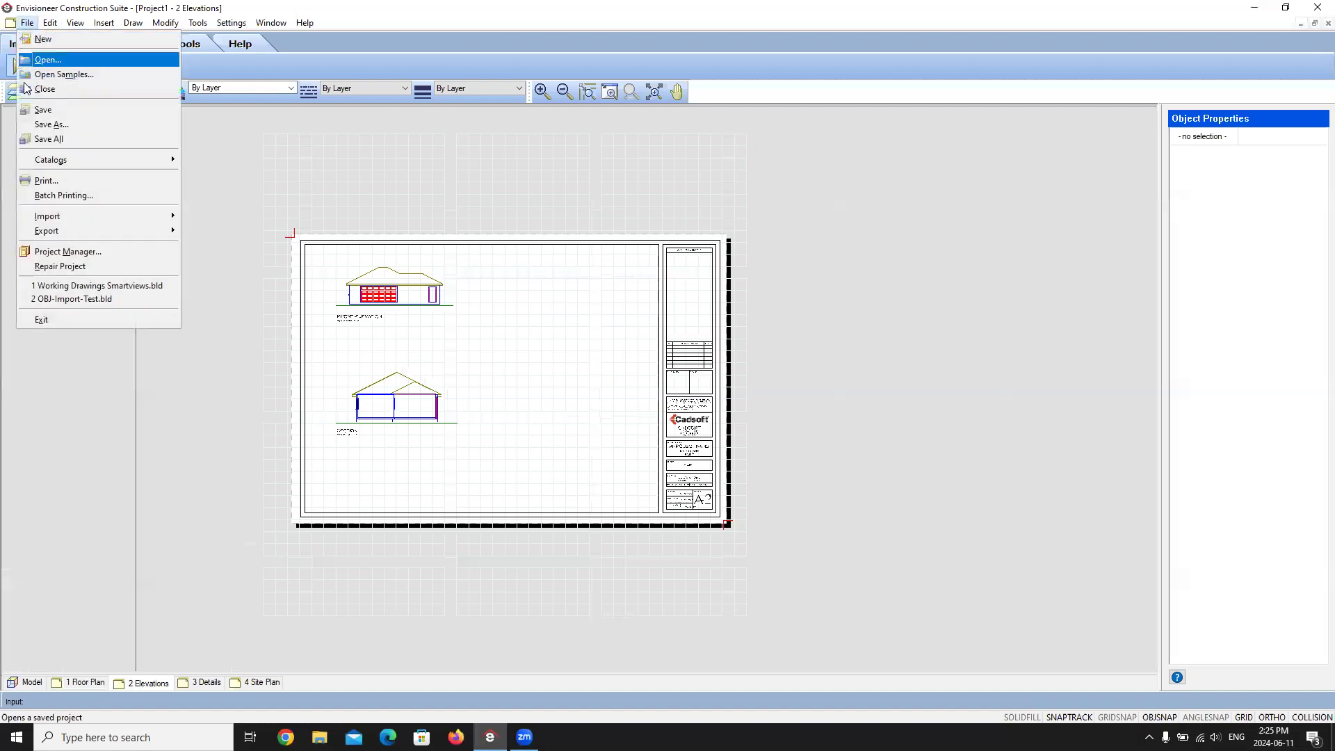
click(55, 180)
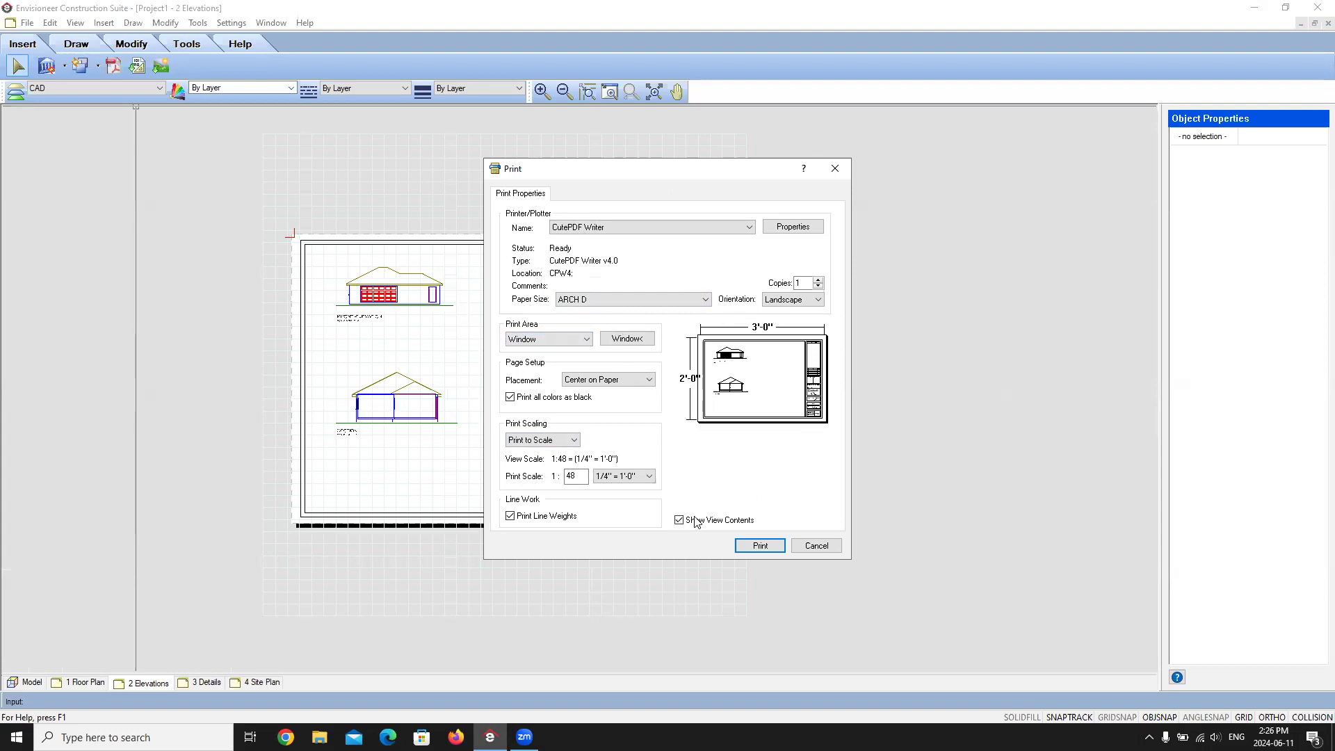
click(760, 546)
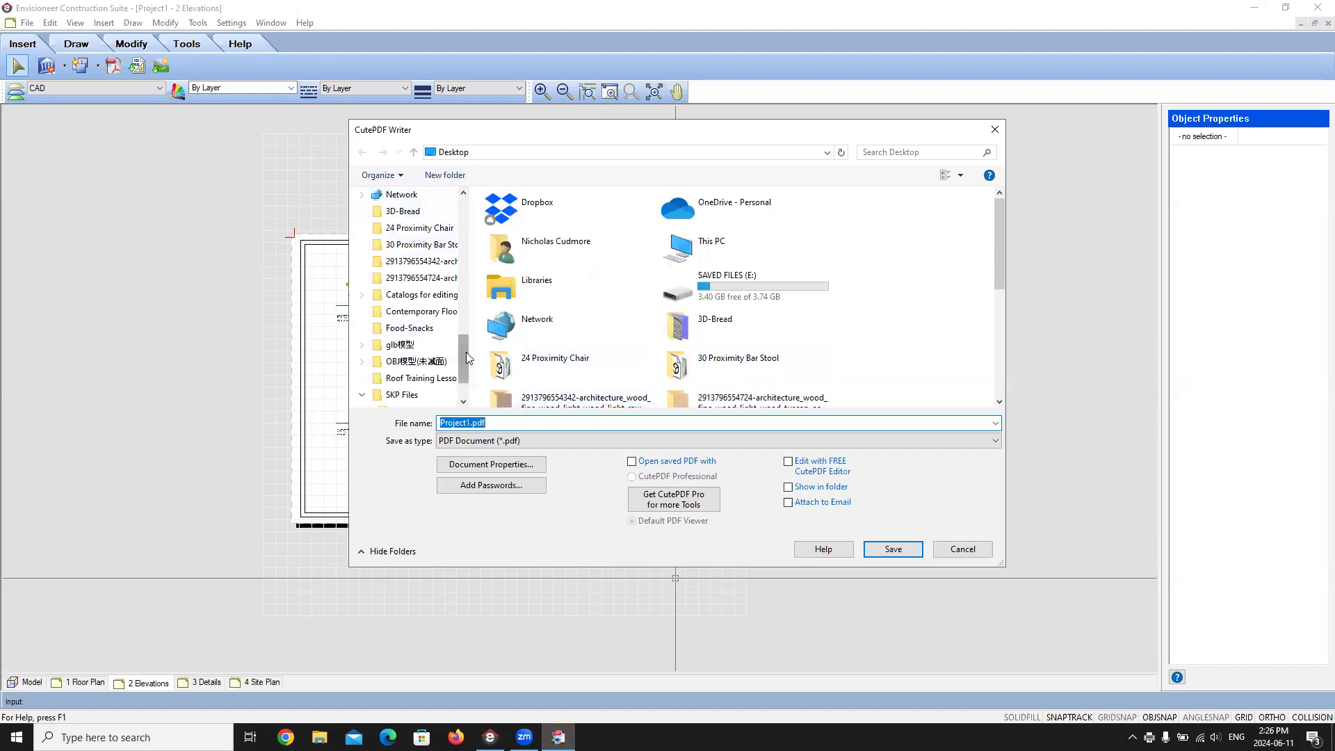
Choose the Desktop as the PDF's save location and replace the proposed file name with sCLAE-wEBINAR
drag(464, 356, 463, 221)
click(399, 216)
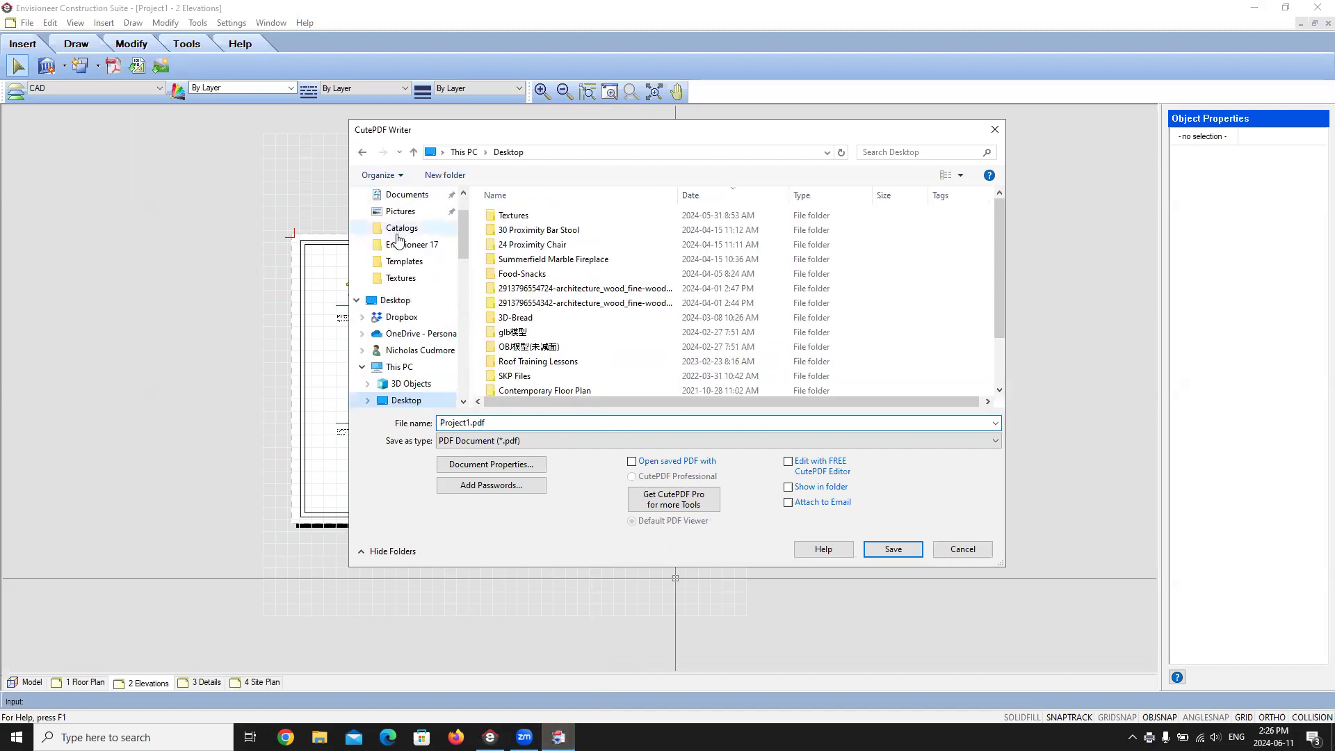
click(470, 422)
key(BackSpace)
key(BackSpace)
key(BackSpace)
key(BackSpace)
key(BackSpace)
key(BackSpace)
key(BackSpace)
key(BackSpace)
text(sCLAE-wEBINAR)
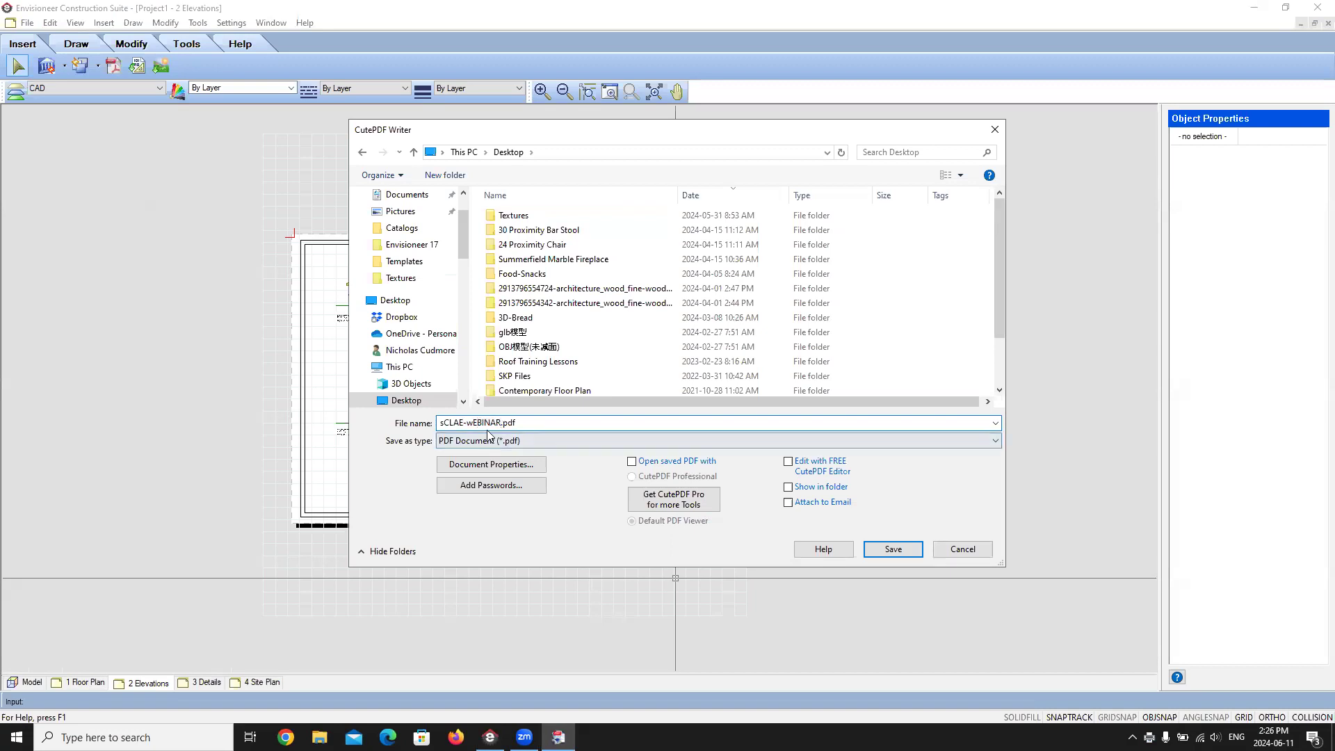
Correct the capitalization of the file name to SCLAE-WEBINAR.pdf and save the PDF
click(442, 422)
key(BackSpace)
text(S)
click(472, 423)
key(BackSpace)
text(W)
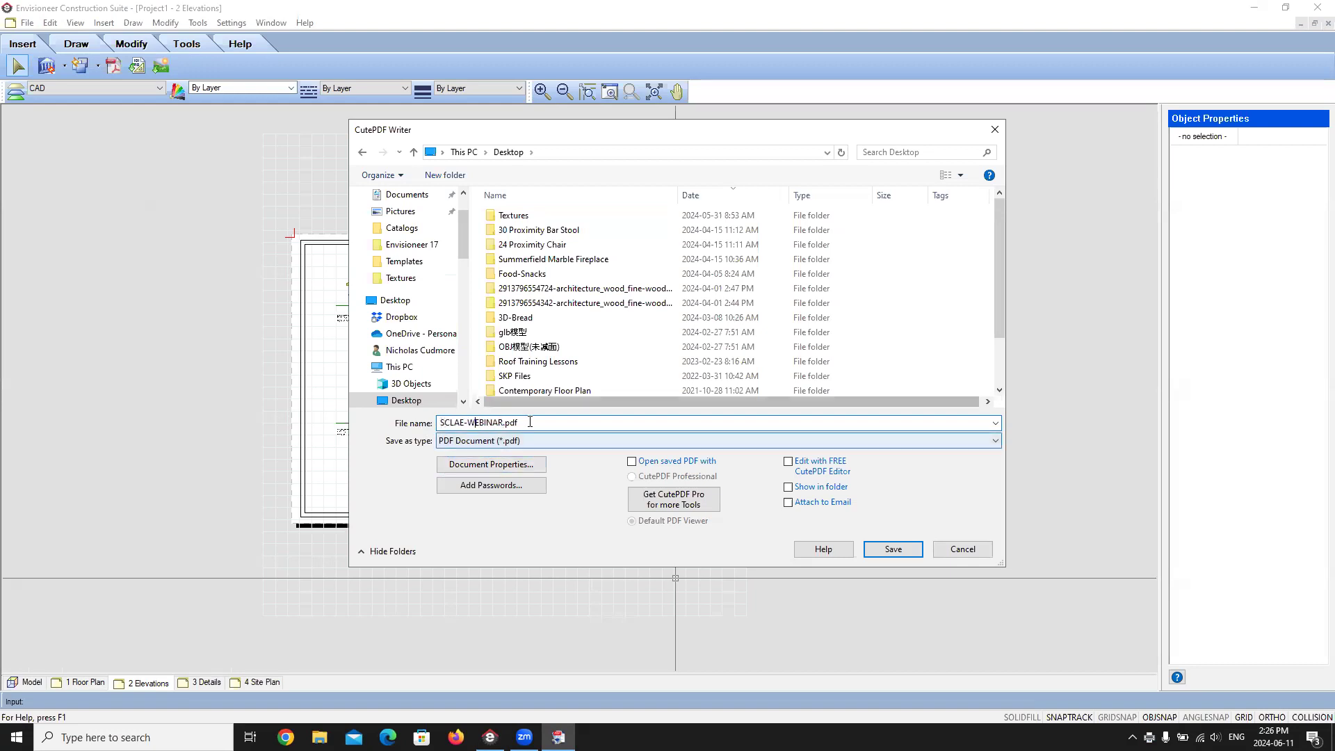
click(893, 549)
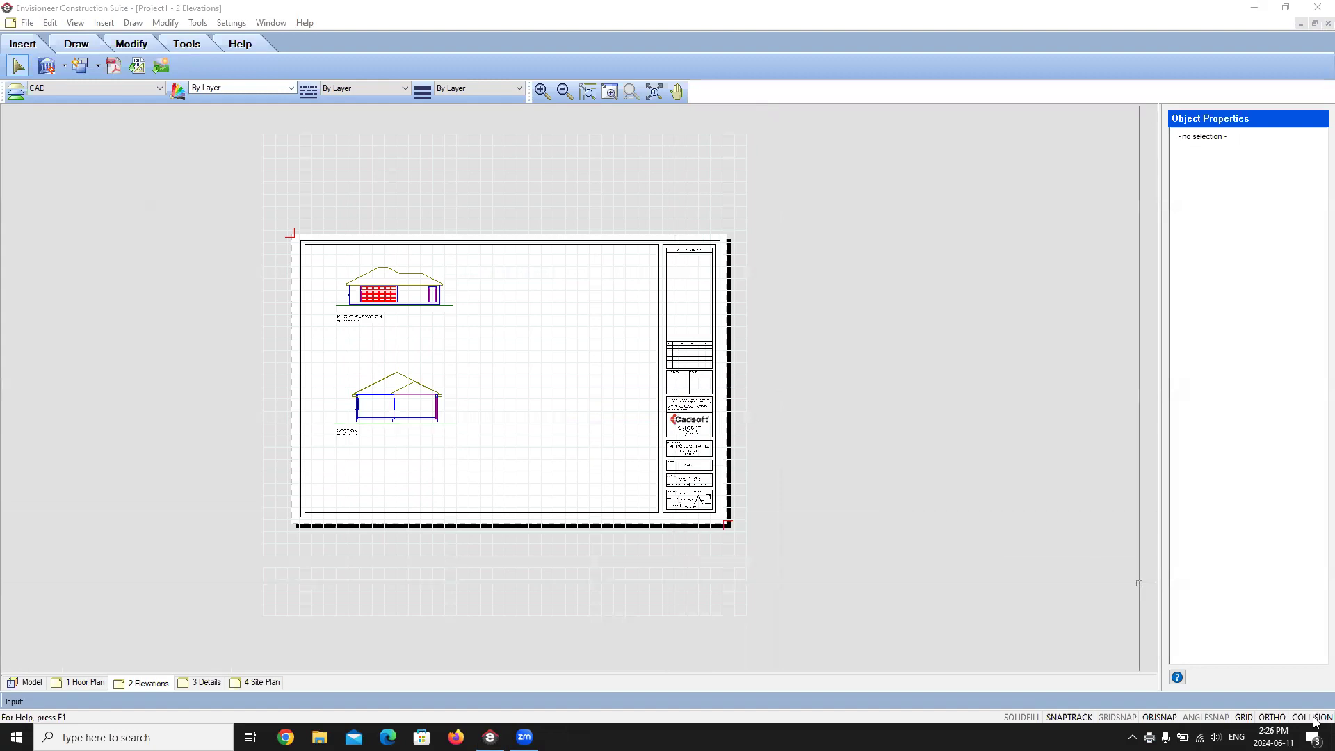
Examine the printed SCLAE-WEBINAR.pdf from the desktop in a maximized window, close it and return to the Envisioneer project
click(1333, 737)
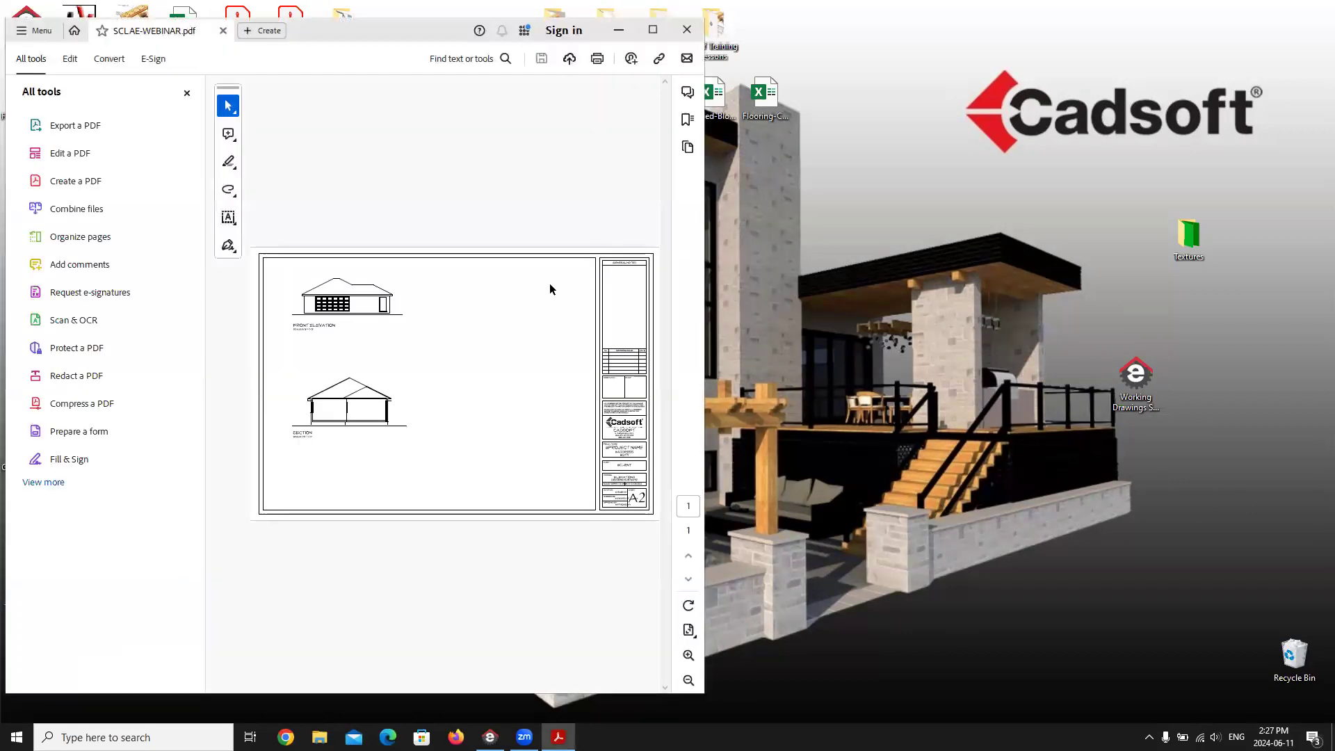
click(652, 30)
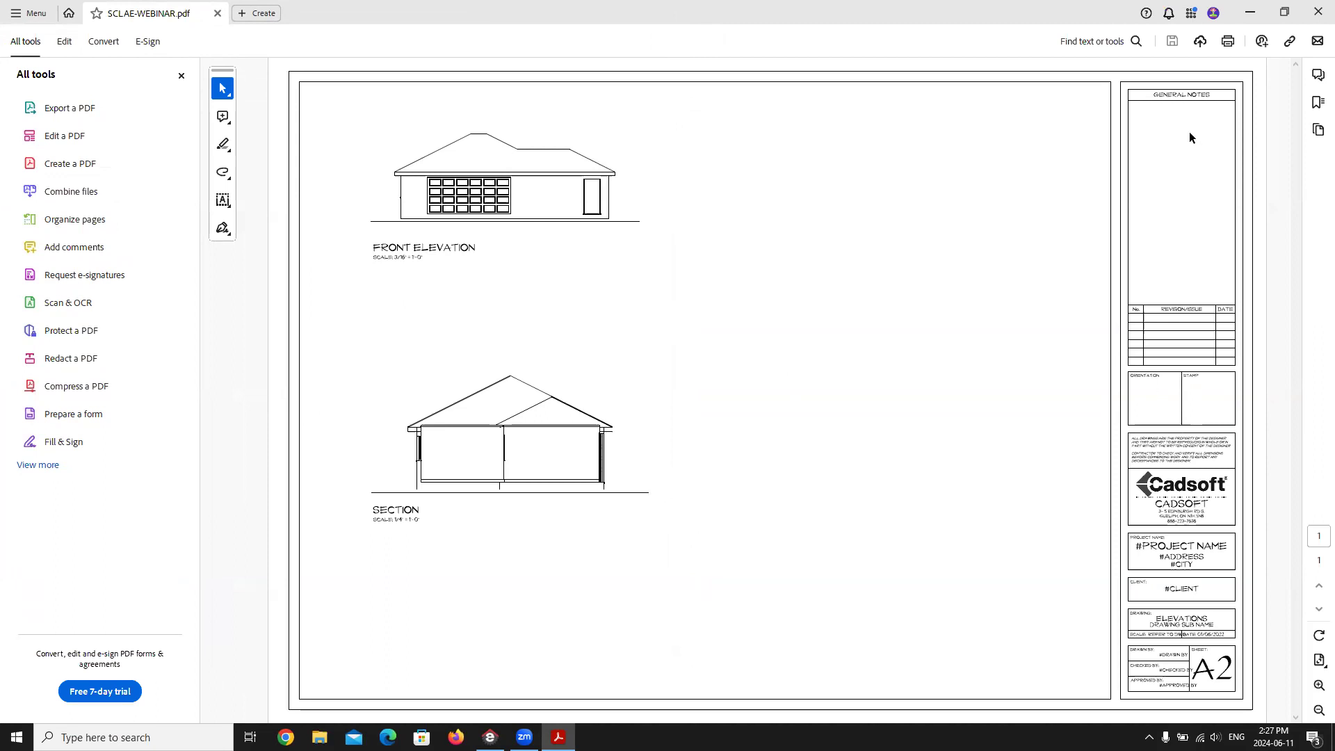
click(1316, 12)
click(490, 737)
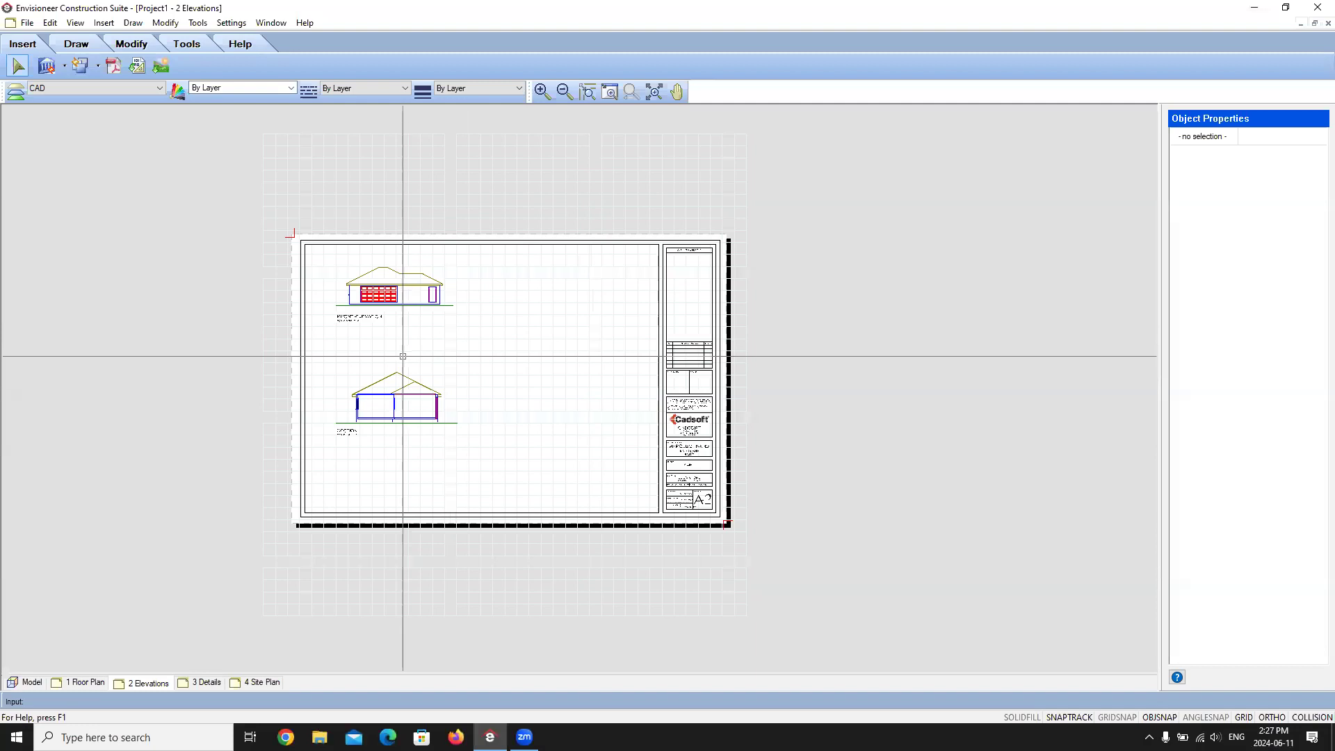
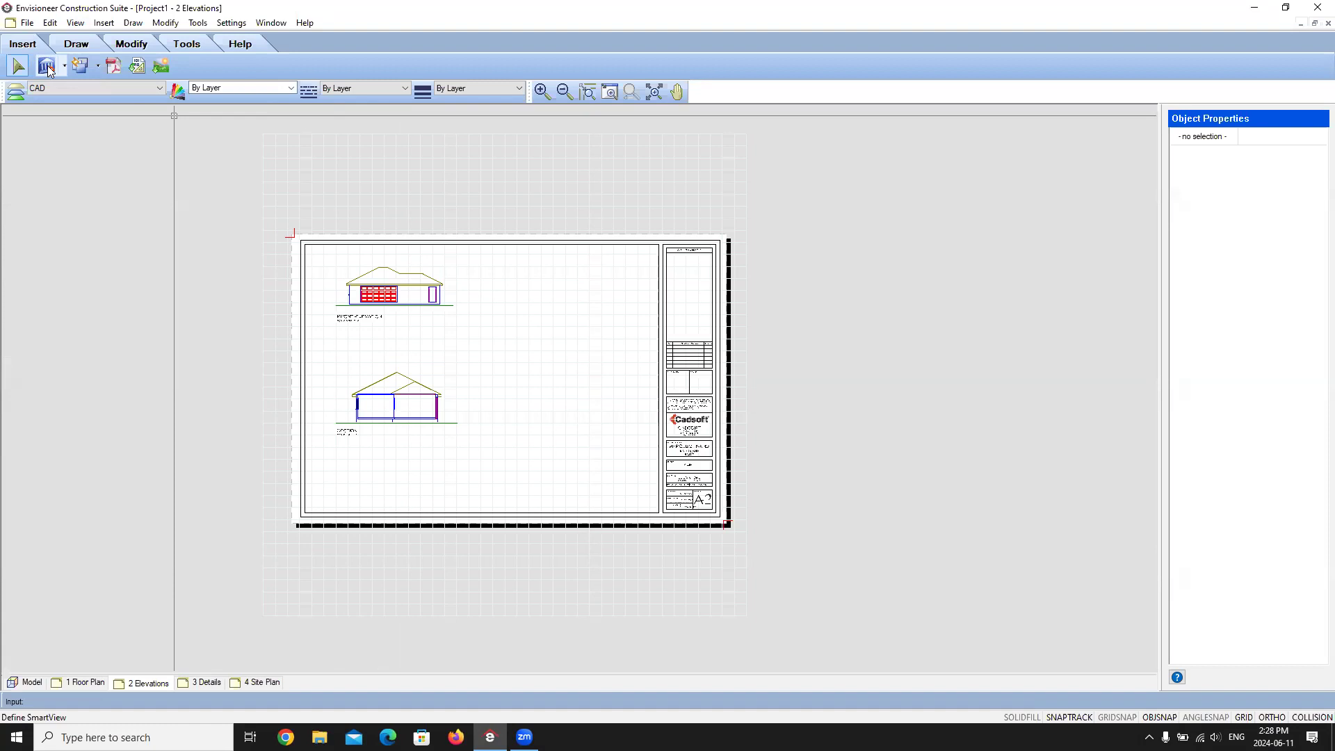
Try printing the 2 Elevations sheet on ARCH C paper with the scaling set to Fit to Page
click(27, 22)
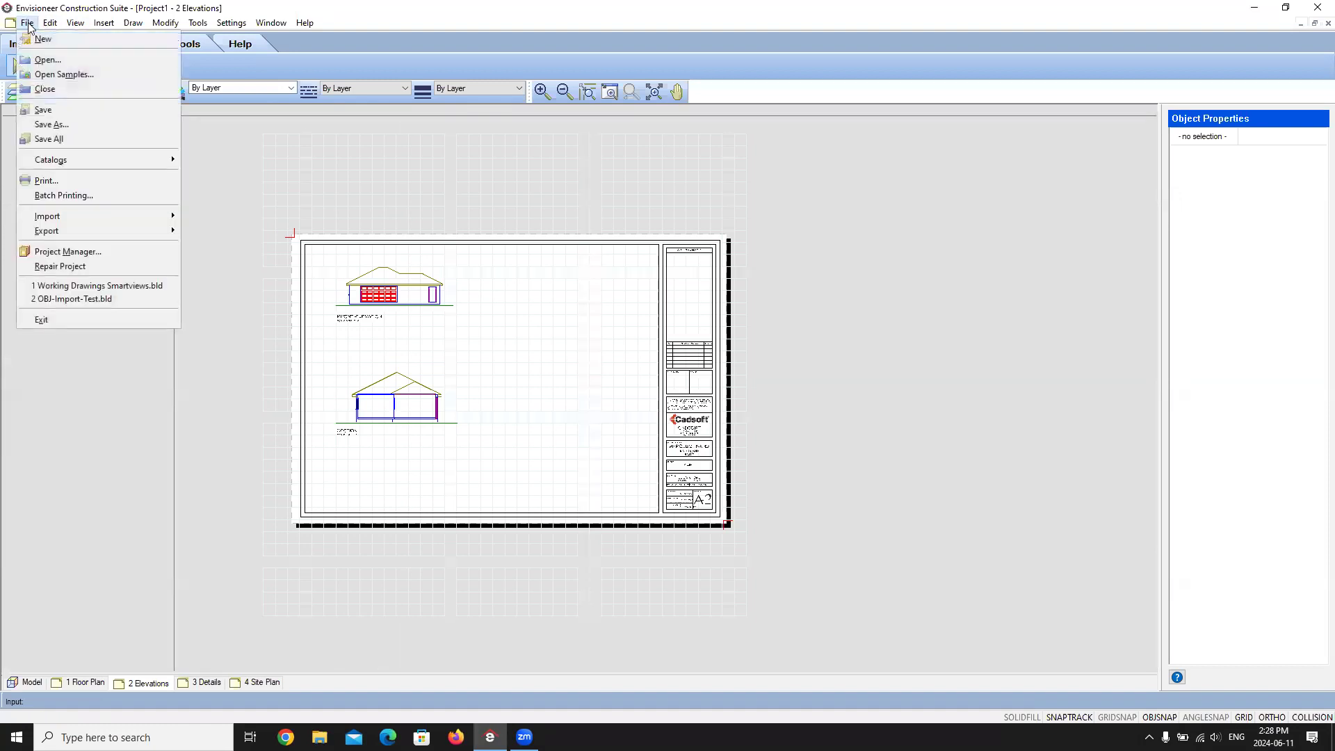
click(52, 180)
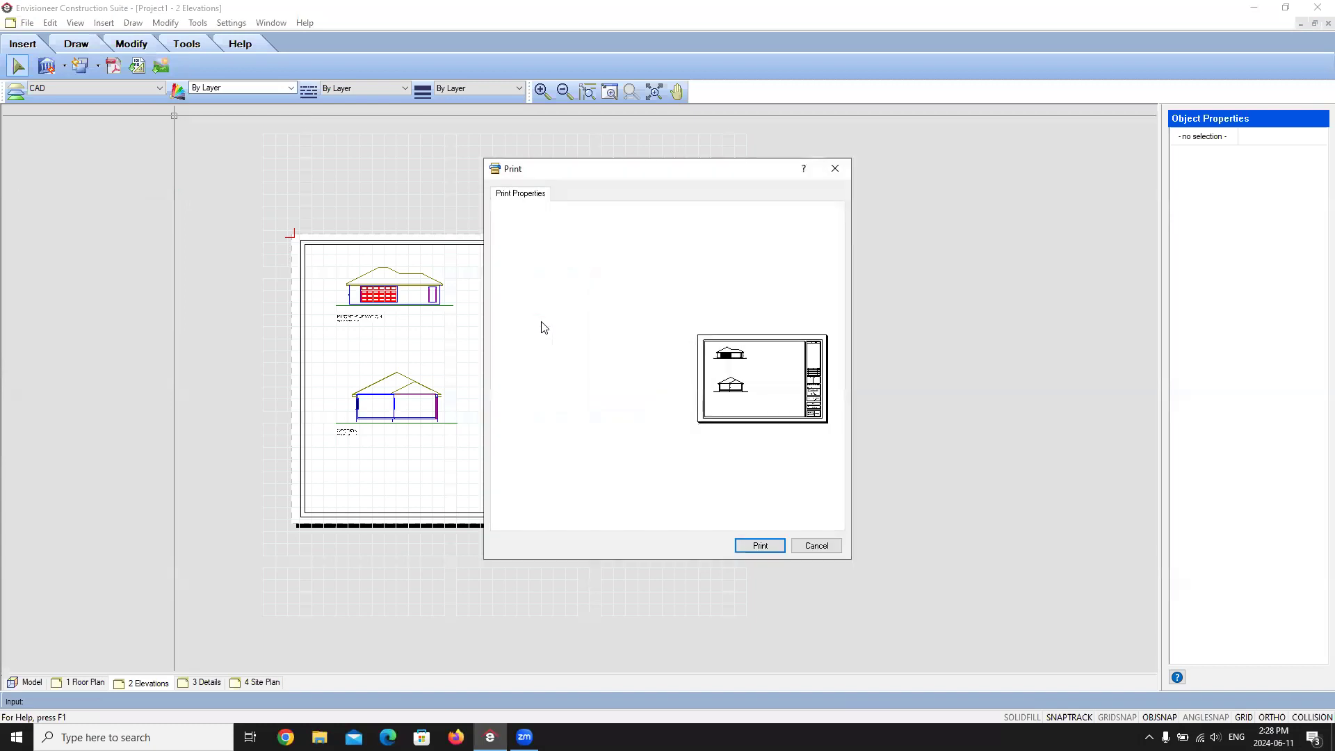
click(706, 299)
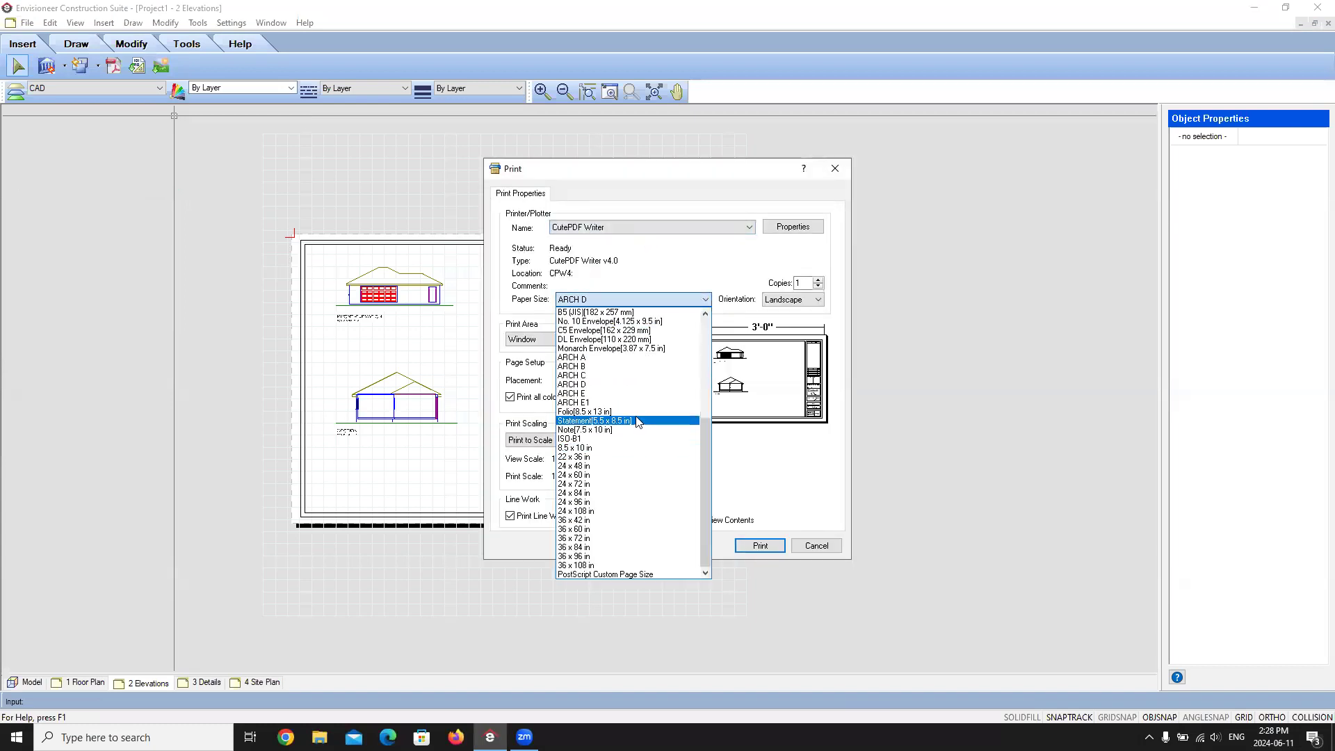
scroll(639, 422, up, 7)
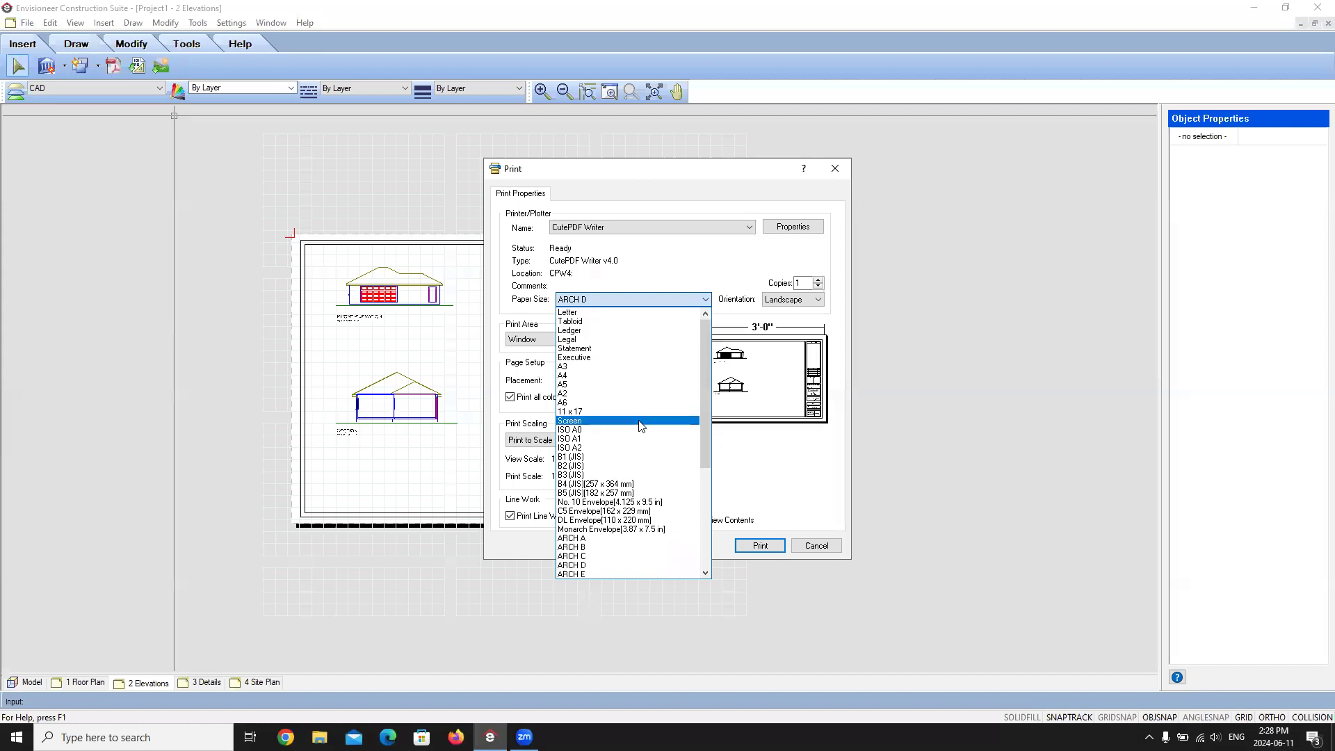
scroll(634, 426, down, 2)
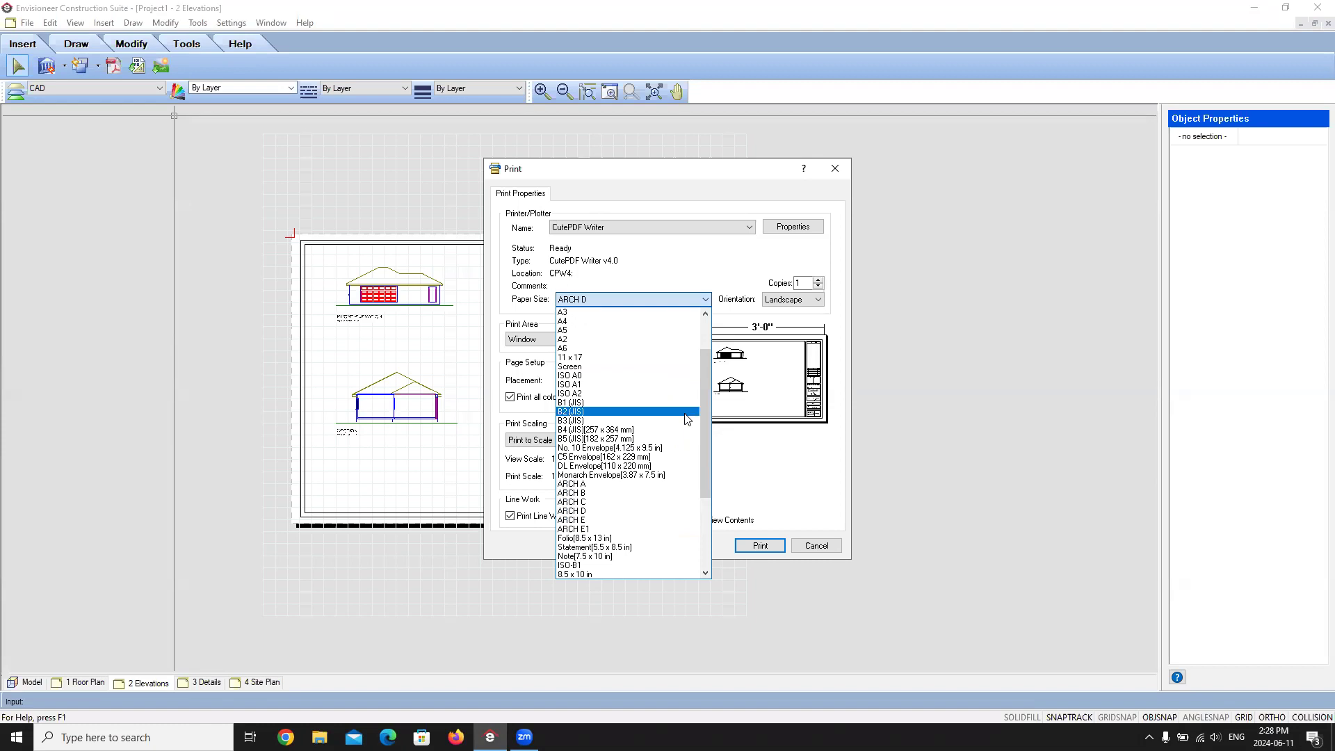
scroll(686, 412, up, 2)
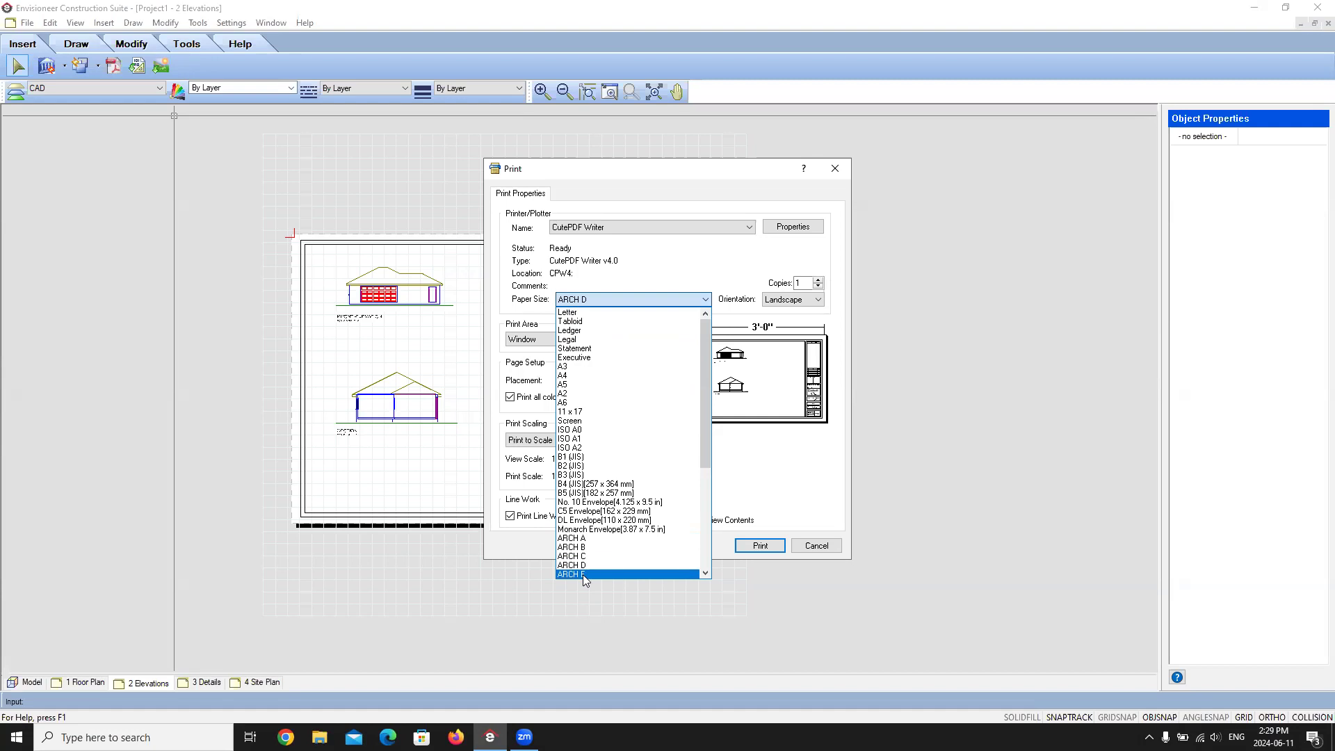
scroll(588, 568, down, 1)
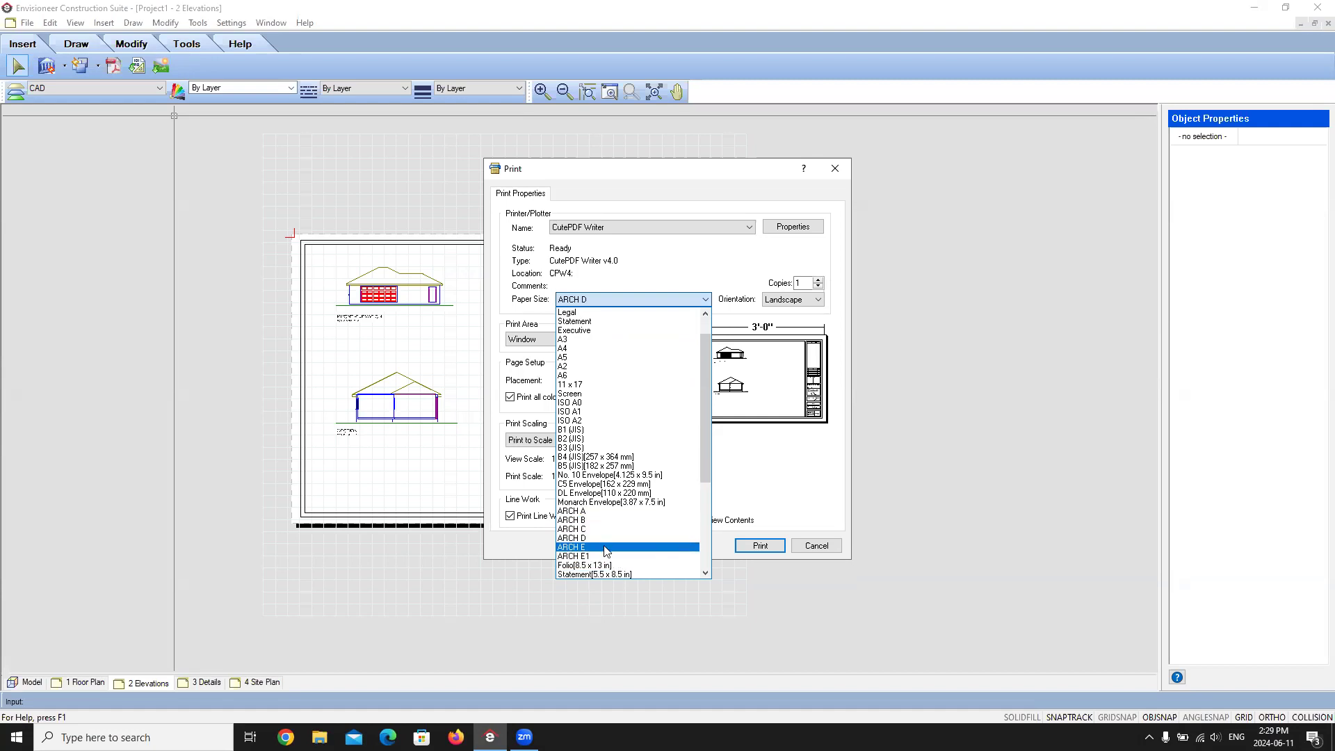
scroll(596, 556, down, 1)
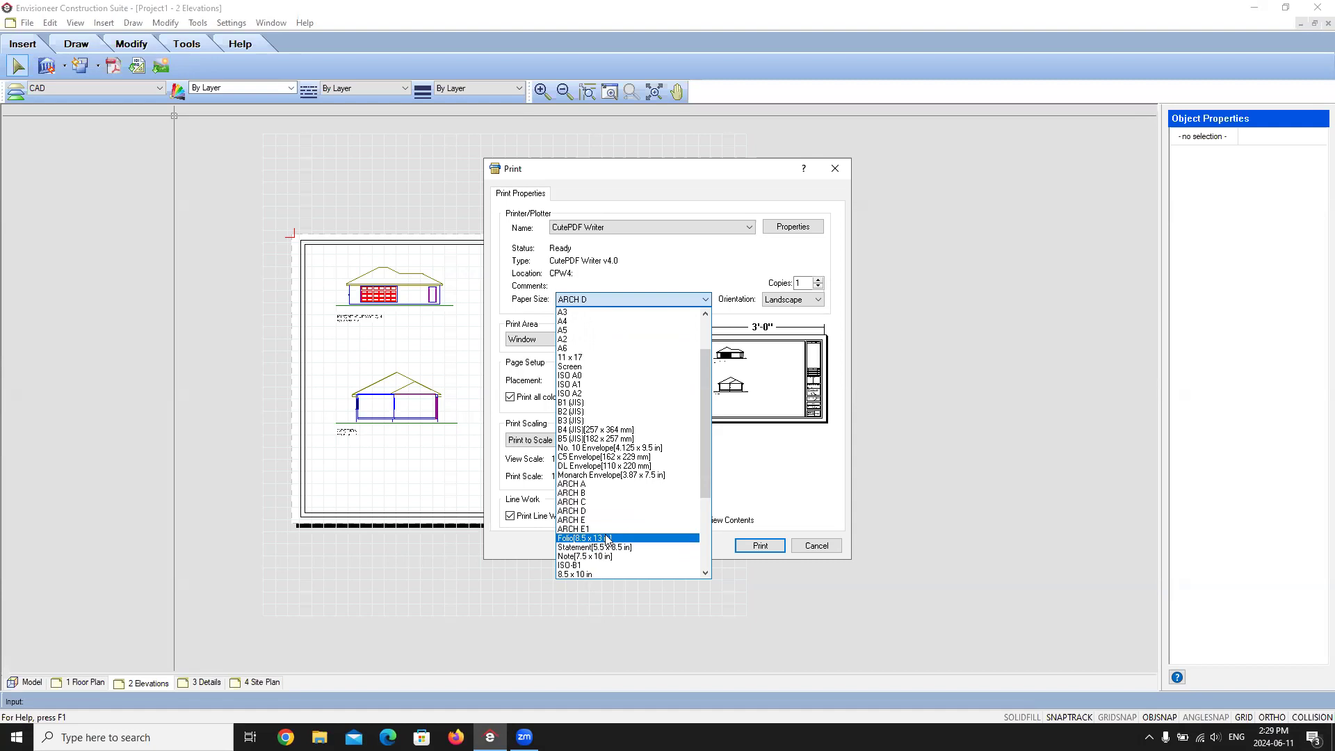
click(588, 502)
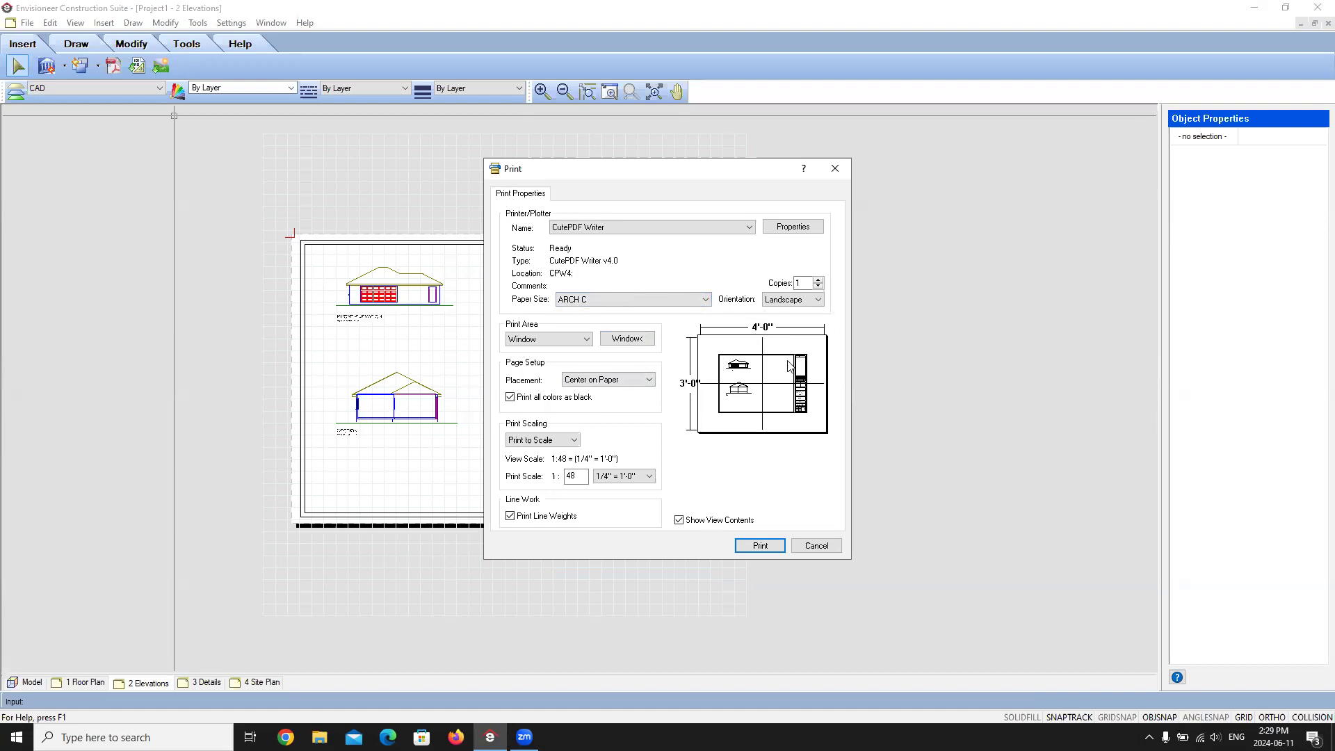
click(574, 443)
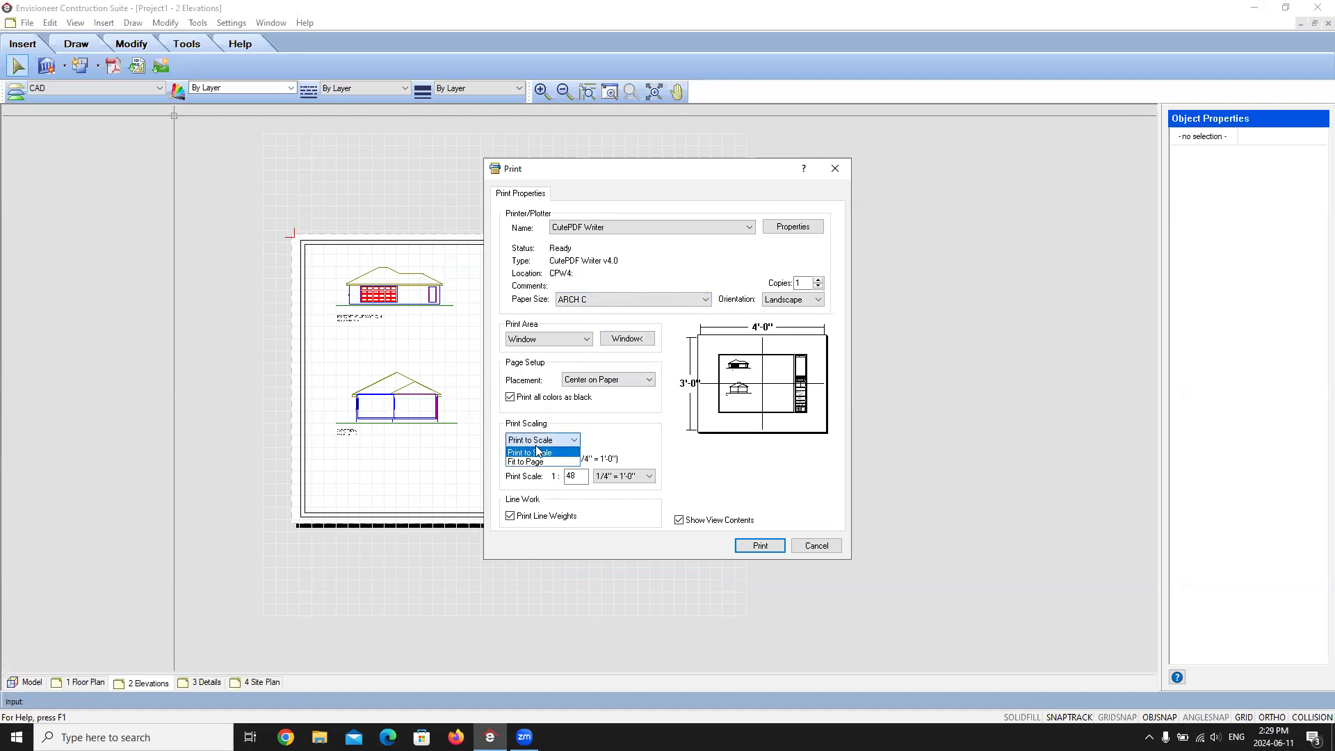
click(546, 455)
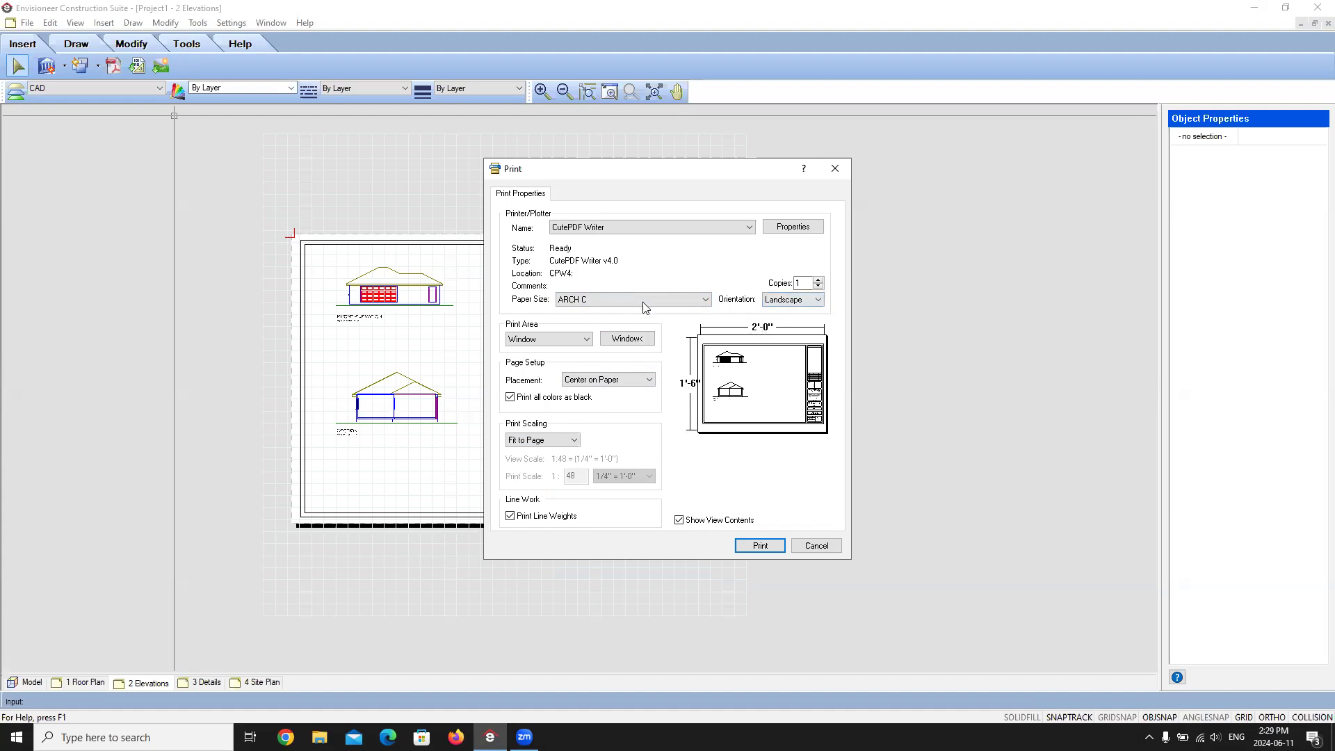
Try the ARCH D, ARCH E and ARCH E1 paper sizes with Fit to Page scaling and cancel the print
click(703, 300)
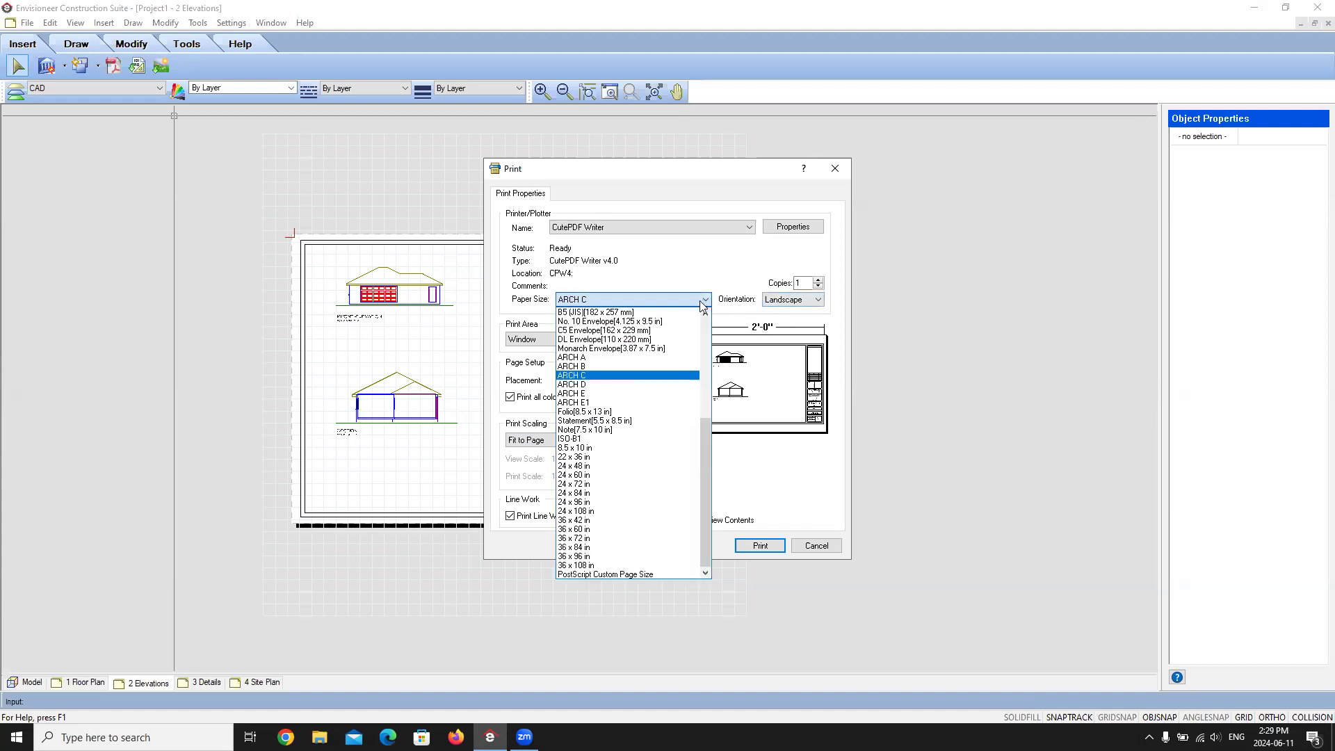
click(584, 384)
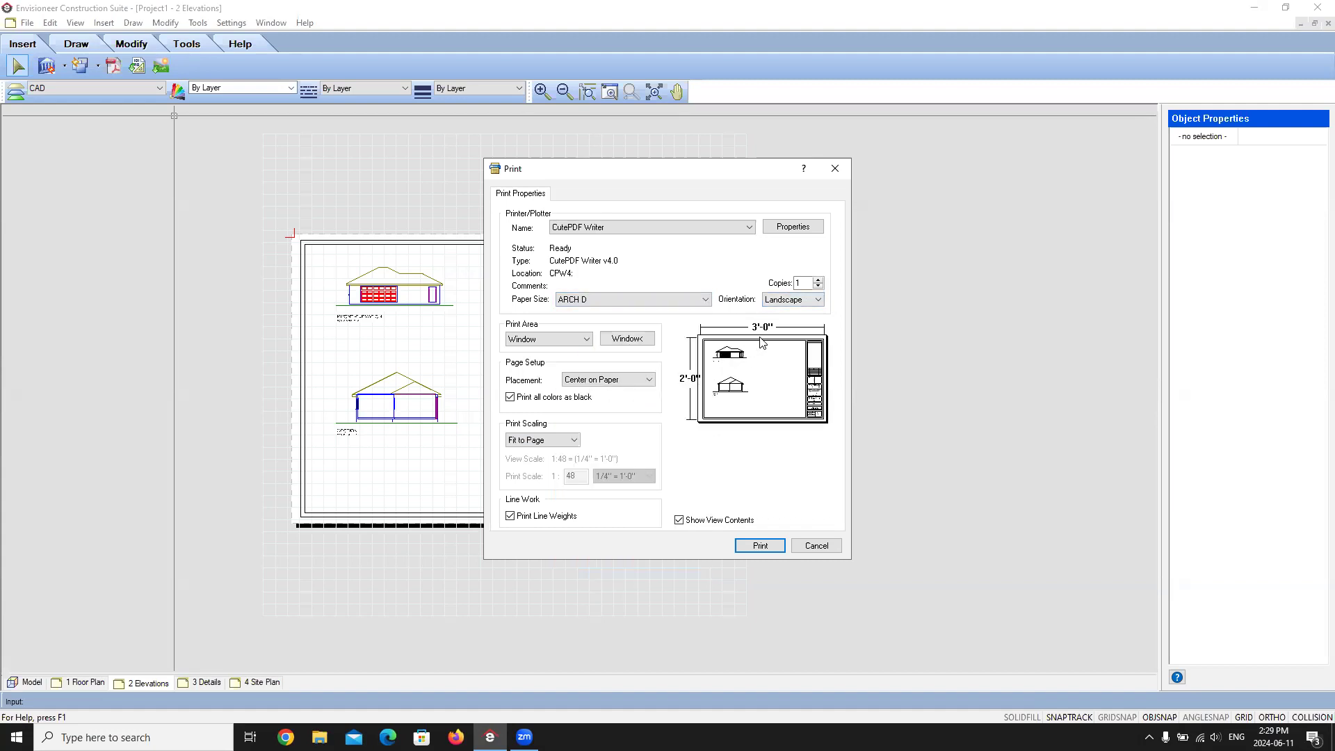
click(706, 299)
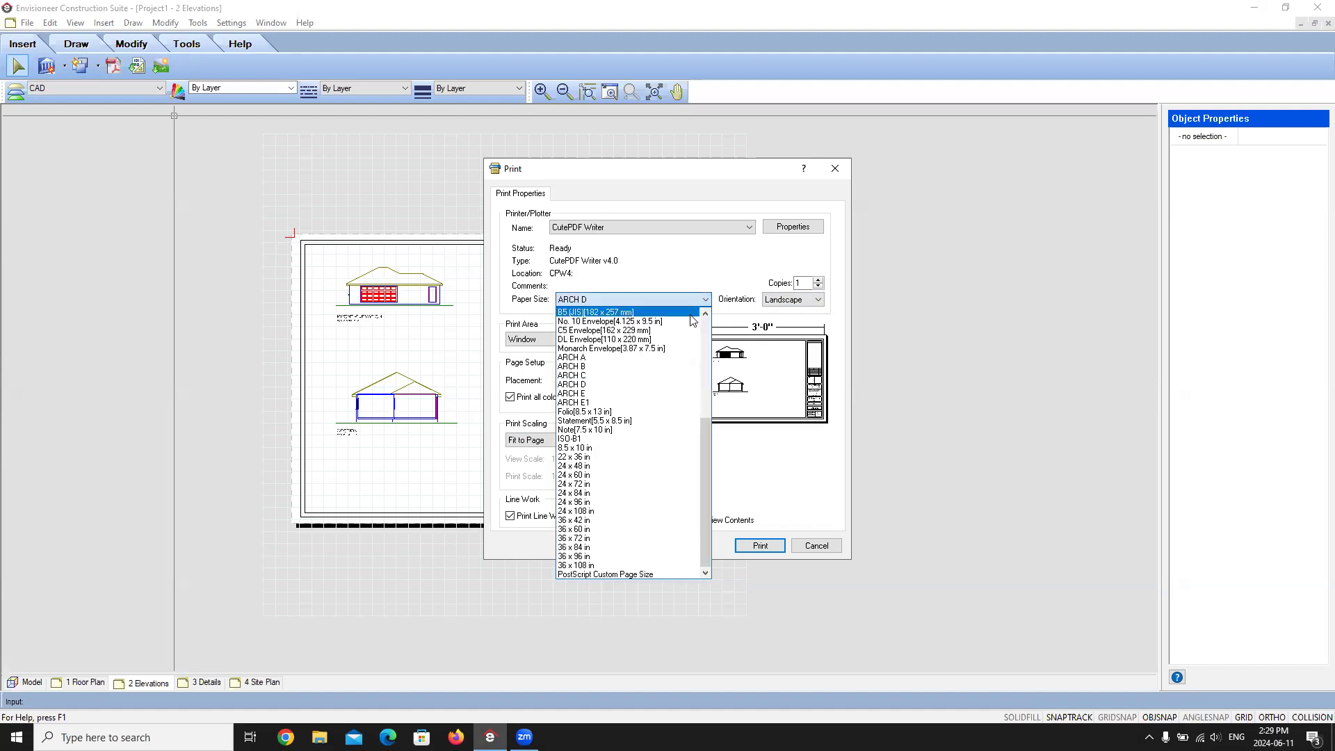
click(586, 393)
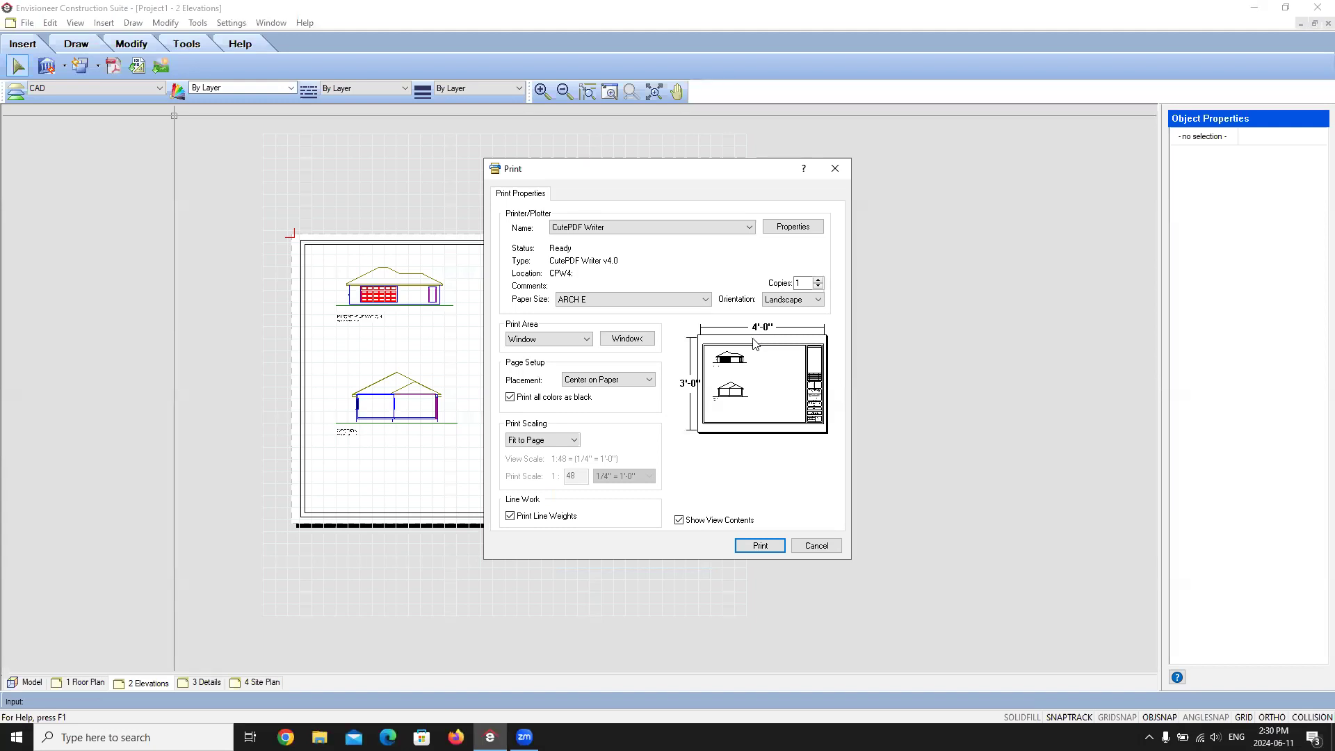
click(702, 303)
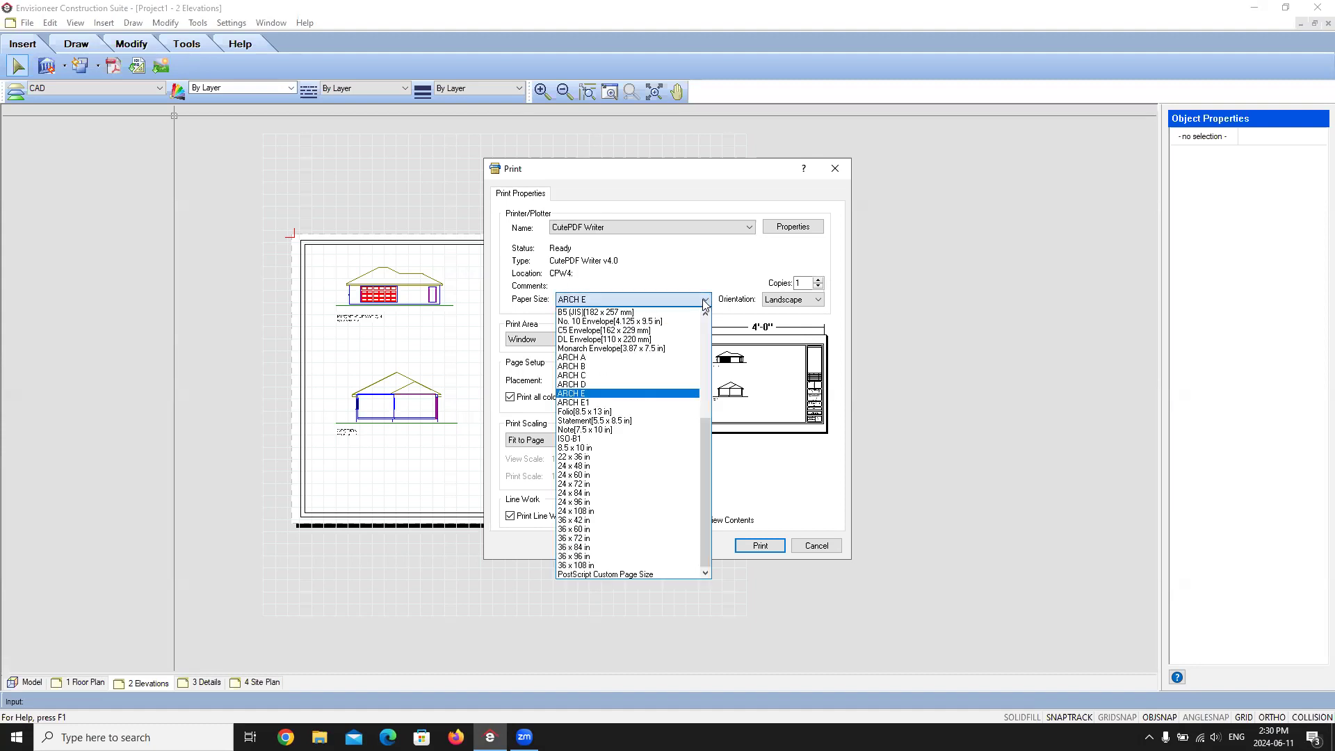
click(590, 403)
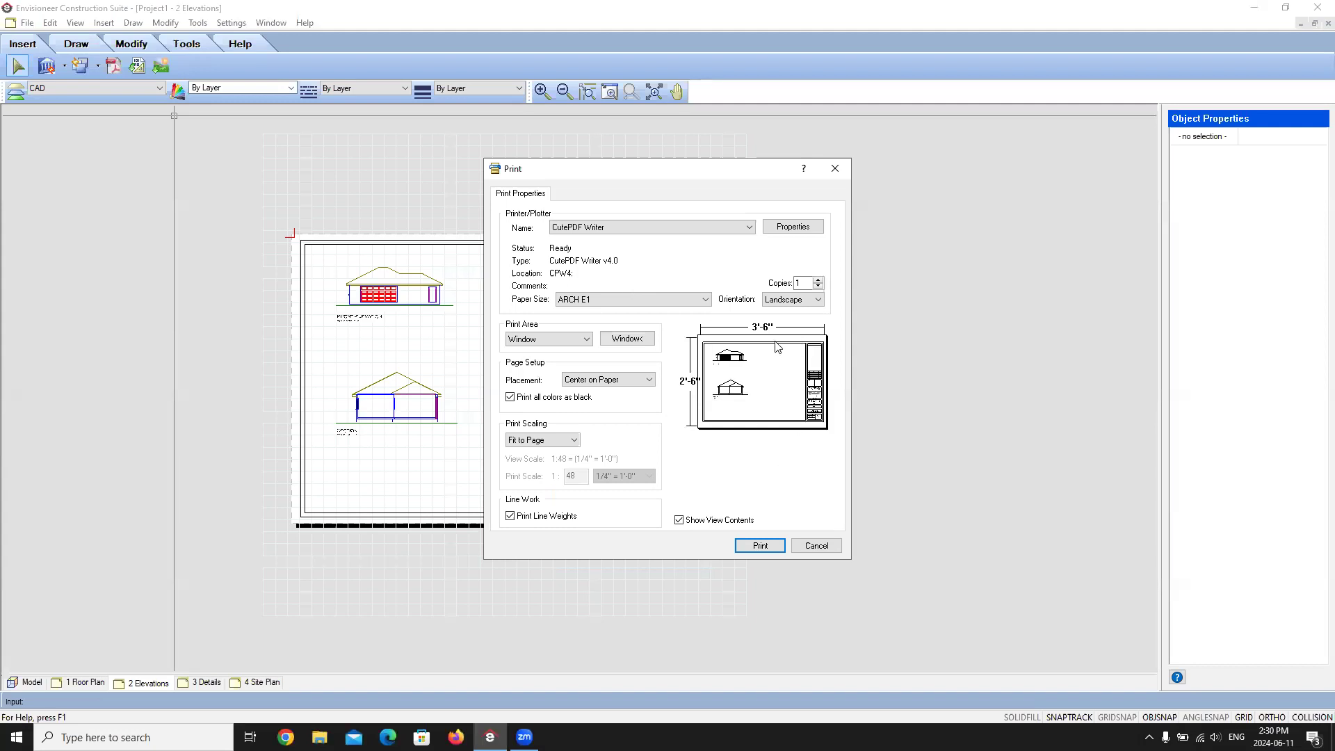
click(815, 545)
Check the block name of the title block on the 2 Elevations sheet and deselect it
click(668, 262)
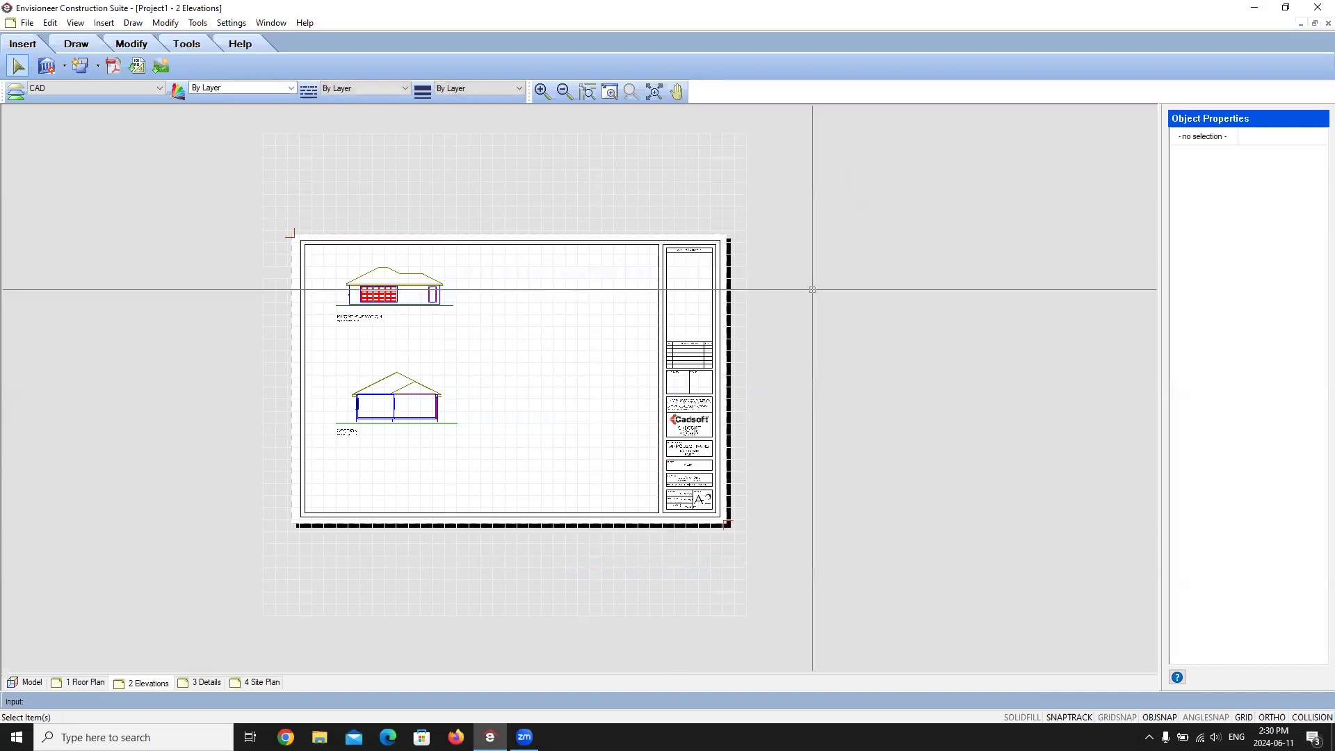
click(701, 369)
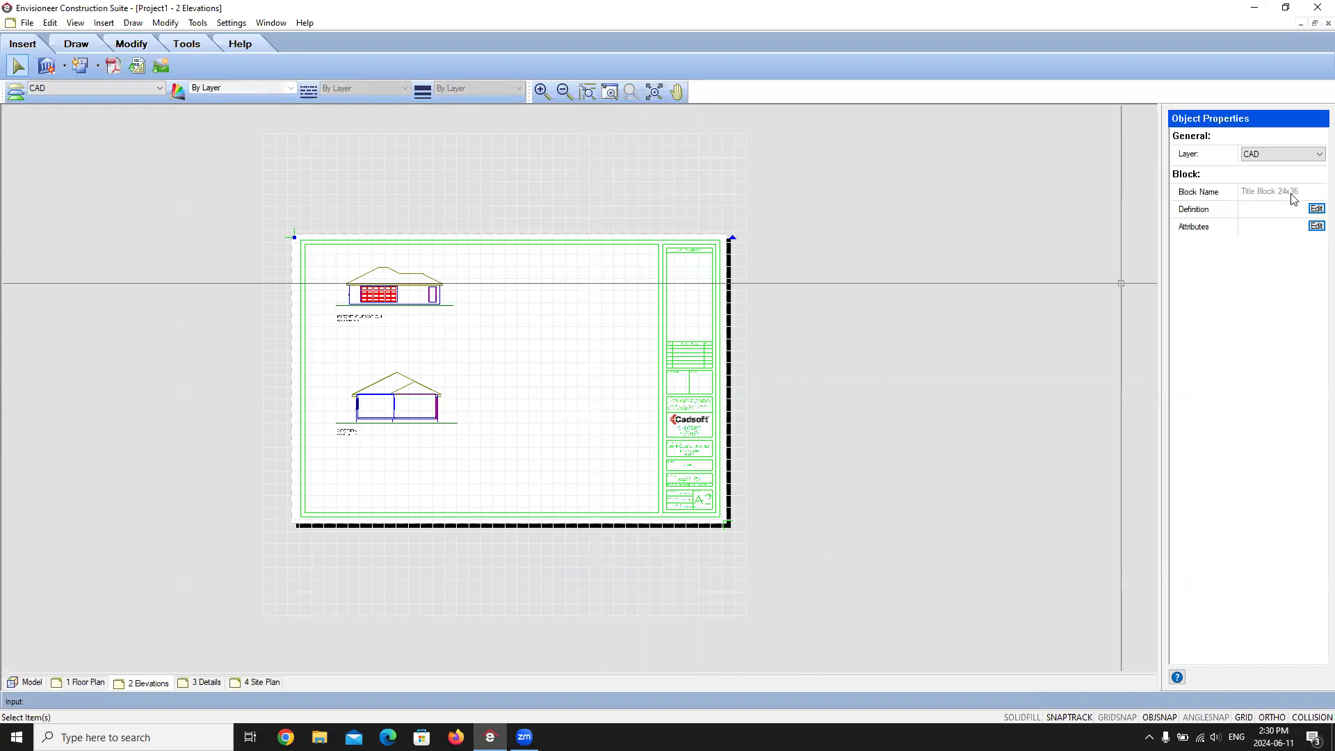
click(847, 256)
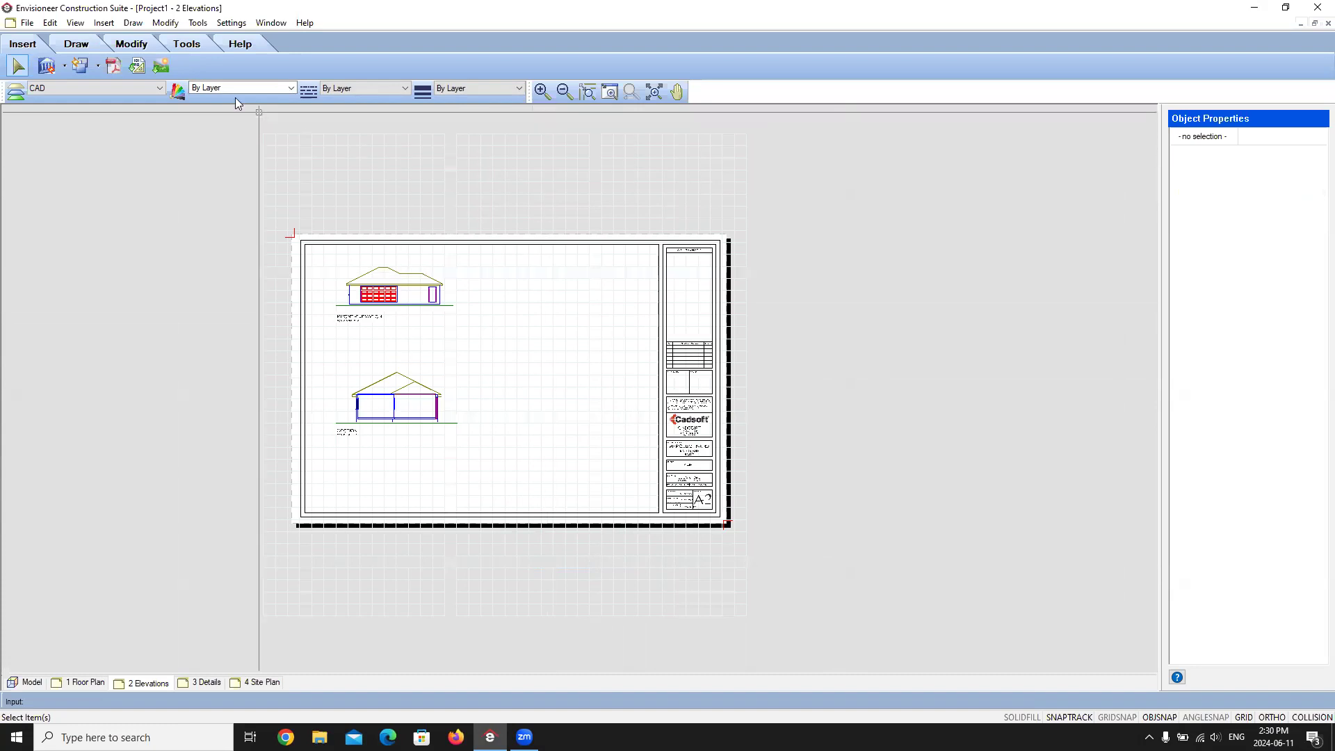
Insert the Title Block 18x24 block around the drawings on the 2 Elevations sheet, accepting its default attributes
click(98, 67)
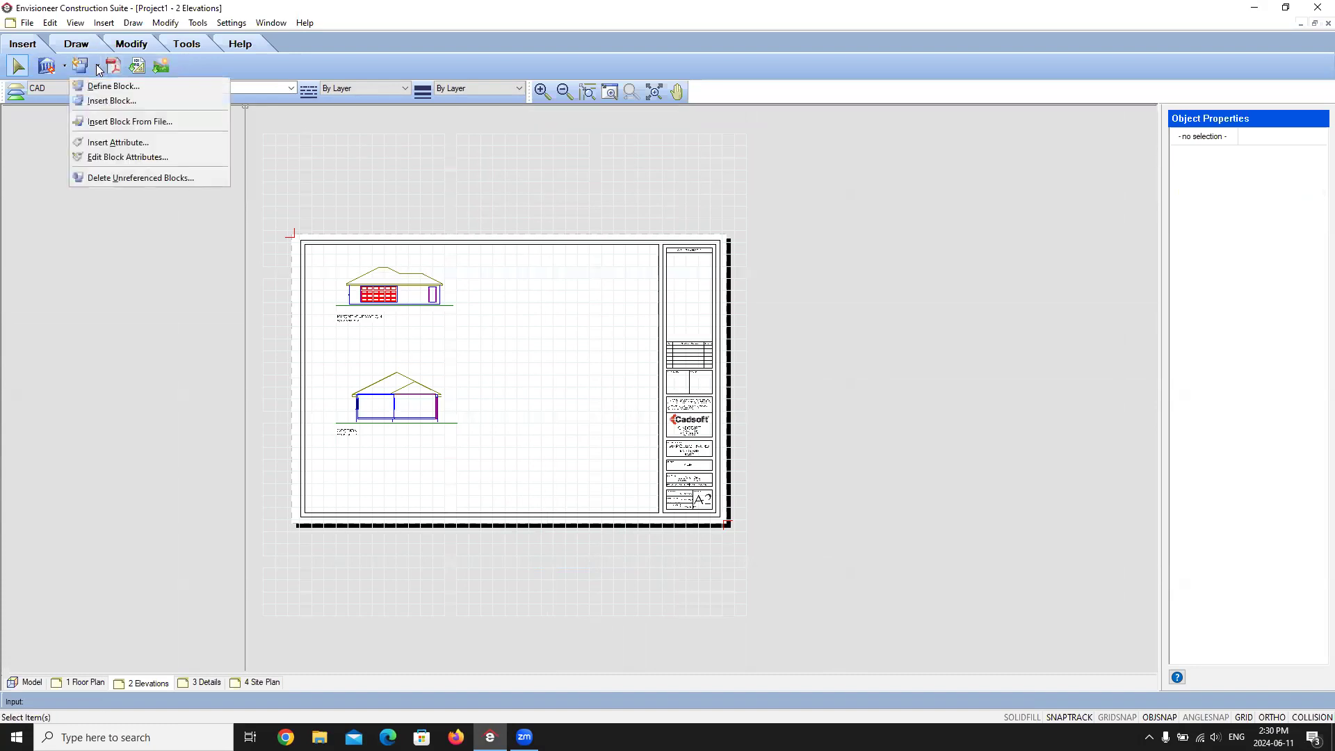
click(110, 102)
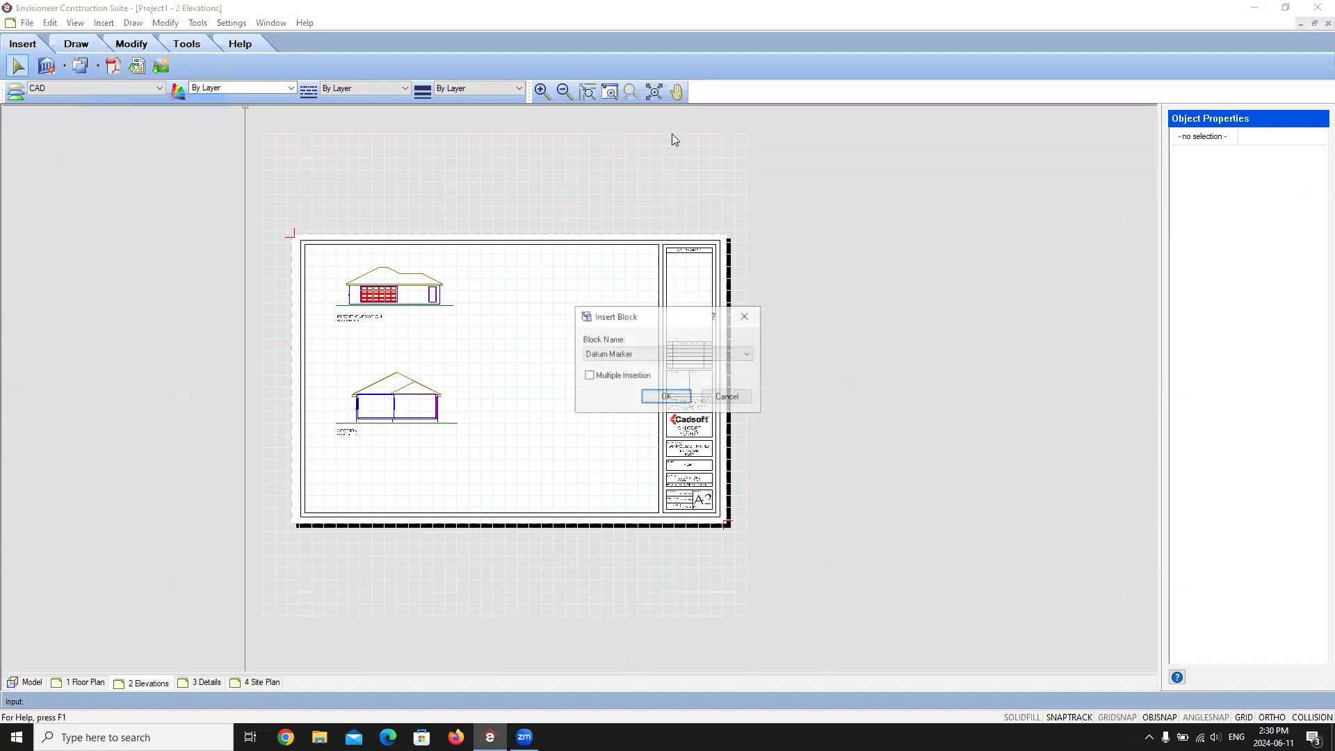
click(748, 357)
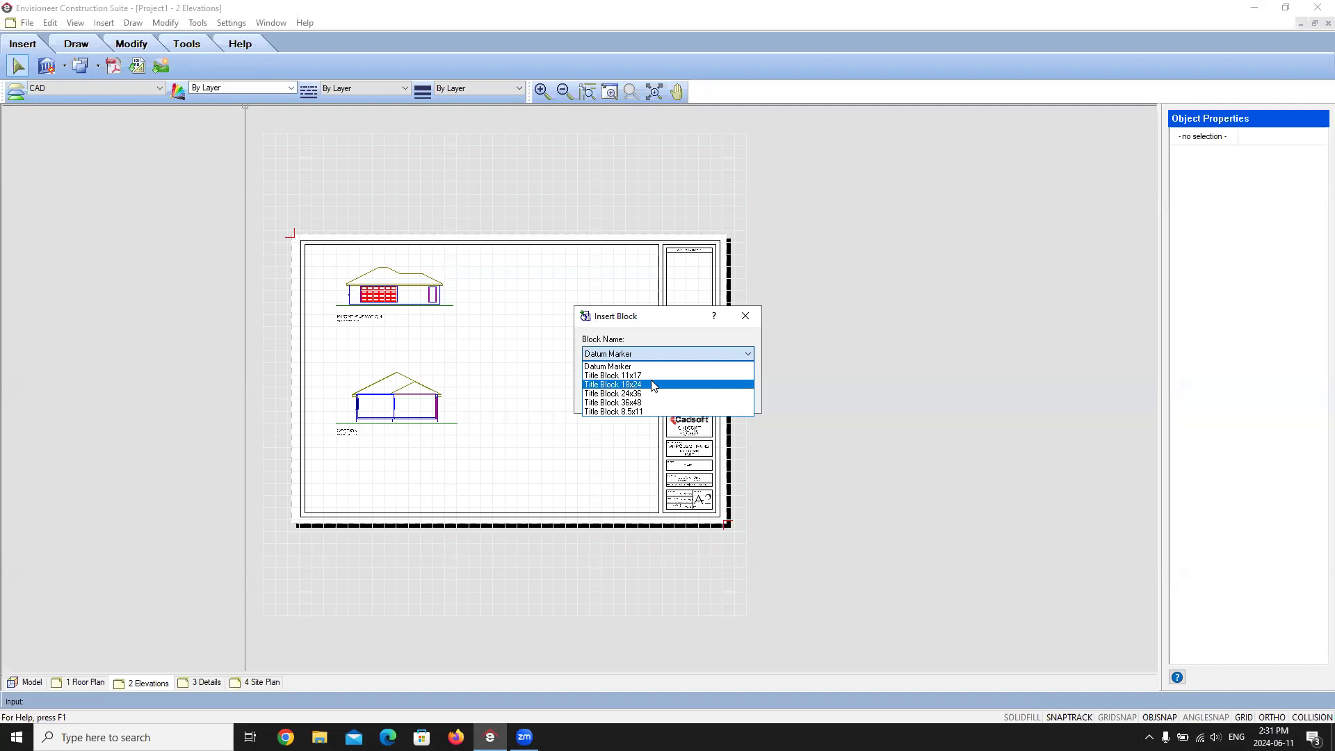
click(653, 385)
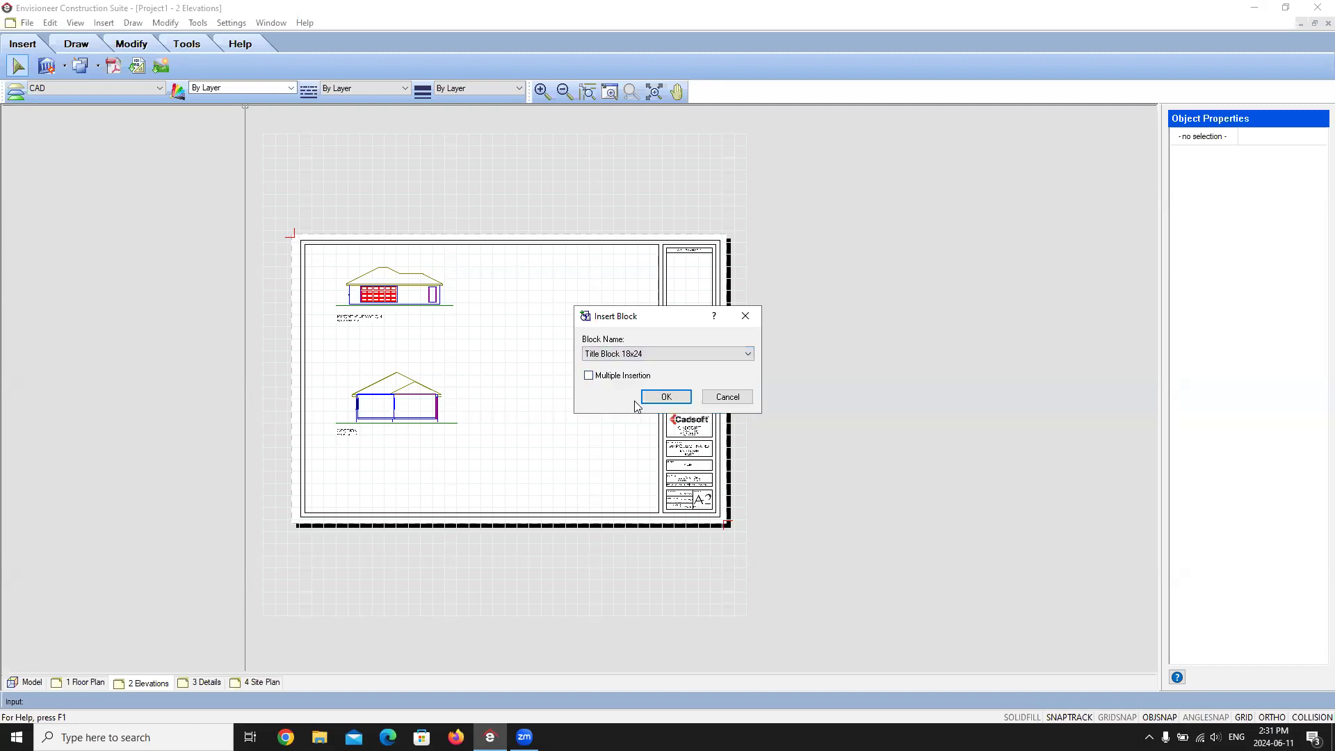
click(664, 397)
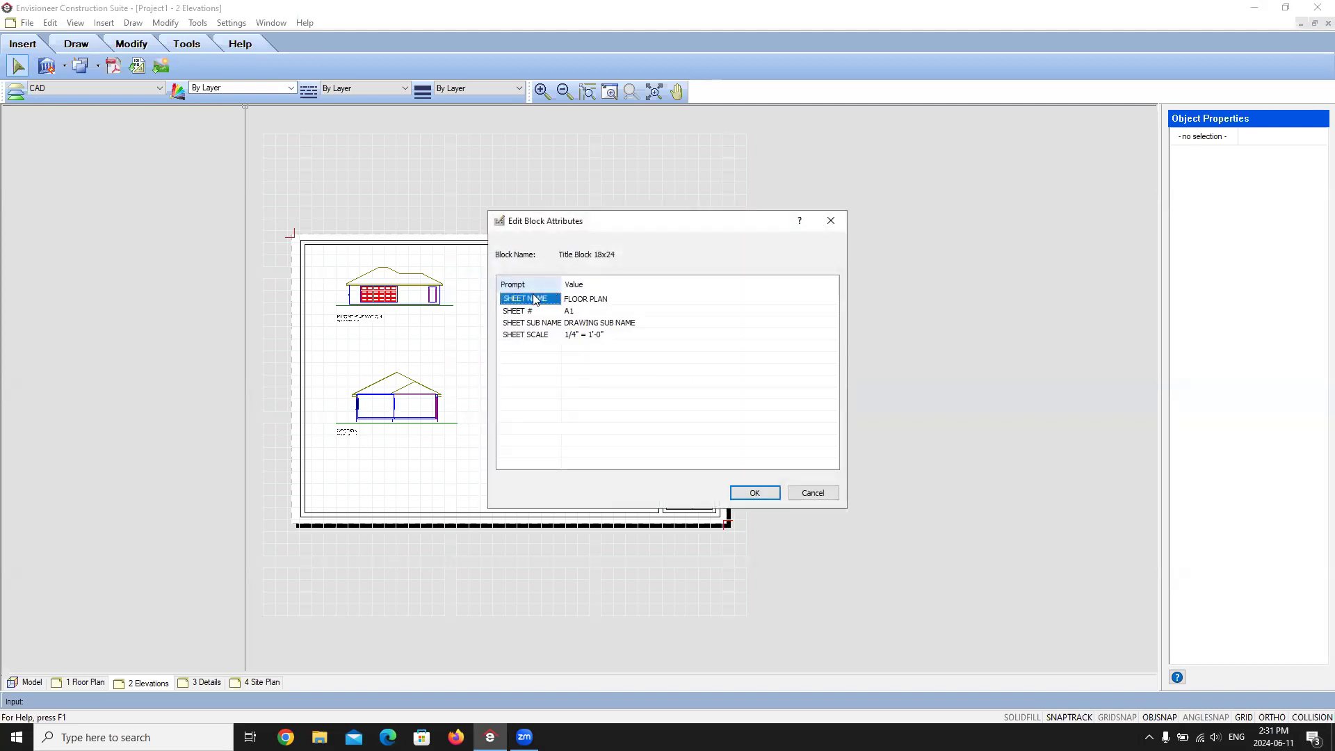
click(744, 491)
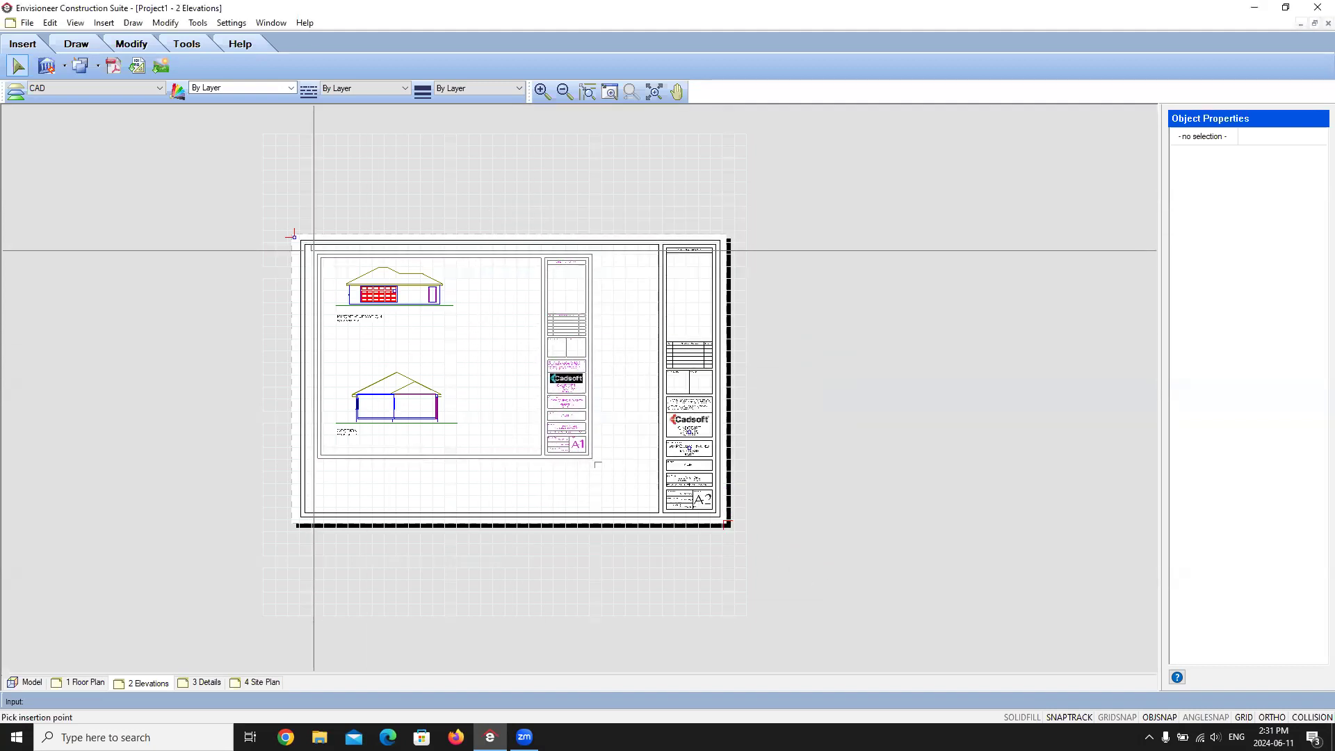
click(313, 251)
Delete the larger original title block from the 2 Elevations sheet, keeping the 18x24 one
click(735, 335)
key(Delete)
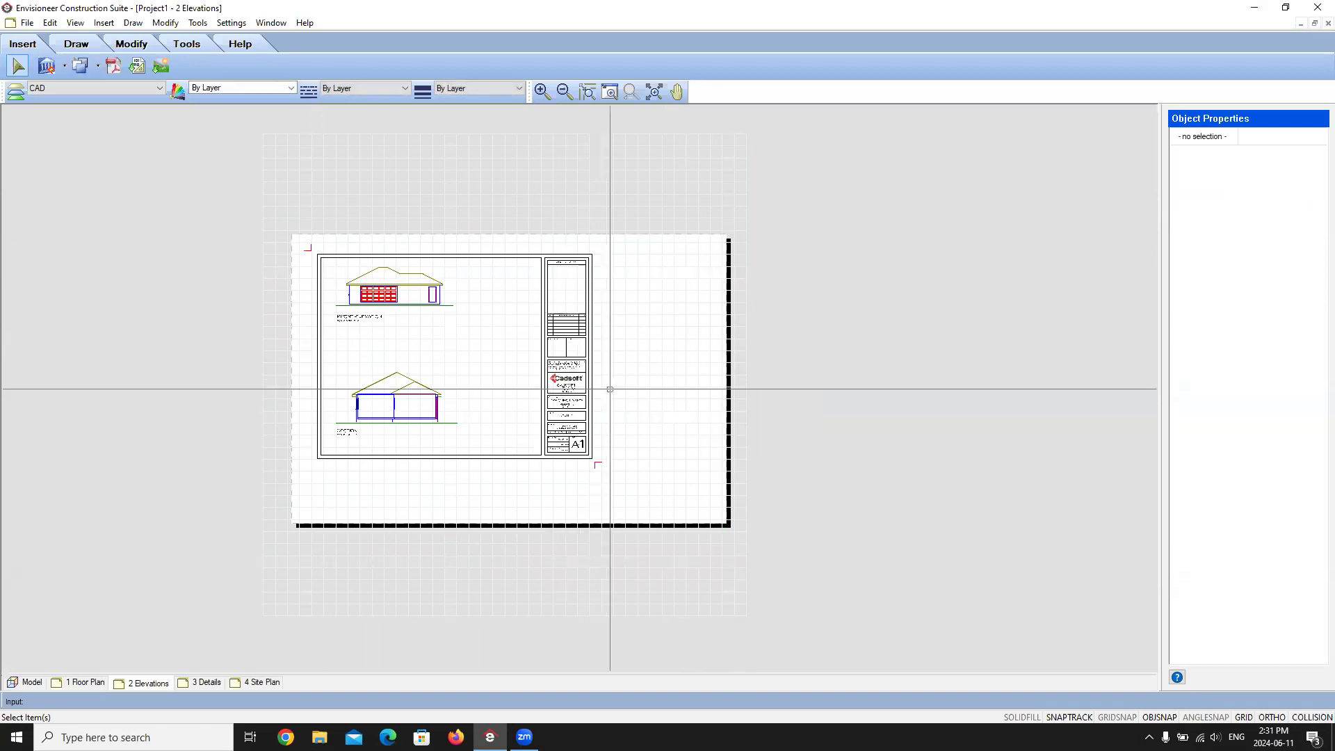
scroll(386, 283, up, 2)
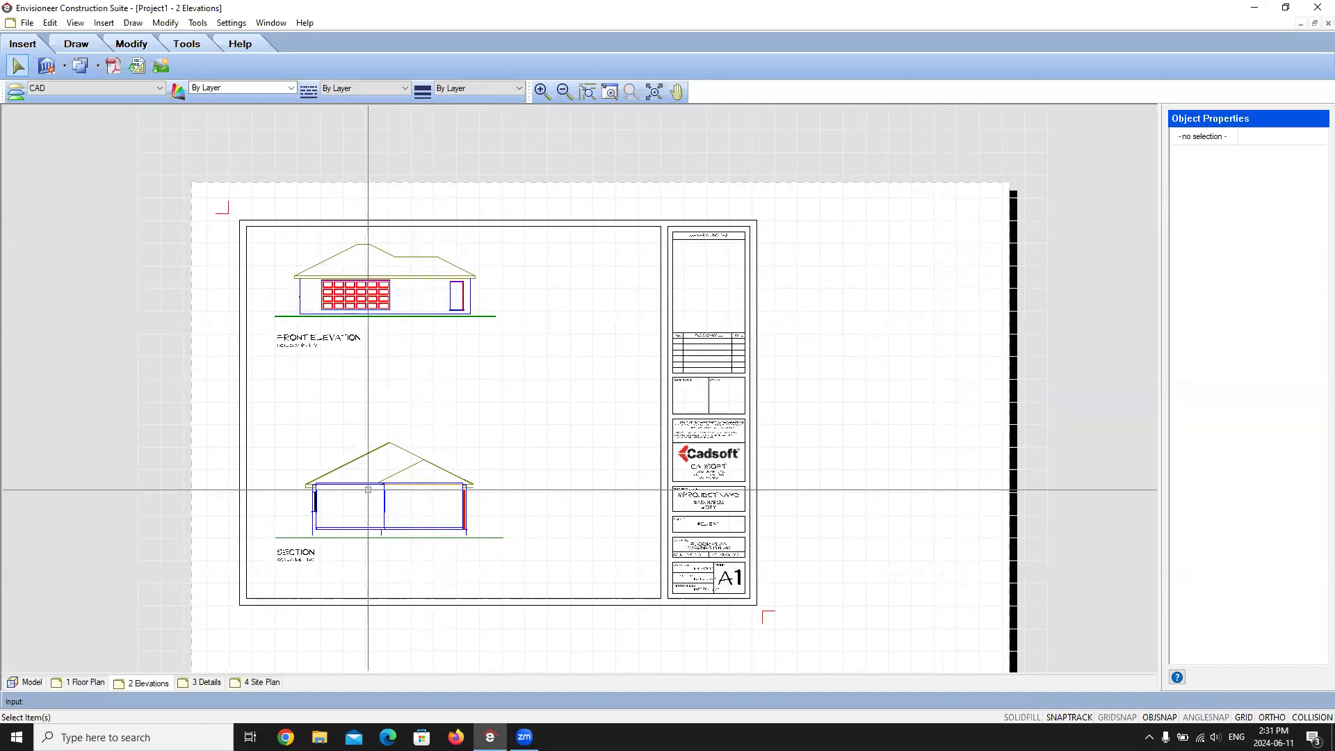
scroll(727, 292, down, 3)
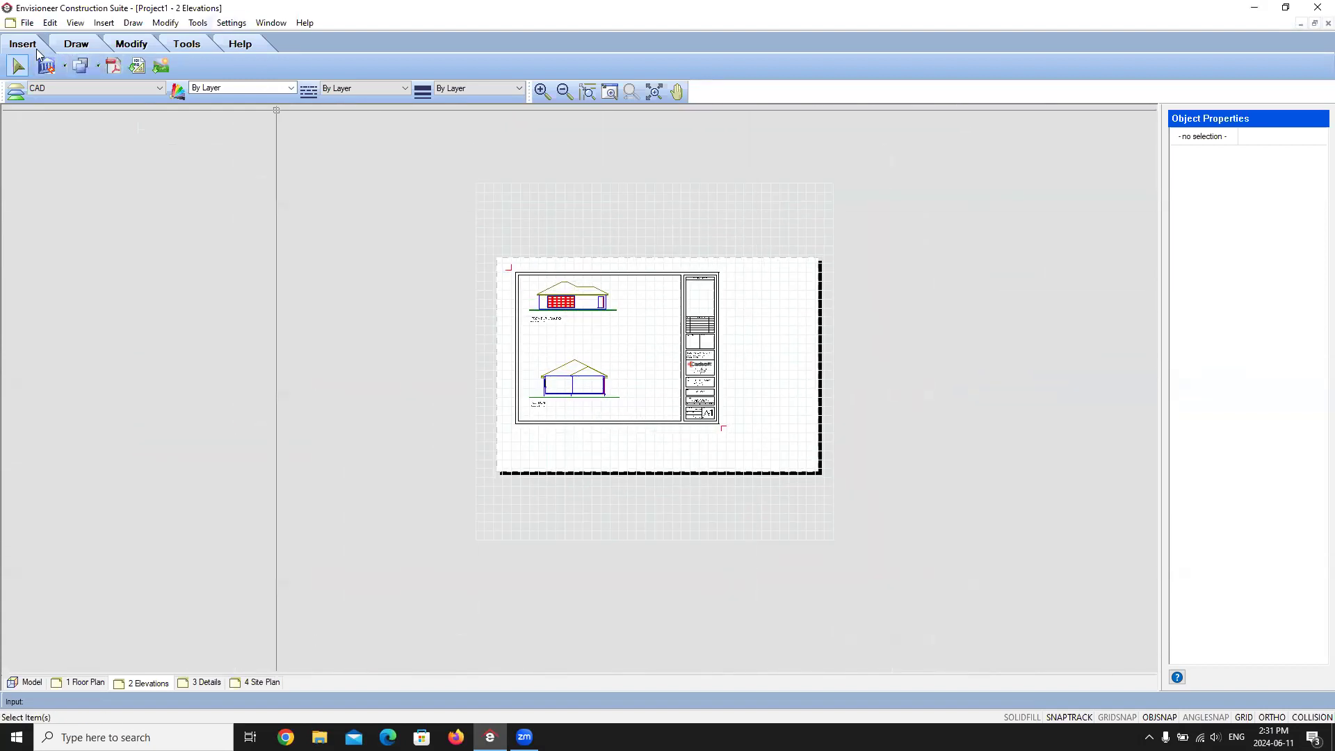
Open the print settings for the 2 Elevations sheet and set the paper size to ARCH C
click(27, 23)
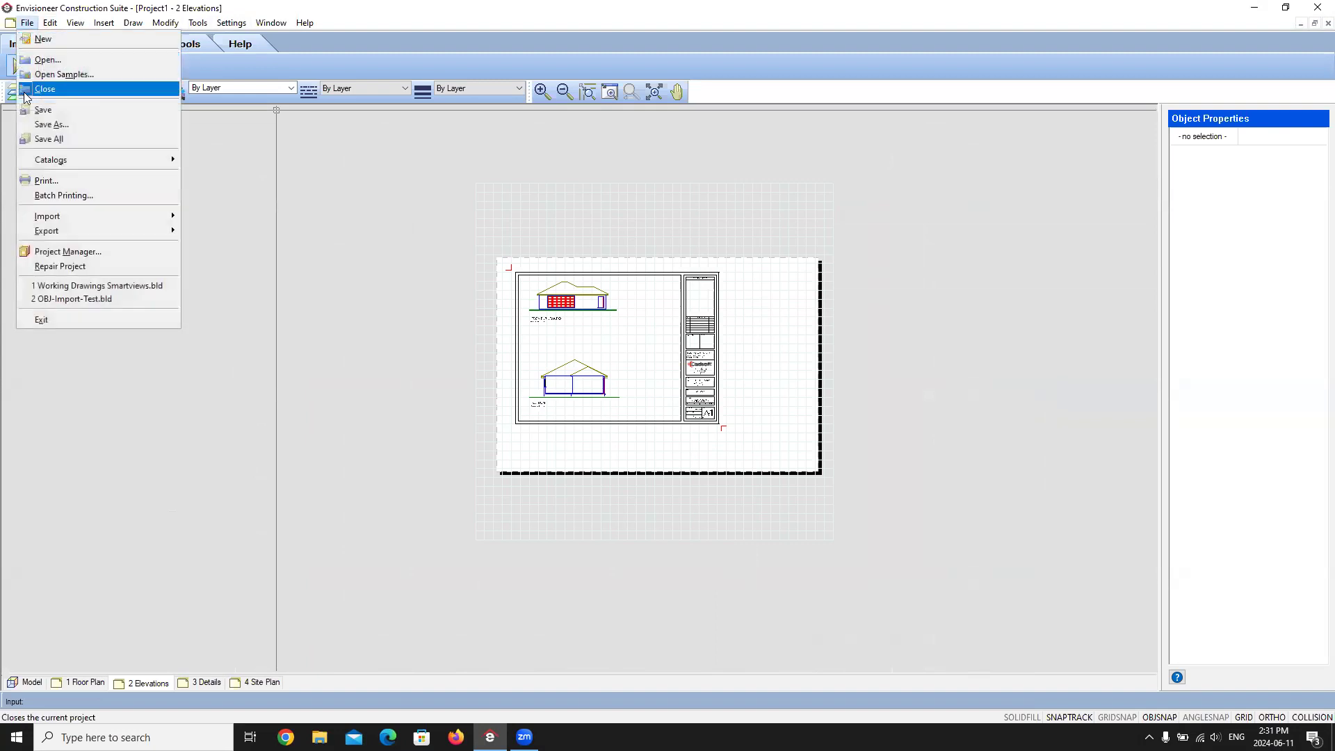
click(49, 180)
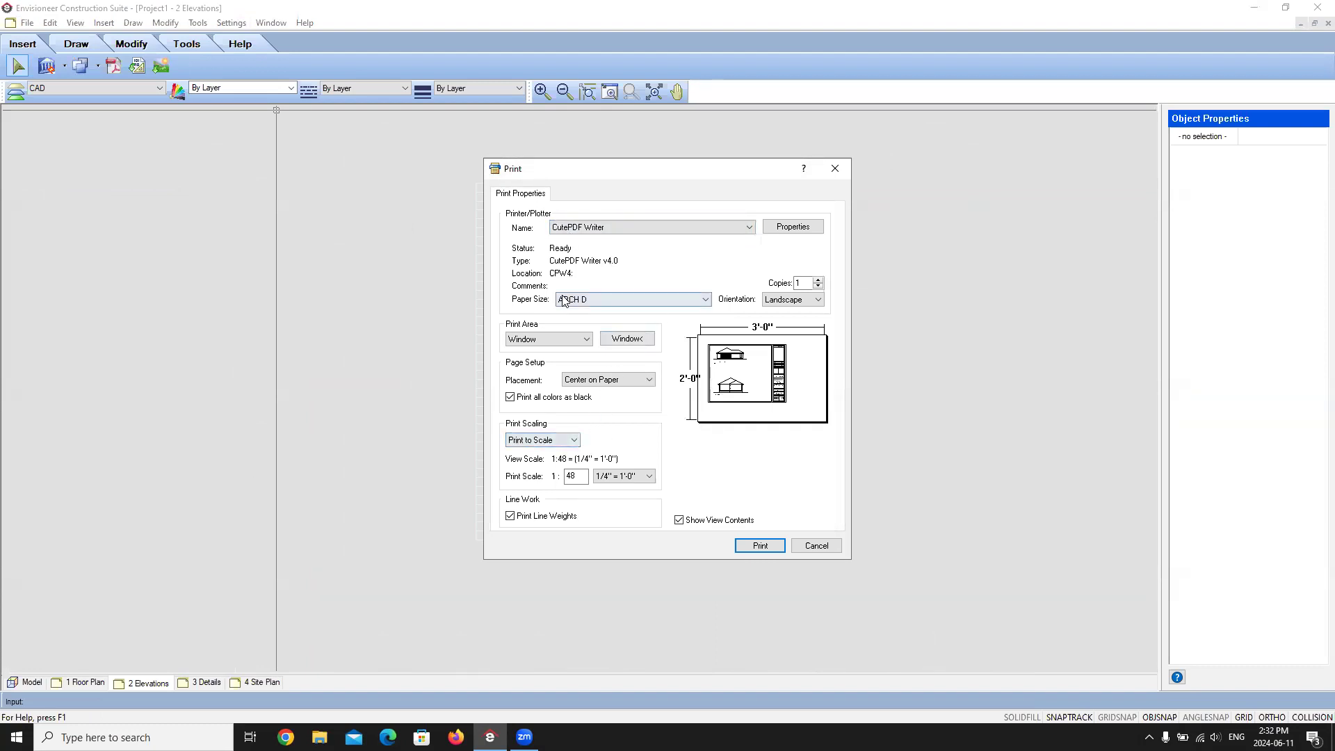
click(706, 300)
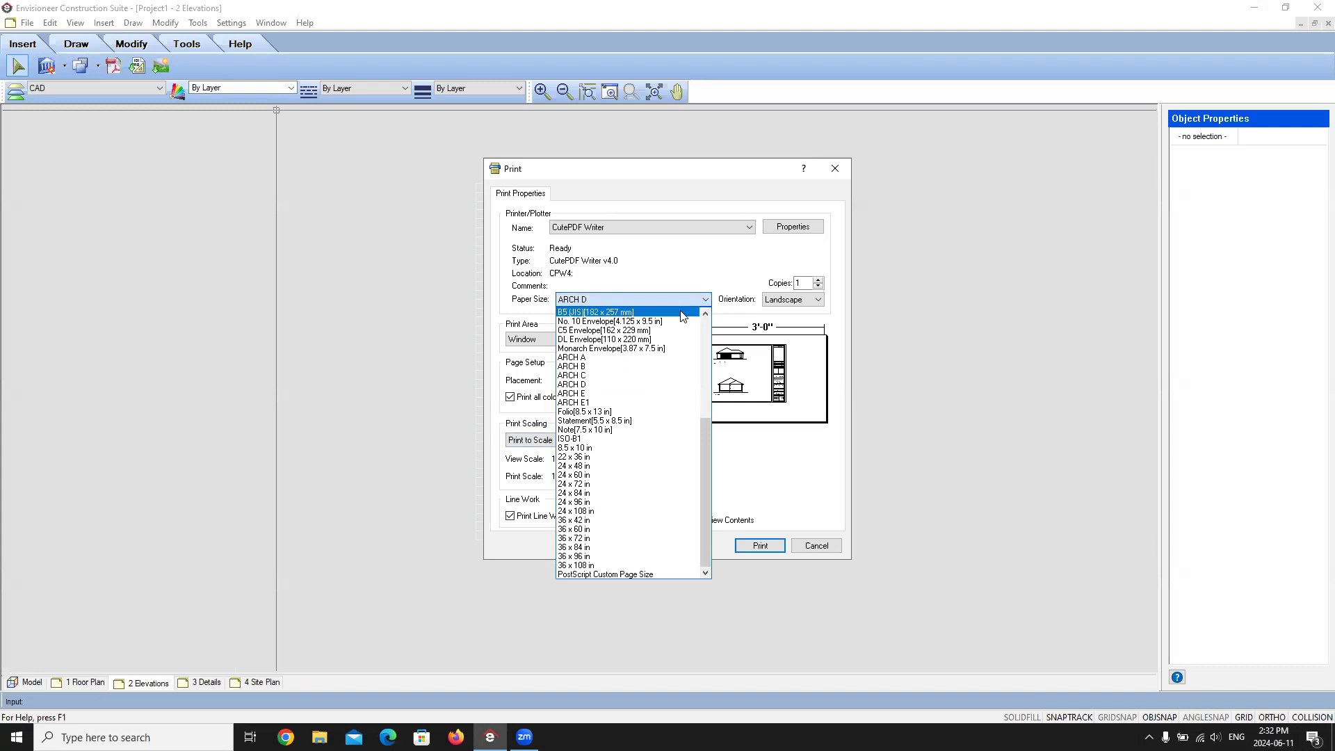
click(585, 376)
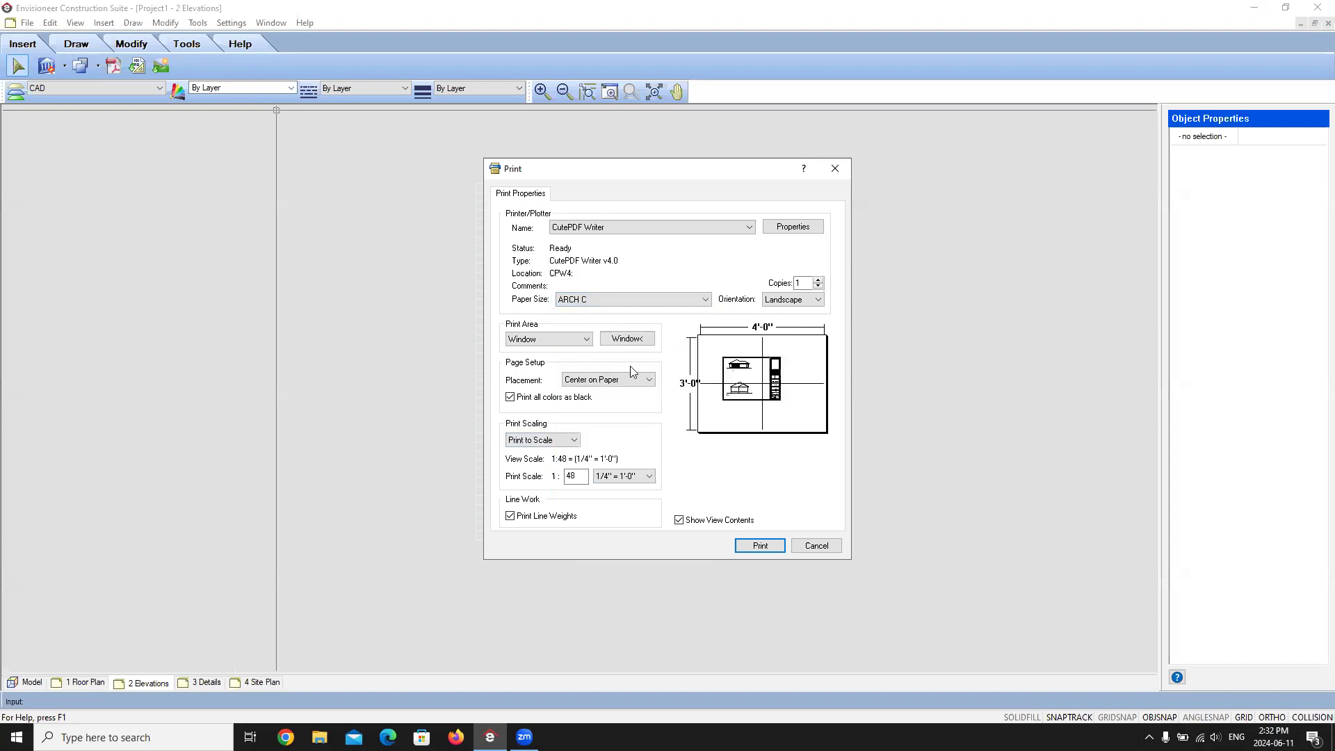
Define the print window between the 18x24 title block's two corner marks and print the sheet to scale
click(626, 339)
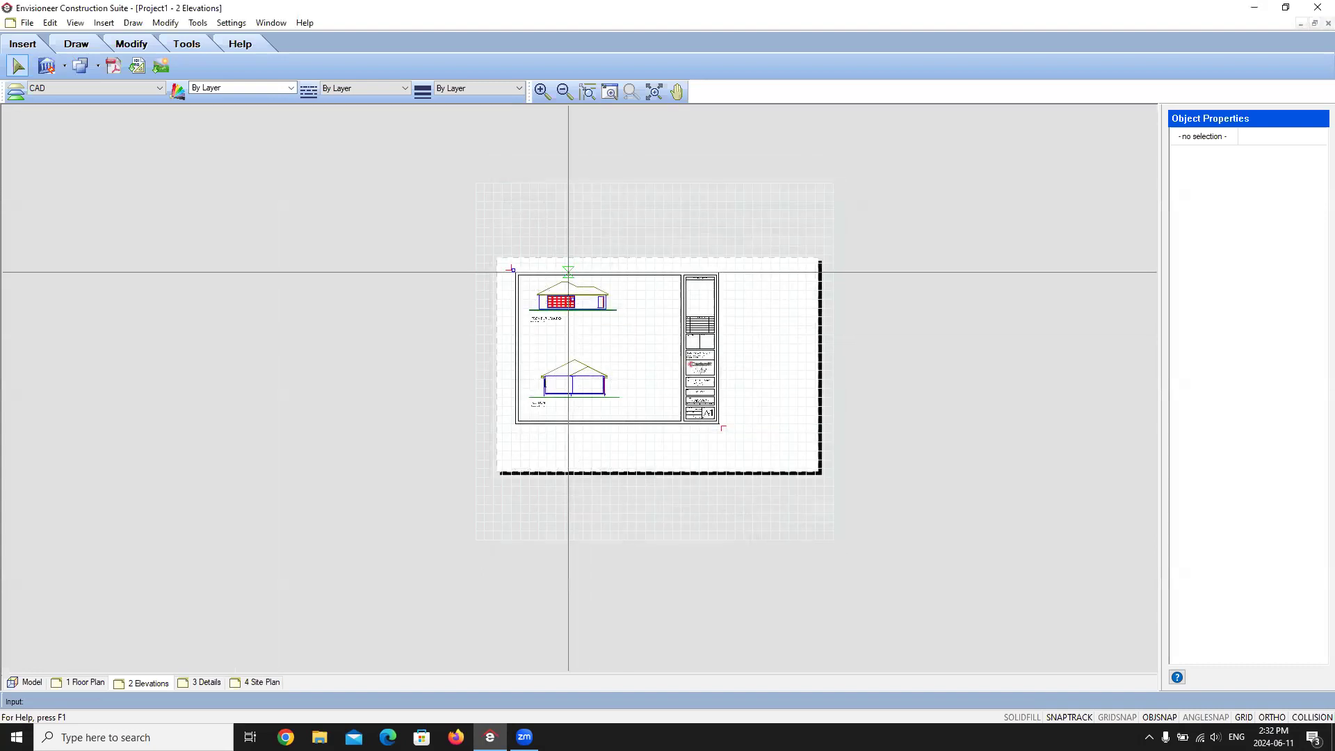
click(513, 270)
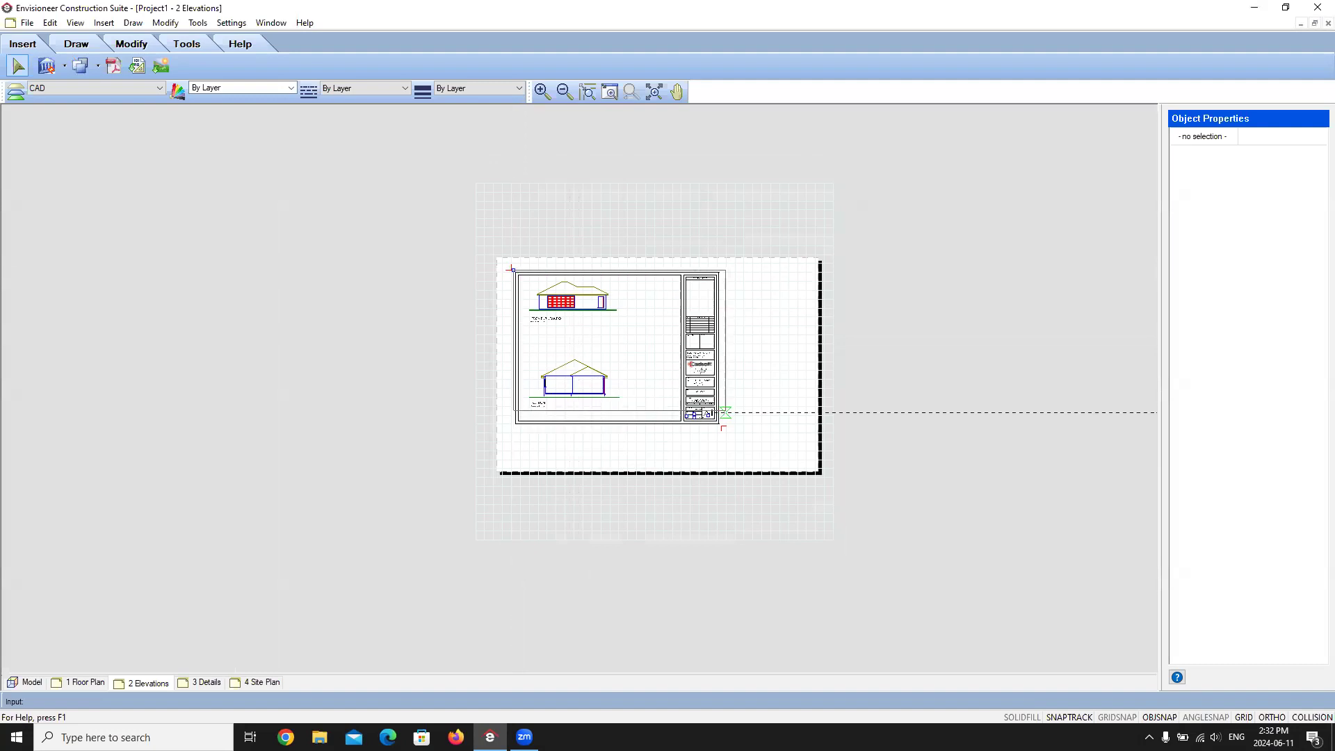
scroll(720, 419, up, 5)
click(743, 415)
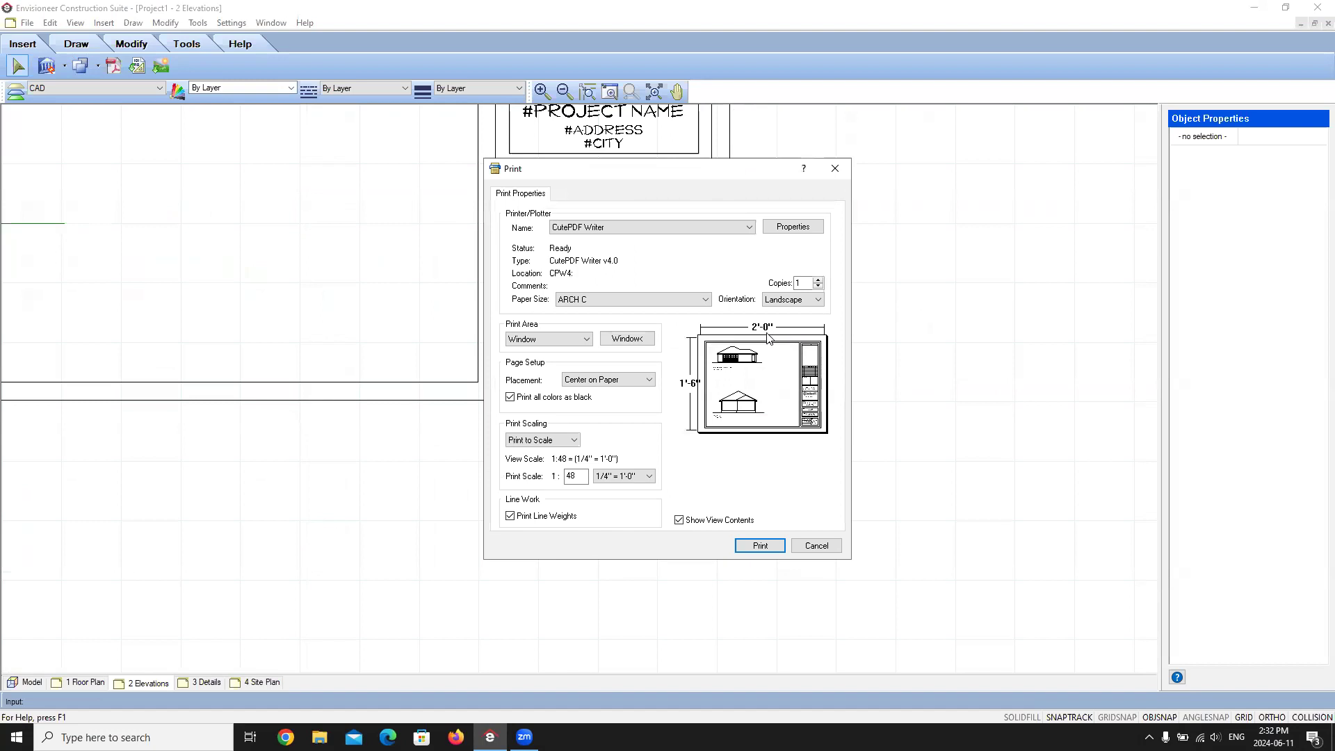
click(759, 546)
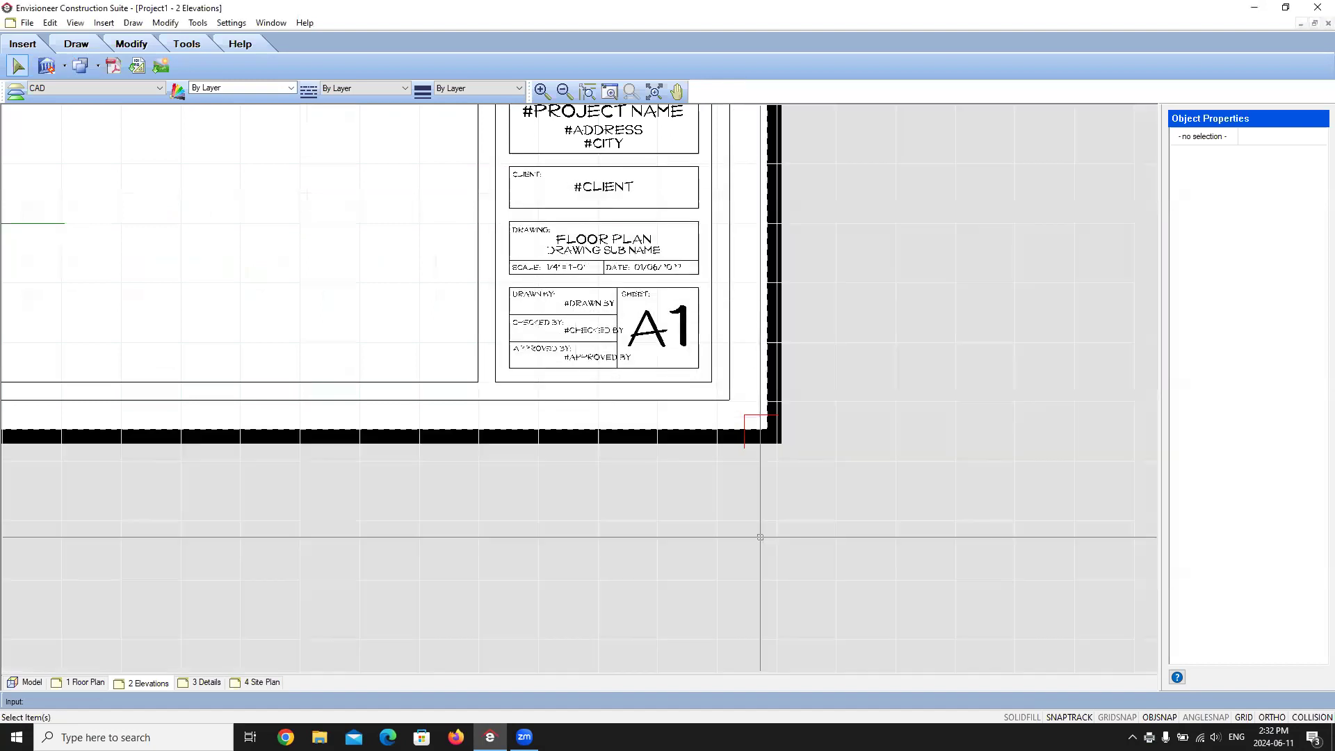
scroll(678, 358, down, 1)
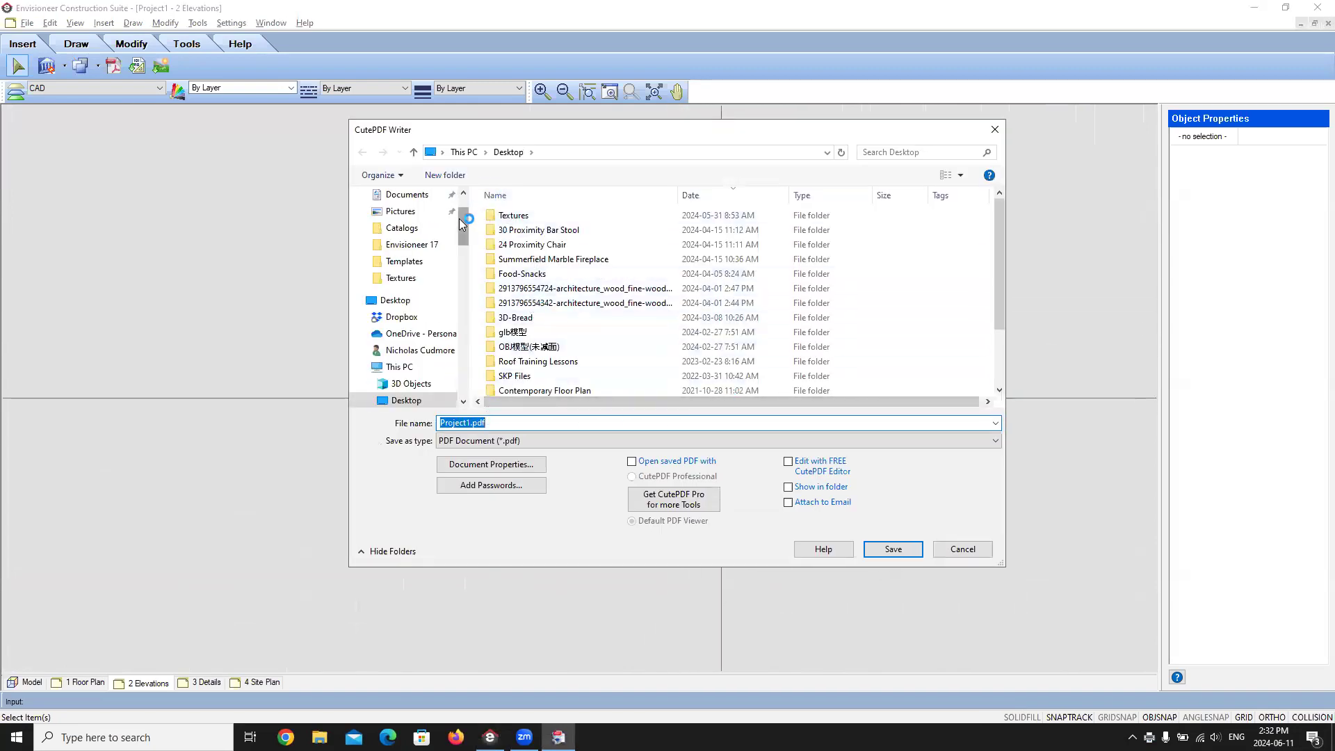
Save the print to the desktop as SCLAE-WEBINAR-2.pdf with the open-after-saving option, view the PDF and close it
scroll(462, 230, up, 1)
click(398, 218)
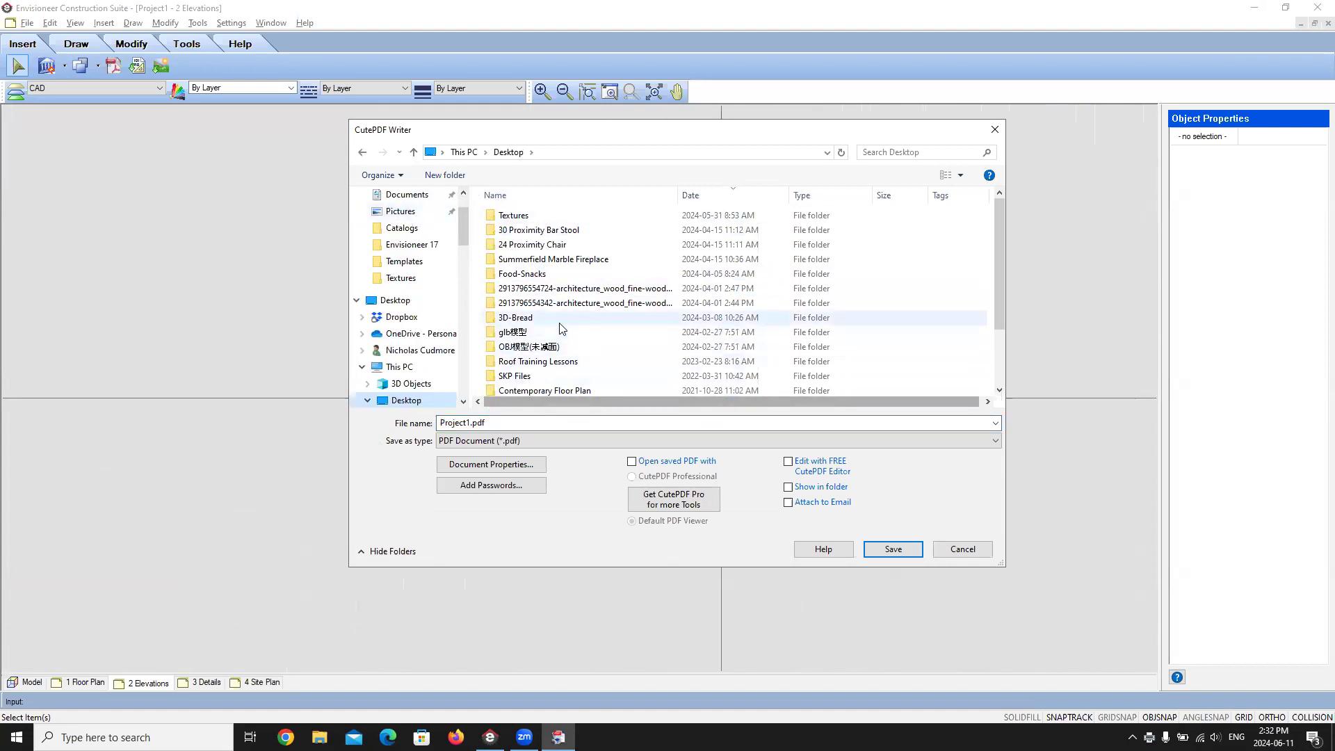
scroll(526, 360, down, 2)
click(537, 343)
click(501, 424)
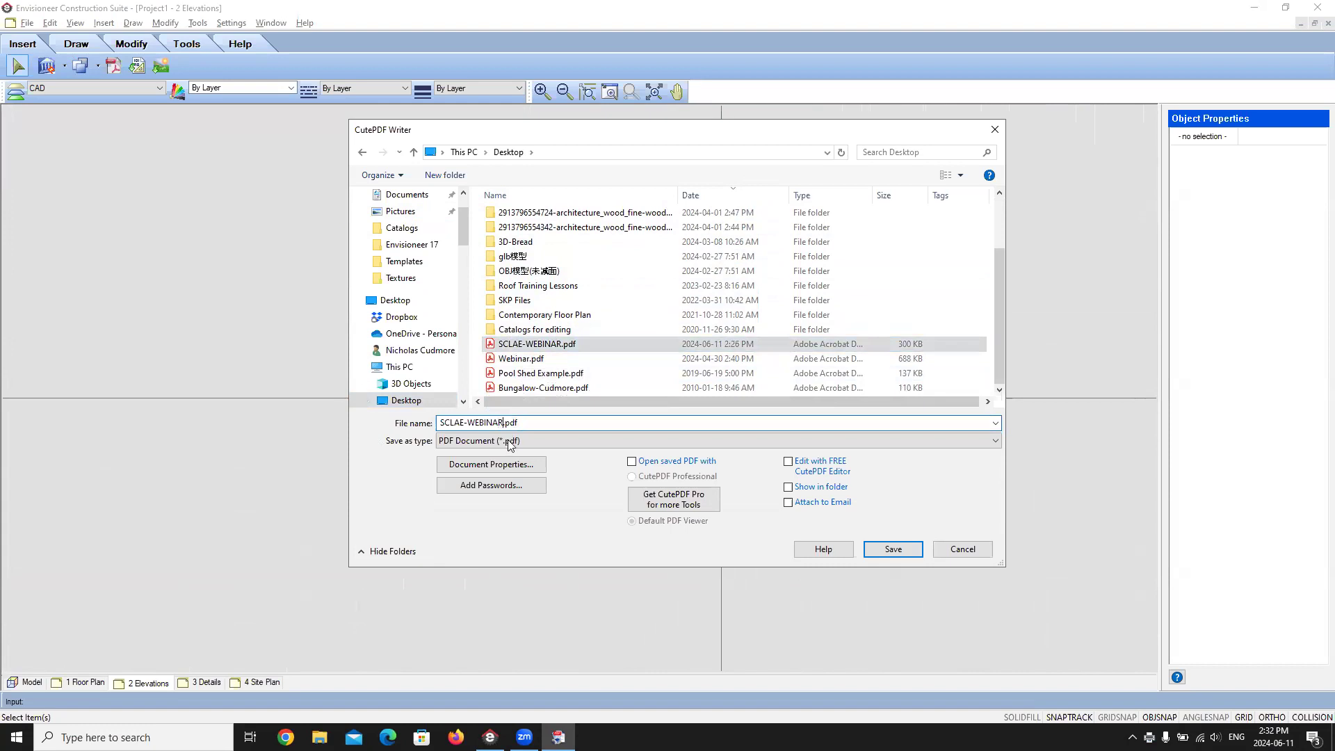
text(-2)
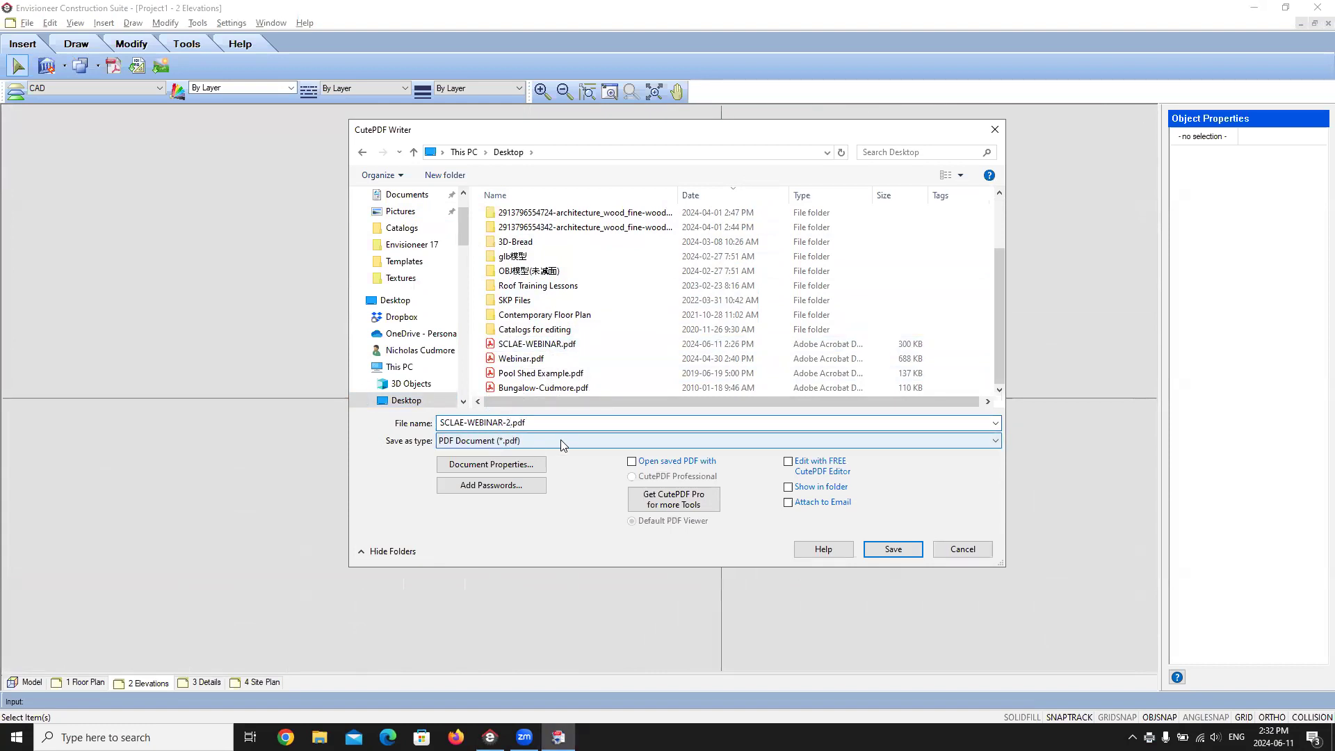
click(632, 462)
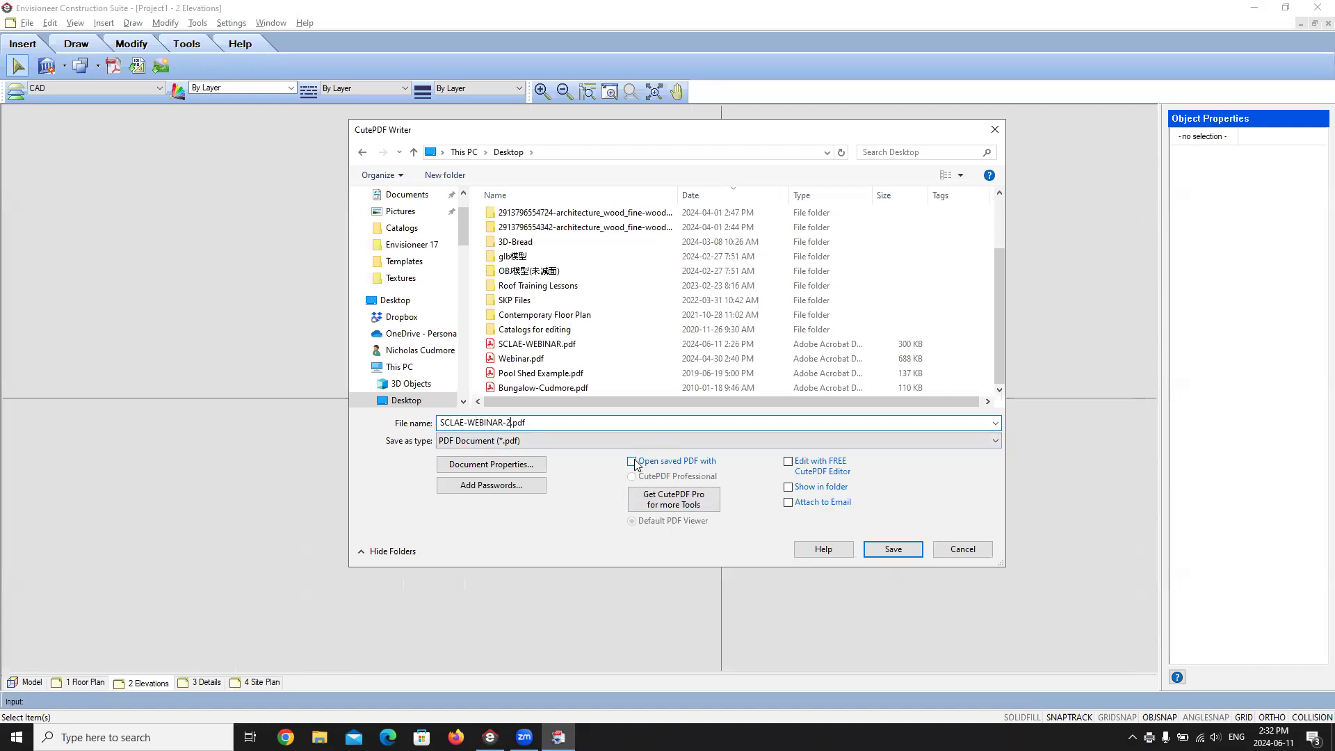
click(893, 549)
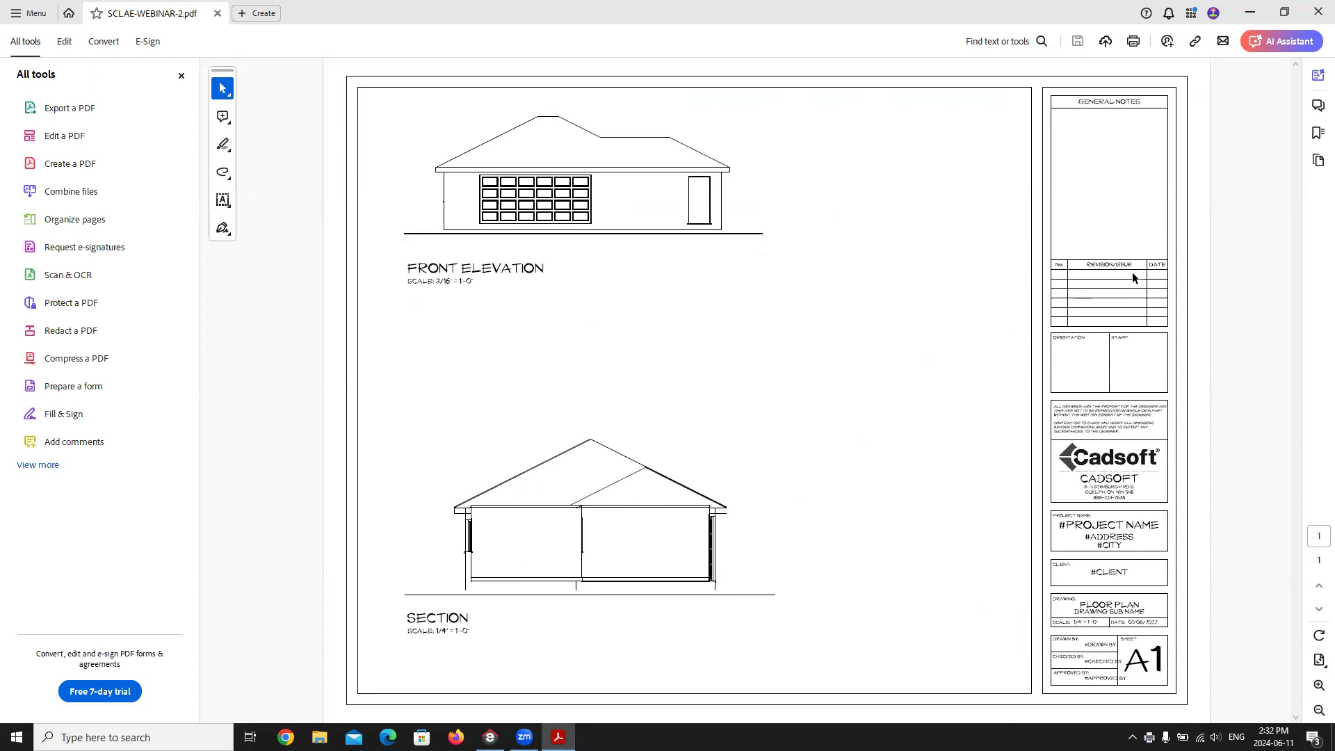
click(1318, 12)
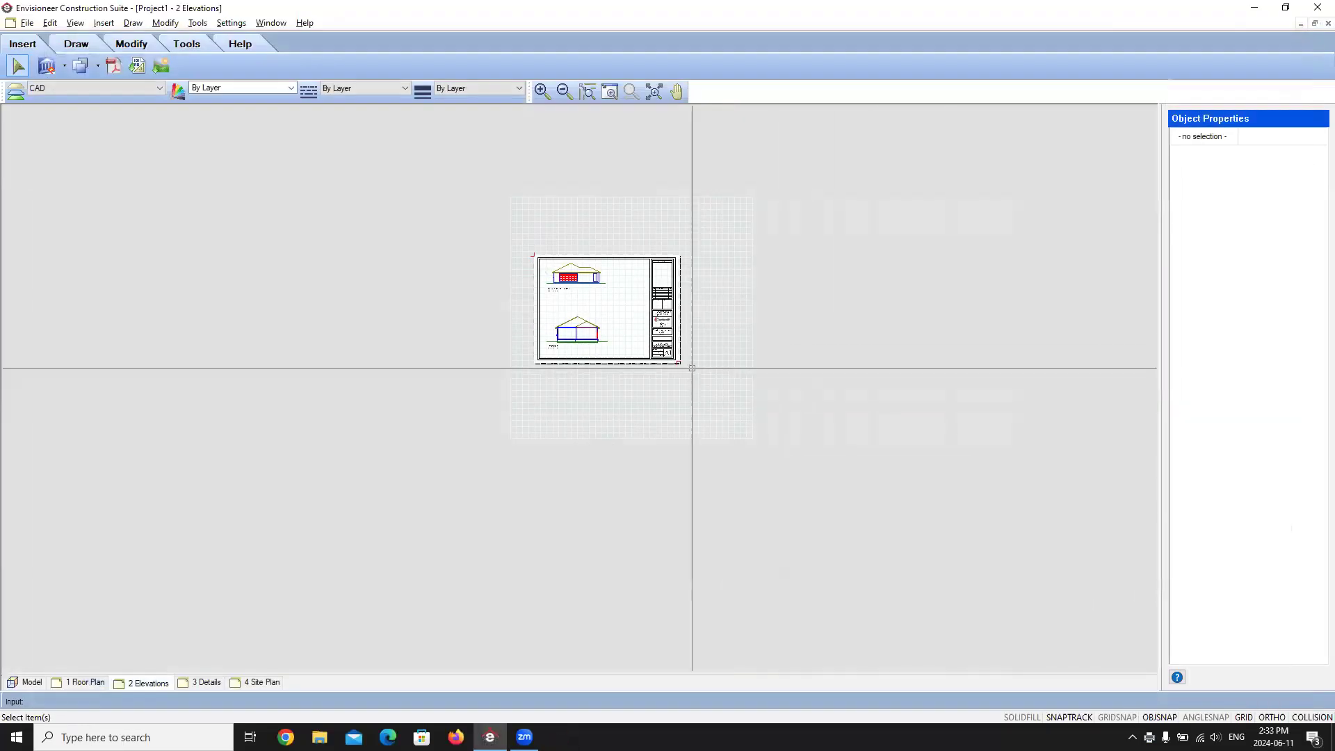